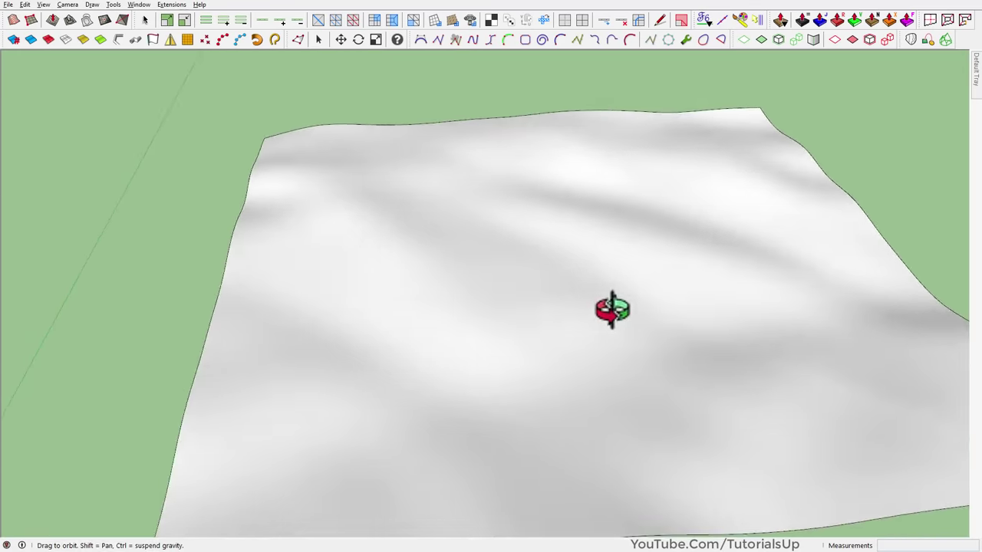
Orbit, pan and zoom to a close overhead view of the first terrain.
{"action": "left_click_drag", "start_coordinate": [612, 310], "coordinate": [660, 225]}
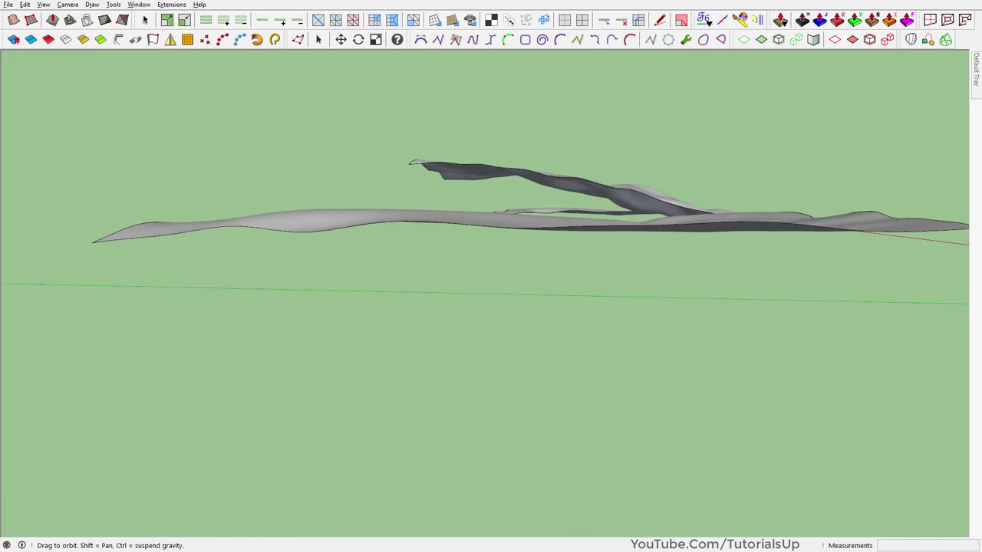
{"action": "scroll", "coordinate": [598, 238], "scroll_direction": "up", "scroll_amount": 5}
{"action": "mouse_move", "coordinate": [537, 248]}
{"action": "left_mouse_down"}
{"action": "mouse_move", "coordinate": [476, 511]}
{"action": "mouse_move", "coordinate": [486, 317]}
{"action": "left_mouse_up"}
{"action": "scroll", "coordinate": [688, 290], "scroll_direction": "up", "scroll_amount": 2}
{"action": "middle_click_drag", "start_coordinate": [688, 290], "coordinate": [554, 220]}
{"action": "scroll", "coordinate": [416, 230], "scroll_direction": "down", "scroll_amount": 3}
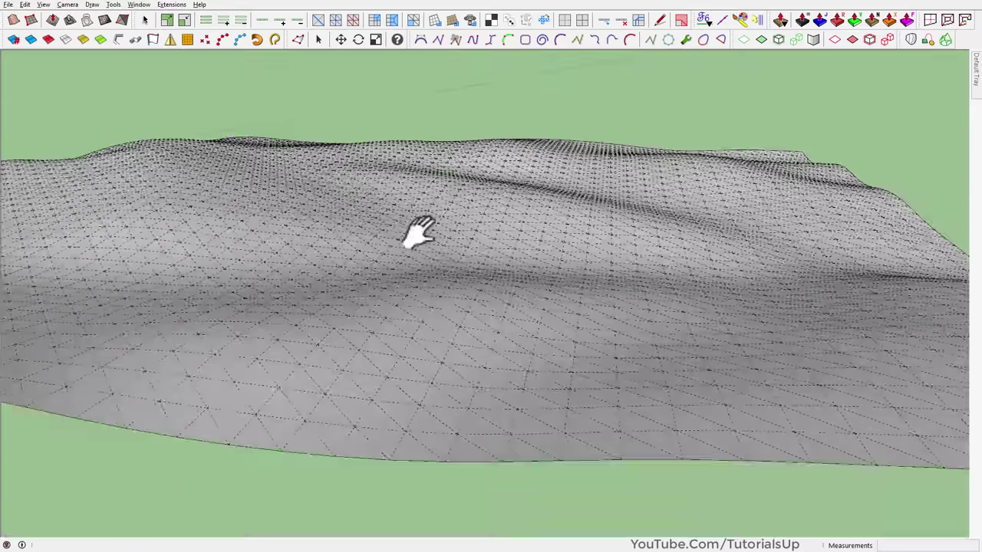
{"action": "middle_click_drag", "start_coordinate": [417, 230], "coordinate": [717, 222]}
{"action": "scroll", "coordinate": [643, 204], "scroll_direction": "down", "scroll_amount": 2}
{"action": "mouse_move", "coordinate": [640, 203]}
{"action": "middle_mouse_down"}
{"action": "mouse_move", "coordinate": [767, 208]}
{"action": "mouse_move", "coordinate": [828, 167]}
{"action": "mouse_move", "coordinate": [649, 220]}
{"action": "middle_mouse_up"}
{"action": "scroll", "coordinate": [284, 376], "scroll_direction": "up", "scroll_amount": 5}
{"action": "scroll", "coordinate": [284, 376], "scroll_direction": "down", "scroll_amount": 5}
{"action": "scroll", "coordinate": [460, 391], "scroll_direction": "up", "scroll_amount": 4}
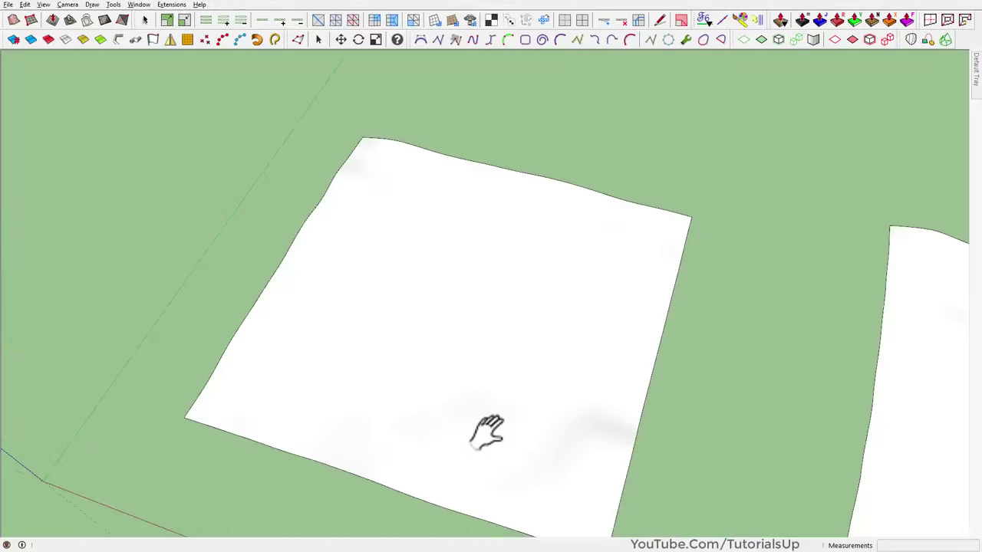
{"action": "middle_click_drag", "start_coordinate": [486, 430], "coordinate": [486, 368], "text": "shift"}
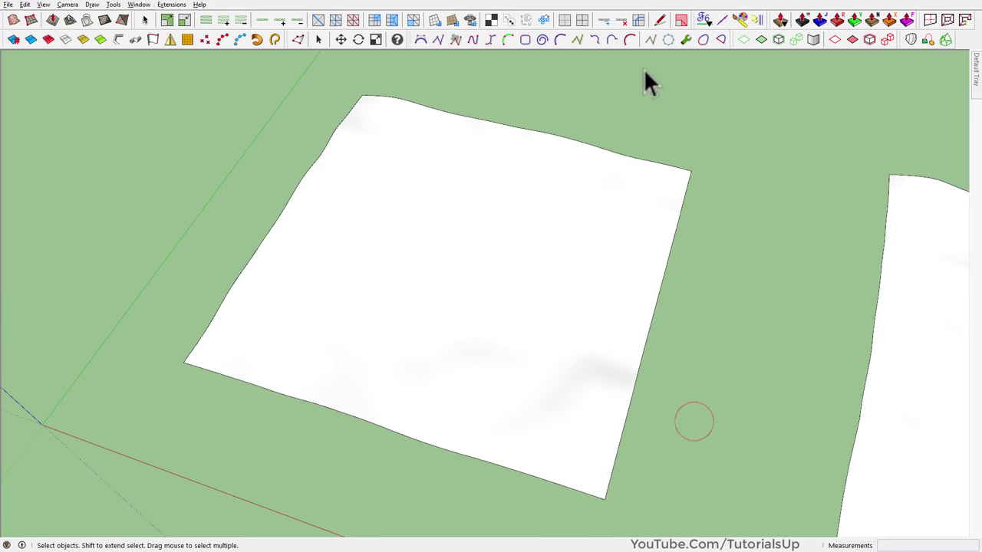
Draw a four-point S-shaped cubic Bezier curve across the terrain, far edge to near edge.
{"action": "left_click", "coordinate": [558, 42]}
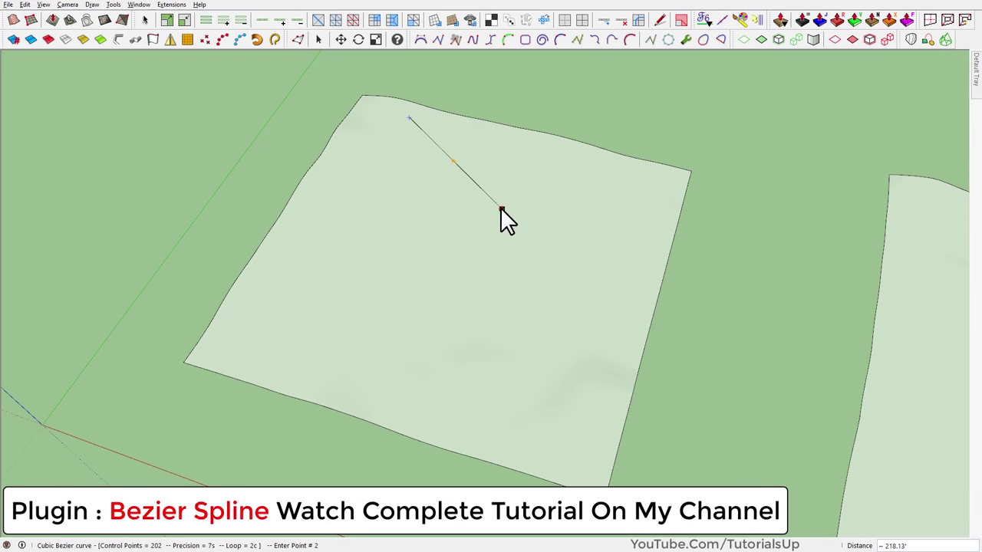
{"action": "left_click", "coordinate": [501, 208]}
{"action": "left_click", "coordinate": [458, 331]}
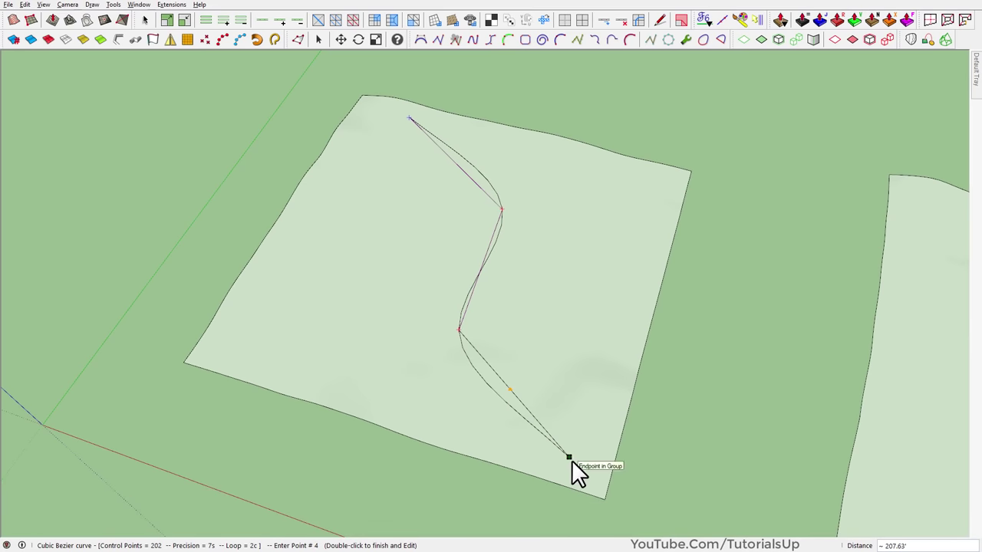
{"action": "double_click", "coordinate": [571, 459]}
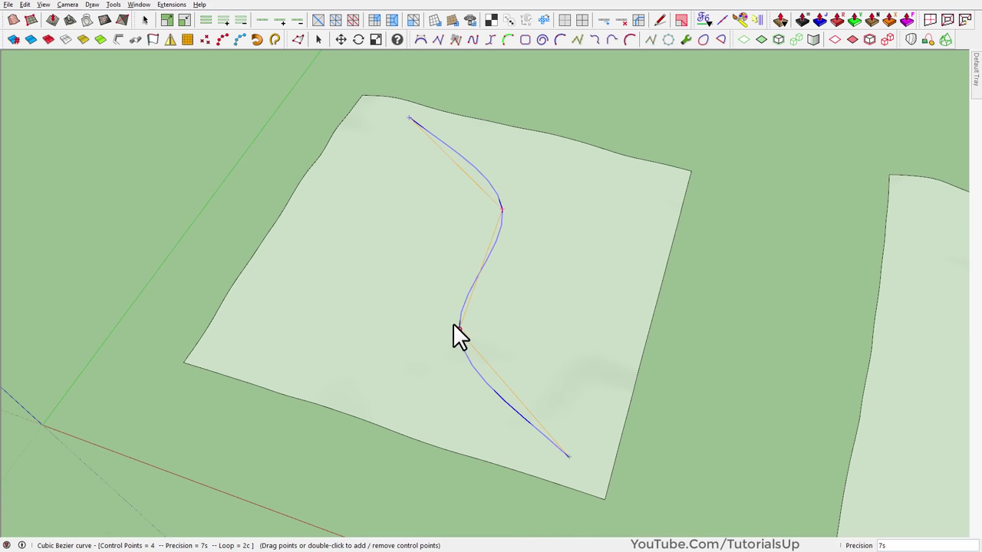
{"action": "middle_click_drag", "start_coordinate": [453, 330], "coordinate": [467, 331]}
{"action": "mouse_move", "coordinate": [524, 276]}
{"action": "middle_mouse_down"}
{"action": "mouse_move", "coordinate": [555, 128]}
{"action": "mouse_move", "coordinate": [460, 230]}
{"action": "mouse_move", "coordinate": [579, 370]}
{"action": "middle_mouse_up"}
{"action": "scroll", "coordinate": [619, 465], "scroll_direction": "up", "scroll_amount": 3}
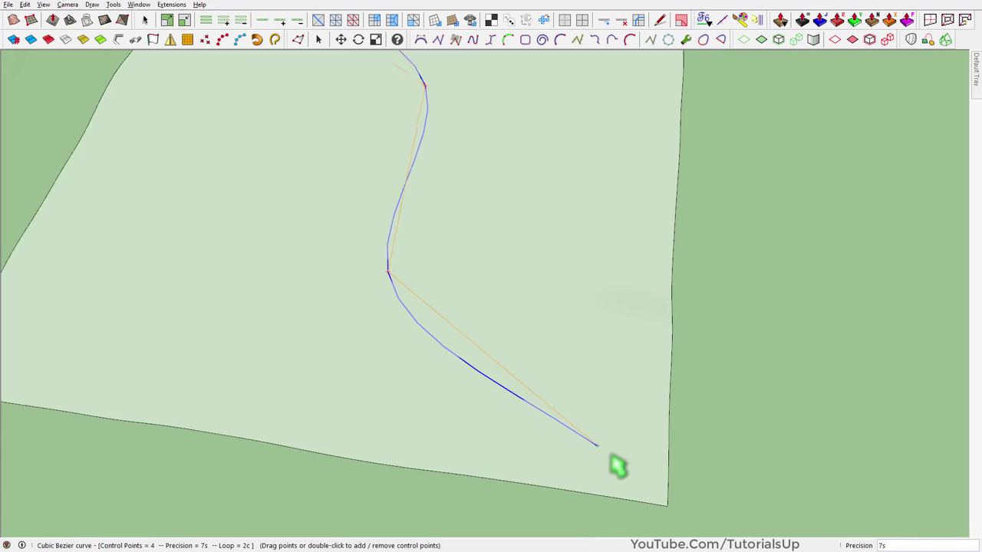
{"action": "scroll", "coordinate": [601, 467], "scroll_direction": "up", "scroll_amount": 2}
{"action": "middle_click_drag", "start_coordinate": [600, 467], "coordinate": [526, 383]}
{"action": "scroll", "coordinate": [537, 510], "scroll_direction": "down", "scroll_amount": 5}
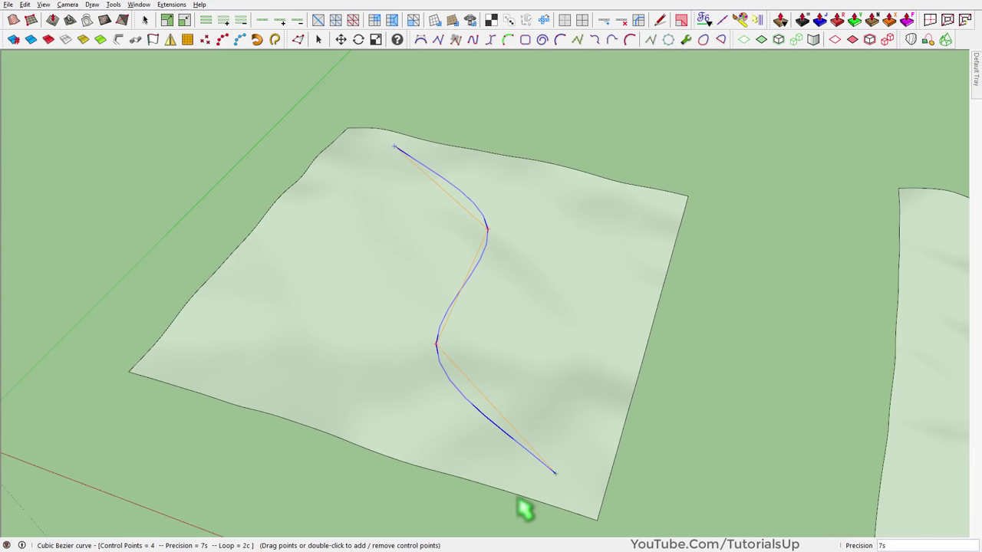
{"action": "scroll", "coordinate": [533, 497], "scroll_direction": "up", "scroll_amount": 2}
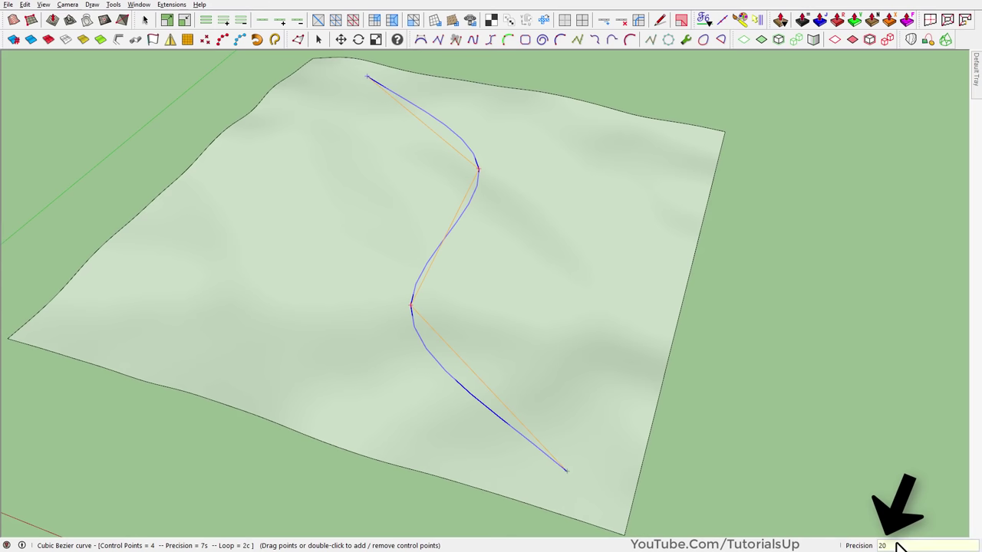
{"action": "middle_click_drag", "start_coordinate": [554, 358], "coordinate": [572, 211]}
Finish the curve and start moving it straight up from a low view.
{"action": "key", "text": "space"}
{"action": "mouse_move", "coordinate": [745, 281]}
{"action": "middle_mouse_down"}
{"action": "mouse_move", "coordinate": [701, 287]}
{"action": "mouse_move", "coordinate": [662, 180]}
{"action": "middle_mouse_up"}
{"action": "key", "text": "m"}
{"action": "left_click", "coordinate": [589, 162]}
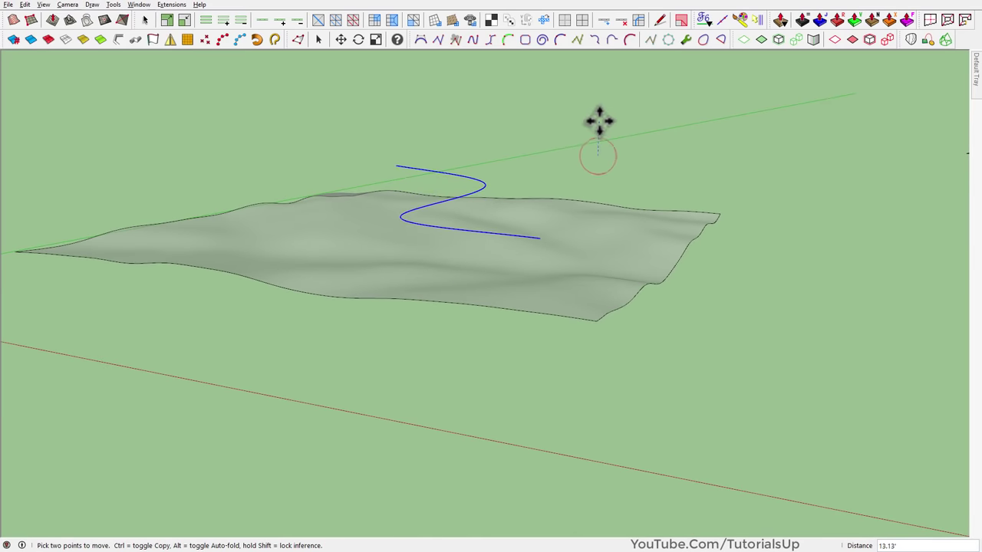
Drop the curve above the terrain along the blue axis.
{"action": "left_click", "coordinate": [587, 138]}
{"action": "key", "text": "space"}
{"action": "scroll", "coordinate": [504, 307], "scroll_direction": "up", "scroll_amount": 2}
{"action": "mouse_move", "coordinate": [504, 306]}
{"action": "middle_mouse_down"}
{"action": "mouse_move", "coordinate": [492, 227]}
{"action": "mouse_move", "coordinate": [498, 408]}
{"action": "mouse_move", "coordinate": [158, 425]}
{"action": "mouse_move", "coordinate": [124, 362]}
{"action": "middle_mouse_up"}
{"action": "scroll", "coordinate": [184, 359], "scroll_direction": "up", "scroll_amount": 2}
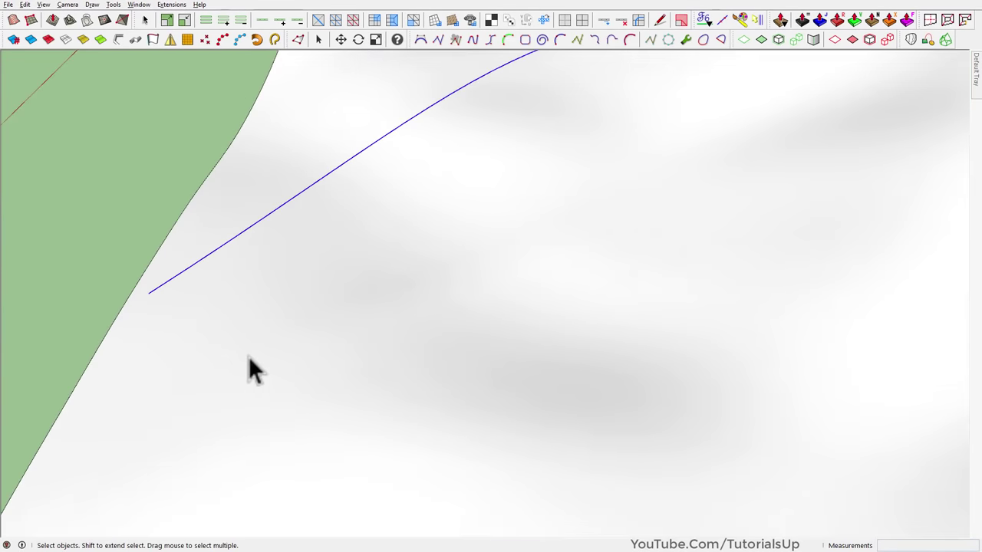
{"action": "mouse_move", "coordinate": [248, 356]}
{"action": "middle_mouse_down"}
{"action": "mouse_move", "coordinate": [363, 355]}
{"action": "mouse_move", "coordinate": [318, 282]}
{"action": "middle_mouse_up"}
{"action": "scroll", "coordinate": [281, 278], "scroll_direction": "up", "scroll_amount": 2}
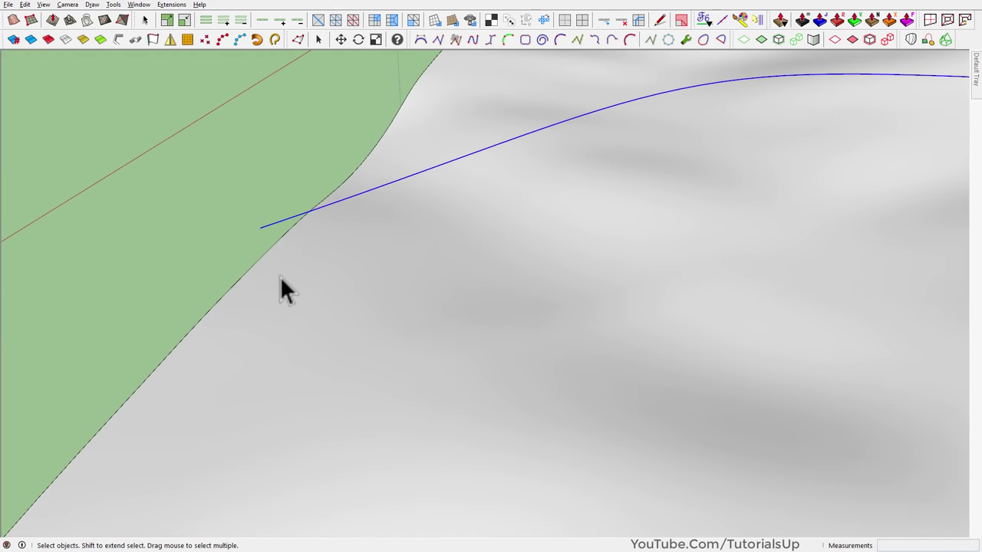
Draw a short straight line starting at the curve's near end point.
{"action": "key", "text": "l"}
{"action": "left_click", "coordinate": [259, 227]}
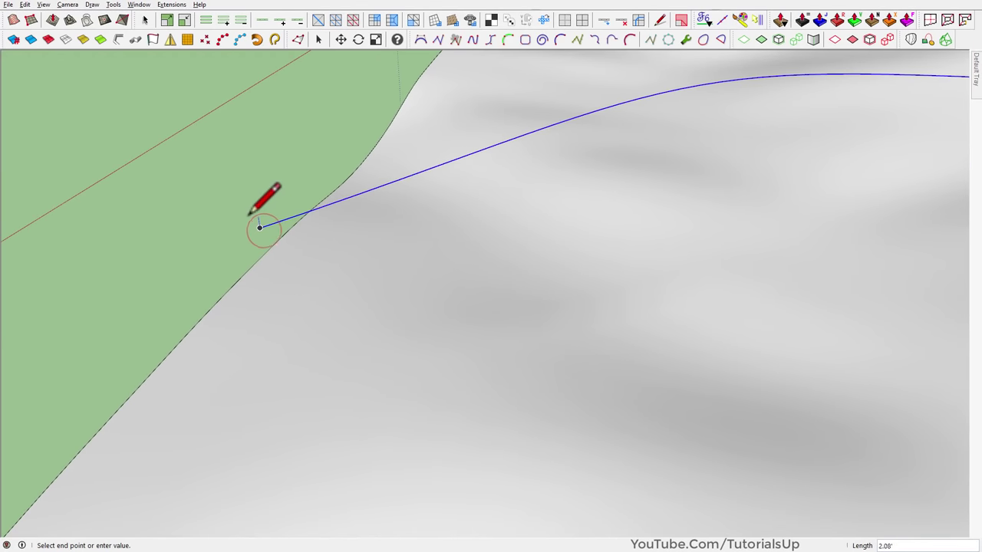
{"action": "mouse_move", "coordinate": [260, 227]}
{"action": "middle_mouse_down"}
{"action": "mouse_move", "coordinate": [309, 281]}
{"action": "mouse_move", "coordinate": [323, 280]}
{"action": "middle_mouse_up"}
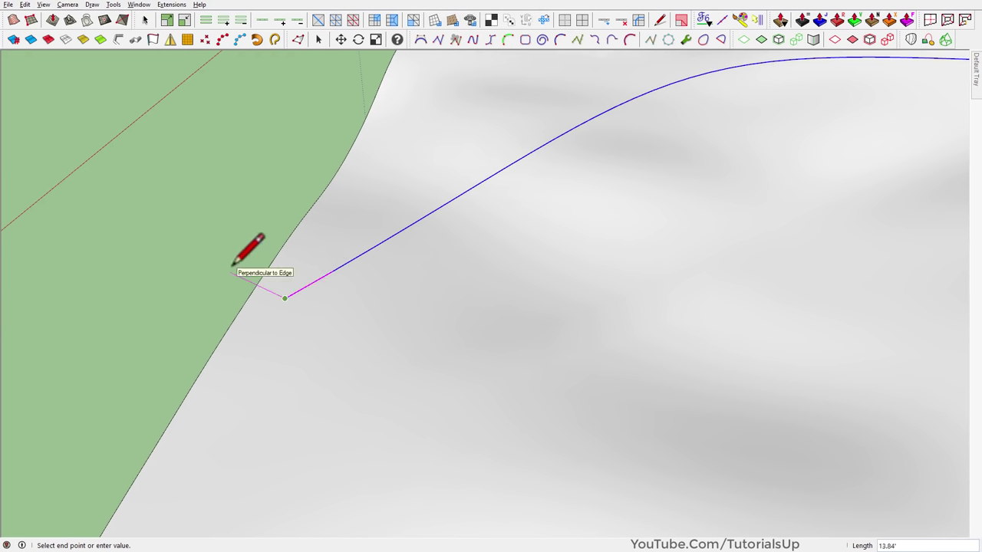
{"action": "left_click", "coordinate": [233, 266]}
{"action": "key", "text": "space"}
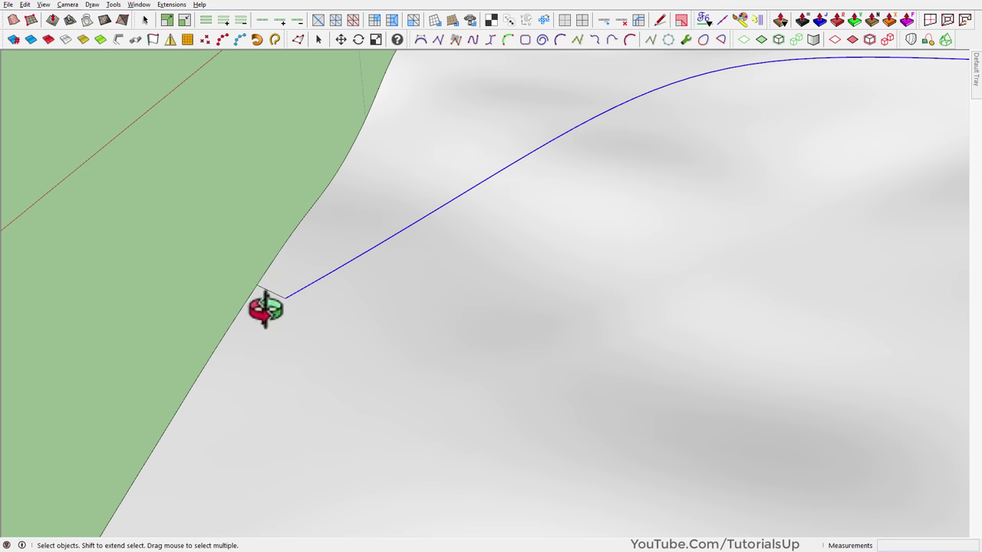
{"action": "mouse_move", "coordinate": [266, 300]}
{"action": "middle_mouse_down"}
{"action": "mouse_move", "coordinate": [697, 358]}
{"action": "mouse_move", "coordinate": [372, 376]}
{"action": "mouse_move", "coordinate": [598, 270]}
{"action": "middle_mouse_up"}
Move-copy the short line with Ctrl so a copy crosses the curve's end.
{"action": "left_click", "coordinate": [630, 306]}
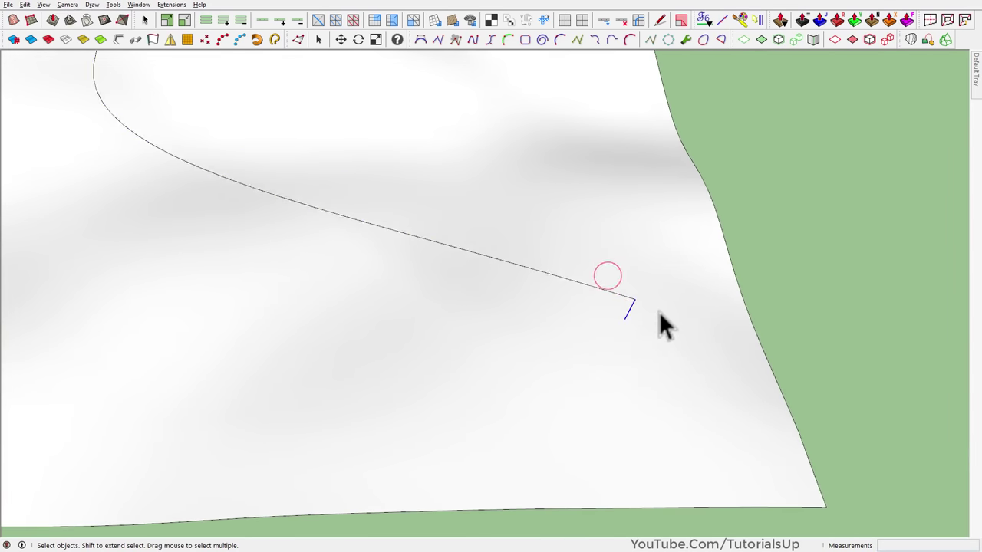
{"action": "scroll", "coordinate": [658, 311], "scroll_direction": "up", "scroll_amount": 2}
{"action": "key", "text": "m"}
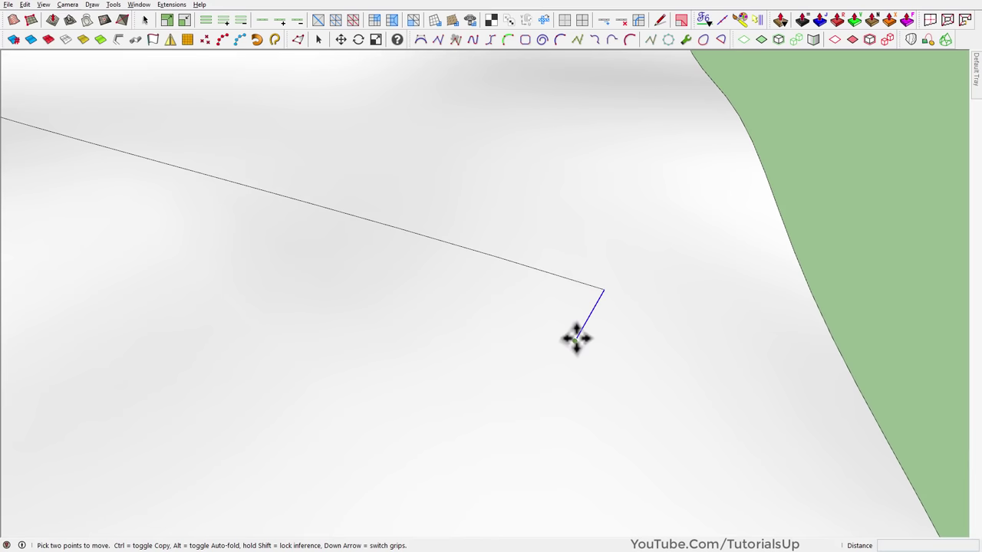
{"action": "left_click", "coordinate": [576, 340]}
{"action": "key", "text": "ctrl"}
{"action": "scroll", "coordinate": [594, 346], "scroll_direction": "down", "scroll_amount": 2}
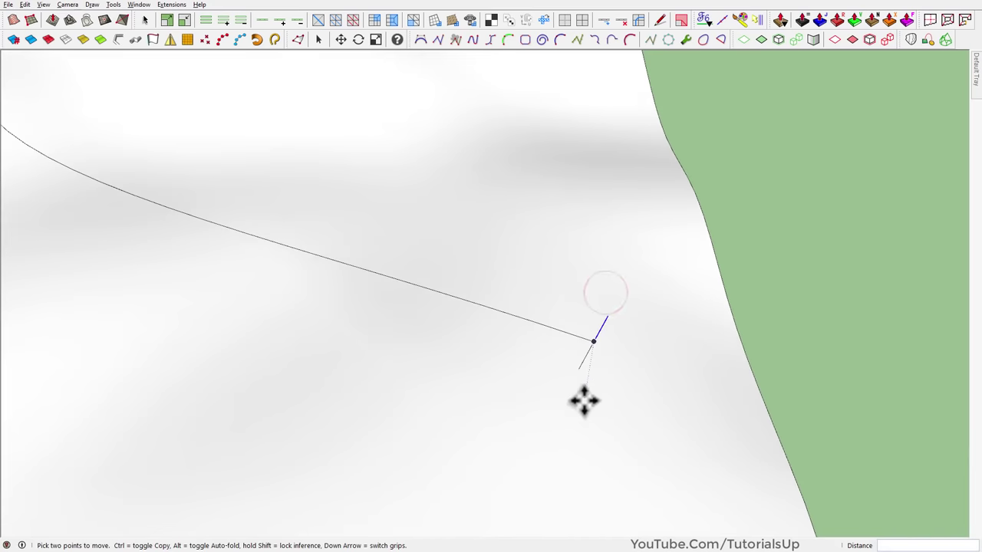
{"action": "mouse_move", "coordinate": [583, 397]}
{"action": "middle_mouse_down"}
{"action": "mouse_move", "coordinate": [340, 191]}
{"action": "mouse_move", "coordinate": [344, 181]}
{"action": "mouse_move", "coordinate": [362, 219]}
{"action": "mouse_move", "coordinate": [426, 233]}
{"action": "middle_mouse_up"}
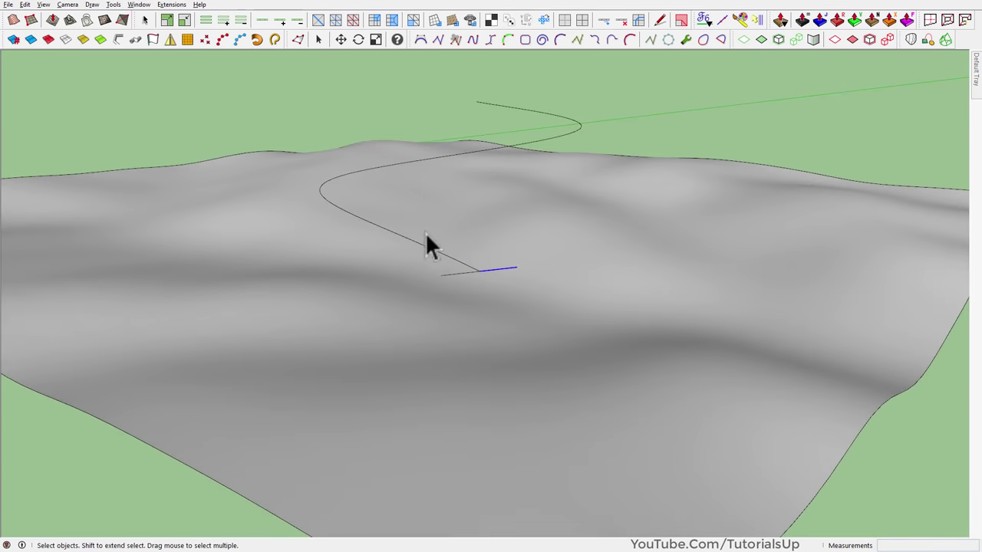
Loft along Path with Curviloft: the S-curve as rail, the short line as profile.
{"action": "triple_click", "coordinate": [480, 271]}
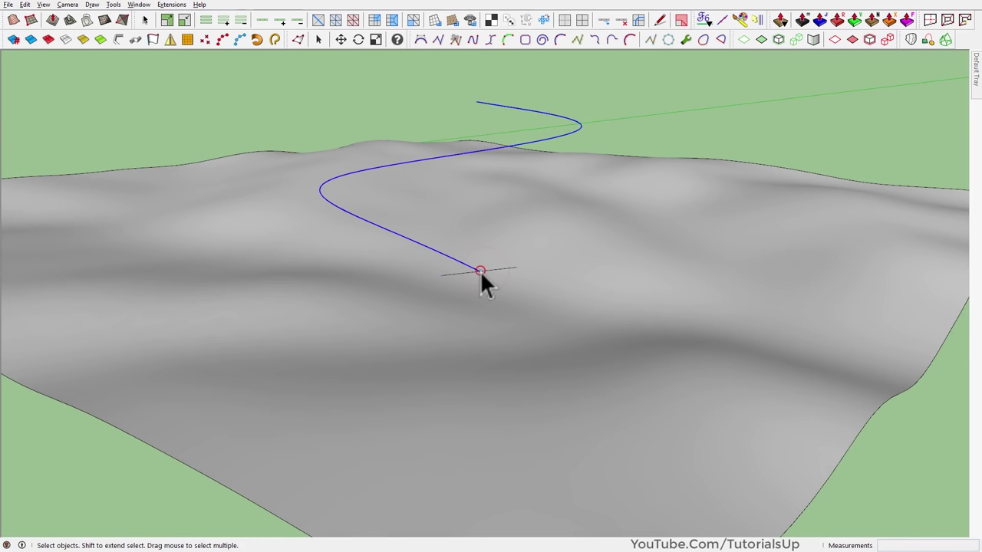
{"action": "left_click", "coordinate": [748, 140]}
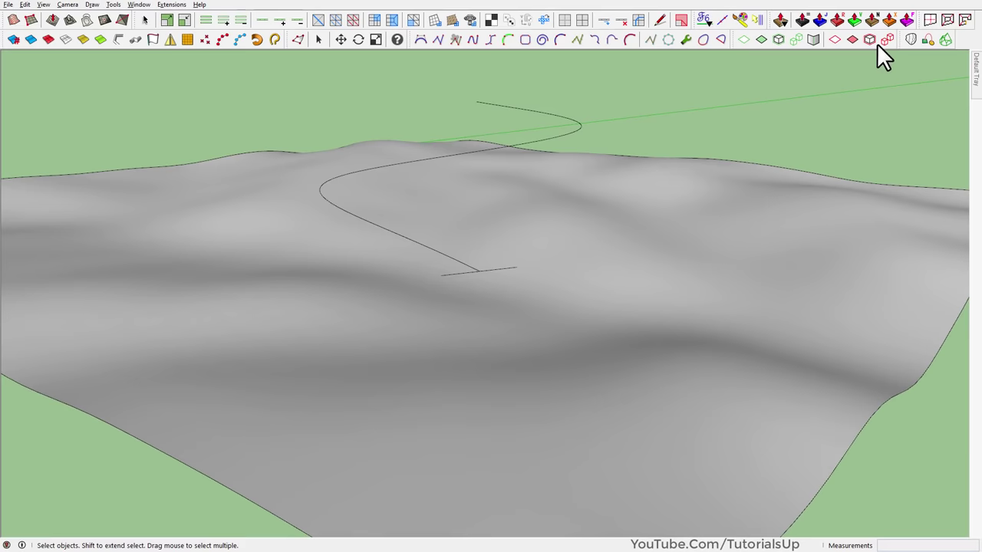
{"action": "left_click", "coordinate": [926, 41]}
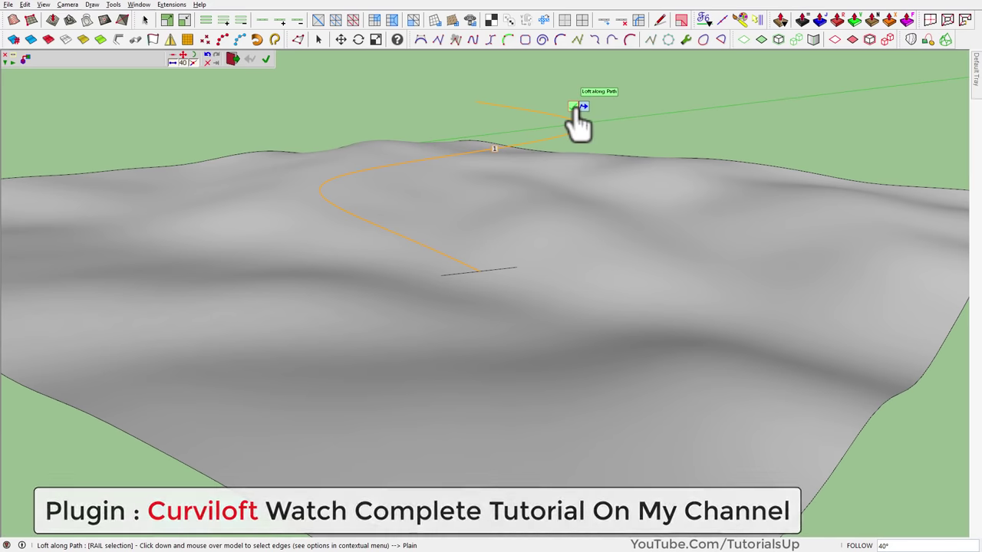
{"action": "left_click", "coordinate": [572, 122]}
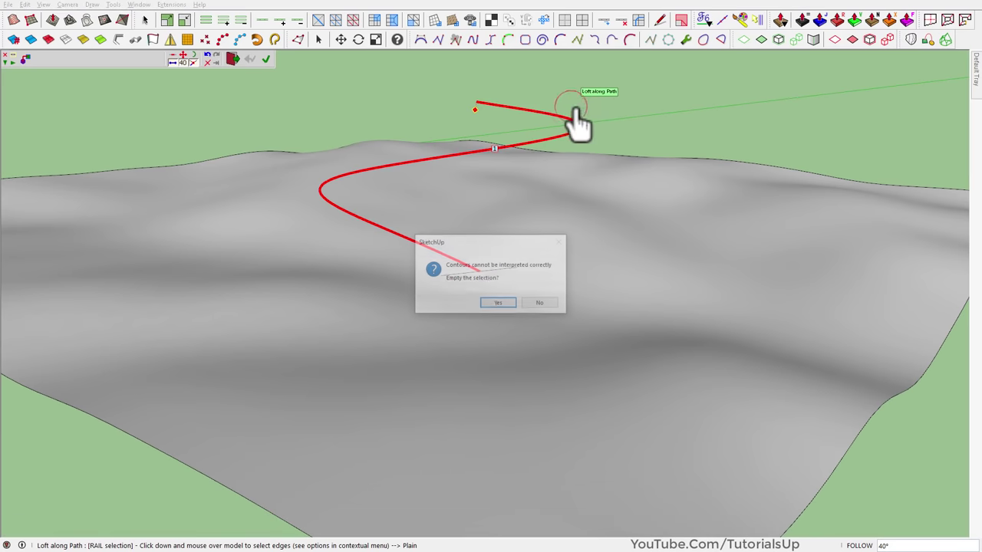
{"action": "left_click", "coordinate": [548, 305]}
{"action": "scroll", "coordinate": [468, 277], "scroll_direction": "up", "scroll_amount": 2}
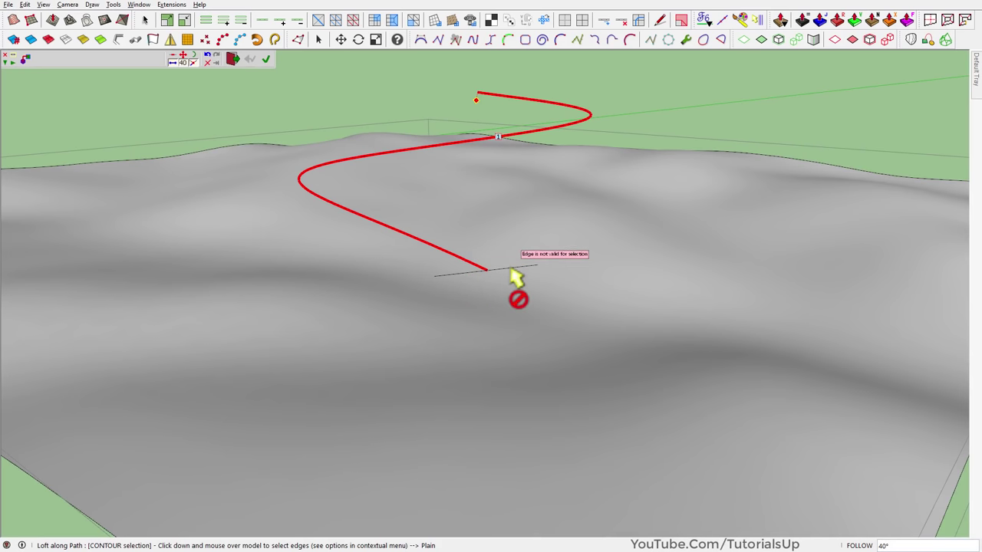
{"action": "left_click", "coordinate": [460, 274]}
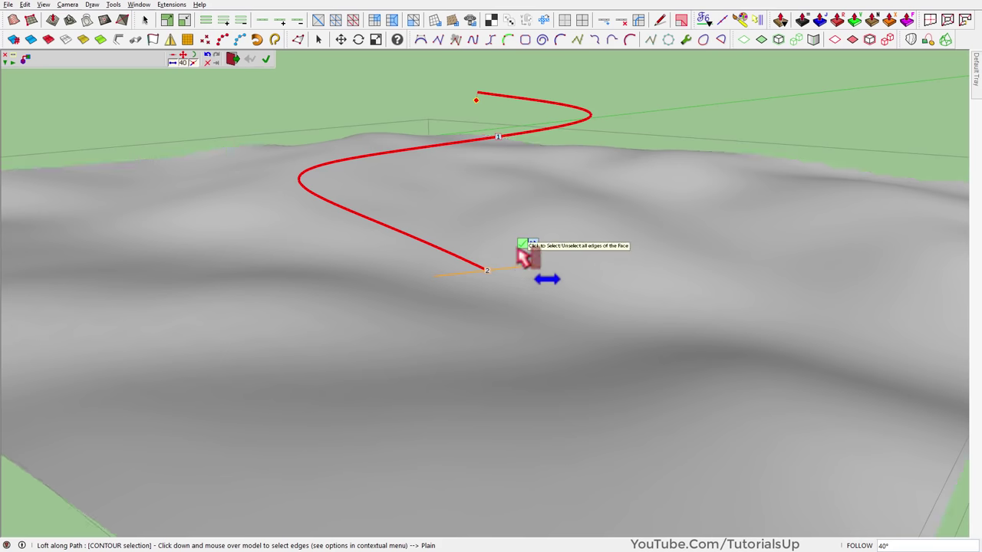
{"action": "left_click", "coordinate": [524, 244]}
Switch the loft method so the road strip follows the curved path.
{"action": "scroll", "coordinate": [491, 322], "scroll_direction": "down", "scroll_amount": 5}
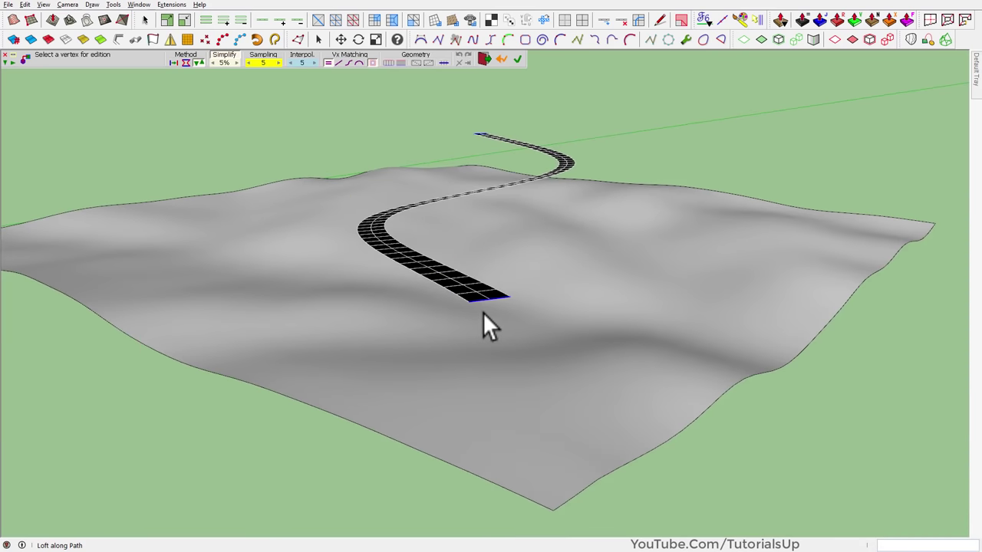
{"action": "middle_click_drag", "start_coordinate": [487, 325], "coordinate": [520, 417]}
{"action": "scroll", "coordinate": [509, 185], "scroll_direction": "up", "scroll_amount": 4}
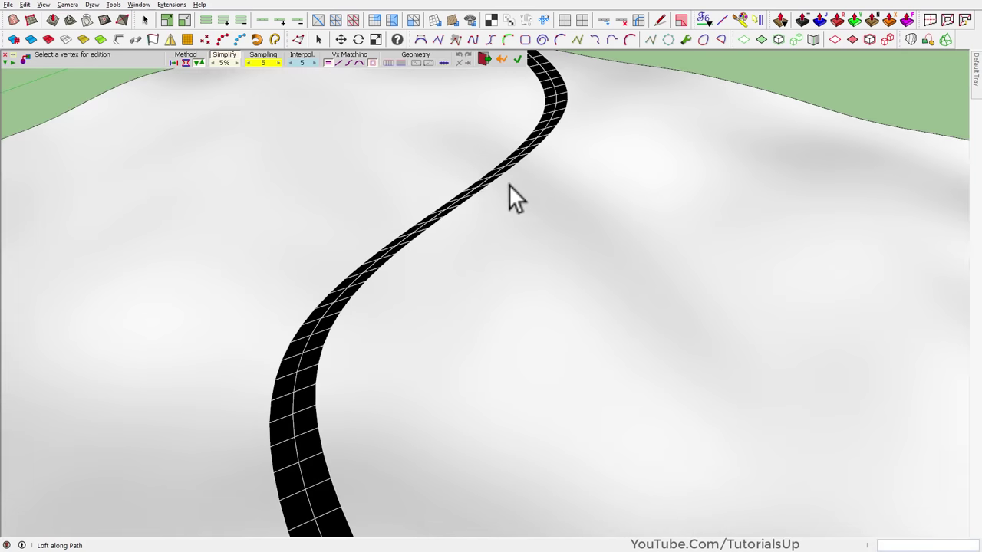
{"action": "mouse_move", "coordinate": [508, 184]}
{"action": "middle_mouse_down"}
{"action": "mouse_move", "coordinate": [298, 274]}
{"action": "mouse_move", "coordinate": [226, 158]}
{"action": "mouse_move", "coordinate": [504, 237]}
{"action": "middle_mouse_up"}
{"action": "scroll", "coordinate": [426, 189], "scroll_direction": "down", "scroll_amount": 3}
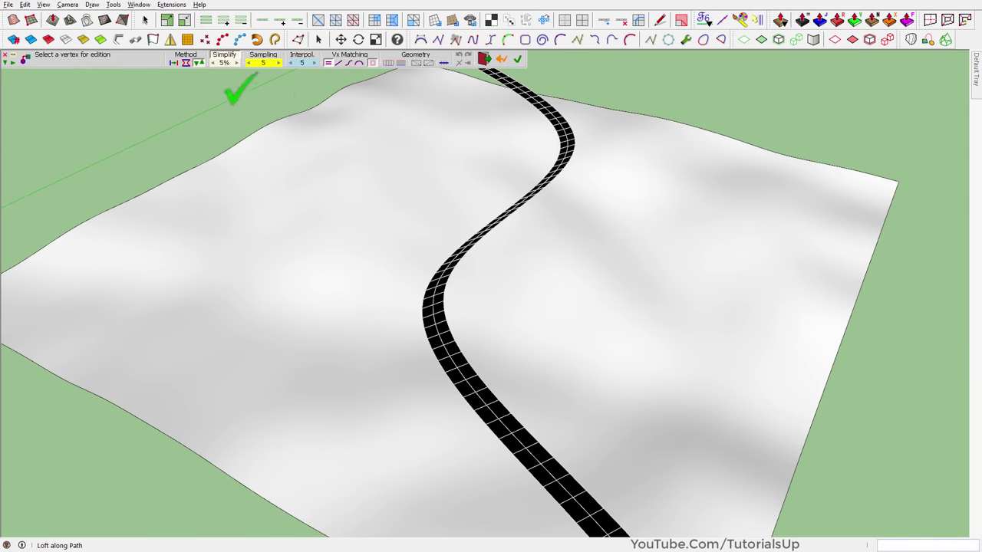
{"action": "left_click", "coordinate": [191, 64]}
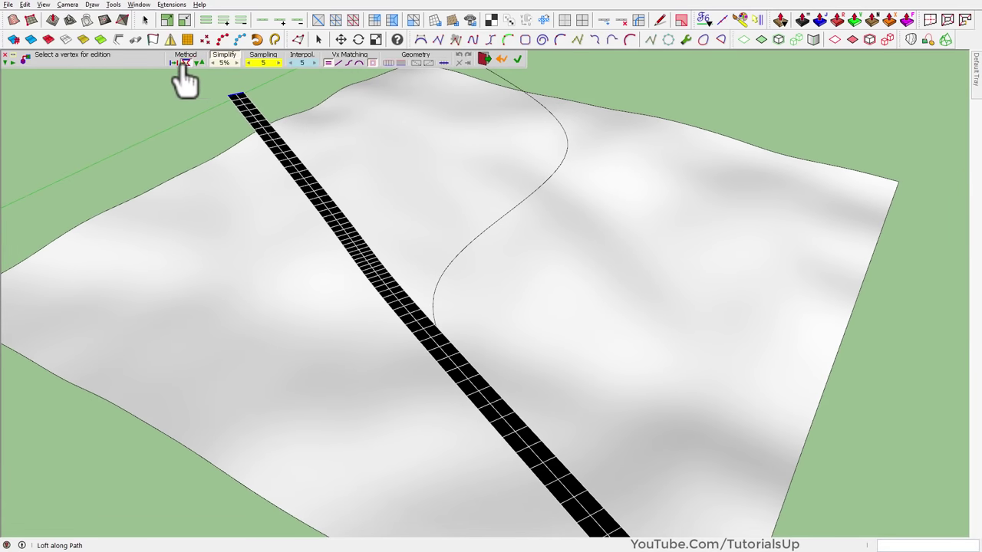
{"action": "left_click", "coordinate": [183, 63]}
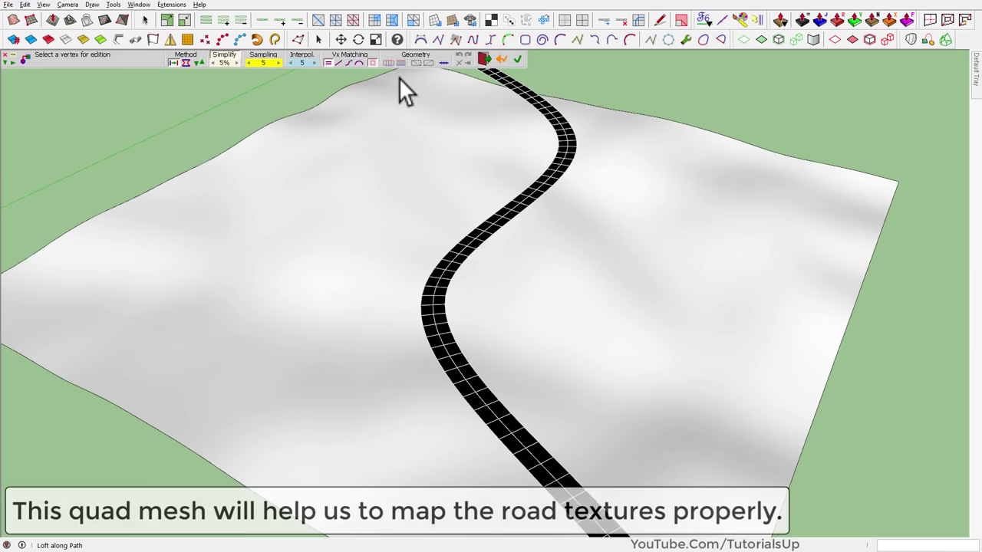
Generate pseudo-quads with diagonal lines and validate the road loft.
{"action": "scroll", "coordinate": [519, 207], "scroll_direction": "up", "scroll_amount": 2}
{"action": "scroll", "coordinate": [529, 219], "scroll_direction": "up", "scroll_amount": 3}
{"action": "scroll", "coordinate": [537, 230], "scroll_direction": "up", "scroll_amount": 2}
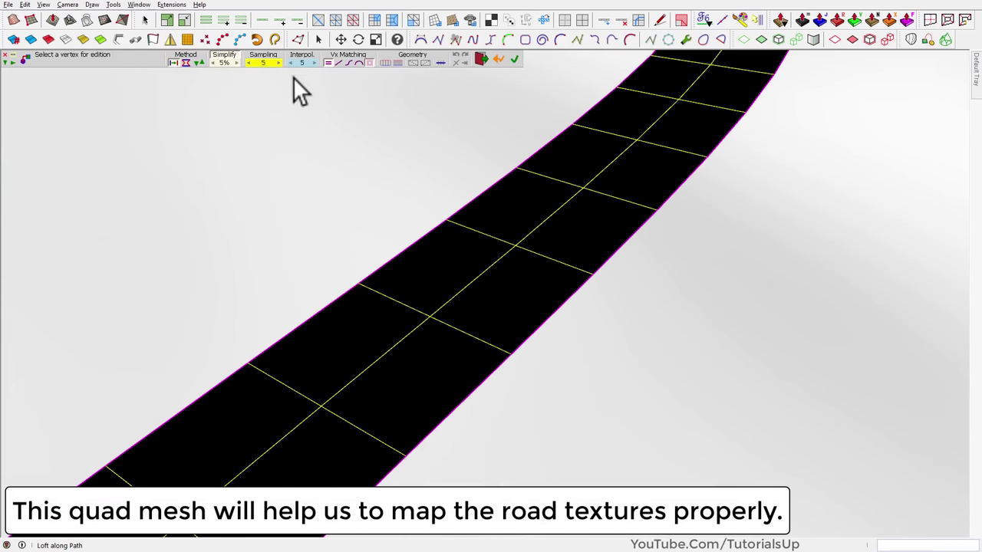
{"action": "left_click", "coordinate": [412, 62]}
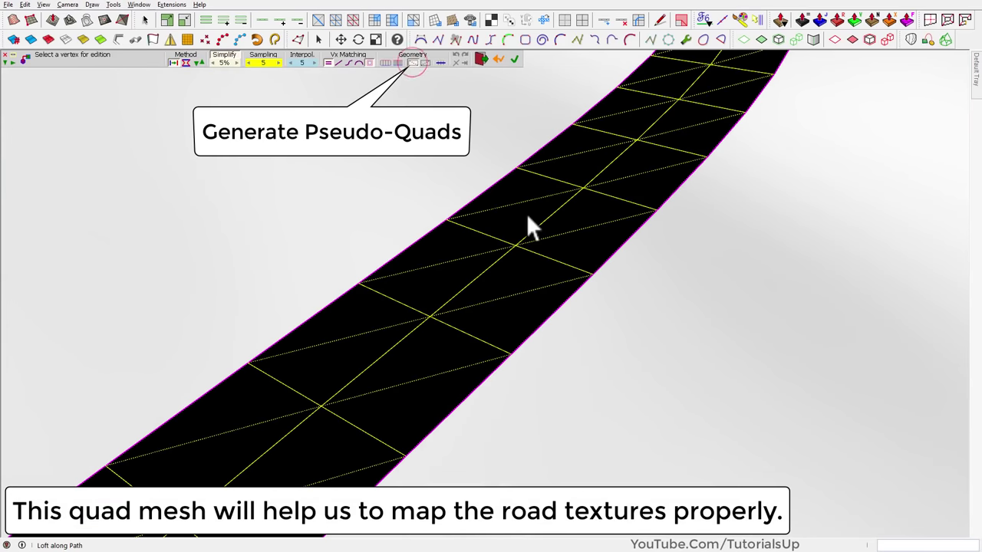
{"action": "scroll", "coordinate": [527, 213], "scroll_direction": "down", "scroll_amount": 2}
{"action": "scroll", "coordinate": [524, 202], "scroll_direction": "down", "scroll_amount": 3}
{"action": "scroll", "coordinate": [510, 207], "scroll_direction": "down", "scroll_amount": 3}
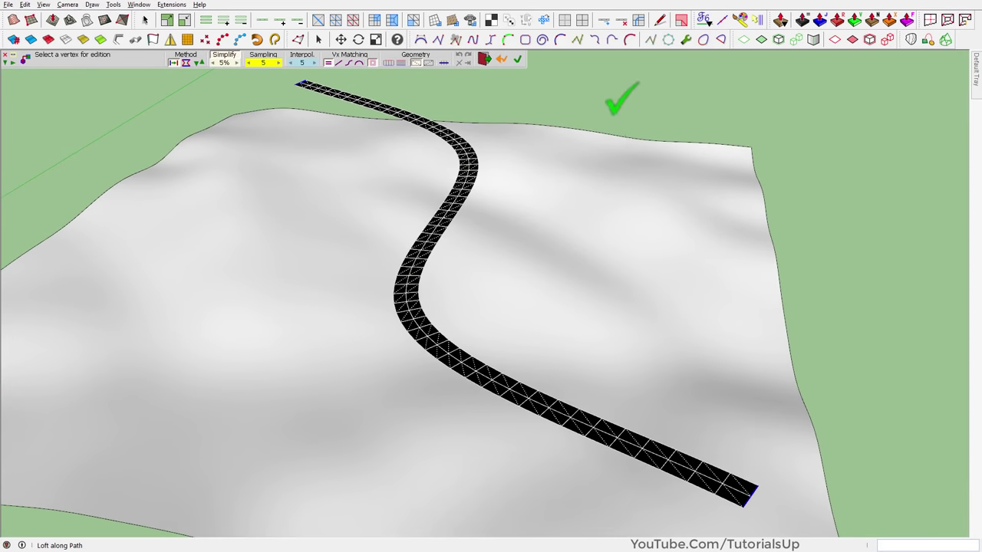
{"action": "key", "text": "Return"}
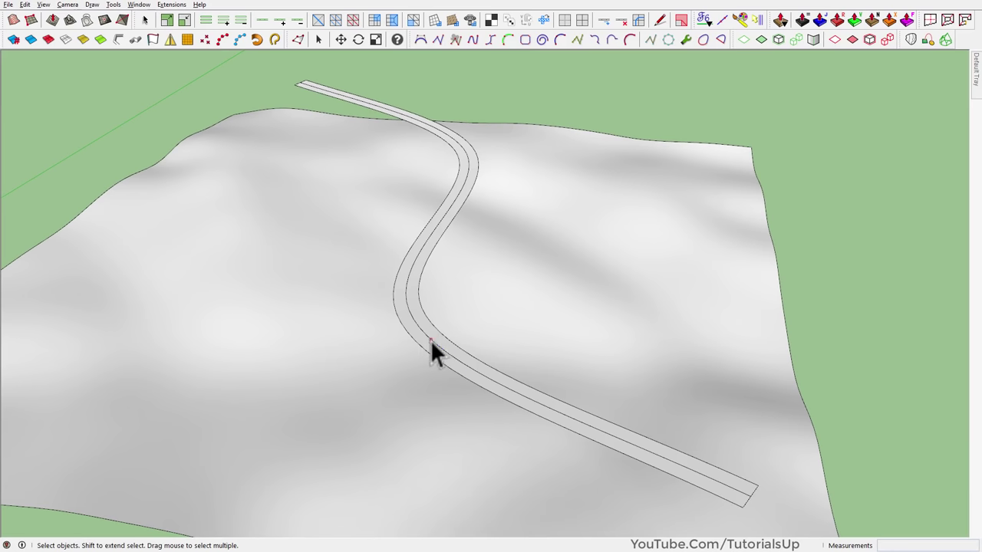
Erase the road's centre curve.
{"action": "left_click", "coordinate": [431, 339]}
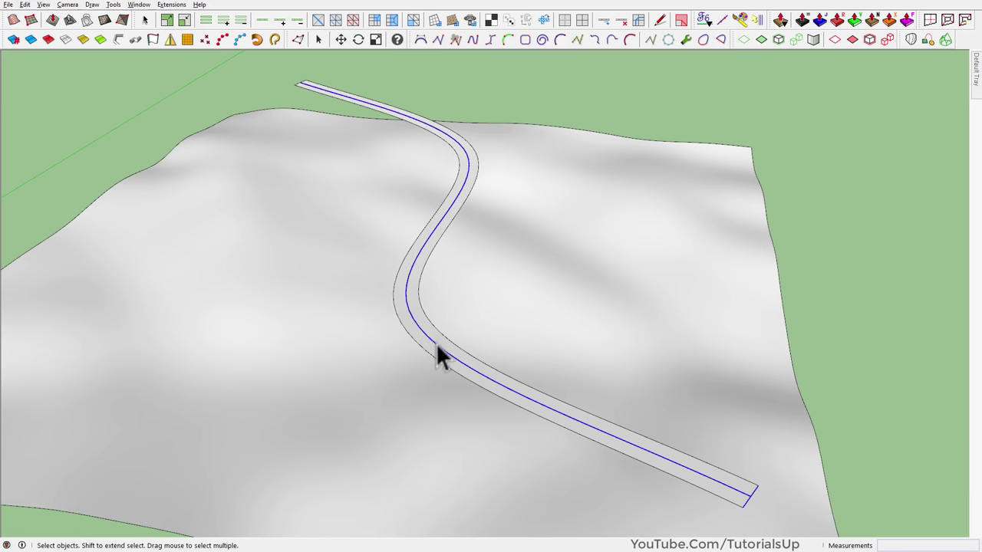
{"action": "right_click", "coordinate": [435, 343]}
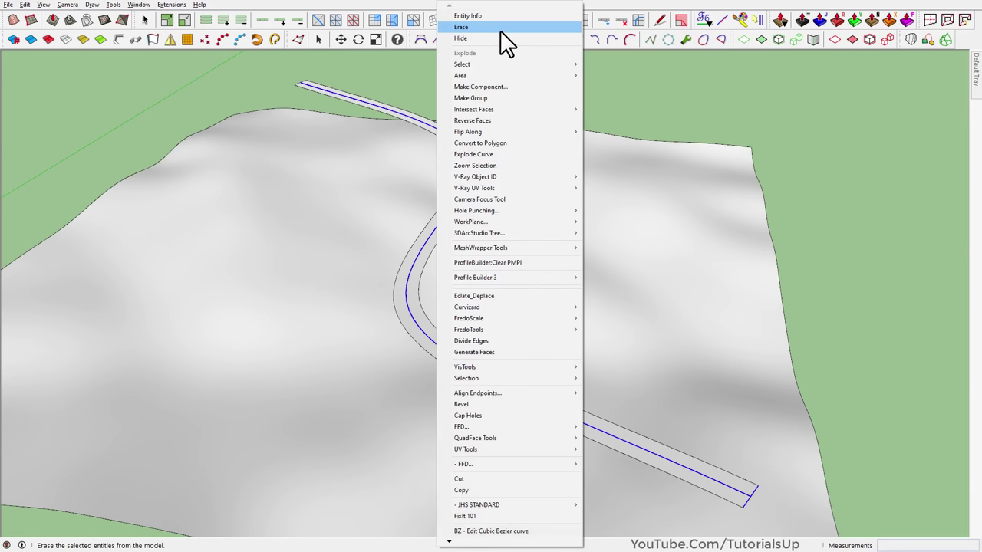
{"action": "left_click", "coordinate": [500, 29]}
{"action": "mouse_move", "coordinate": [529, 356]}
{"action": "middle_mouse_down"}
{"action": "mouse_move", "coordinate": [466, 285]}
{"action": "mouse_move", "coordinate": [464, 326]}
{"action": "middle_mouse_up"}
Explode the terrain group.
{"action": "left_click", "coordinate": [463, 337]}
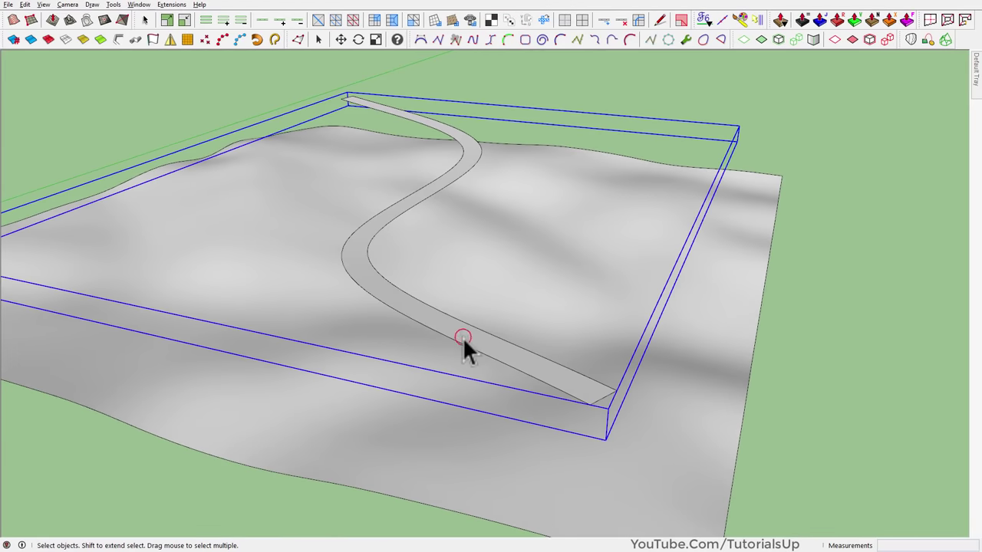
{"action": "right_click", "coordinate": [463, 337]}
{"action": "left_click", "coordinate": [512, 86]}
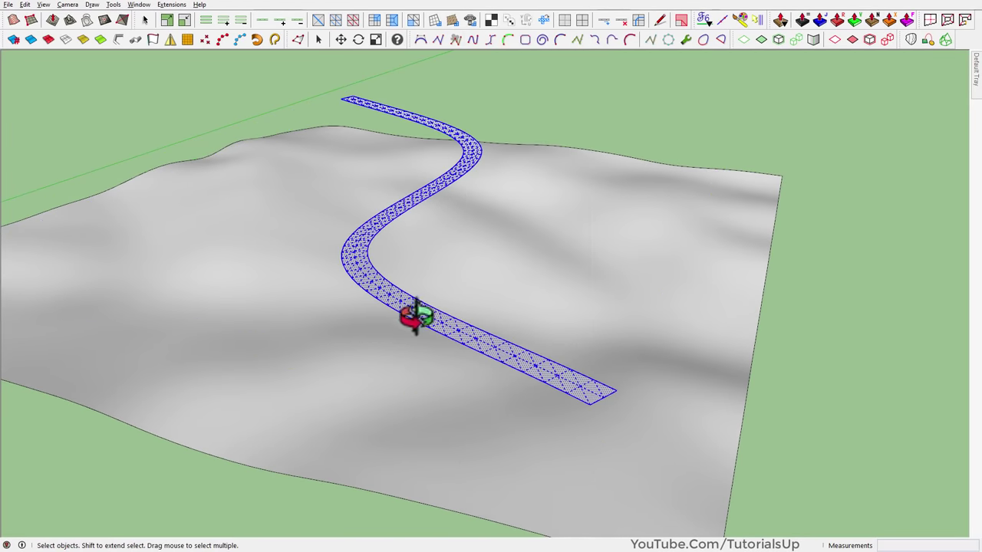
{"action": "middle_click_drag", "start_coordinate": [414, 315], "coordinate": [361, 259]}
{"action": "scroll", "coordinate": [361, 259], "scroll_direction": "up", "scroll_amount": 3}
{"action": "scroll", "coordinate": [366, 253], "scroll_direction": "up", "scroll_amount": 3}
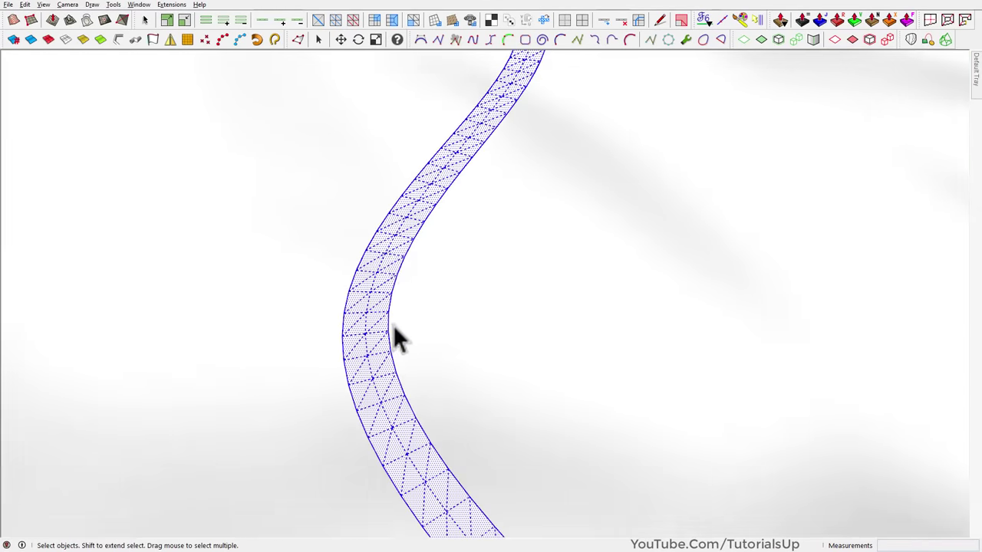
{"action": "scroll", "coordinate": [395, 338], "scroll_direction": "down", "scroll_amount": 5}
{"action": "mouse_move", "coordinate": [395, 337]}
{"action": "middle_mouse_down"}
{"action": "mouse_move", "coordinate": [357, 222]}
{"action": "mouse_move", "coordinate": [394, 276]}
{"action": "middle_mouse_up"}
{"action": "scroll", "coordinate": [432, 340], "scroll_direction": "up", "scroll_amount": 1}
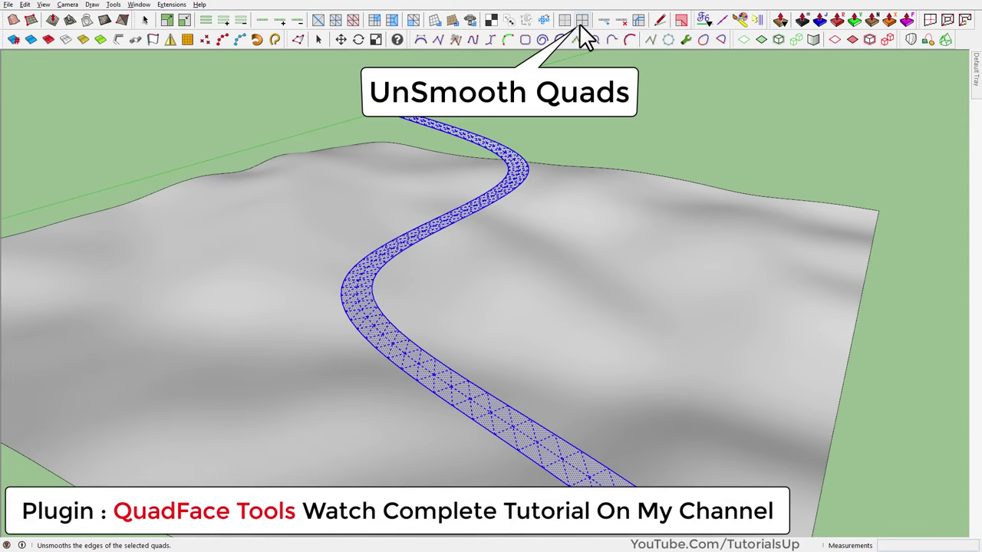
Unsmooth the road mesh's quads with QuadFace Tools to show the grid.
{"action": "left_click", "coordinate": [580, 24]}
{"action": "scroll", "coordinate": [422, 420], "scroll_direction": "up", "scroll_amount": 2}
{"action": "mouse_move", "coordinate": [467, 394]}
{"action": "middle_mouse_down"}
{"action": "mouse_move", "coordinate": [394, 252]}
{"action": "mouse_move", "coordinate": [401, 202]}
{"action": "mouse_move", "coordinate": [412, 324]}
{"action": "mouse_move", "coordinate": [427, 361]}
{"action": "middle_mouse_up"}
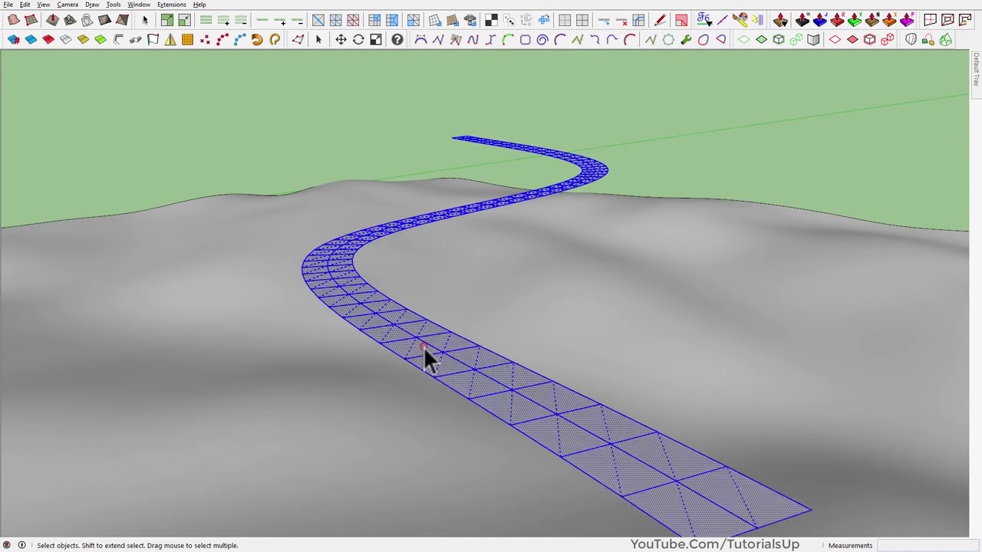
{"action": "scroll", "coordinate": [407, 299], "scroll_direction": "down", "scroll_amount": 5}
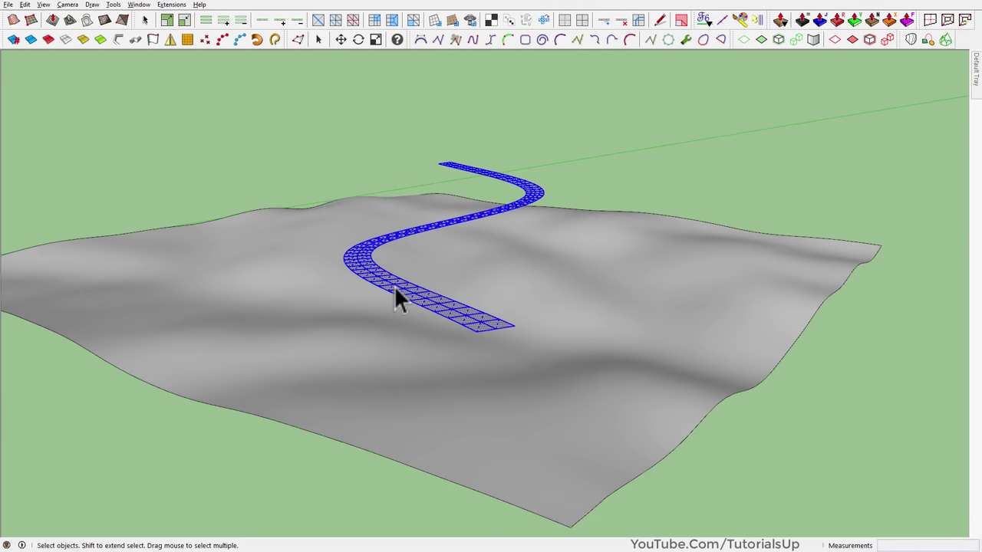
Drape the road onto the terrain with Align Endpoints > To Nearest Z.
{"action": "right_click", "coordinate": [394, 286]}
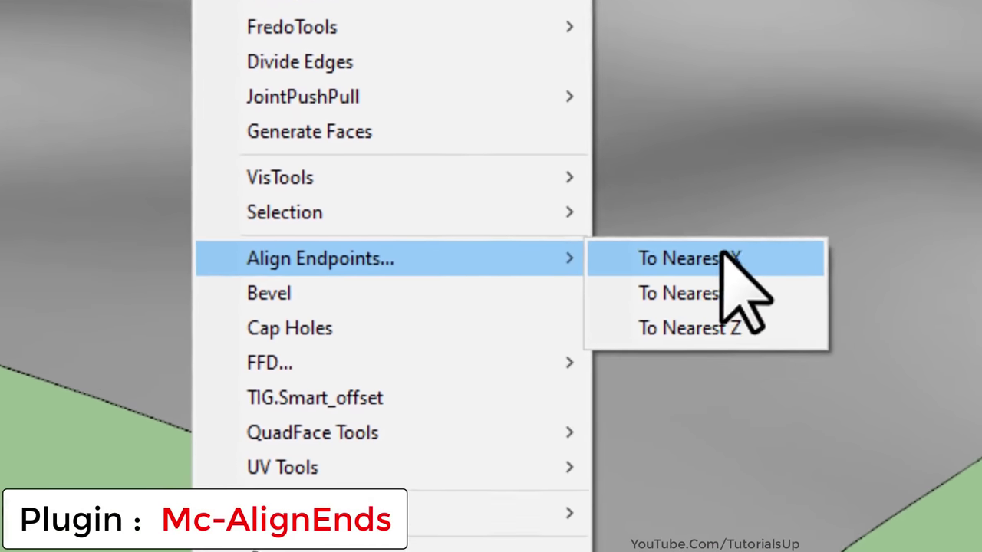
{"action": "mouse_move", "coordinate": [313, 250]}
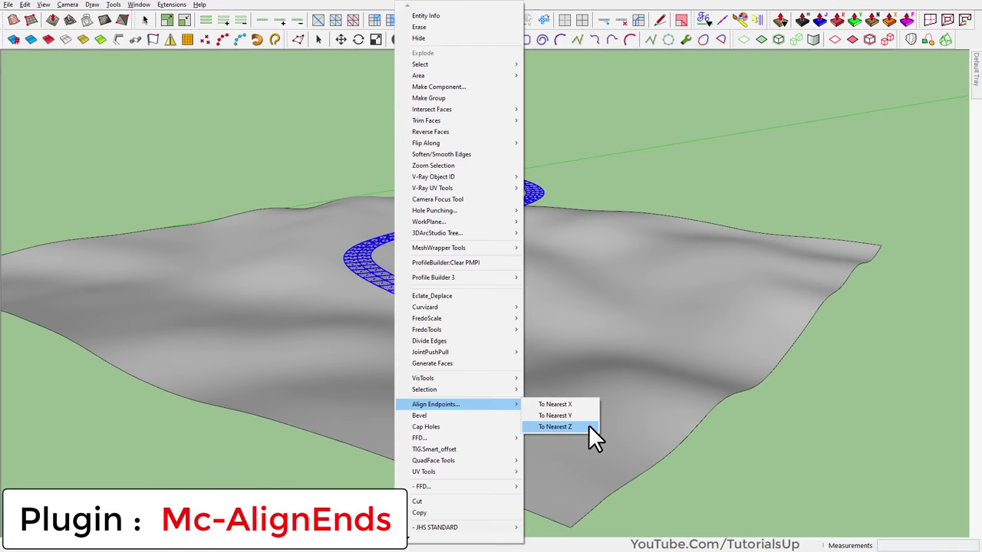
{"action": "left_click", "coordinate": [588, 425]}
{"action": "mouse_move", "coordinate": [644, 436]}
{"action": "middle_mouse_down"}
{"action": "mouse_move", "coordinate": [481, 326]}
{"action": "mouse_move", "coordinate": [514, 389]}
{"action": "mouse_move", "coordinate": [460, 274]}
{"action": "mouse_move", "coordinate": [482, 259]}
{"action": "mouse_move", "coordinate": [352, 326]}
{"action": "middle_mouse_up"}
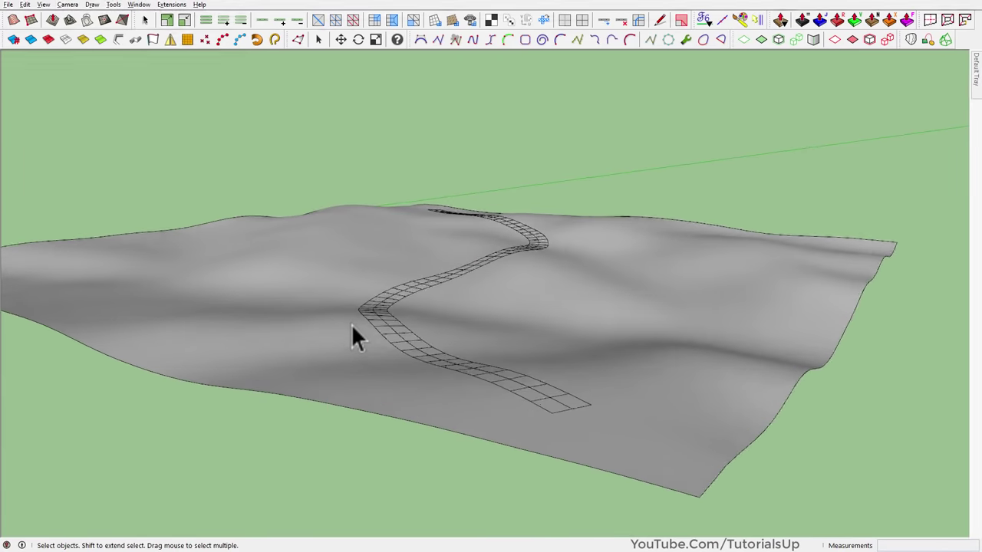
{"action": "scroll", "coordinate": [415, 318], "scroll_direction": "up", "scroll_amount": 3}
{"action": "mouse_move", "coordinate": [478, 302]}
{"action": "middle_mouse_down"}
{"action": "mouse_move", "coordinate": [465, 184]}
{"action": "mouse_move", "coordinate": [516, 192]}
{"action": "mouse_move", "coordinate": [513, 158]}
{"action": "mouse_move", "coordinate": [486, 383]}
{"action": "mouse_move", "coordinate": [609, 115]}
{"action": "mouse_move", "coordinate": [526, 149]}
{"action": "mouse_move", "coordinate": [491, 96]}
{"action": "mouse_move", "coordinate": [347, 92]}
{"action": "mouse_move", "coordinate": [570, 131]}
{"action": "mouse_move", "coordinate": [590, 151]}
{"action": "middle_mouse_up"}
{"action": "scroll", "coordinate": [590, 150], "scroll_direction": "down", "scroll_amount": 3}
{"action": "scroll", "coordinate": [523, 292], "scroll_direction": "up", "scroll_amount": 2}
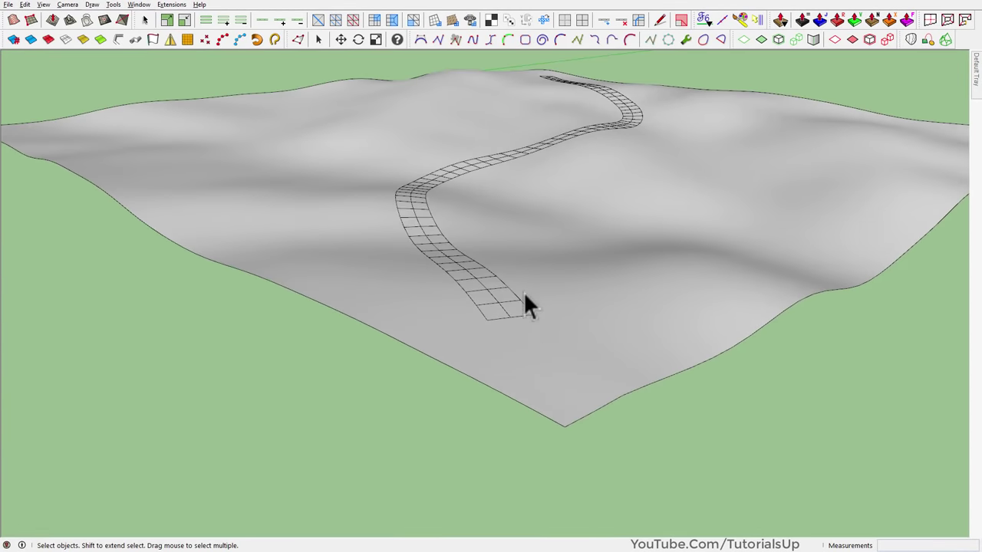
{"action": "scroll", "coordinate": [525, 296], "scroll_direction": "up", "scroll_amount": 3}
Move the road 0.54' up the blue axis above the terrain.
{"action": "left_click", "coordinate": [497, 299]}
{"action": "mouse_move", "coordinate": [497, 300]}
{"action": "middle_mouse_down"}
{"action": "mouse_move", "coordinate": [614, 223]}
{"action": "mouse_move", "coordinate": [642, 149]}
{"action": "mouse_move", "coordinate": [582, 119]}
{"action": "middle_mouse_up"}
{"action": "key", "text": "m"}
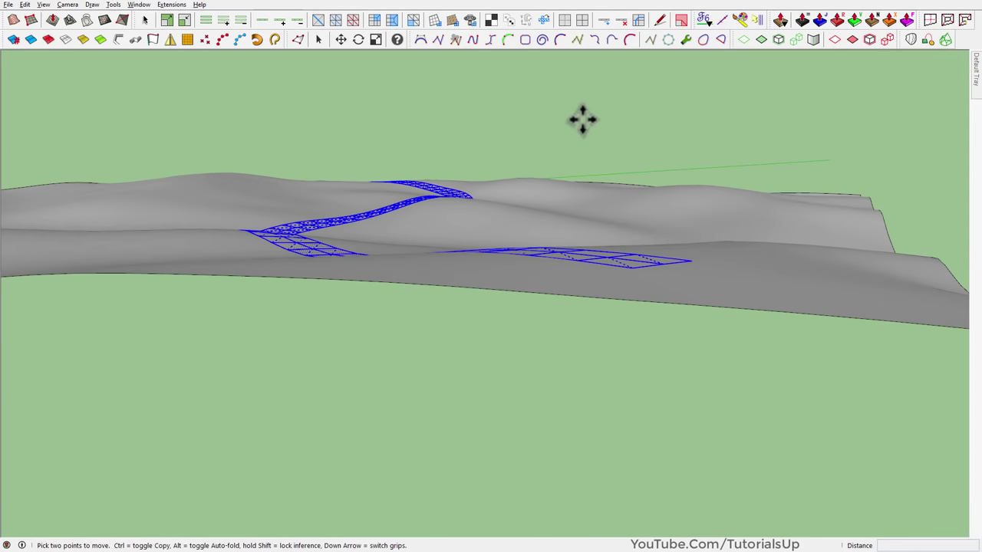
{"action": "left_click", "coordinate": [582, 119]}
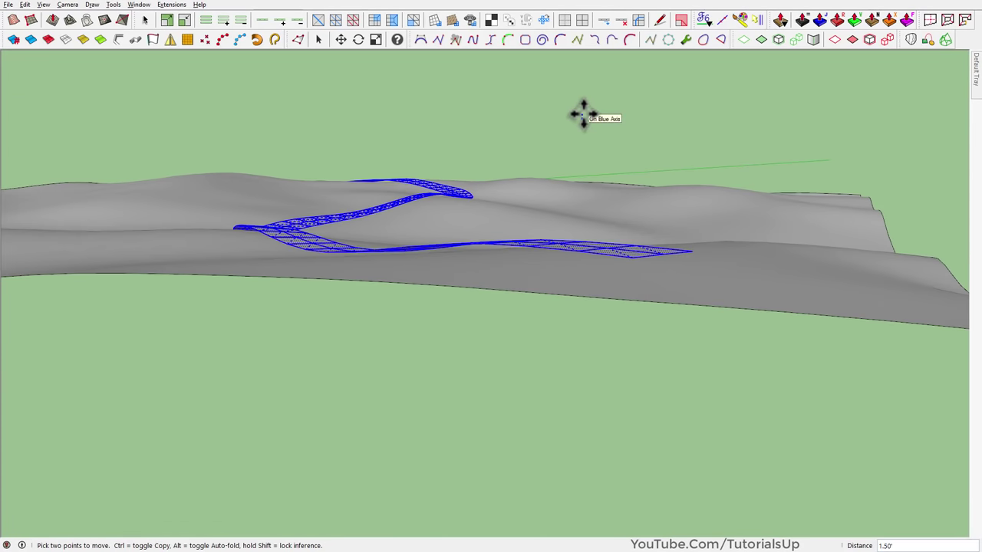
{"action": "left_click", "coordinate": [584, 117]}
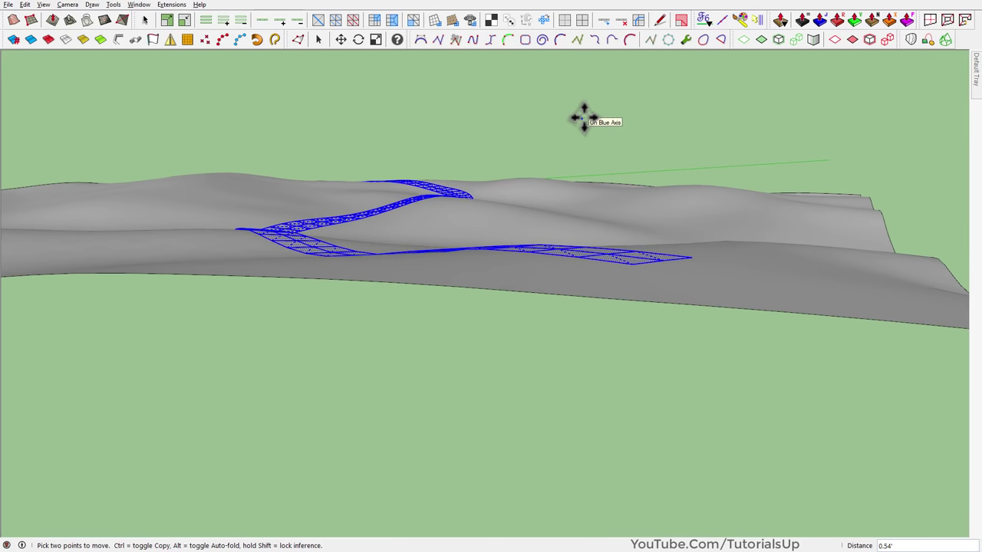
{"action": "scroll", "coordinate": [586, 258], "scroll_direction": "up", "scroll_amount": 5}
{"action": "mouse_move", "coordinate": [585, 259]}
{"action": "middle_mouse_down"}
{"action": "mouse_move", "coordinate": [515, 322]}
{"action": "mouse_move", "coordinate": [478, 333]}
{"action": "mouse_move", "coordinate": [507, 376]}
{"action": "mouse_move", "coordinate": [461, 409]}
{"action": "mouse_move", "coordinate": [442, 475]}
{"action": "middle_mouse_up"}
{"action": "key", "text": "space"}
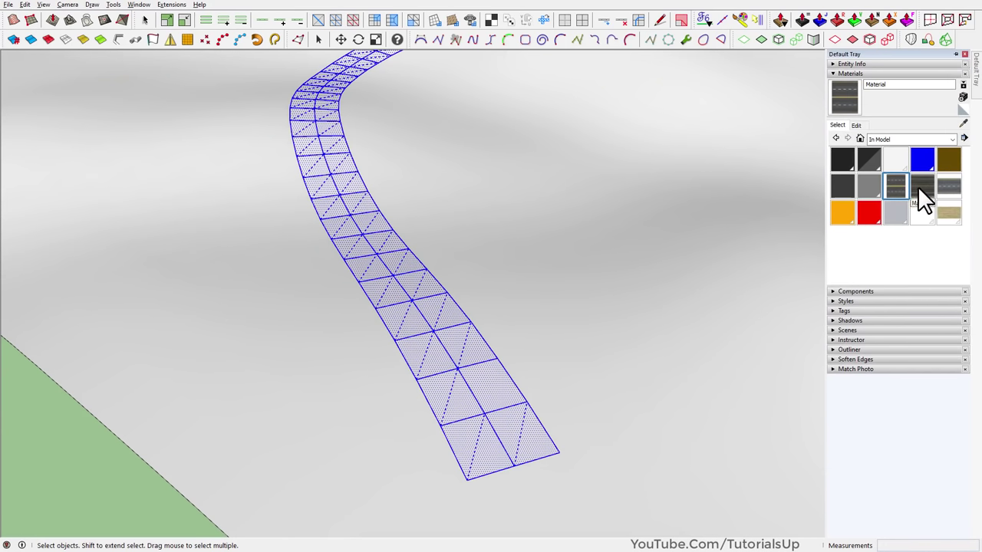
Paint the striped asphalt material on the road and rotate it 90° along the road.
{"action": "left_click", "coordinate": [896, 187]}
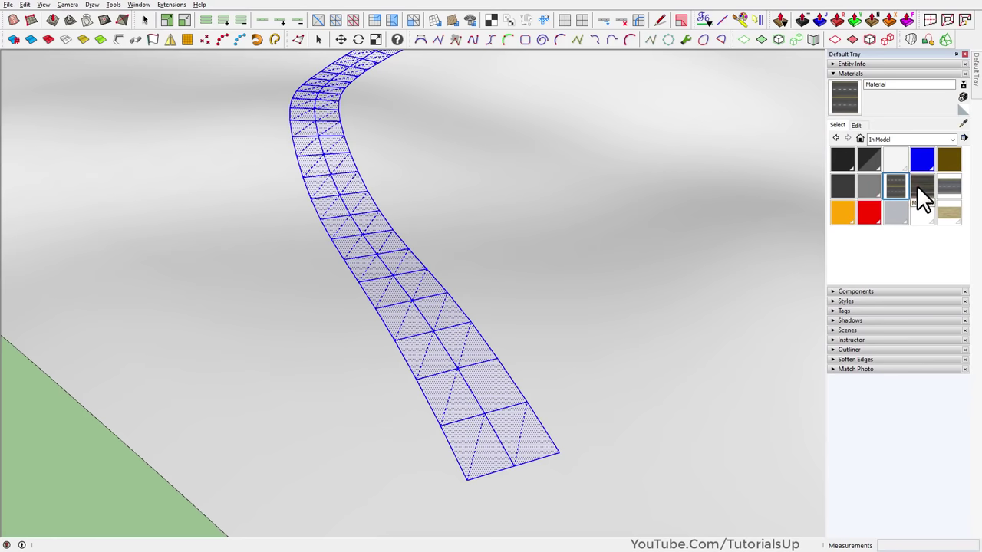
{"action": "left_click", "coordinate": [741, 21]}
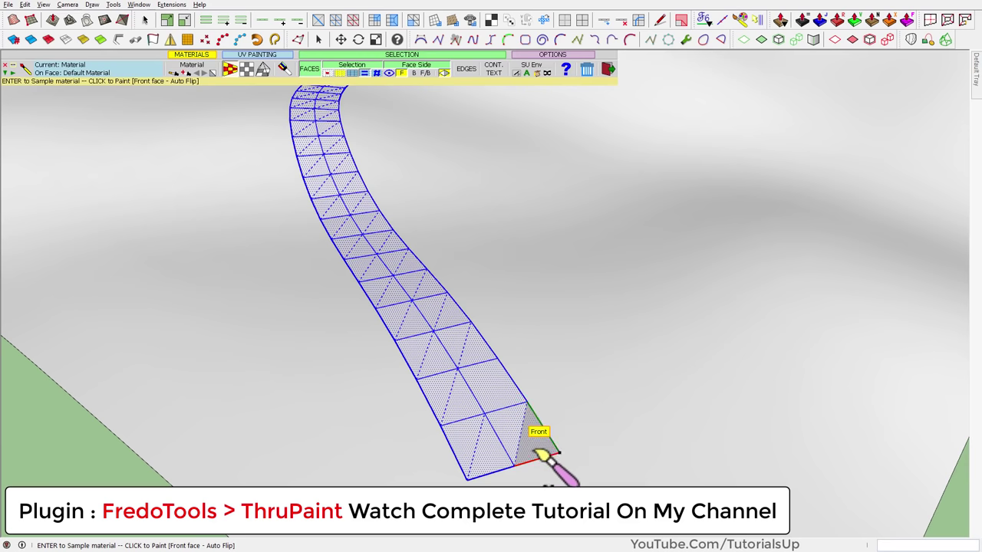
{"action": "left_click", "coordinate": [537, 451]}
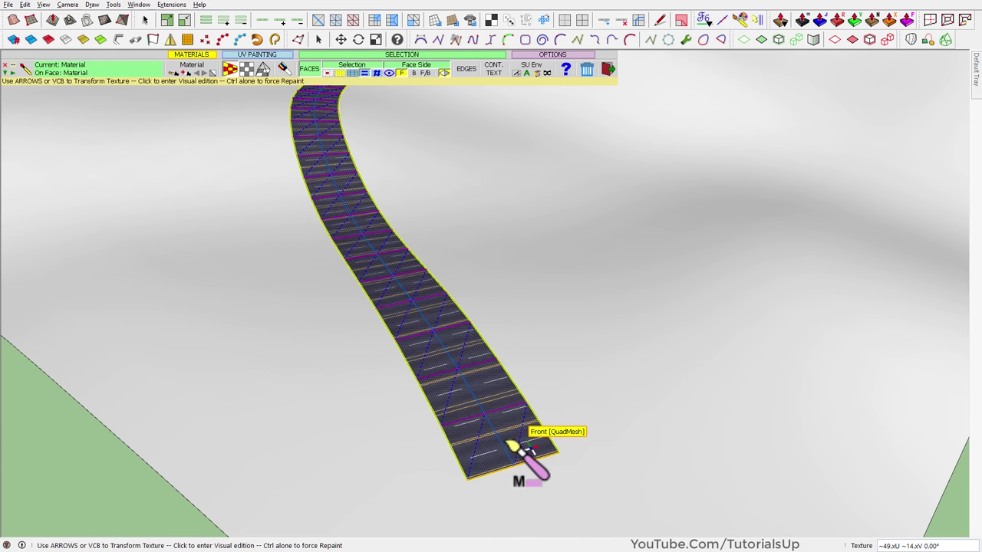
{"action": "scroll", "coordinate": [499, 441], "scroll_direction": "up", "scroll_amount": 1}
{"action": "scroll", "coordinate": [506, 449], "scroll_direction": "up", "scroll_amount": 2}
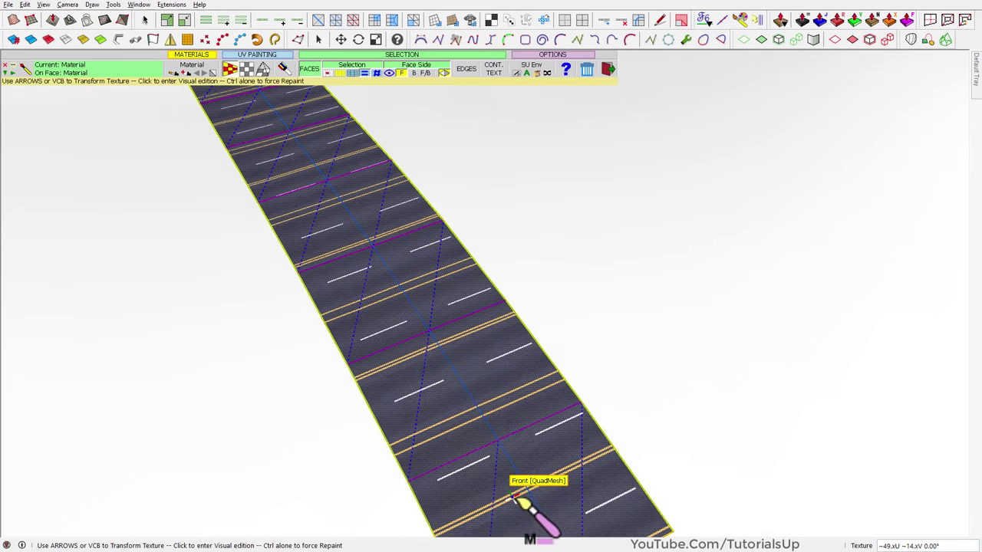
{"action": "scroll", "coordinate": [516, 497], "scroll_direction": "down", "scroll_amount": 1}
{"action": "left_click", "coordinate": [504, 424]}
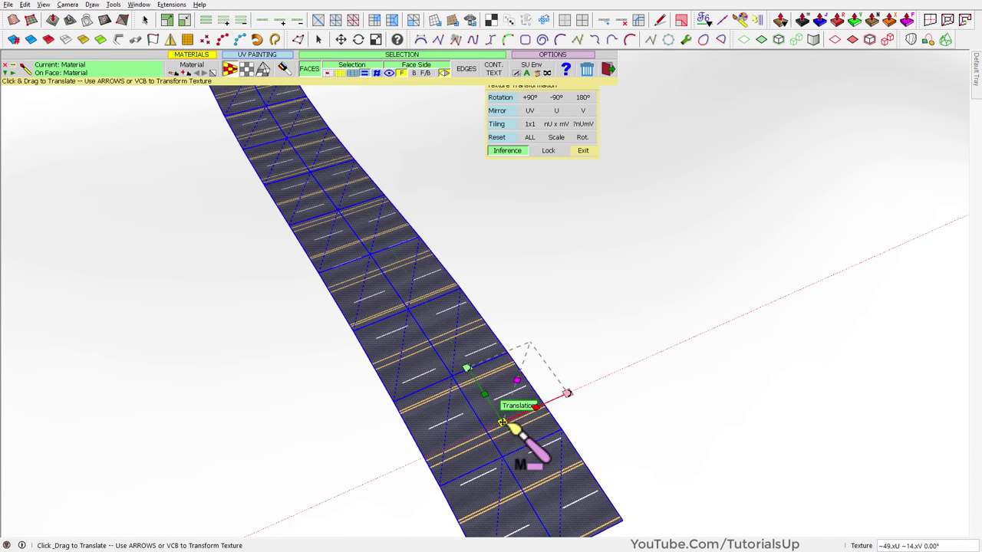
{"action": "left_click", "coordinate": [538, 100]}
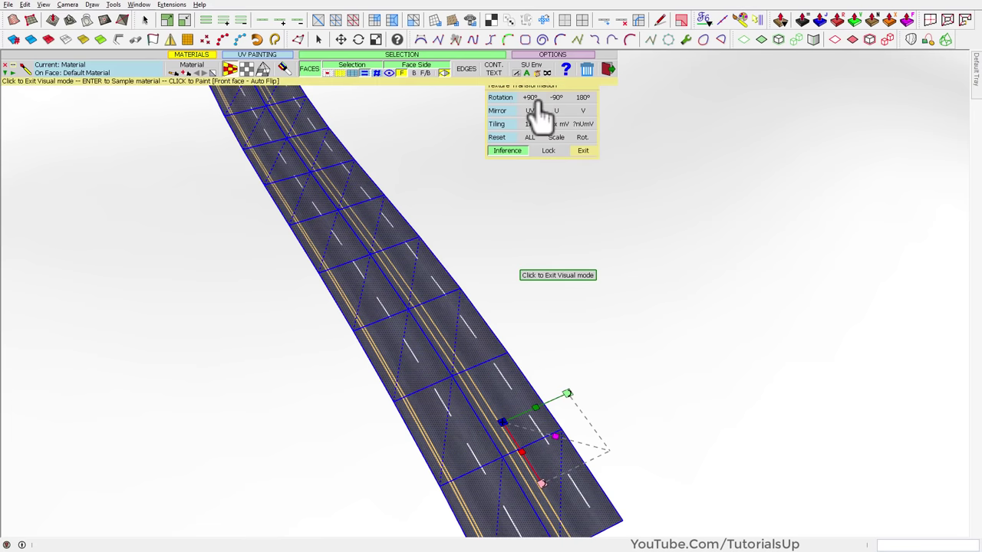
{"action": "left_click", "coordinate": [466, 377]}
Stretch the asphalt texture lengthwise and set its tiling to U=15, V=1.
{"action": "left_click", "coordinate": [526, 430]}
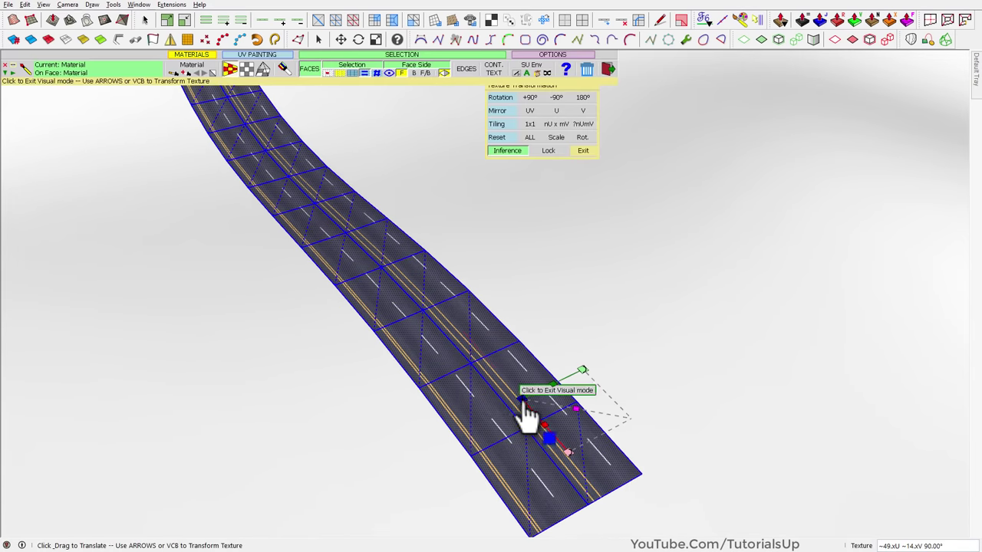
{"action": "mouse_move", "coordinate": [509, 408]}
{"action": "left_mouse_down"}
{"action": "mouse_move", "coordinate": [495, 384]}
{"action": "mouse_move", "coordinate": [532, 422]}
{"action": "left_mouse_up"}
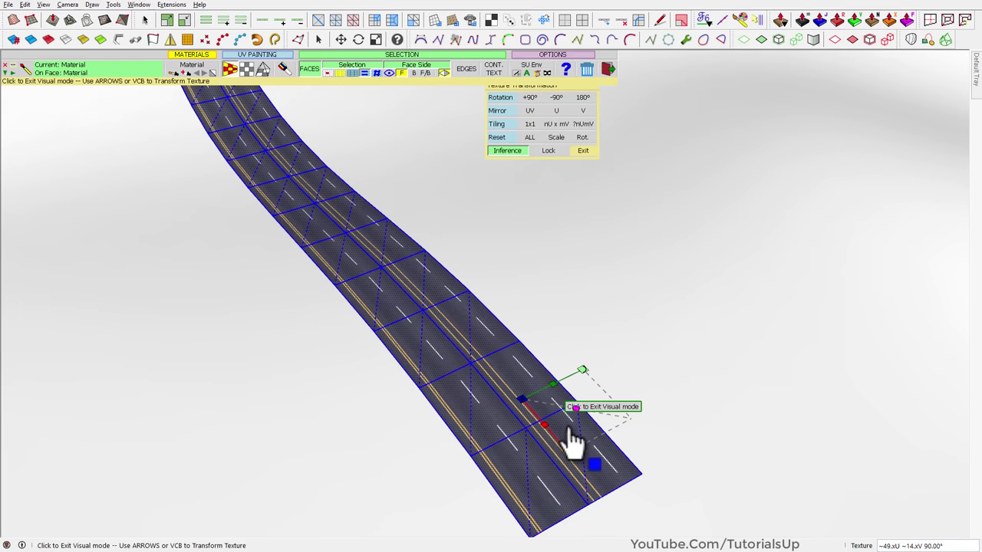
{"action": "scroll", "coordinate": [551, 451], "scroll_direction": "up", "scroll_amount": 1}
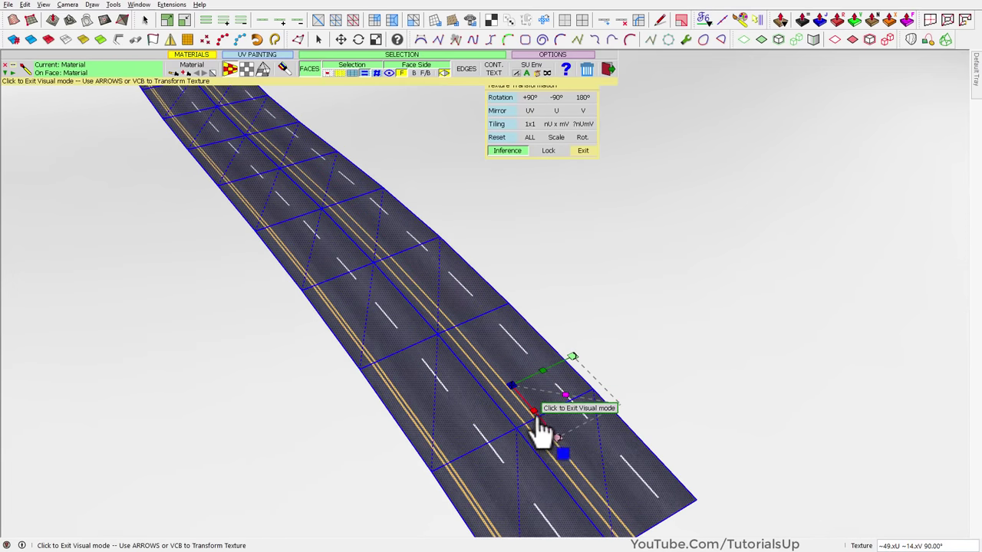
{"action": "left_click_drag", "start_coordinate": [542, 427], "coordinate": [552, 431]}
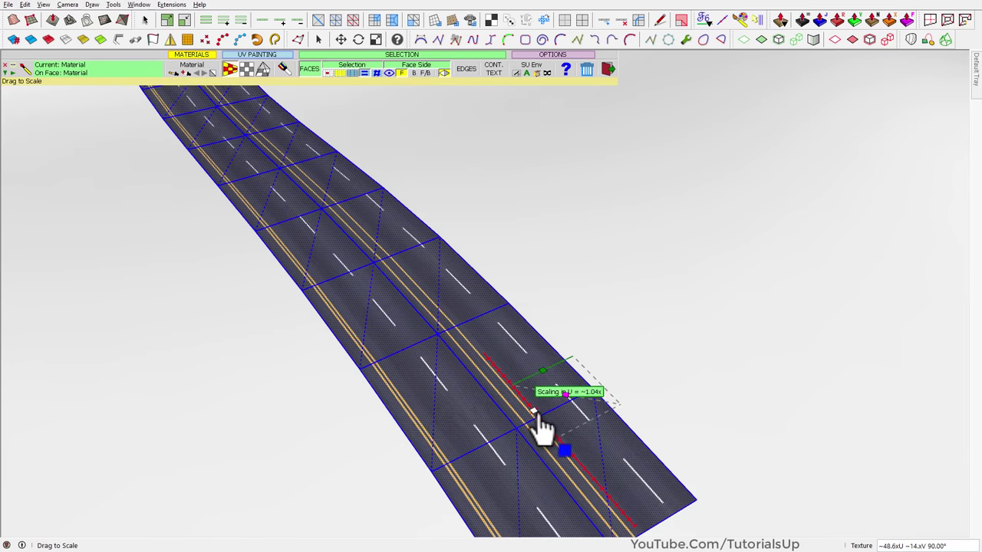
{"action": "left_click_drag", "start_coordinate": [547, 431], "coordinate": [537, 421]}
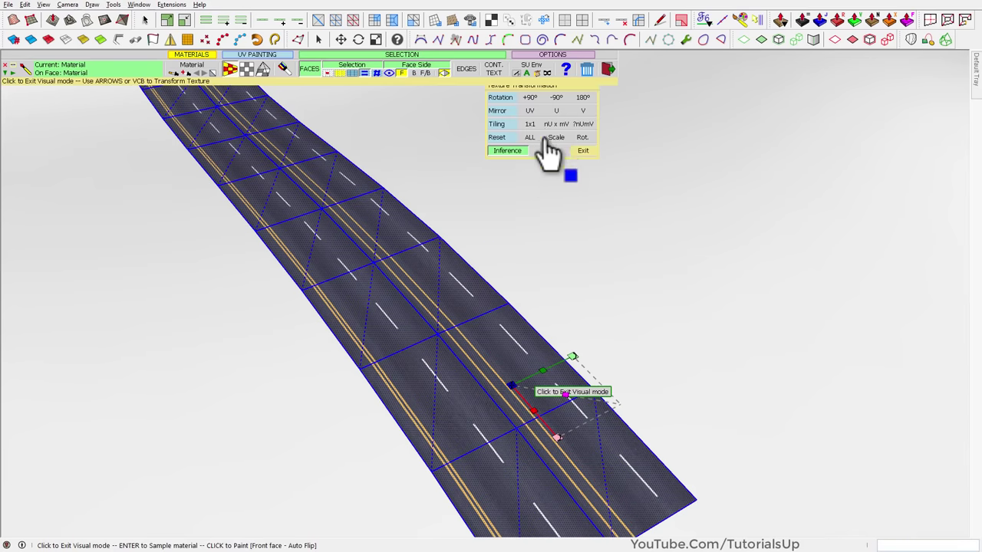
{"action": "left_click", "coordinate": [583, 125]}
{"action": "type", "text": "15"}
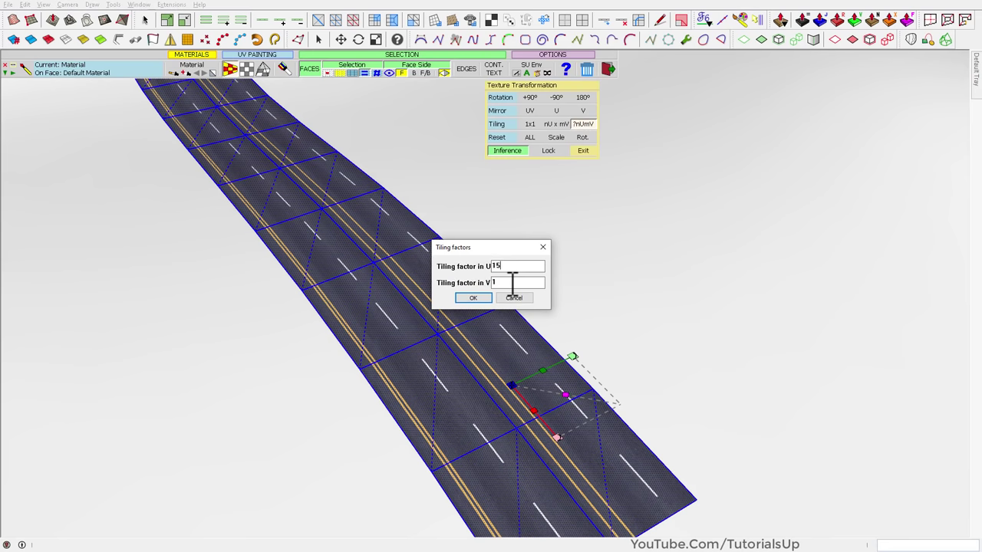
{"action": "left_click", "coordinate": [465, 300]}
{"action": "left_click", "coordinate": [518, 402]}
{"action": "mouse_move", "coordinate": [518, 403]}
{"action": "middle_mouse_down"}
{"action": "mouse_move", "coordinate": [461, 355]}
{"action": "mouse_move", "coordinate": [522, 367]}
{"action": "middle_mouse_up"}
{"action": "left_click", "coordinate": [76, 519]}
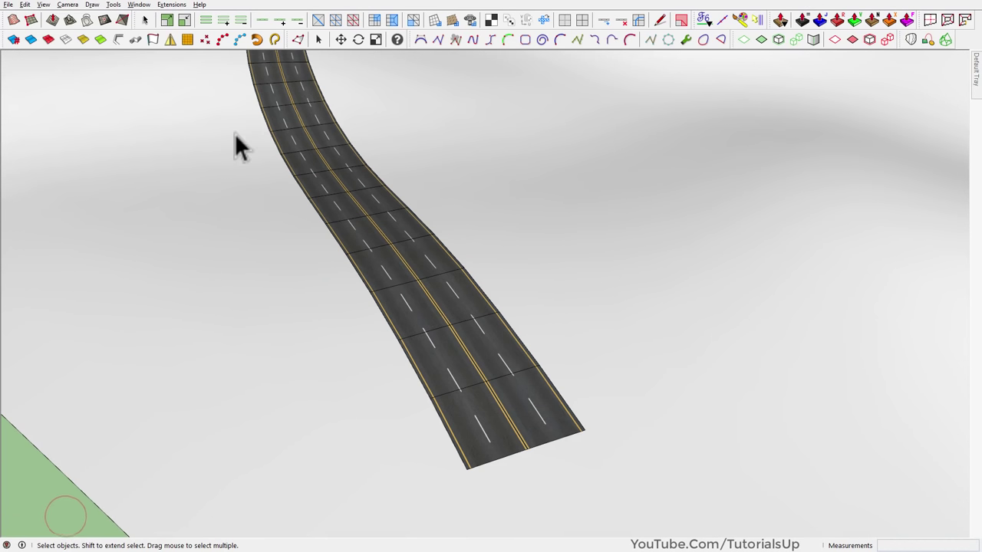
{"action": "mouse_move", "coordinate": [234, 145]}
{"action": "middle_mouse_down"}
{"action": "mouse_move", "coordinate": [351, 149]}
{"action": "mouse_move", "coordinate": [429, 377]}
{"action": "mouse_move", "coordinate": [364, 418]}
{"action": "mouse_move", "coordinate": [462, 299]}
{"action": "mouse_move", "coordinate": [570, 55]}
{"action": "middle_mouse_up"}
{"action": "scroll", "coordinate": [560, 107], "scroll_direction": "up", "scroll_amount": 3}
{"action": "scroll", "coordinate": [487, 295], "scroll_direction": "up", "scroll_amount": 2}
{"action": "scroll", "coordinate": [488, 299], "scroll_direction": "down", "scroll_amount": 3}
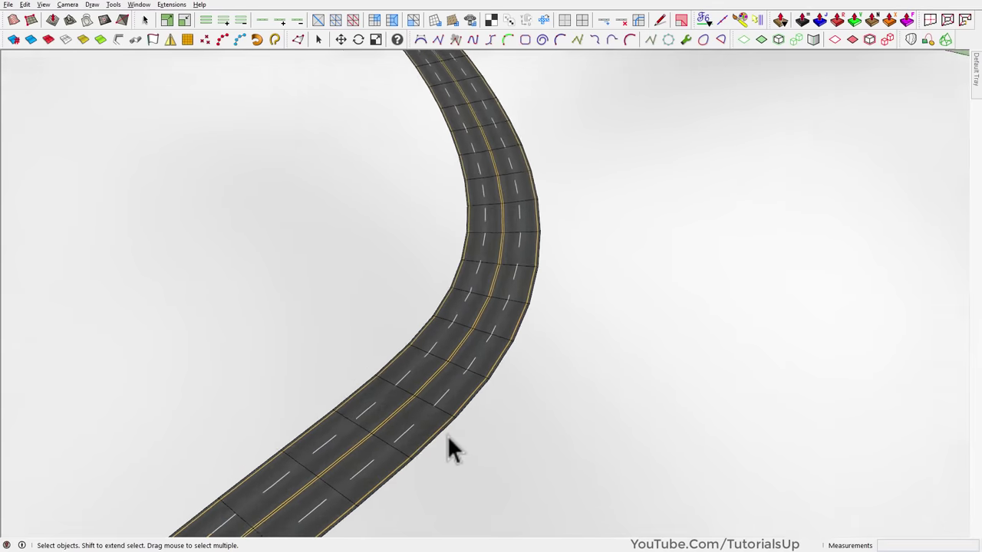
{"action": "scroll", "coordinate": [449, 450], "scroll_direction": "down", "scroll_amount": 3}
{"action": "scroll", "coordinate": [363, 131], "scroll_direction": "up", "scroll_amount": 4}
{"action": "mouse_move", "coordinate": [364, 131]}
{"action": "middle_mouse_down"}
{"action": "mouse_move", "coordinate": [426, 188]}
{"action": "mouse_move", "coordinate": [833, 197]}
{"action": "mouse_move", "coordinate": [443, 145]}
{"action": "middle_mouse_up"}
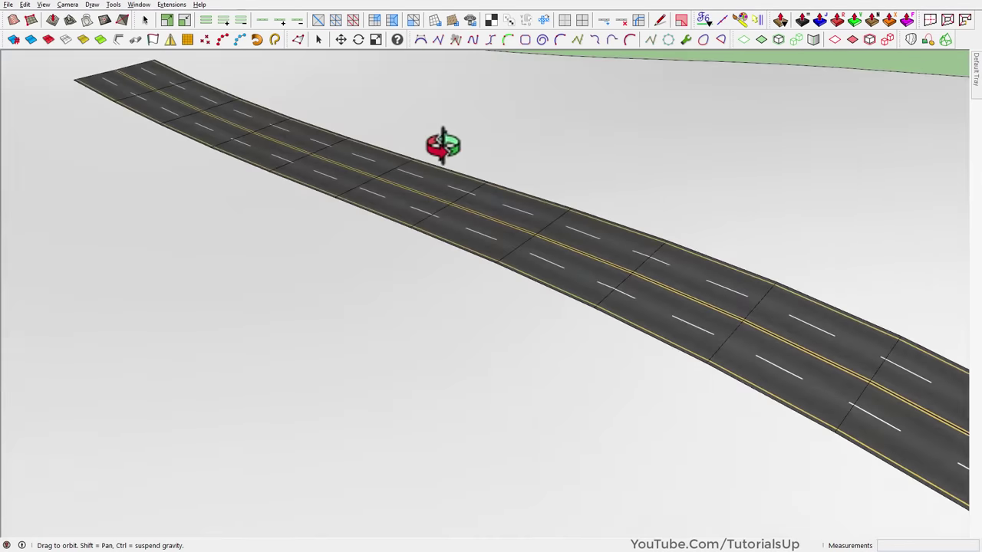
{"action": "scroll", "coordinate": [493, 109], "scroll_direction": "down", "scroll_amount": 3}
{"action": "scroll", "coordinate": [588, 105], "scroll_direction": "down", "scroll_amount": 3}
{"action": "scroll", "coordinate": [588, 105], "scroll_direction": "down", "scroll_amount": 2}
{"action": "scroll", "coordinate": [481, 243], "scroll_direction": "up", "scroll_amount": 3}
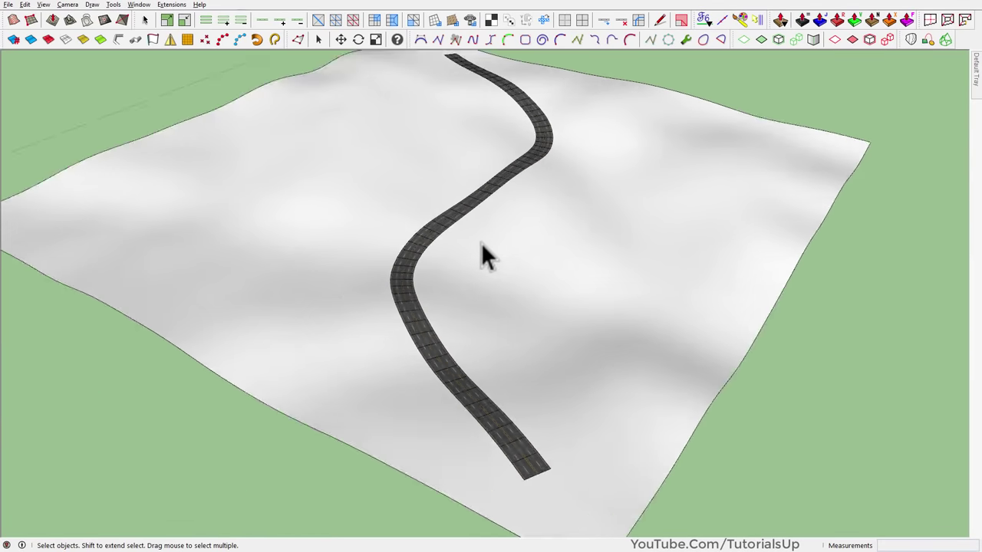
{"action": "scroll", "coordinate": [434, 227], "scroll_direction": "up", "scroll_amount": 3}
{"action": "left_click", "coordinate": [434, 228]}
{"action": "scroll", "coordinate": [434, 228], "scroll_direction": "up", "scroll_amount": 3}
{"action": "middle_click_drag", "start_coordinate": [434, 228], "coordinate": [318, 180]}
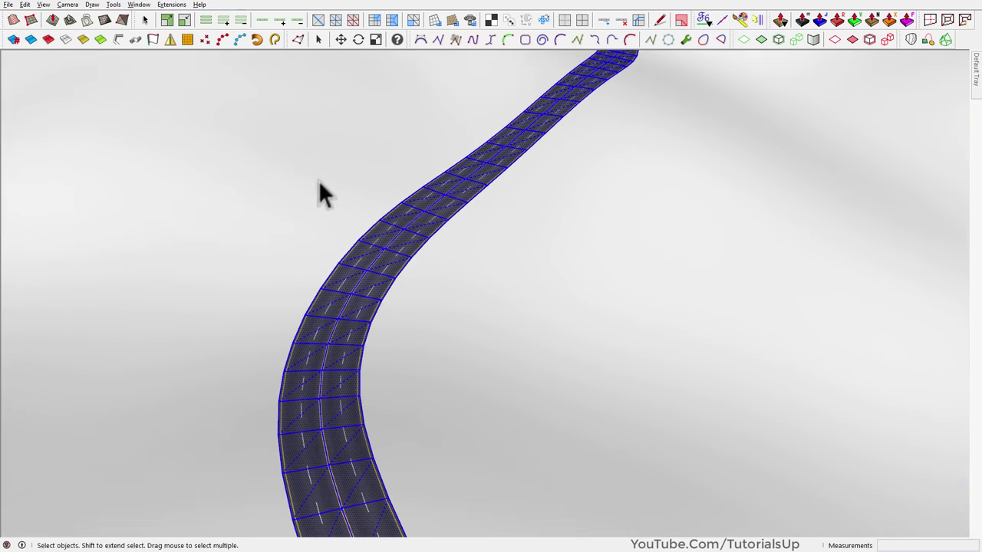
{"action": "scroll", "coordinate": [318, 226], "scroll_direction": "down", "scroll_amount": 3}
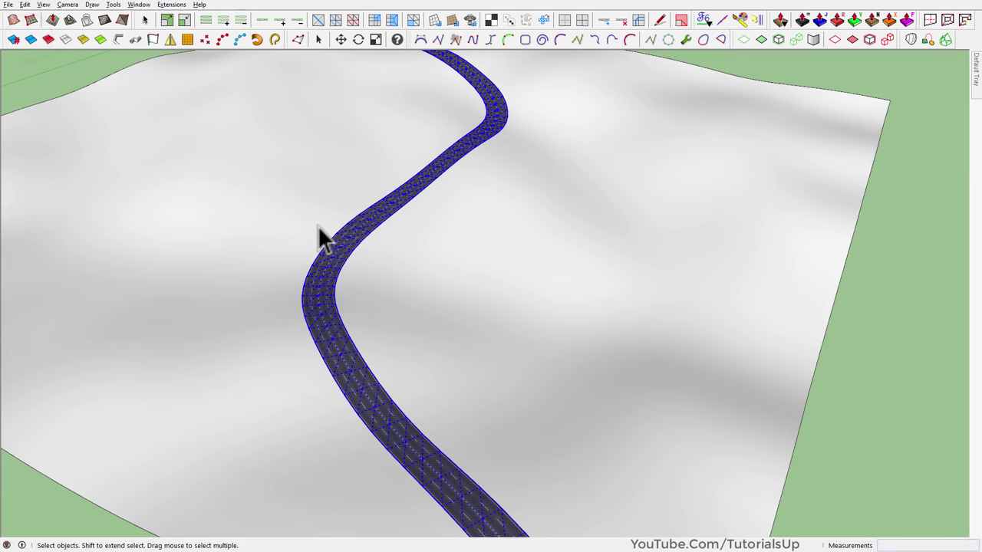
{"action": "left_click", "coordinate": [868, 368]}
{"action": "mouse_move", "coordinate": [368, 453]}
{"action": "middle_mouse_down"}
{"action": "mouse_move", "coordinate": [377, 377]}
{"action": "mouse_move", "coordinate": [333, 313]}
{"action": "middle_mouse_up"}
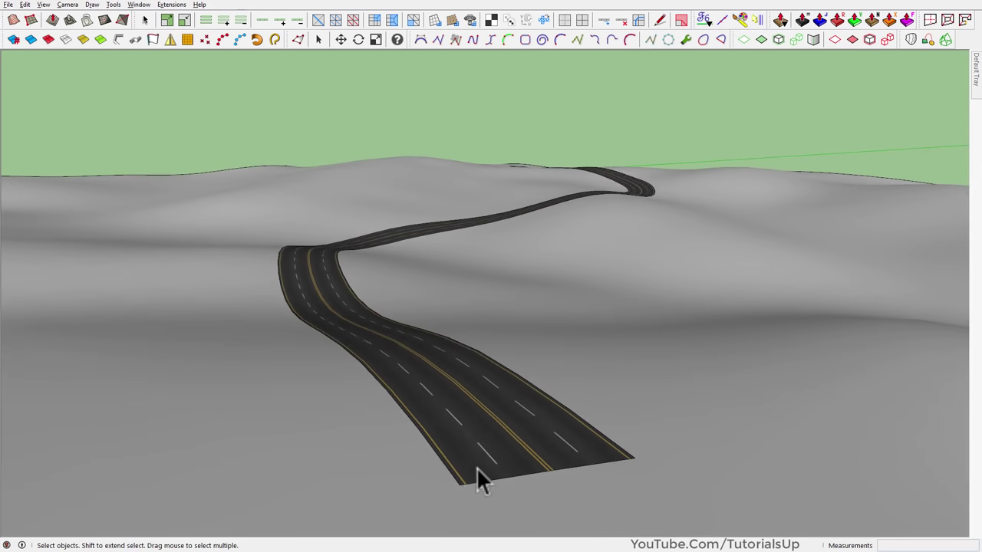
{"action": "scroll", "coordinate": [476, 467], "scroll_direction": "up", "scroll_amount": 1}
{"action": "middle_click_drag", "start_coordinate": [472, 464], "coordinate": [460, 373], "text": "shift"}
{"action": "left_click", "coordinate": [438, 351]}
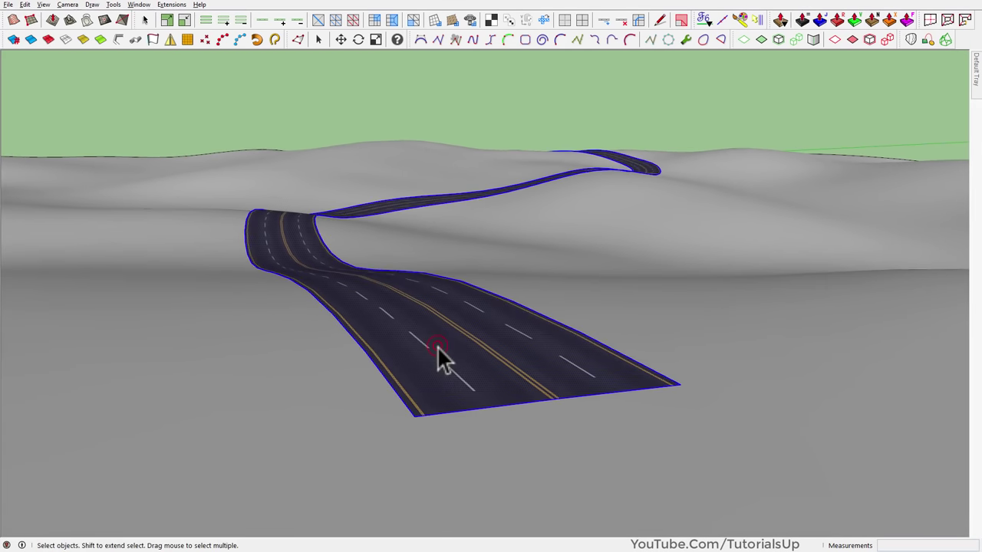
Push the road face with Joint Push Pull to a -0.71' offset.
{"action": "left_click", "coordinate": [820, 21]}
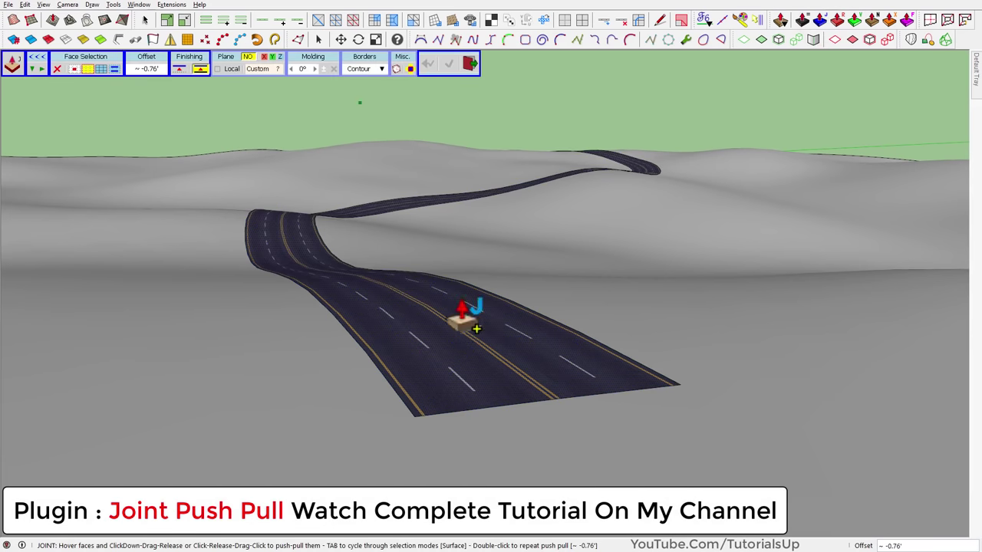
{"action": "left_click", "coordinate": [459, 415]}
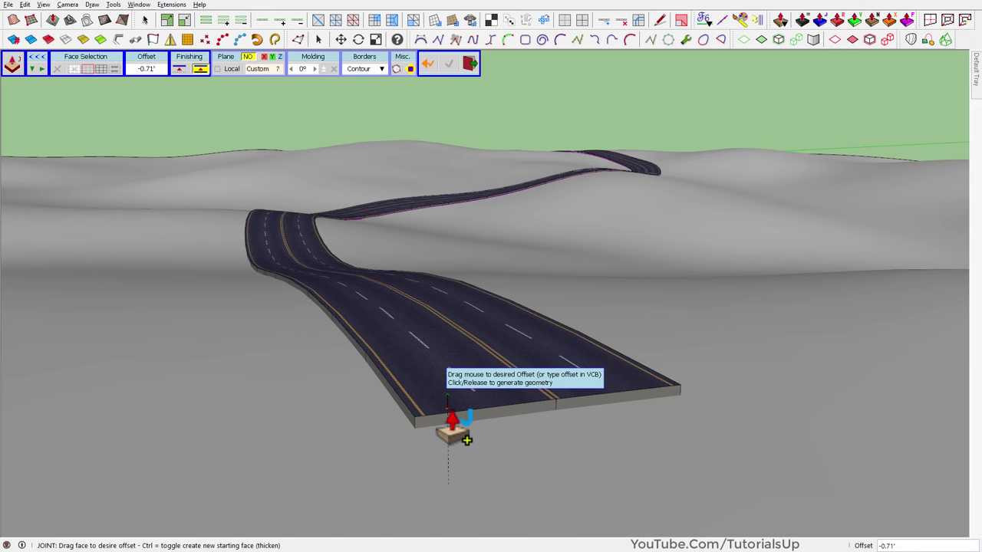
{"action": "left_click", "coordinate": [460, 436]}
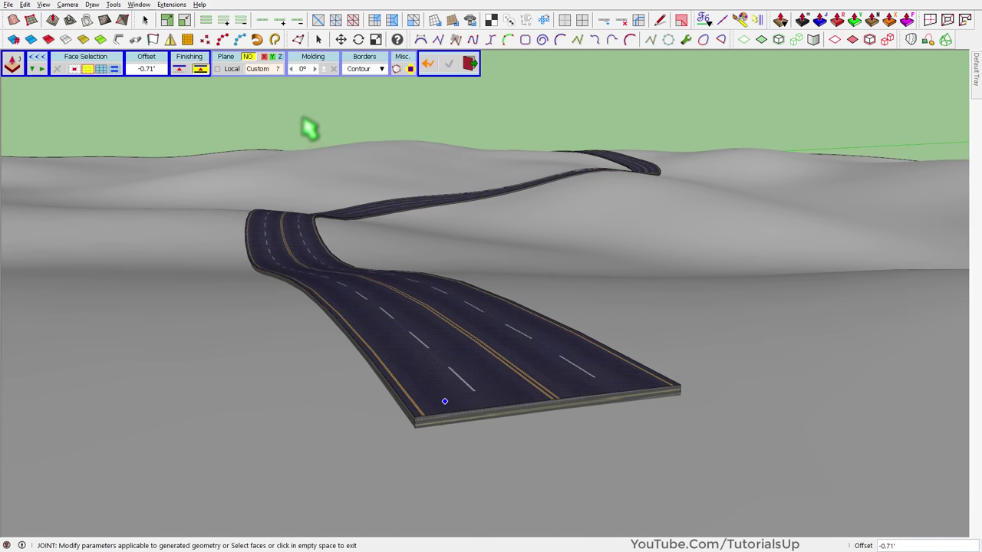
{"action": "mouse_move", "coordinate": [329, 284]}
{"action": "middle_mouse_down"}
{"action": "mouse_move", "coordinate": [291, 291]}
{"action": "mouse_move", "coordinate": [307, 301]}
{"action": "middle_mouse_up"}
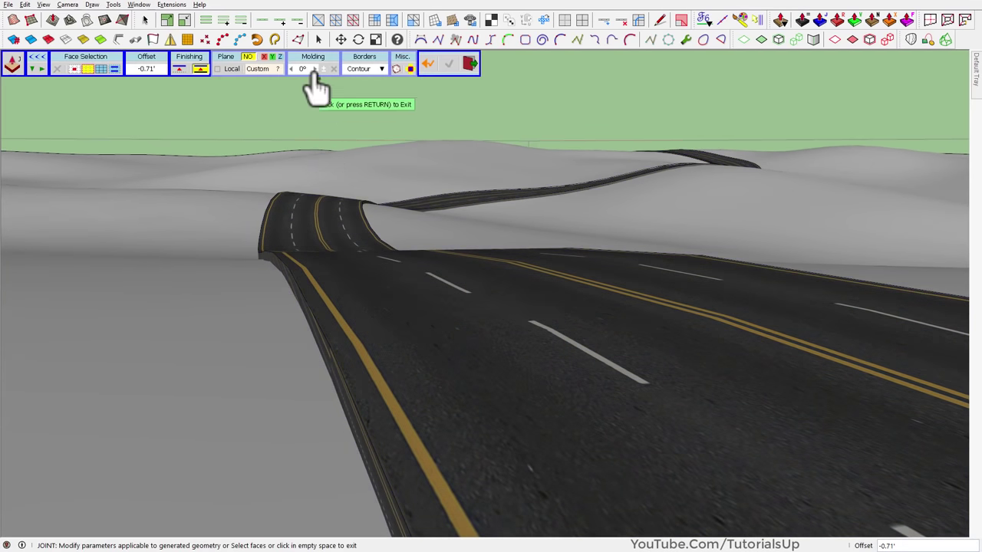
Set a 50° molding deviation angle for the slab sides and commit it.
{"action": "left_click", "coordinate": [314, 70]}
{"action": "type", "text": "50"}
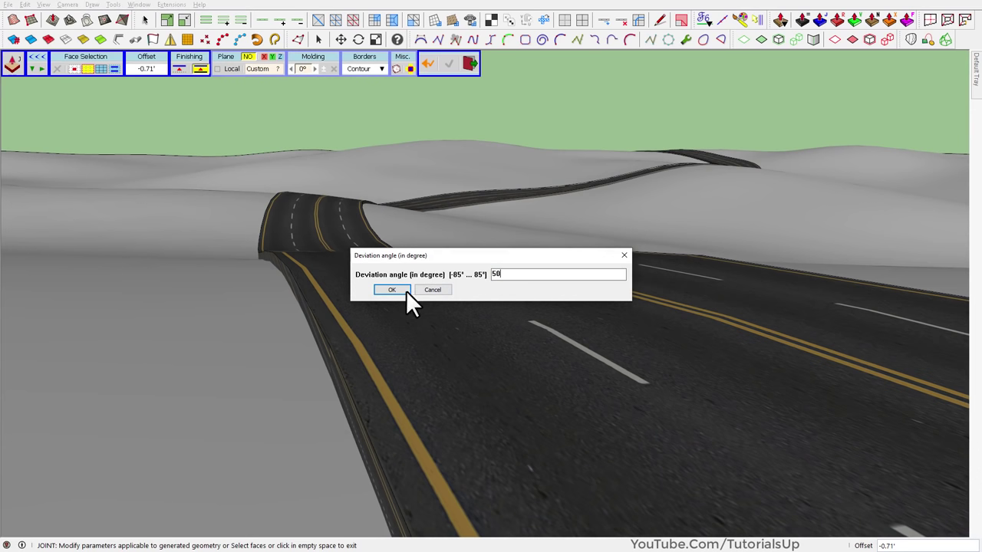
{"action": "left_click", "coordinate": [386, 289]}
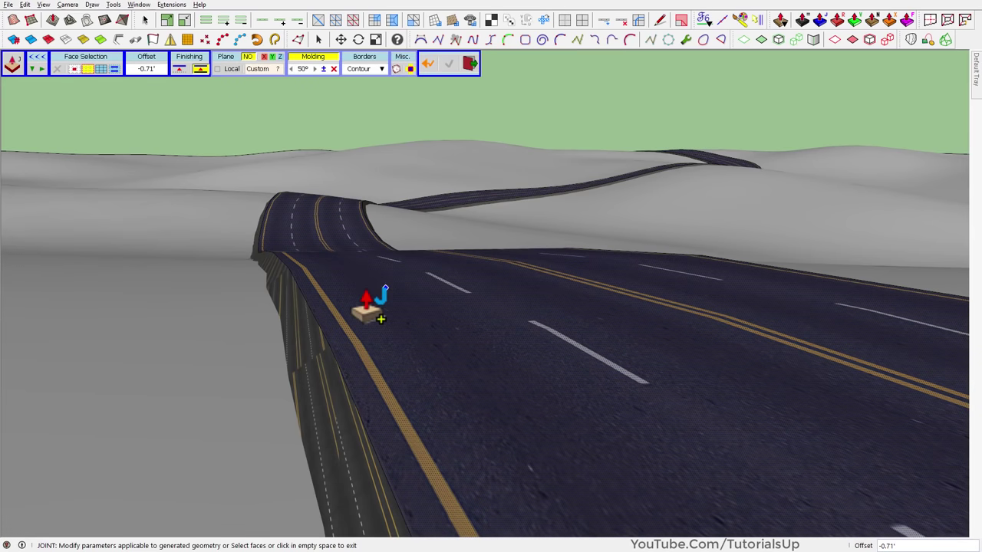
{"action": "key", "text": "Return"}
{"action": "scroll", "coordinate": [383, 307], "scroll_direction": "down", "scroll_amount": 3}
Paint the road slab's sloped side faces with Charcoal, then the dark grey Color M07.
{"action": "left_click", "coordinate": [397, 310]}
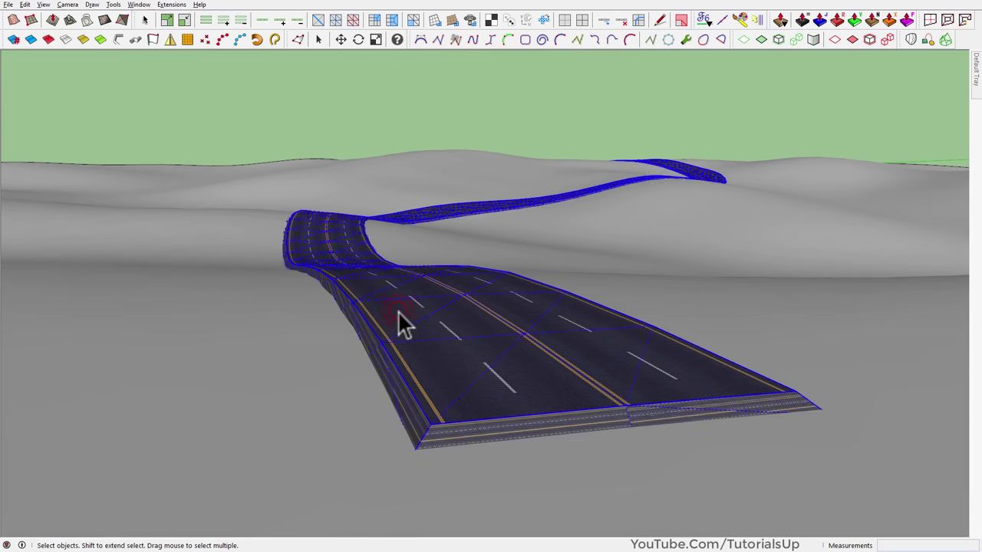
{"action": "scroll", "coordinate": [361, 318], "scroll_direction": "up", "scroll_amount": 3}
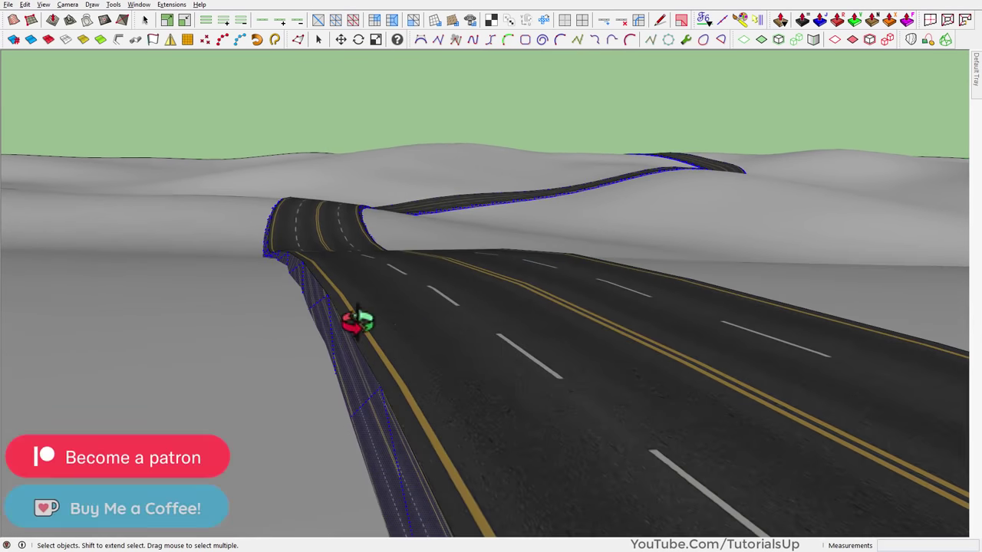
{"action": "middle_click_drag", "start_coordinate": [344, 321], "coordinate": [438, 351]}
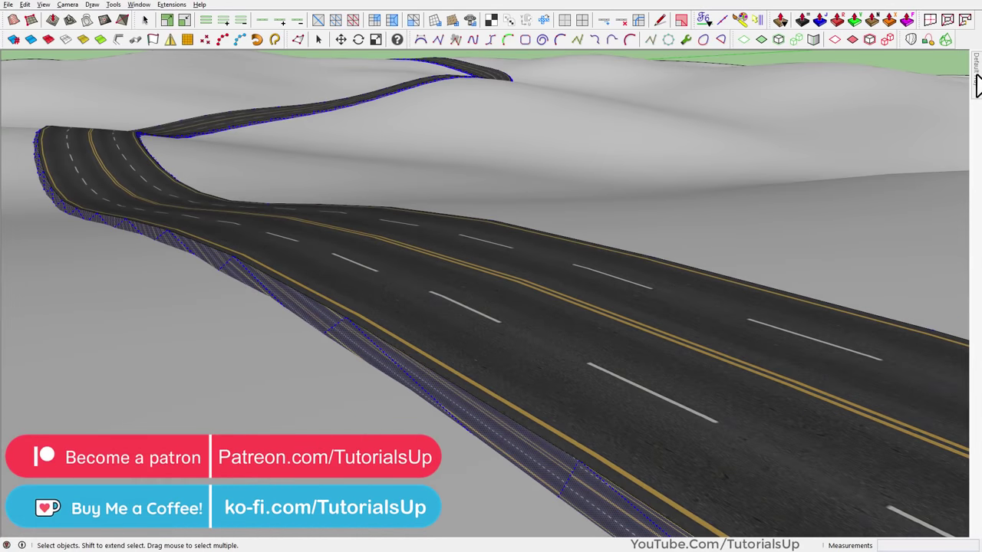
{"action": "left_click", "coordinate": [847, 158]}
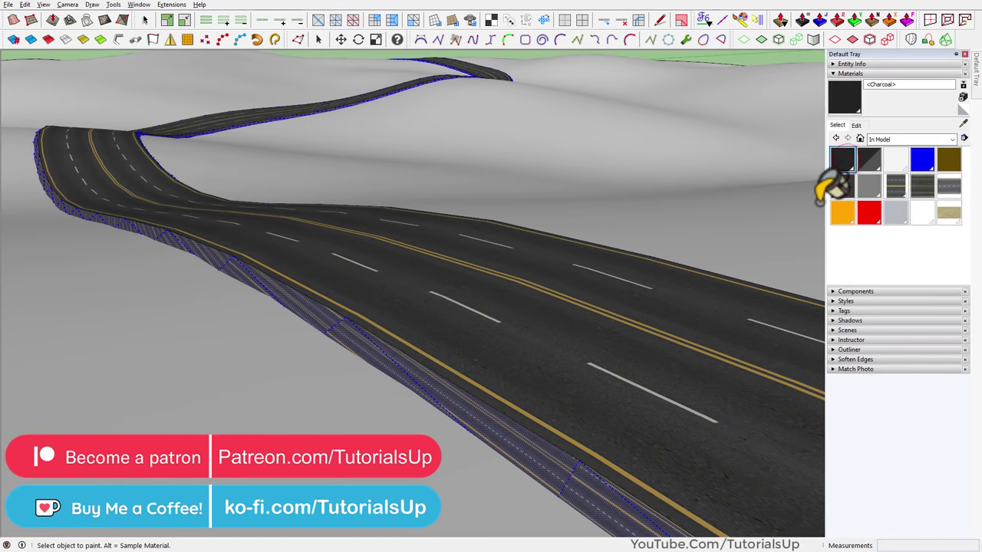
{"action": "left_click", "coordinate": [513, 424]}
{"action": "key", "text": "space"}
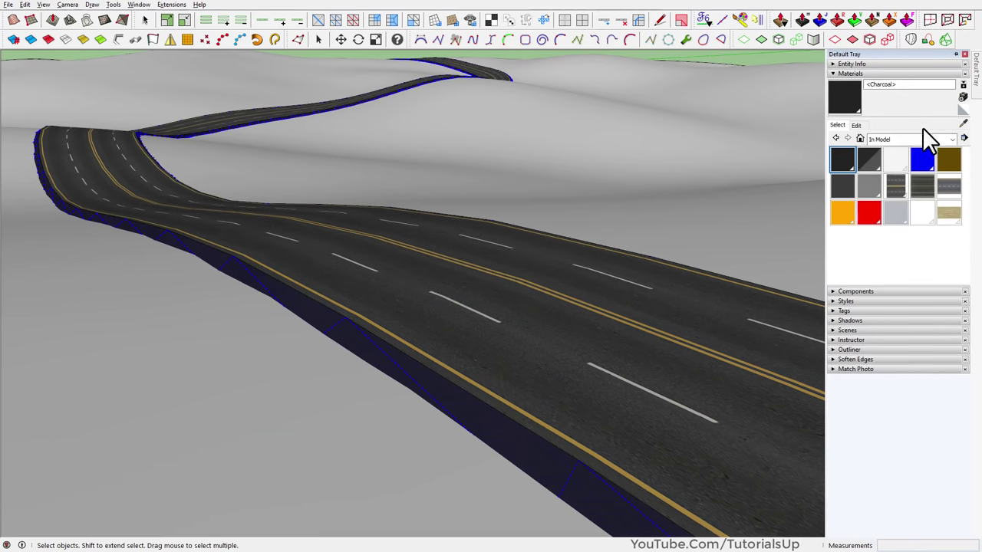
{"action": "left_click", "coordinate": [852, 185]}
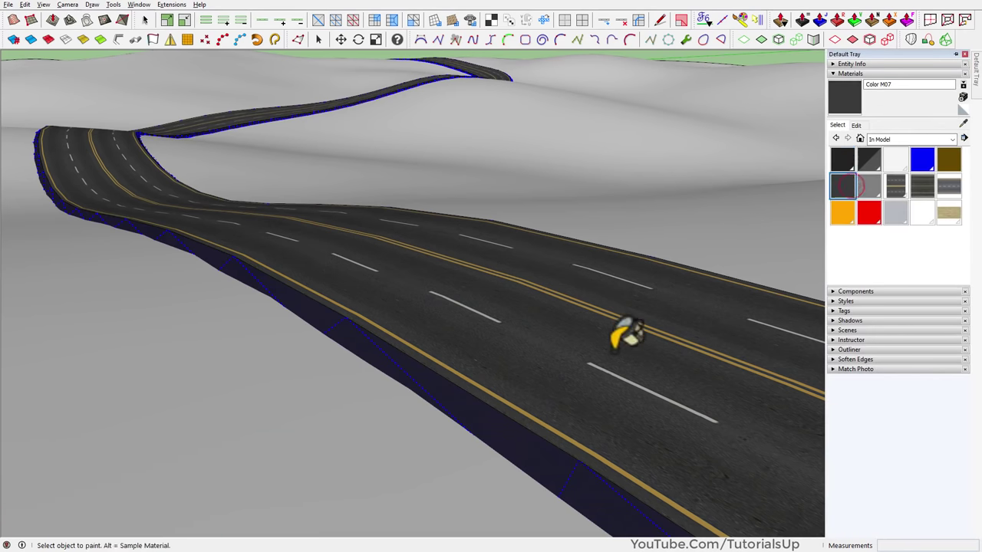
{"action": "left_click", "coordinate": [529, 428]}
{"action": "key", "text": "space"}
{"action": "scroll", "coordinate": [386, 353], "scroll_direction": "down", "scroll_amount": 3}
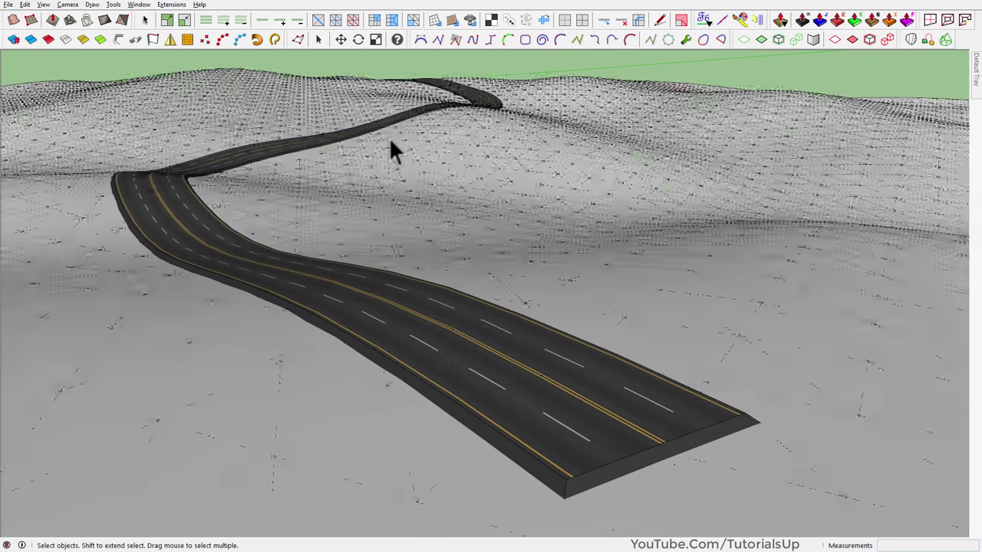
Select the winding road on the second terrain and make it a group.
{"action": "mouse_move", "coordinate": [390, 142]}
{"action": "middle_mouse_down", "text": "shift"}
{"action": "mouse_move", "coordinate": [449, 192]}
{"action": "mouse_move", "coordinate": [407, 301]}
{"action": "mouse_move", "coordinate": [394, 149]}
{"action": "mouse_move", "coordinate": [849, 261]}
{"action": "mouse_move", "coordinate": [466, 219]}
{"action": "mouse_move", "coordinate": [439, 274]}
{"action": "middle_mouse_up", "text": "shift"}
{"action": "scroll", "coordinate": [439, 274], "scroll_direction": "down", "scroll_amount": 5}
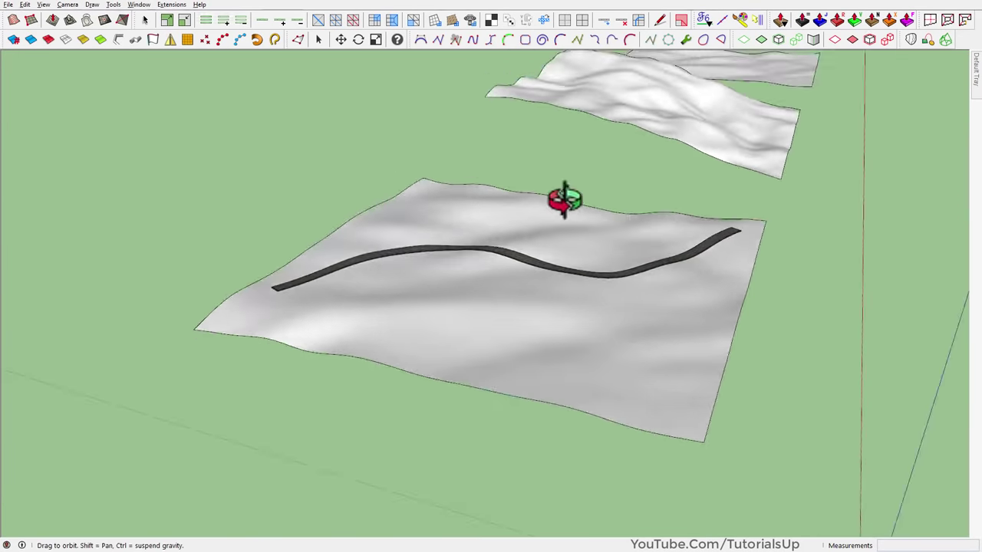
{"action": "mouse_move", "coordinate": [565, 198]}
{"action": "middle_mouse_down"}
{"action": "mouse_move", "coordinate": [48, 92]}
{"action": "mouse_move", "coordinate": [33, 154]}
{"action": "mouse_move", "coordinate": [514, 313]}
{"action": "mouse_move", "coordinate": [405, 263]}
{"action": "mouse_move", "coordinate": [502, 260]}
{"action": "mouse_move", "coordinate": [563, 235]}
{"action": "mouse_move", "coordinate": [540, 224]}
{"action": "mouse_move", "coordinate": [401, 221]}
{"action": "mouse_move", "coordinate": [504, 259]}
{"action": "mouse_move", "coordinate": [438, 421]}
{"action": "middle_mouse_up"}
{"action": "scroll", "coordinate": [514, 313], "scroll_direction": "up", "scroll_amount": 3}
{"action": "scroll", "coordinate": [515, 313], "scroll_direction": "up", "scroll_amount": 5}
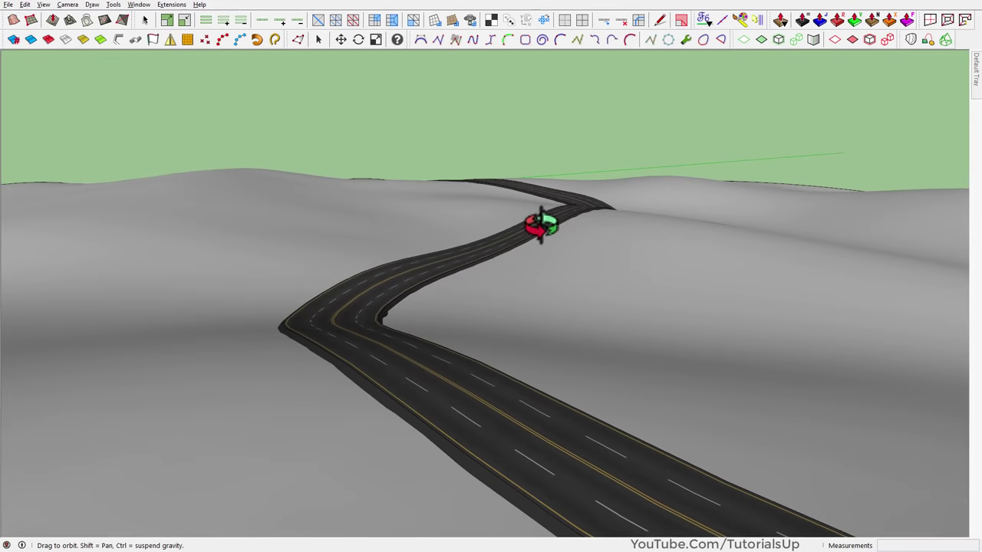
{"action": "scroll", "coordinate": [540, 224], "scroll_direction": "down", "scroll_amount": 3}
{"action": "scroll", "coordinate": [451, 473], "scroll_direction": "up", "scroll_amount": 4}
{"action": "left_click", "coordinate": [394, 338]}
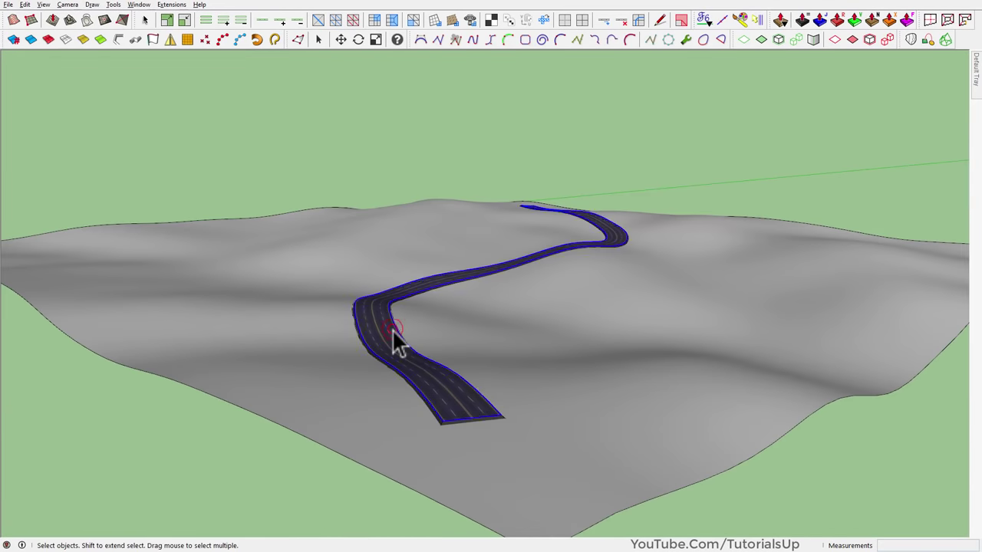
{"action": "scroll", "coordinate": [404, 339], "scroll_direction": "up", "scroll_amount": 3}
{"action": "right_click", "coordinate": [403, 339]}
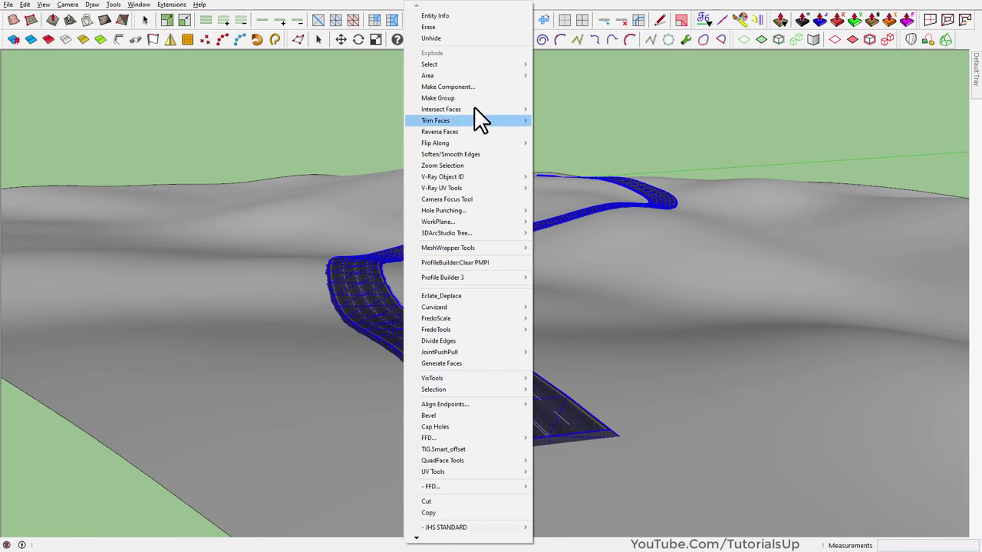
{"action": "left_click", "coordinate": [479, 98]}
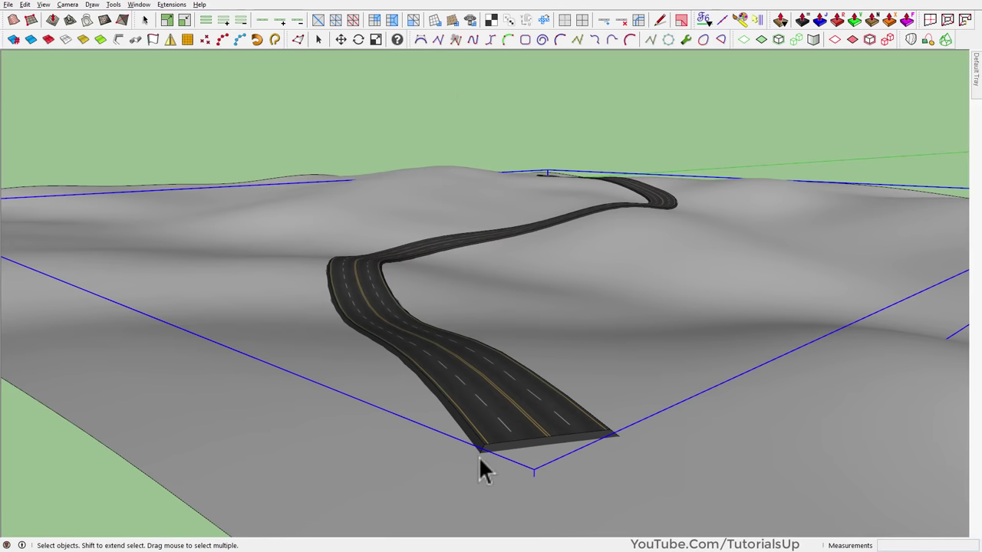
Copy the grouped road with Edit > Copy from a top-down view.
{"action": "scroll", "coordinate": [482, 457], "scroll_direction": "up", "scroll_amount": 2}
{"action": "middle_click_drag", "start_coordinate": [478, 438], "coordinate": [344, 80]}
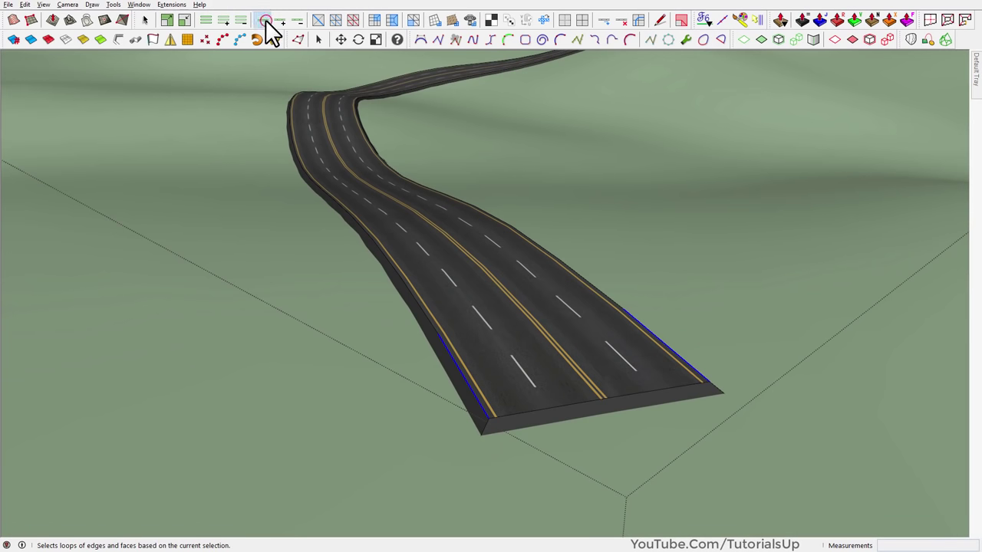
{"action": "scroll", "coordinate": [385, 422], "scroll_direction": "down", "scroll_amount": 3}
{"action": "scroll", "coordinate": [397, 431], "scroll_direction": "down", "scroll_amount": 2}
{"action": "scroll", "coordinate": [415, 113], "scroll_direction": "up", "scroll_amount": 2}
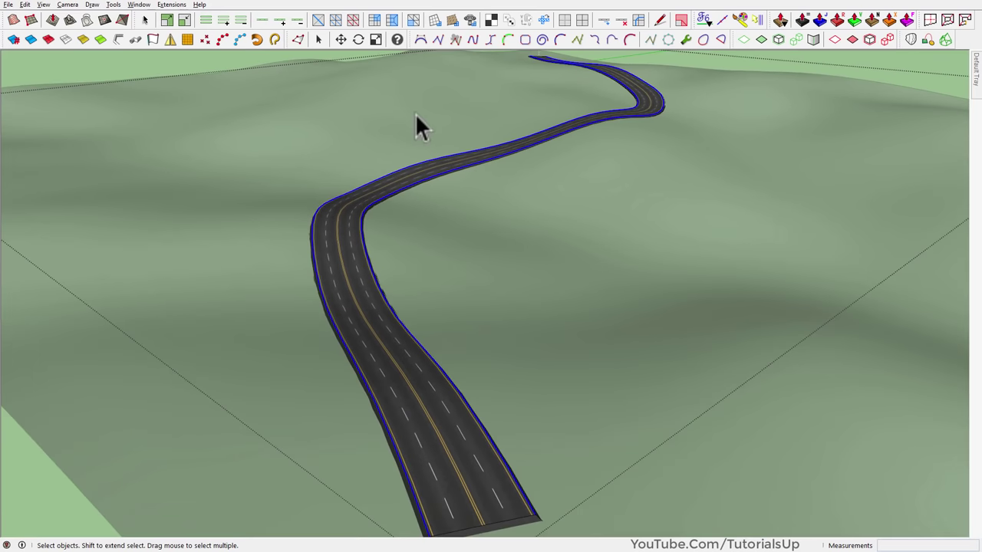
{"action": "scroll", "coordinate": [314, 163], "scroll_direction": "down", "scroll_amount": 1}
{"action": "left_click", "coordinate": [23, 5]}
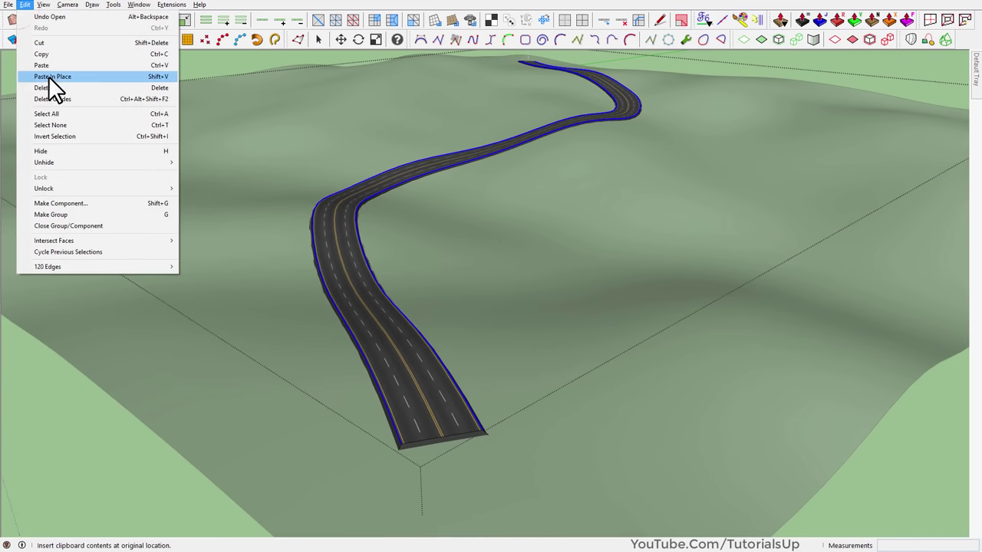
{"action": "left_click", "coordinate": [57, 56]}
Close the group and Paste In Place the road copy at its original position.
{"action": "left_click", "coordinate": [53, 58]}
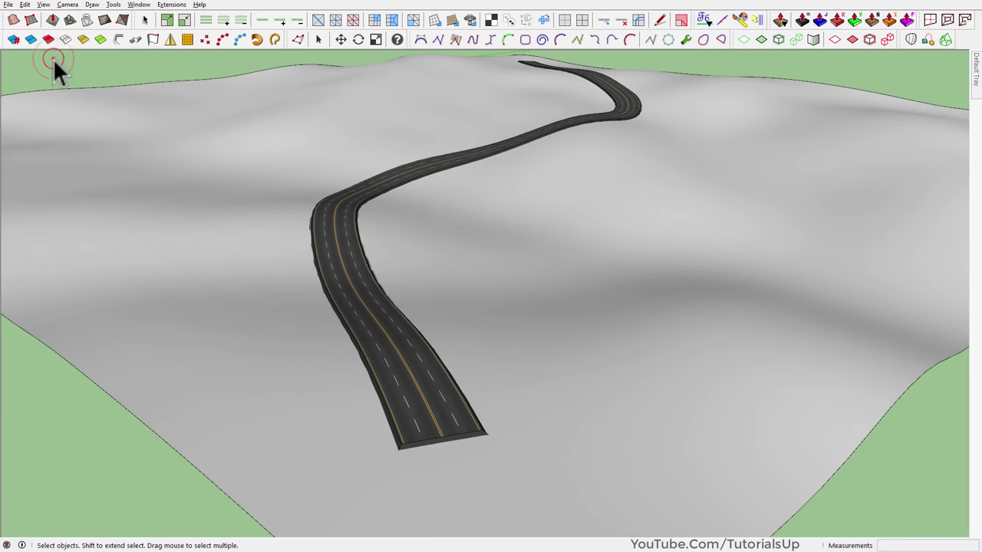
{"action": "left_click", "coordinate": [24, 5]}
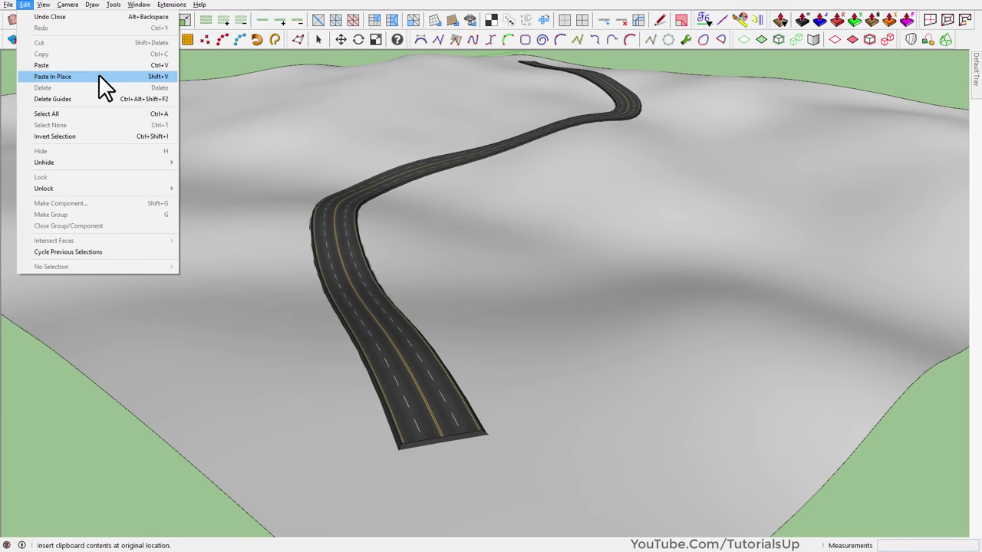
{"action": "left_click", "coordinate": [77, 75]}
{"action": "scroll", "coordinate": [422, 278], "scroll_direction": "up", "scroll_amount": 3}
{"action": "middle_click_drag", "start_coordinate": [422, 278], "coordinate": [461, 245]}
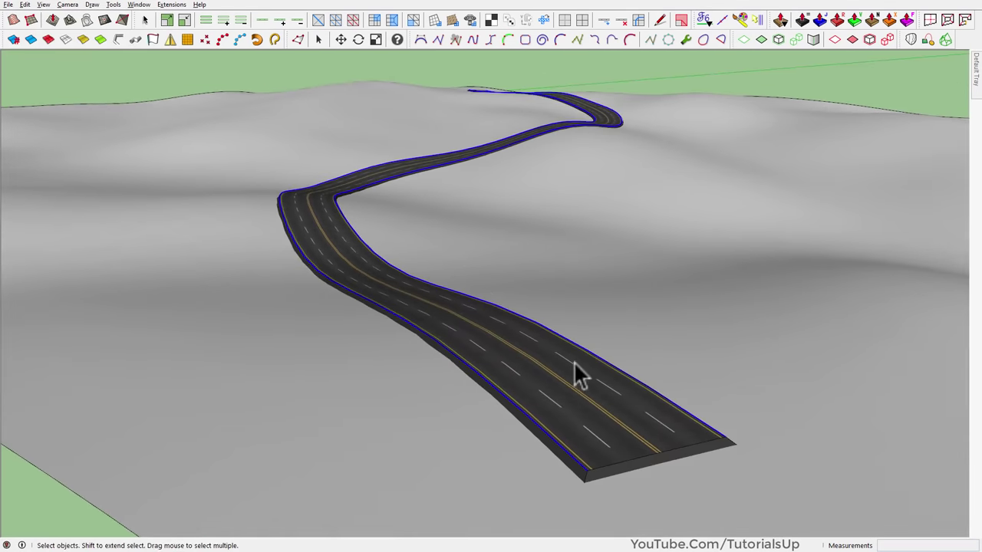
{"action": "scroll", "coordinate": [574, 368], "scroll_direction": "up", "scroll_amount": 2}
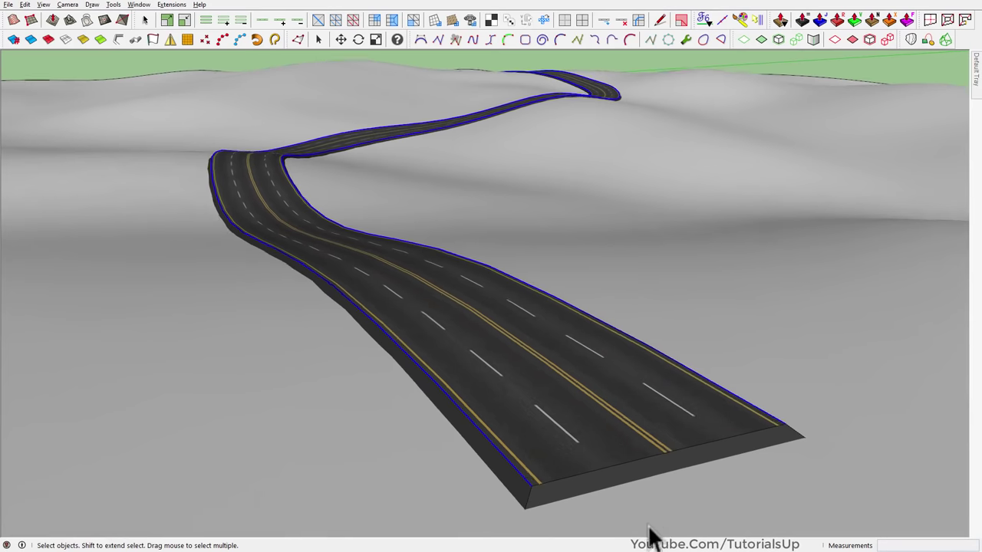
{"action": "left_click", "coordinate": [525, 478]}
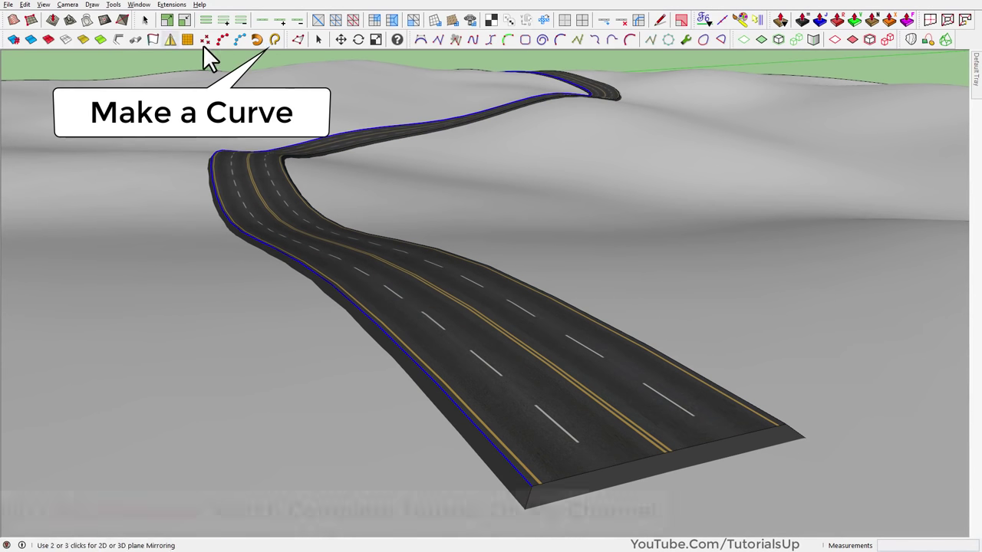
Apply JHS Powerbar's Make a Curve to the road's left edge, then its right edge.
{"action": "left_click", "coordinate": [275, 40]}
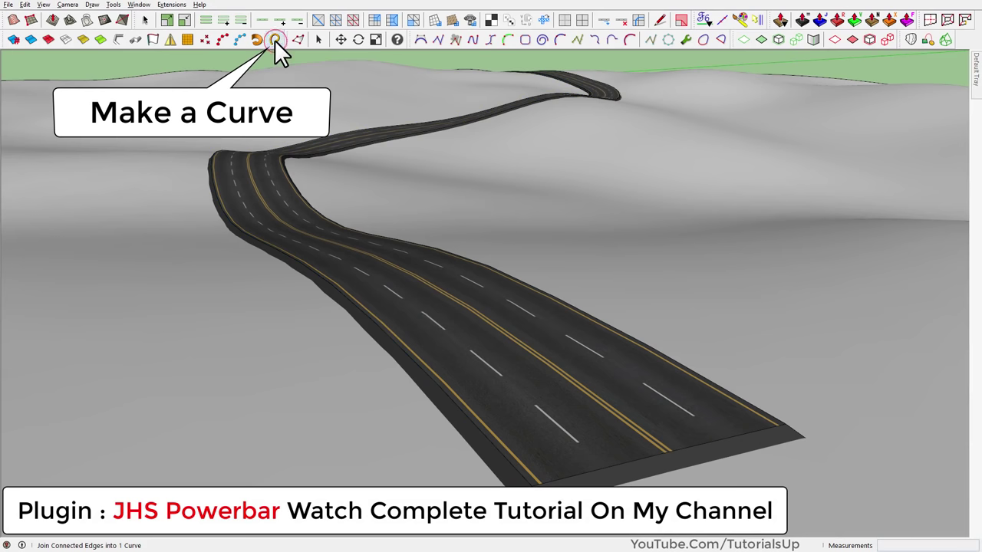
{"action": "left_click", "coordinate": [637, 342]}
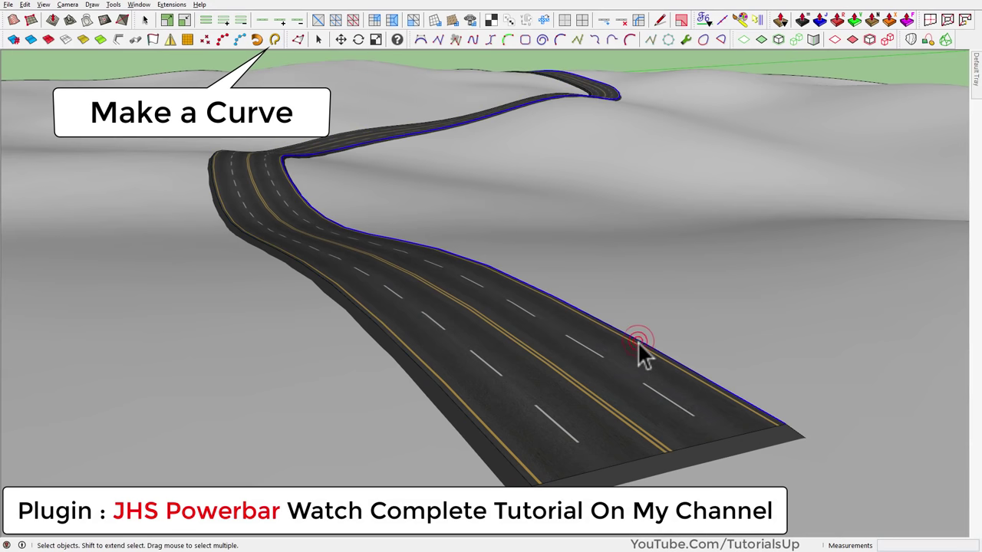
{"action": "left_click", "coordinate": [274, 40]}
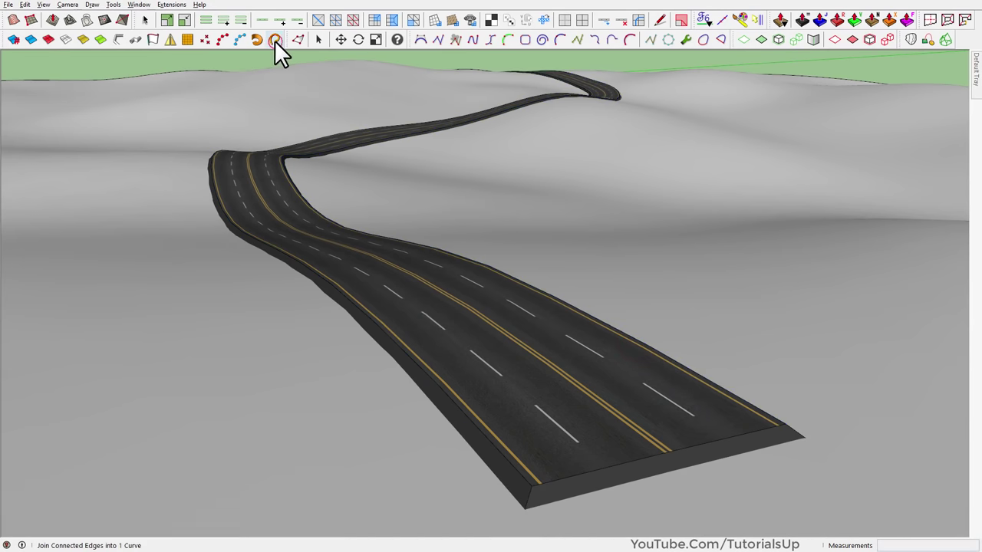
{"action": "left_click", "coordinate": [727, 393]}
{"action": "scroll", "coordinate": [335, 285], "scroll_direction": "down", "scroll_amount": 3}
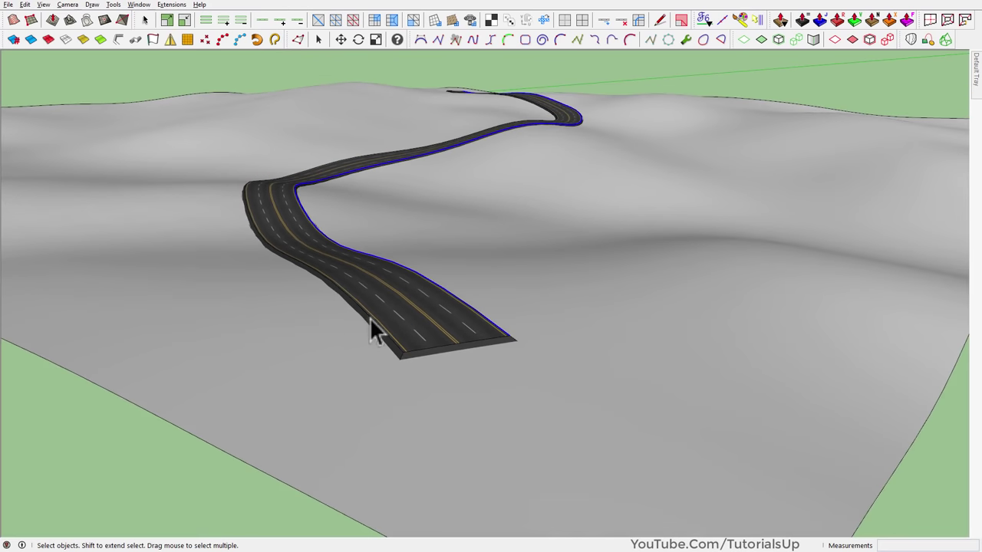
Draw a small rectangle beside the road end and push/pull it up into a tall column.
{"action": "left_click", "coordinate": [233, 465]}
{"action": "key", "text": "r"}
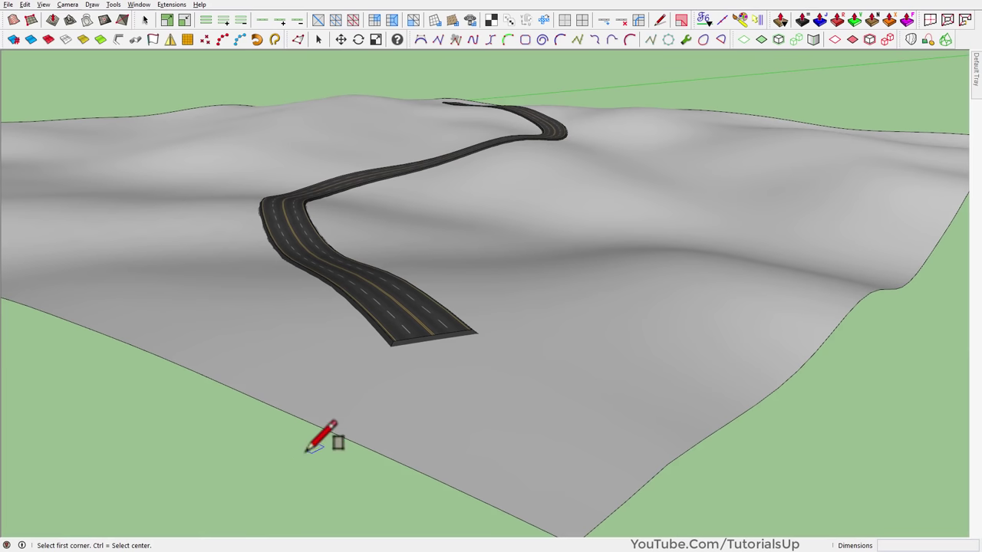
{"action": "left_click", "coordinate": [306, 461]}
{"action": "left_click", "coordinate": [319, 427]}
{"action": "middle_click_drag", "start_coordinate": [318, 428], "coordinate": [276, 431]}
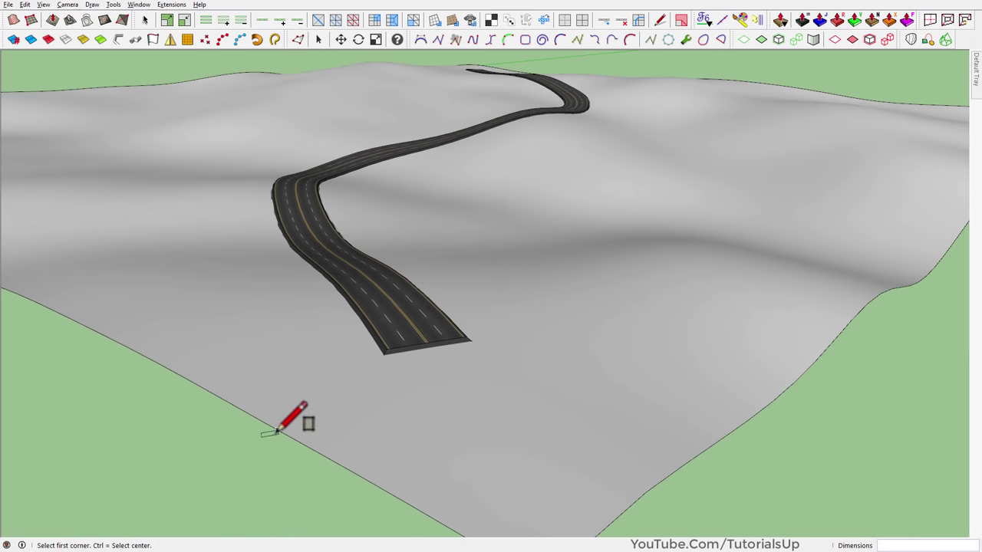
{"action": "left_click", "coordinate": [257, 453]}
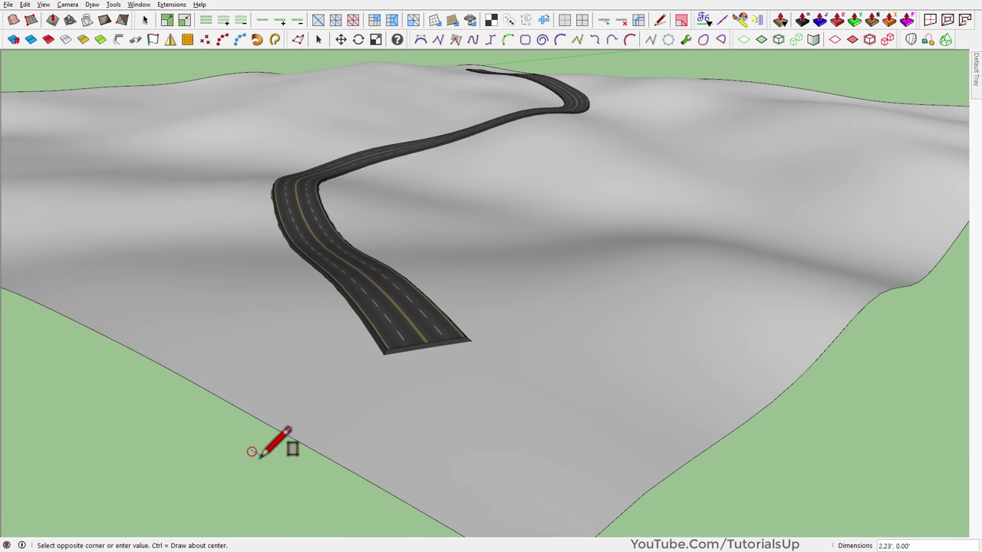
{"action": "scroll", "coordinate": [257, 460], "scroll_direction": "up", "scroll_amount": 3}
{"action": "scroll", "coordinate": [281, 483], "scroll_direction": "up", "scroll_amount": 2}
{"action": "scroll", "coordinate": [414, 457], "scroll_direction": "up", "scroll_amount": 2}
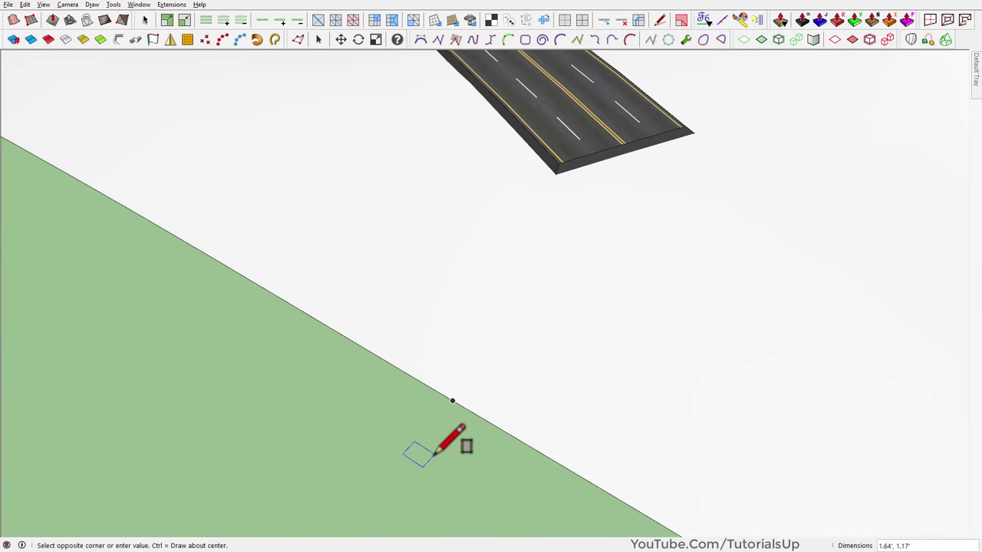
{"action": "key", "text": "p"}
{"action": "left_click_drag", "start_coordinate": [412, 459], "coordinate": [403, 389]}
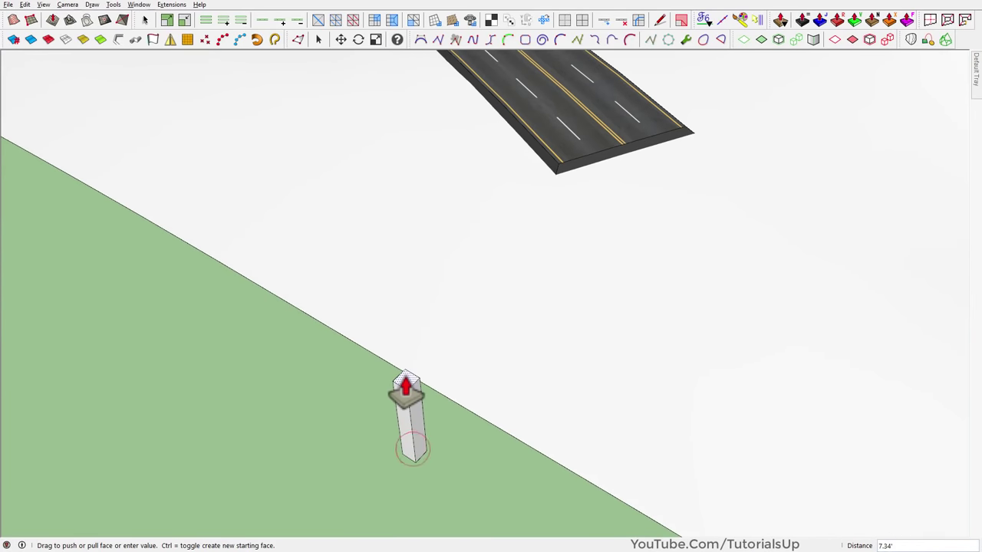
{"action": "middle_click_drag", "start_coordinate": [403, 389], "coordinate": [399, 376]}
{"action": "key", "text": "space"}
Make the column a component with its axes origin at a base corner.
{"action": "triple_click", "coordinate": [396, 373]}
{"action": "right_click", "coordinate": [395, 373]}
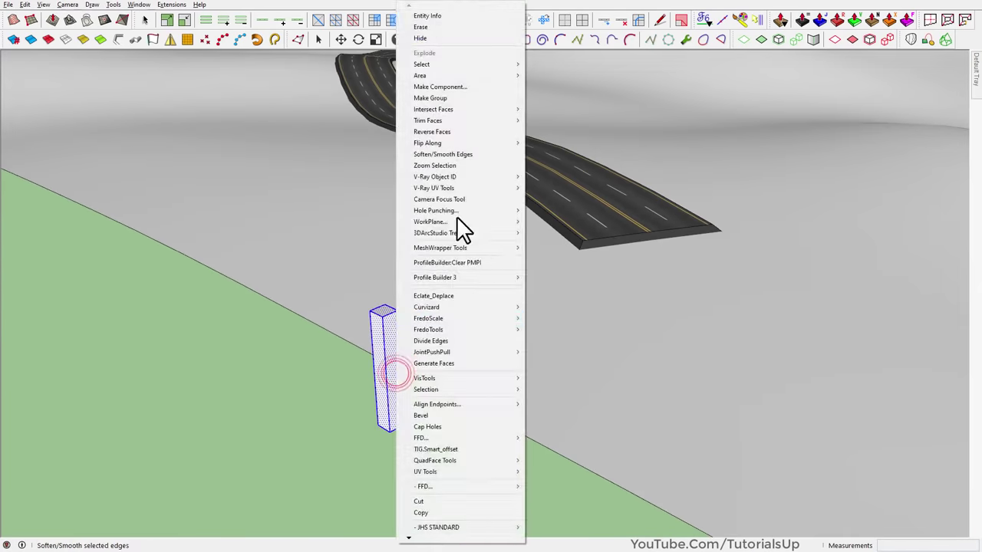
{"action": "left_click", "coordinate": [495, 85]}
{"action": "left_click", "coordinate": [502, 245]}
{"action": "scroll", "coordinate": [357, 478], "scroll_direction": "up", "scroll_amount": 5}
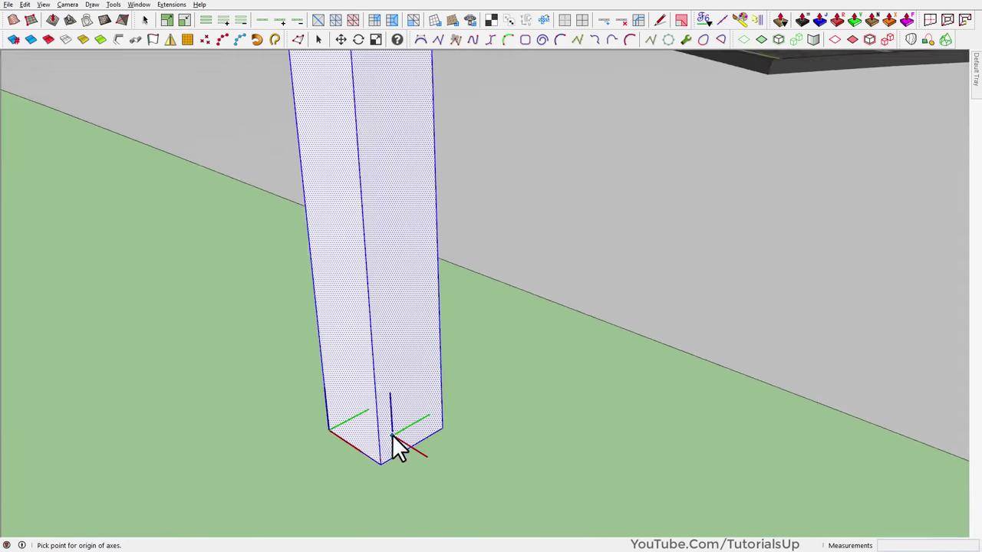
{"action": "scroll", "coordinate": [394, 450], "scroll_direction": "up", "scroll_amount": 2}
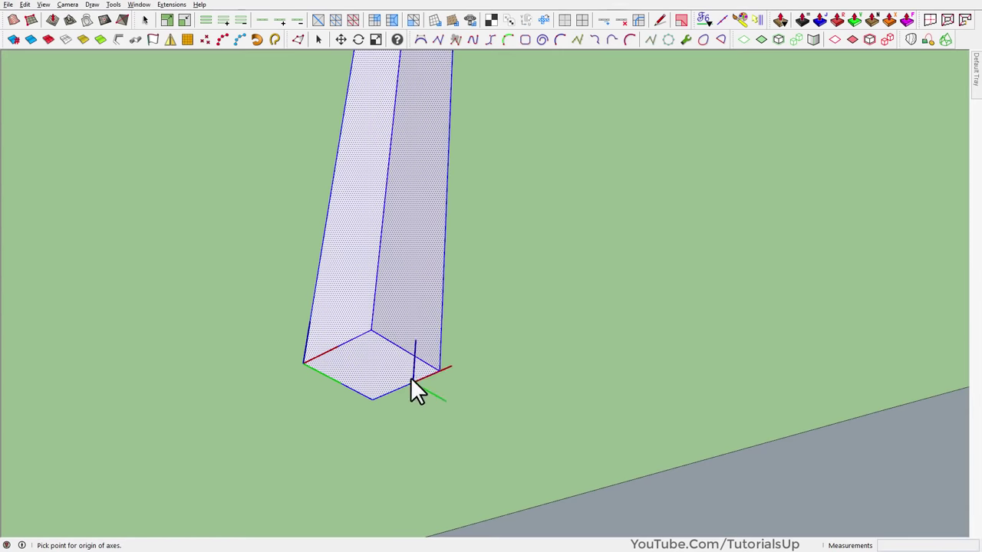
{"action": "left_click", "coordinate": [374, 363]}
{"action": "left_click", "coordinate": [508, 376]}
Move the column by its base corner onto the road's near corner.
{"action": "middle_click_drag", "start_coordinate": [506, 375], "coordinate": [368, 455]}
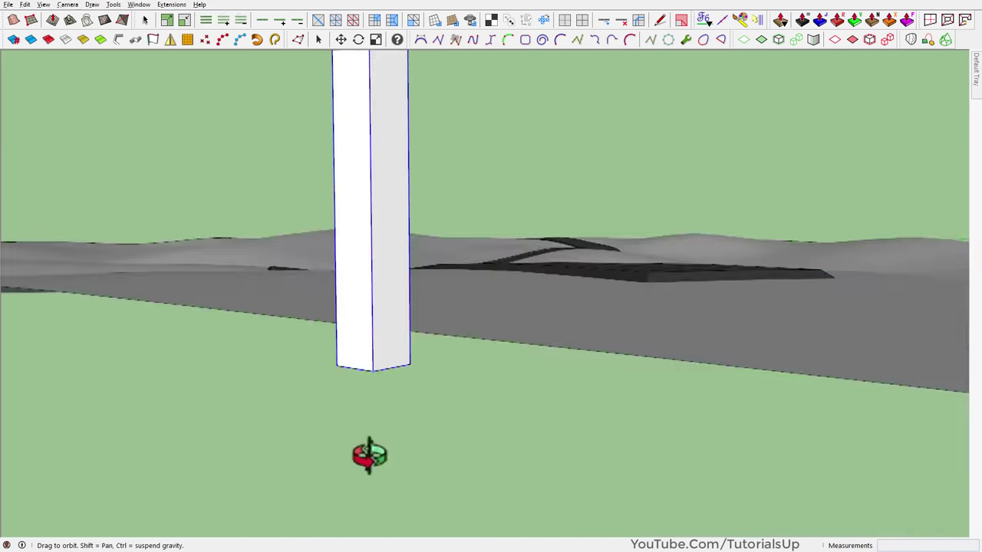
{"action": "scroll", "coordinate": [432, 397], "scroll_direction": "down", "scroll_amount": 5}
{"action": "scroll", "coordinate": [356, 483], "scroll_direction": "up", "scroll_amount": 3}
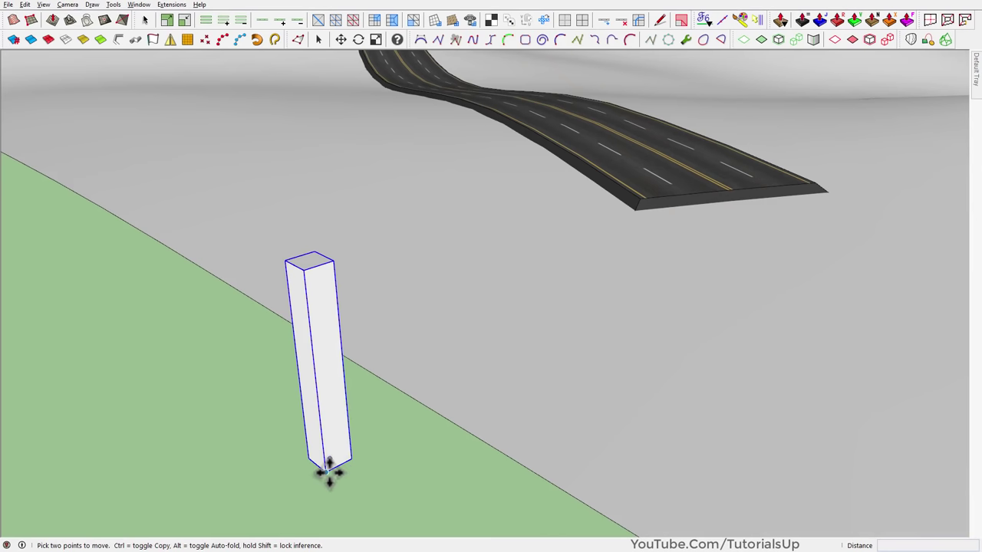
{"action": "left_click", "coordinate": [328, 472]}
{"action": "left_click", "coordinate": [635, 206]}
{"action": "scroll", "coordinate": [566, 285], "scroll_direction": "up", "scroll_amount": 5}
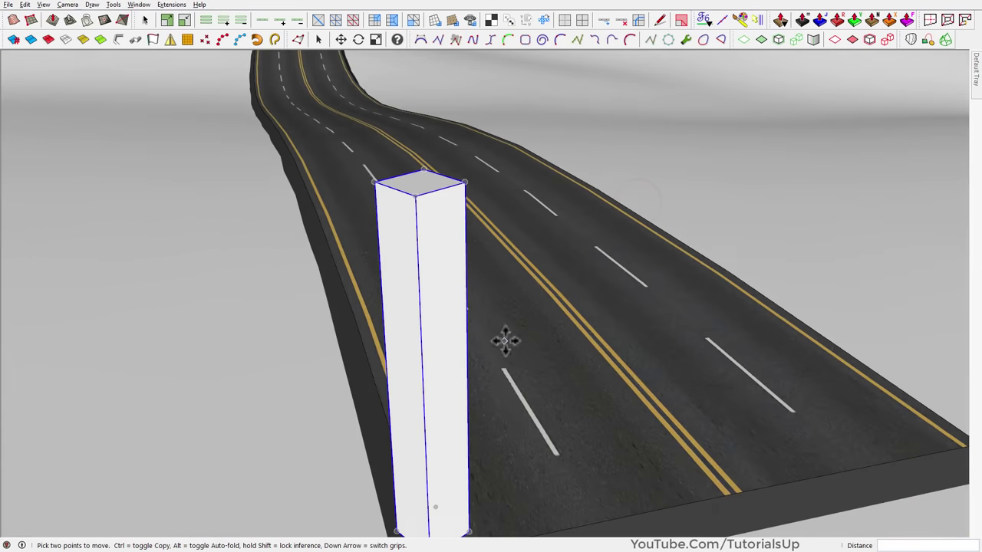
{"action": "scroll", "coordinate": [504, 340], "scroll_direction": "up", "scroll_amount": 2}
{"action": "key", "text": "space"}
Scale the post down to about 0.27 and realign its base with the component origin.
{"action": "double_click", "coordinate": [464, 315]}
{"action": "key", "text": "s"}
{"action": "left_click_drag", "start_coordinate": [483, 191], "coordinate": [451, 286]}
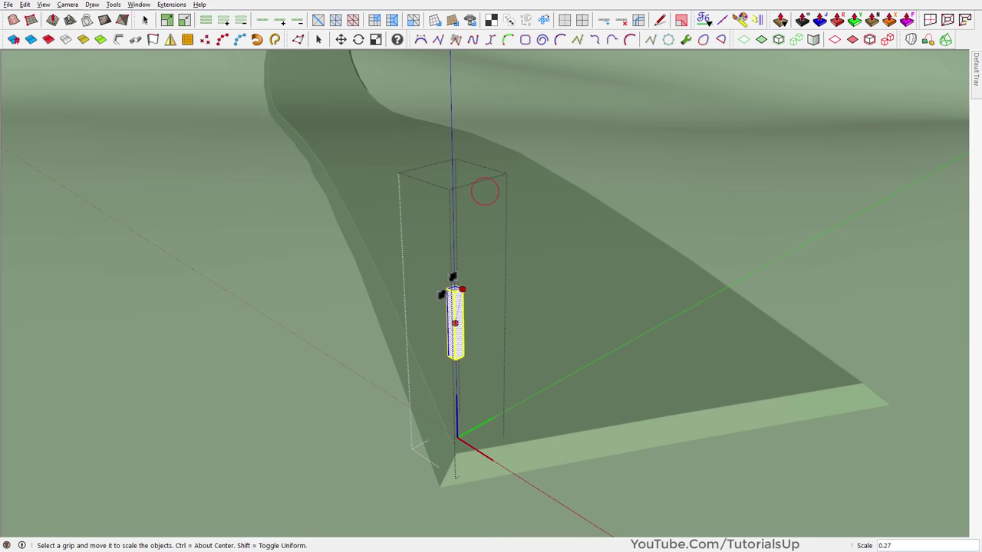
{"action": "mouse_move", "coordinate": [451, 287]}
{"action": "middle_mouse_down"}
{"action": "mouse_move", "coordinate": [515, 351]}
{"action": "mouse_move", "coordinate": [449, 329]}
{"action": "middle_mouse_up"}
{"action": "key", "text": "m"}
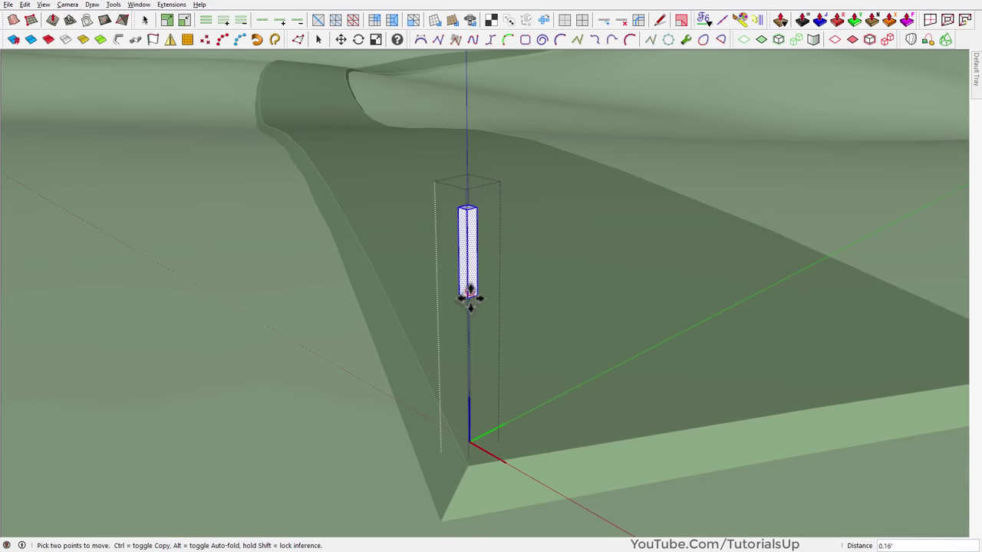
{"action": "middle_click_drag", "start_coordinate": [466, 296], "coordinate": [459, 165]}
{"action": "left_click", "coordinate": [466, 308]}
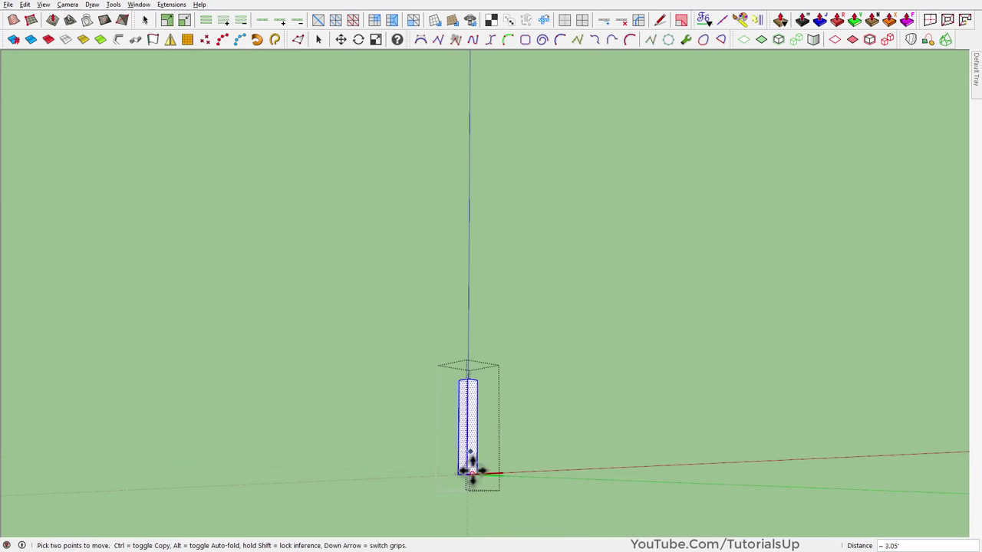
{"action": "left_click", "coordinate": [467, 469]}
{"action": "mouse_move", "coordinate": [467, 469]}
{"action": "middle_mouse_down"}
{"action": "mouse_move", "coordinate": [465, 398]}
{"action": "mouse_move", "coordinate": [430, 361]}
{"action": "middle_mouse_up"}
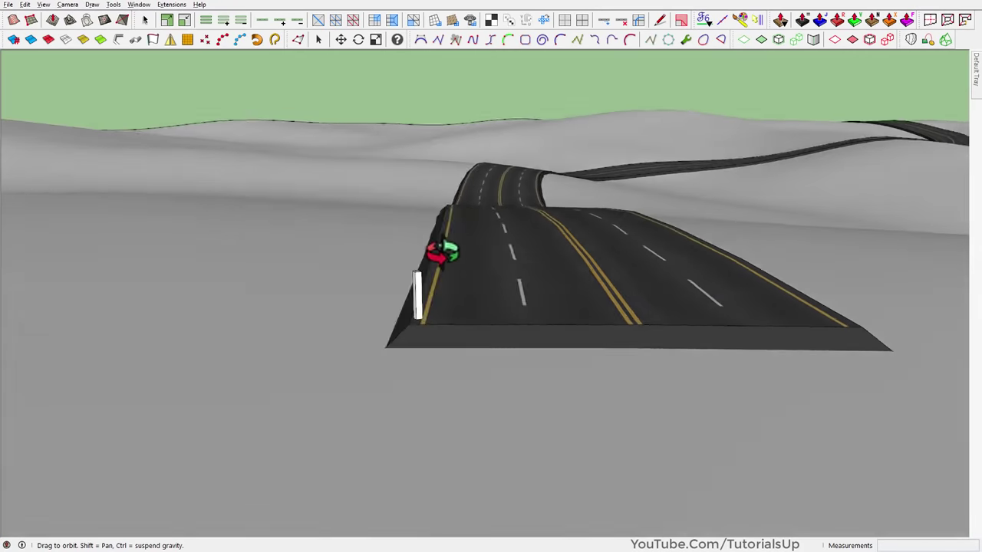
Move the post from beside the road into the middle of the road.
{"action": "scroll", "coordinate": [429, 361], "scroll_direction": "up", "scroll_amount": 5}
{"action": "left_click", "coordinate": [451, 303]}
{"action": "middle_click_drag", "start_coordinate": [407, 307], "coordinate": [469, 390]}
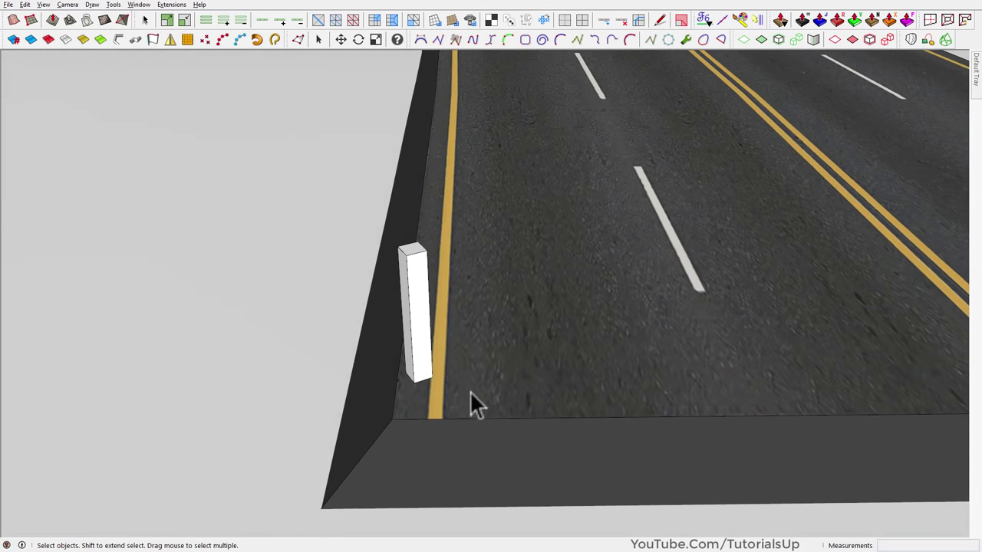
{"action": "scroll", "coordinate": [424, 376], "scroll_direction": "down", "scroll_amount": 5}
{"action": "key", "text": "m"}
{"action": "left_click", "coordinate": [438, 361]}
{"action": "left_click", "coordinate": [591, 369]}
{"action": "key", "text": "space"}
{"action": "mouse_move", "coordinate": [592, 368]}
{"action": "middle_mouse_down"}
{"action": "mouse_move", "coordinate": [414, 372]}
{"action": "mouse_move", "coordinate": [428, 360]}
{"action": "middle_mouse_up"}
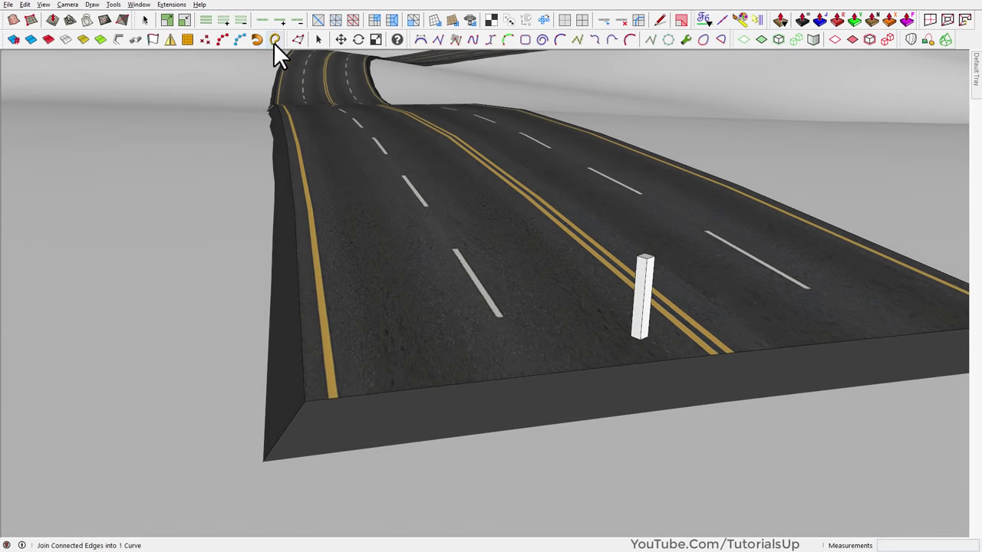
Copy the post along the road's left edge with Copy Component Along Path.
{"action": "left_click", "coordinate": [224, 41]}
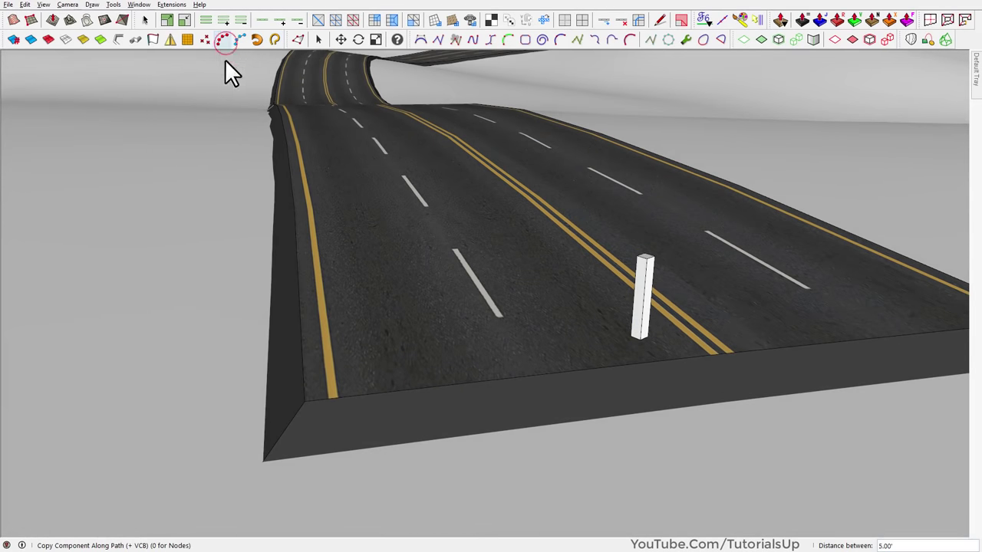
{"action": "scroll", "coordinate": [325, 392], "scroll_direction": "down", "scroll_amount": 3}
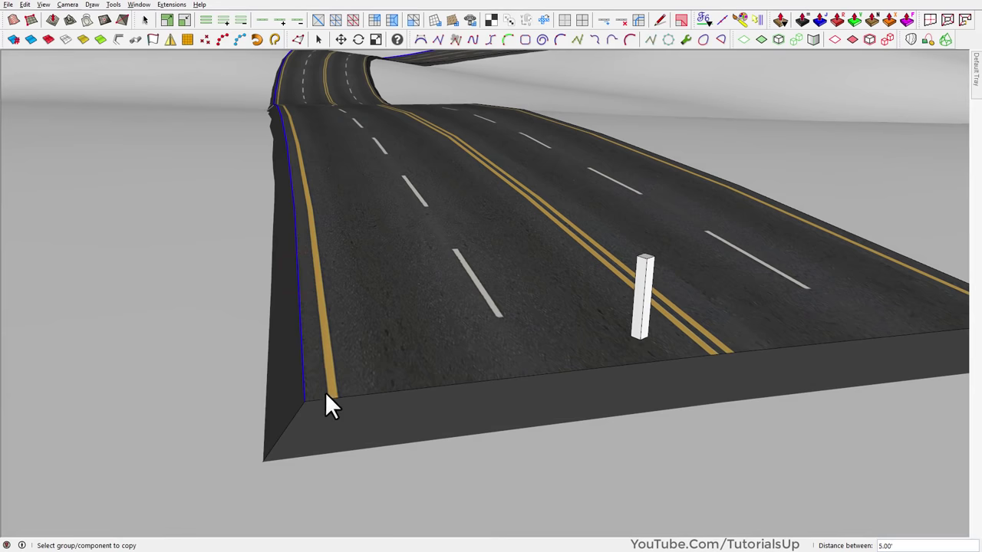
{"action": "scroll", "coordinate": [355, 424], "scroll_direction": "down", "scroll_amount": 3}
{"action": "scroll", "coordinate": [356, 421], "scroll_direction": "down", "scroll_amount": 3}
{"action": "scroll", "coordinate": [369, 232], "scroll_direction": "up", "scroll_amount": 3}
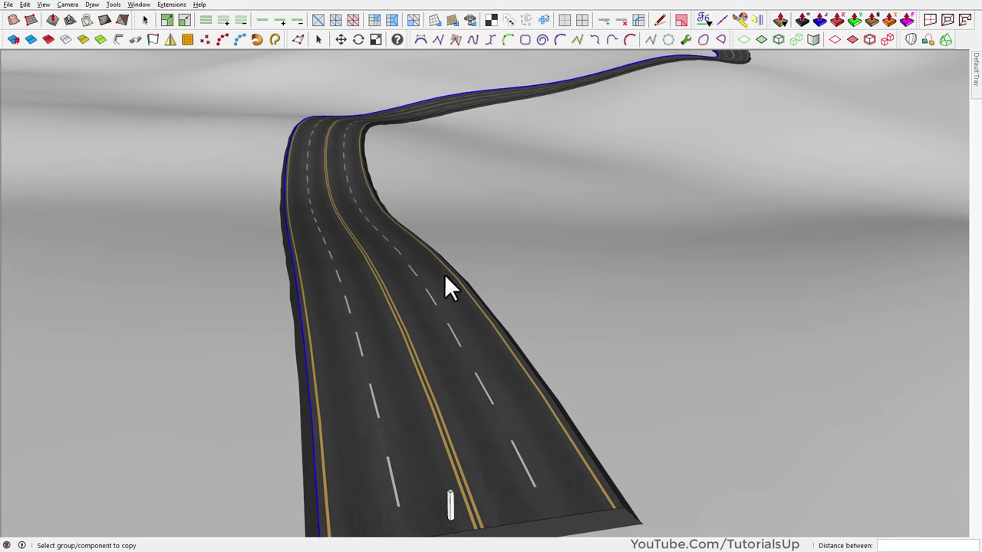
{"action": "scroll", "coordinate": [437, 368], "scroll_direction": "down", "scroll_amount": 2}
{"action": "scroll", "coordinate": [449, 452], "scroll_direction": "up", "scroll_amount": 2}
{"action": "left_click", "coordinate": [463, 436]}
Set the Distance between posts to 1, then 5, and review the winding road.
{"action": "middle_click_drag", "start_coordinate": [426, 427], "coordinate": [614, 415]}
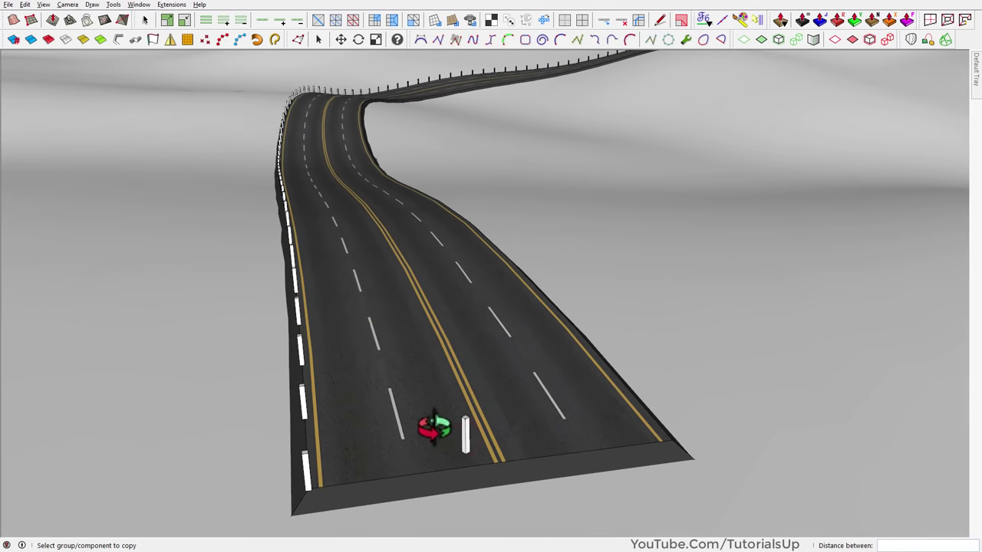
{"action": "scroll", "coordinate": [407, 439], "scroll_direction": "up", "scroll_amount": 2}
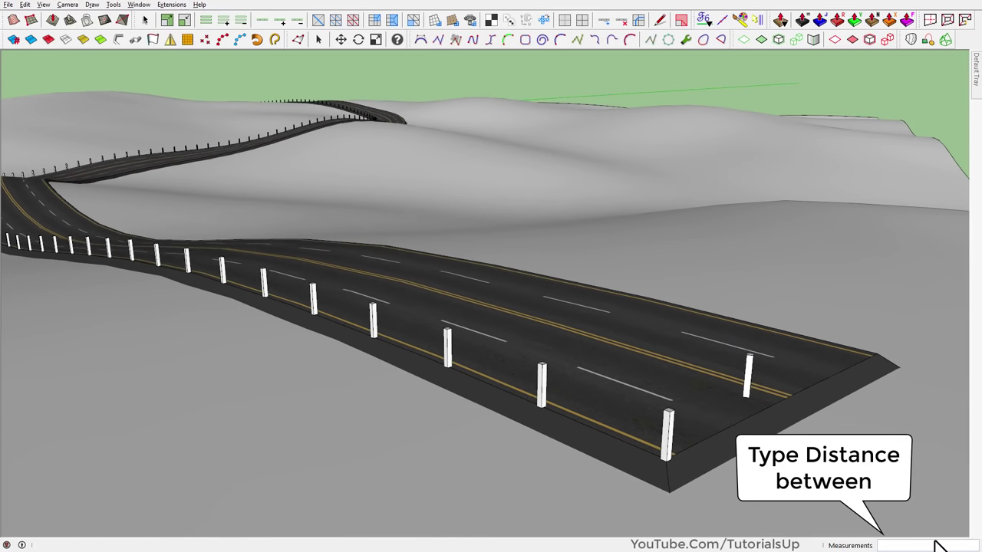
{"action": "type", "text": "1"}
{"action": "key", "text": "Return"}
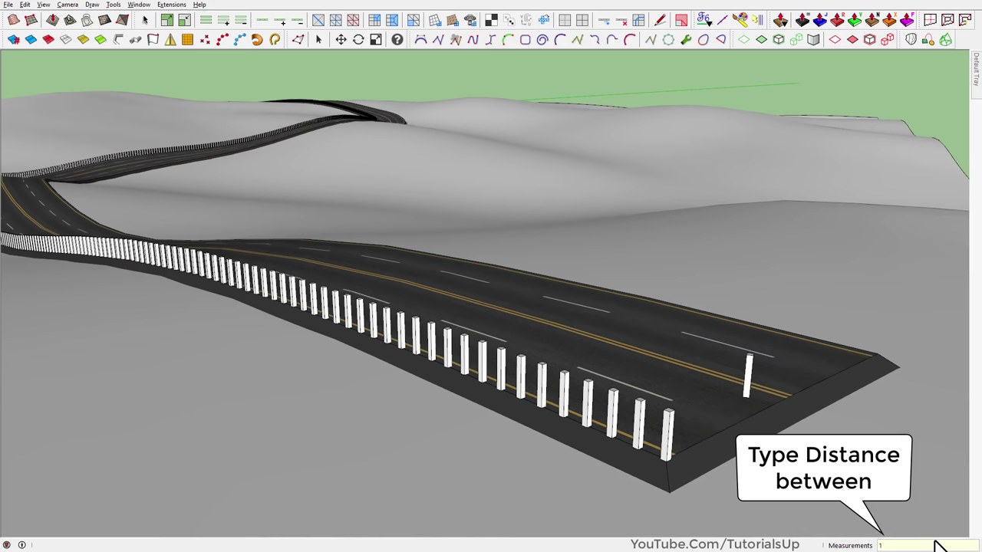
{"action": "type", "text": "5"}
{"action": "key", "text": "Return"}
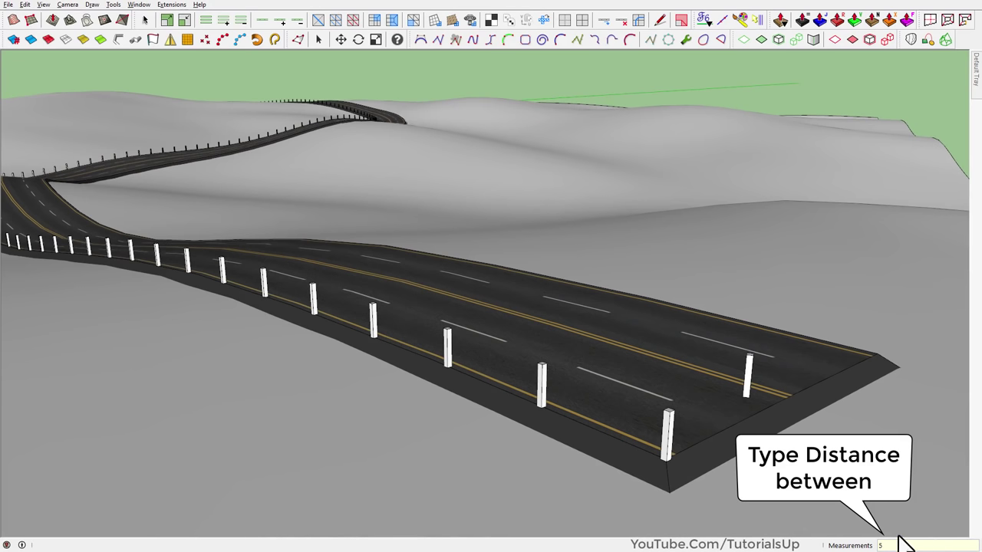
{"action": "scroll", "coordinate": [625, 375], "scroll_direction": "down", "scroll_amount": 2}
{"action": "scroll", "coordinate": [625, 460], "scroll_direction": "down", "scroll_amount": 2}
{"action": "mouse_move", "coordinate": [624, 460]}
{"action": "middle_mouse_down"}
{"action": "mouse_move", "coordinate": [579, 428]}
{"action": "mouse_move", "coordinate": [494, 435]}
{"action": "mouse_move", "coordinate": [563, 460]}
{"action": "middle_mouse_up"}
{"action": "scroll", "coordinate": [614, 461], "scroll_direction": "up", "scroll_amount": 3}
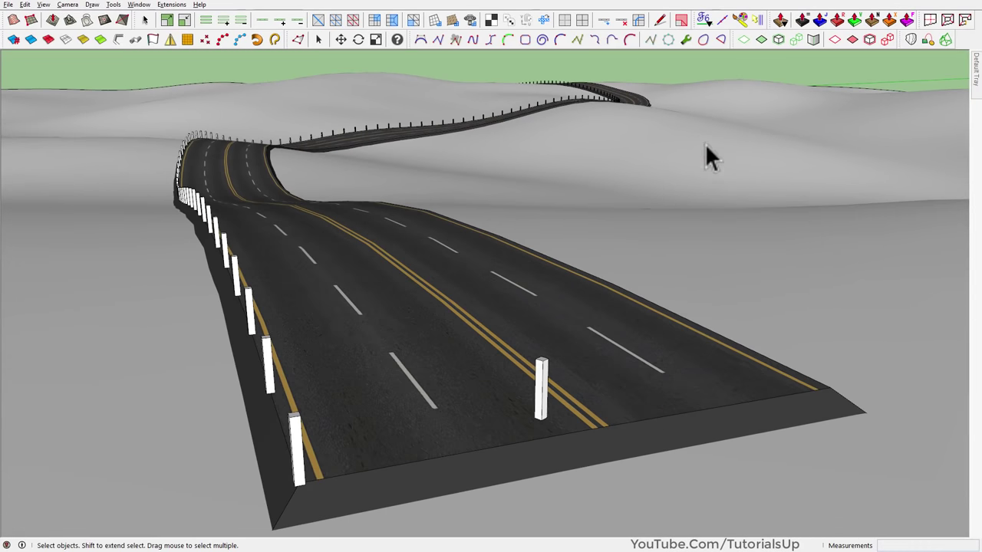
Copy the post along the road's right edge with Copy Component Along Path and inspect the posts.
{"action": "left_click", "coordinate": [222, 36]}
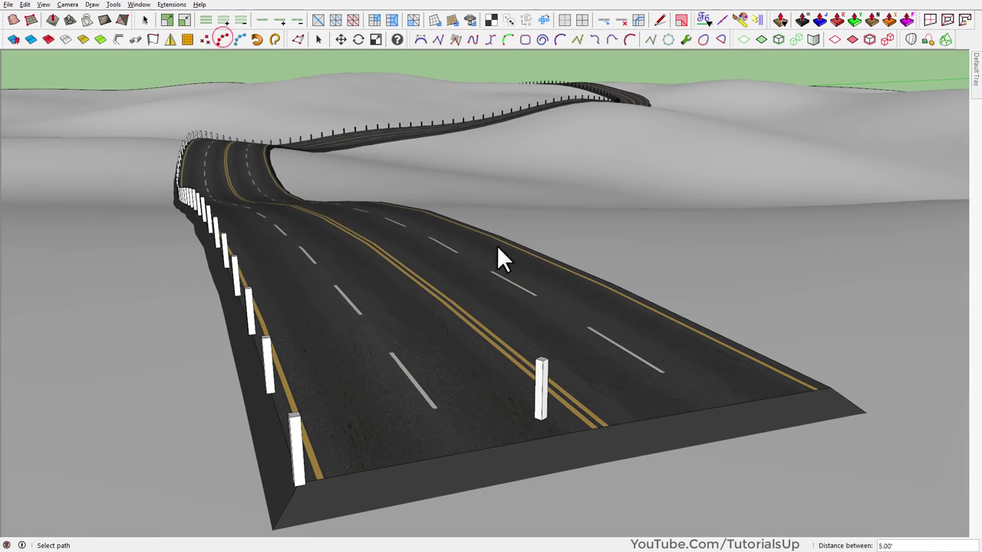
{"action": "left_click", "coordinate": [619, 285]}
{"action": "left_click", "coordinate": [543, 401]}
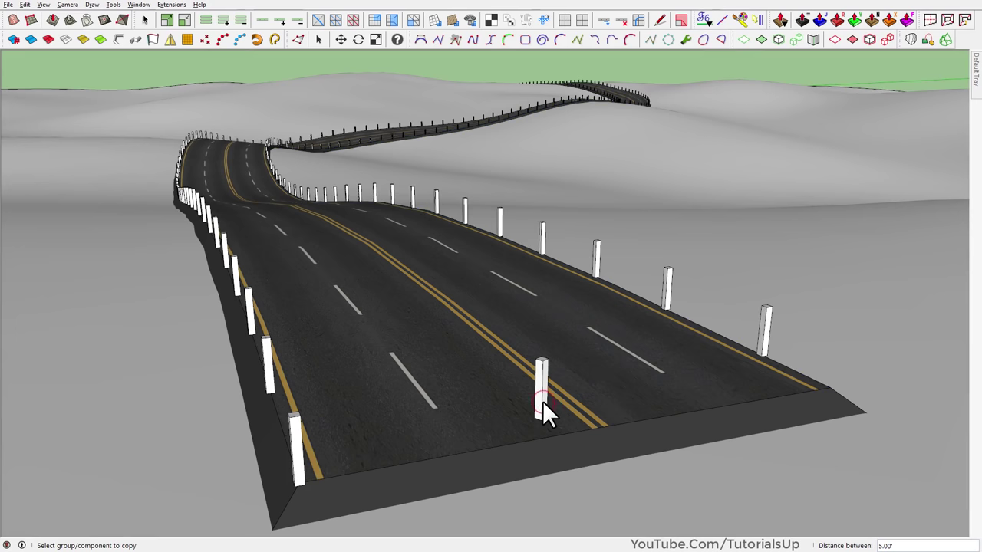
{"action": "mouse_move", "coordinate": [542, 400]}
{"action": "middle_mouse_down"}
{"action": "mouse_move", "coordinate": [898, 412]}
{"action": "mouse_move", "coordinate": [534, 387]}
{"action": "mouse_move", "coordinate": [556, 399]}
{"action": "mouse_move", "coordinate": [258, 454]}
{"action": "middle_mouse_up"}
{"action": "left_click", "coordinate": [556, 396]}
{"action": "scroll", "coordinate": [392, 320], "scroll_direction": "down", "scroll_amount": 3}
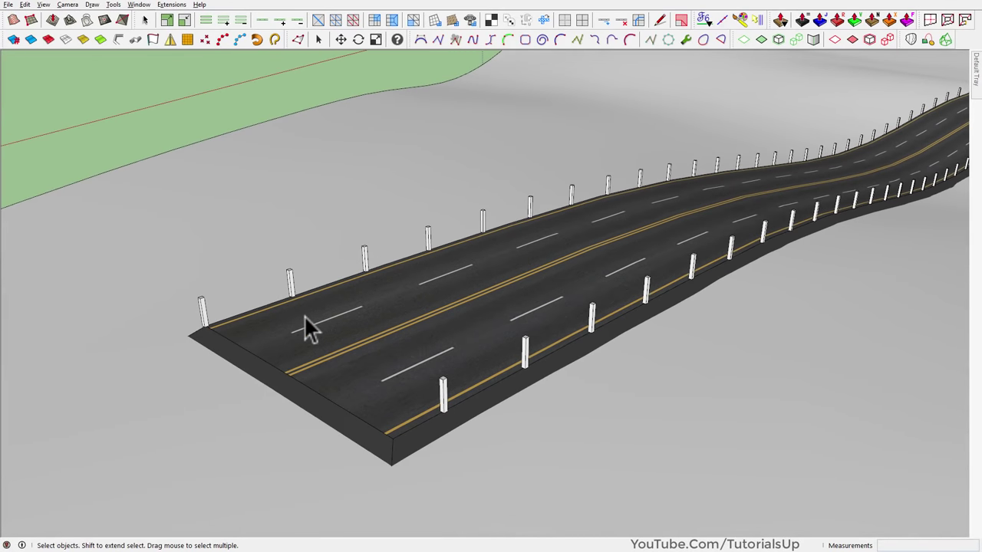
{"action": "scroll", "coordinate": [154, 330], "scroll_direction": "up", "scroll_amount": 3}
{"action": "scroll", "coordinate": [270, 331], "scroll_direction": "down", "scroll_amount": 1}
{"action": "scroll", "coordinate": [276, 337], "scroll_direction": "down", "scroll_amount": 5}
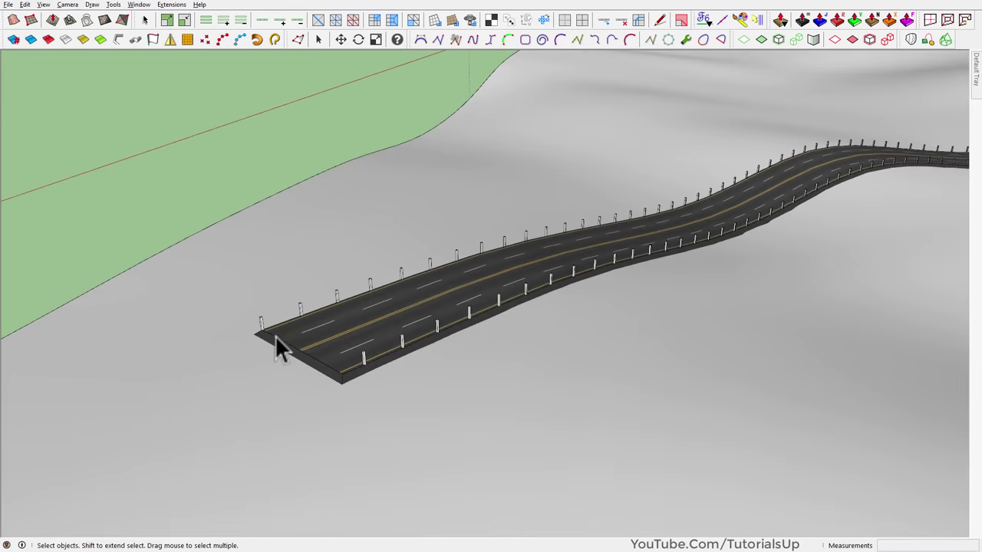
{"action": "scroll", "coordinate": [263, 340], "scroll_direction": "up", "scroll_amount": 3}
{"action": "scroll", "coordinate": [289, 268], "scroll_direction": "up", "scroll_amount": 3}
Draw a thin rectangle profile face on the road's end post and select it.
{"action": "scroll", "coordinate": [285, 360], "scroll_direction": "up", "scroll_amount": 3}
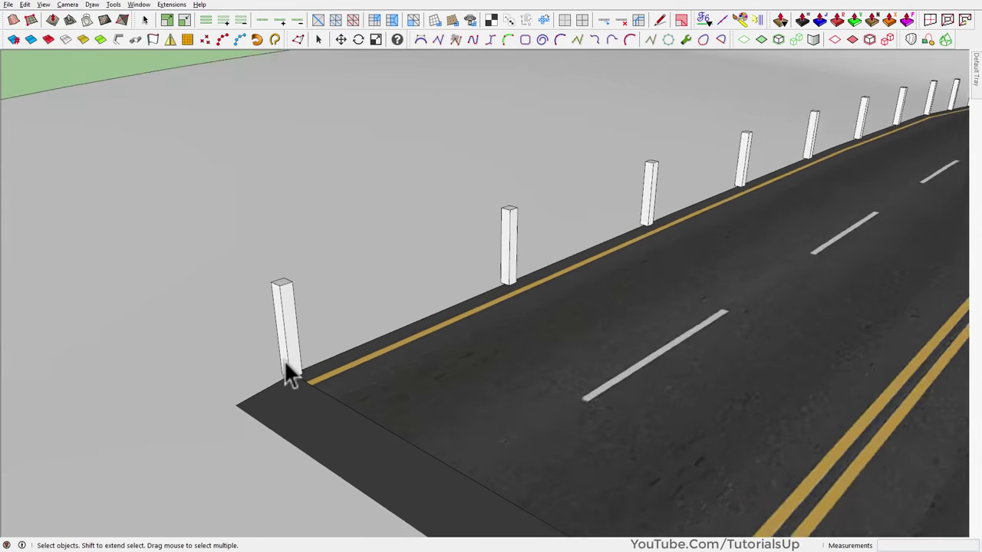
{"action": "scroll", "coordinate": [286, 360], "scroll_direction": "up", "scroll_amount": 2}
{"action": "middle_click_drag", "start_coordinate": [286, 360], "coordinate": [317, 346]}
{"action": "key", "text": "r"}
{"action": "scroll", "coordinate": [294, 262], "scroll_direction": "up", "scroll_amount": 2}
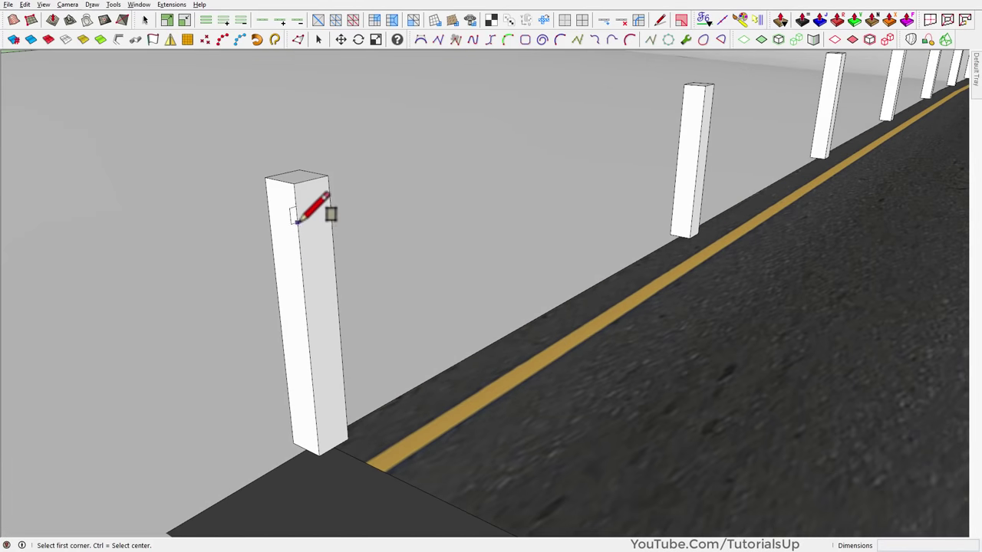
{"action": "left_click", "coordinate": [296, 222]}
{"action": "scroll", "coordinate": [299, 286], "scroll_direction": "up", "scroll_amount": 2}
{"action": "middle_click_drag", "start_coordinate": [302, 287], "coordinate": [344, 281]}
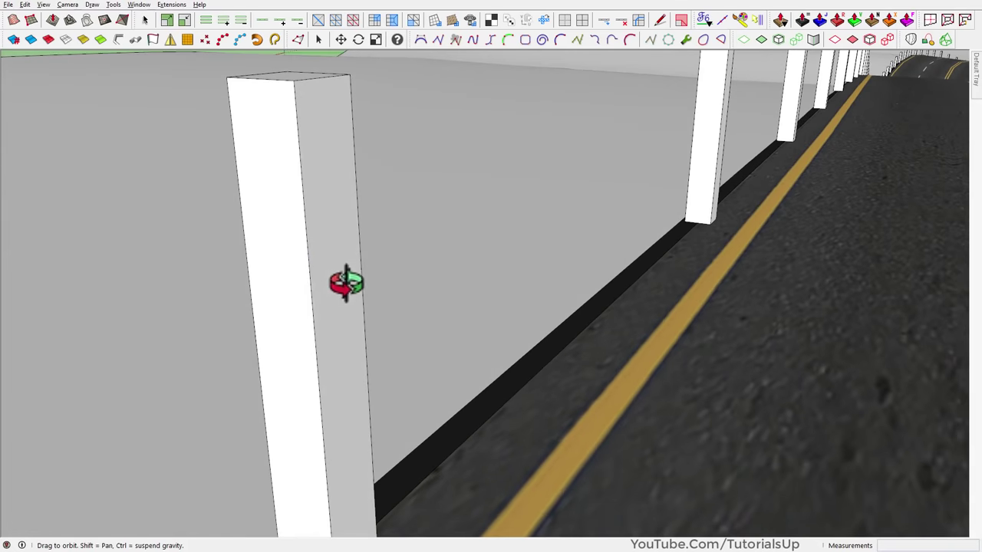
{"action": "left_click", "coordinate": [301, 336]}
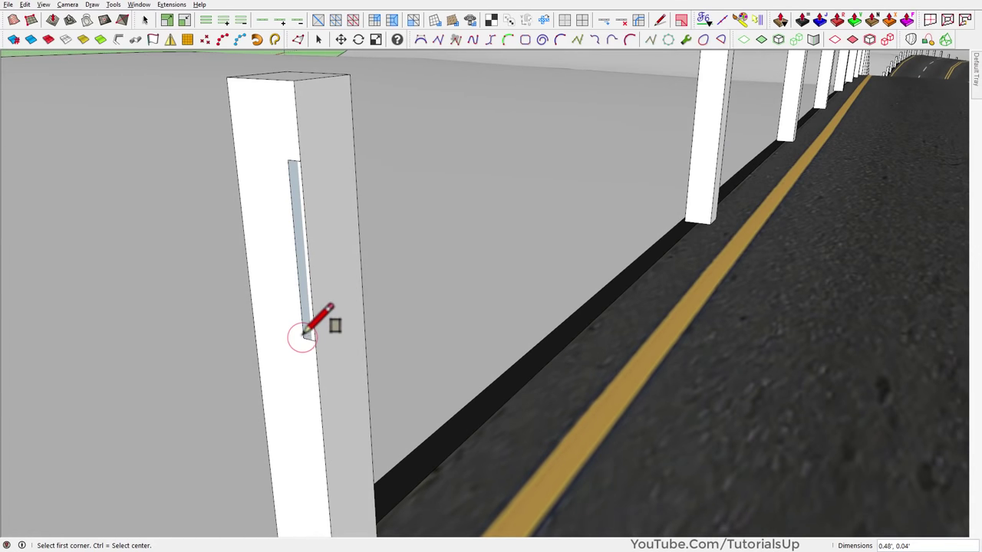
{"action": "key", "text": "space"}
{"action": "left_click", "coordinate": [303, 331]}
Move the thin profile face just off the post and reverse its faces.
{"action": "key", "text": "m"}
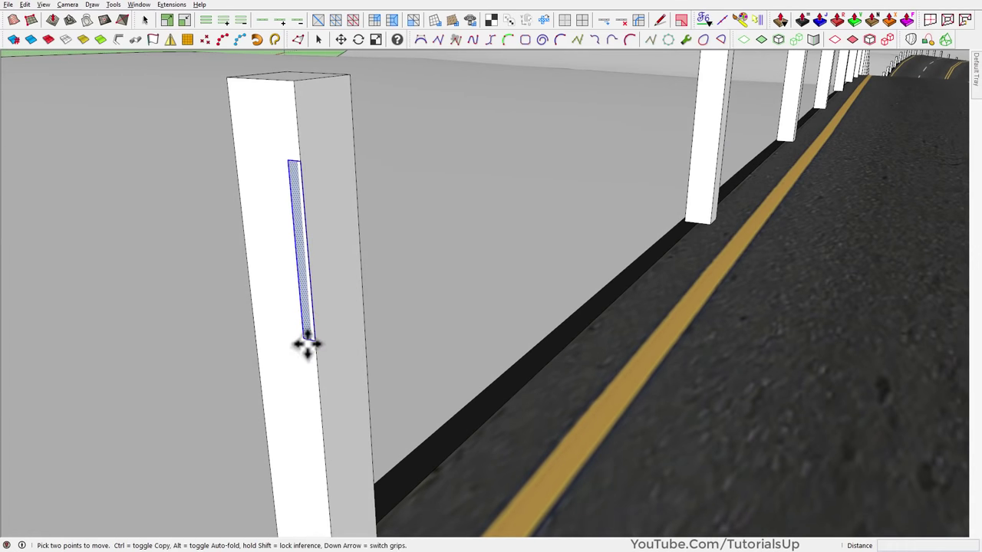
{"action": "left_click", "coordinate": [304, 339]}
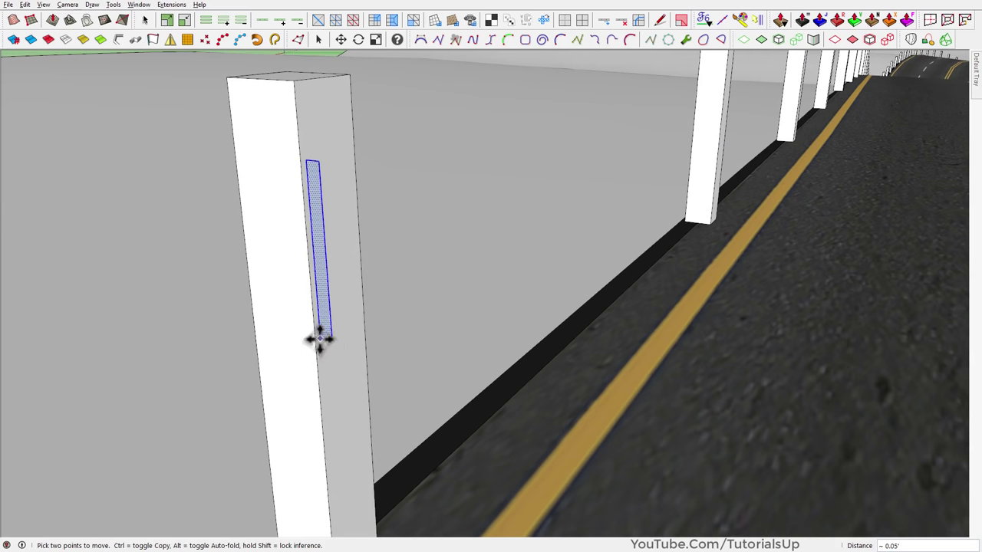
{"action": "left_click", "coordinate": [314, 340]}
{"action": "key", "text": "space"}
{"action": "right_click", "coordinate": [316, 320]}
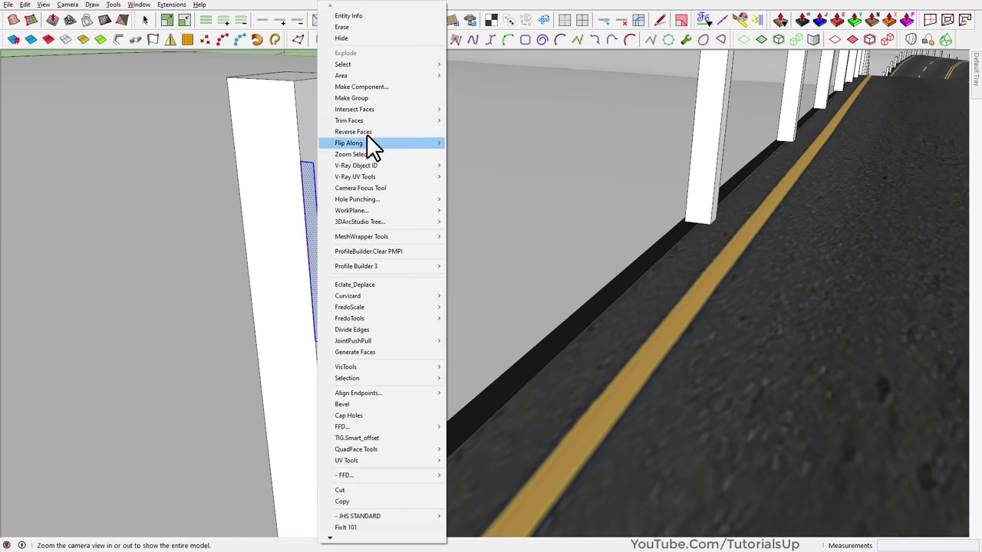
{"action": "left_click", "coordinate": [382, 132]}
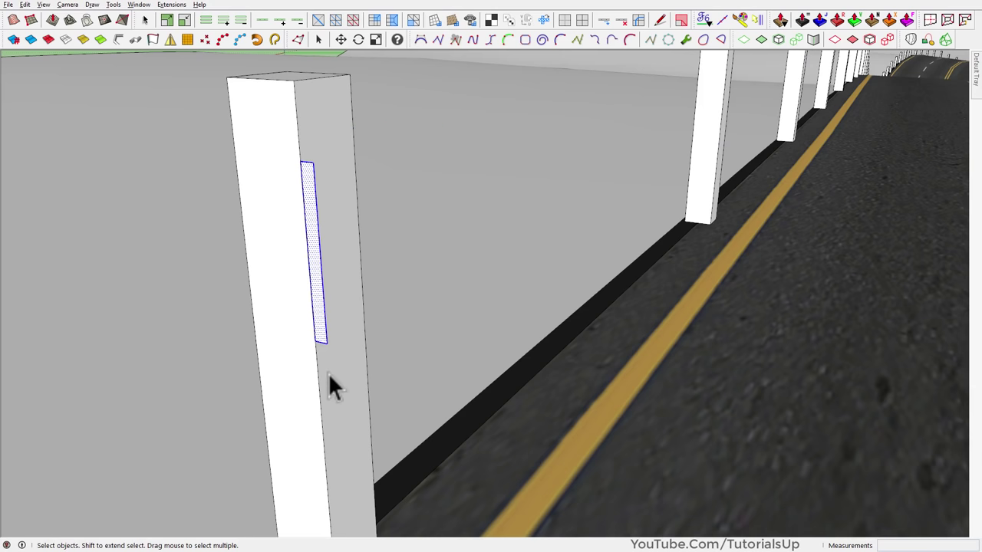
Copy the profile to the road edge and select that edge as the sweep path.
{"action": "key", "text": "m"}
{"action": "scroll", "coordinate": [222, 249], "scroll_direction": "down", "scroll_amount": 3}
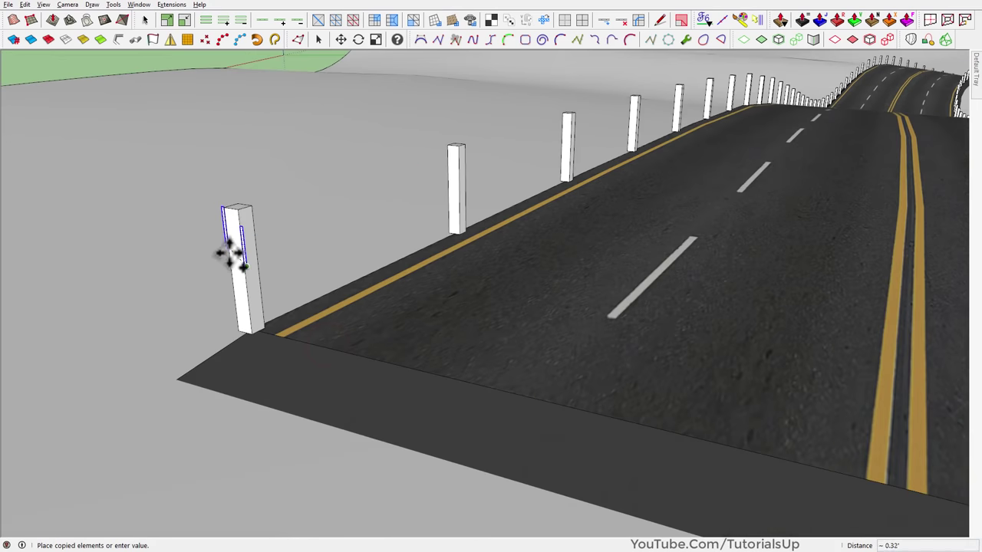
{"action": "scroll", "coordinate": [281, 263], "scroll_direction": "down", "scroll_amount": 2}
{"action": "scroll", "coordinate": [640, 333], "scroll_direction": "down", "scroll_amount": 2}
{"action": "scroll", "coordinate": [613, 299], "scroll_direction": "up", "scroll_amount": 2}
{"action": "scroll", "coordinate": [610, 284], "scroll_direction": "up", "scroll_amount": 2}
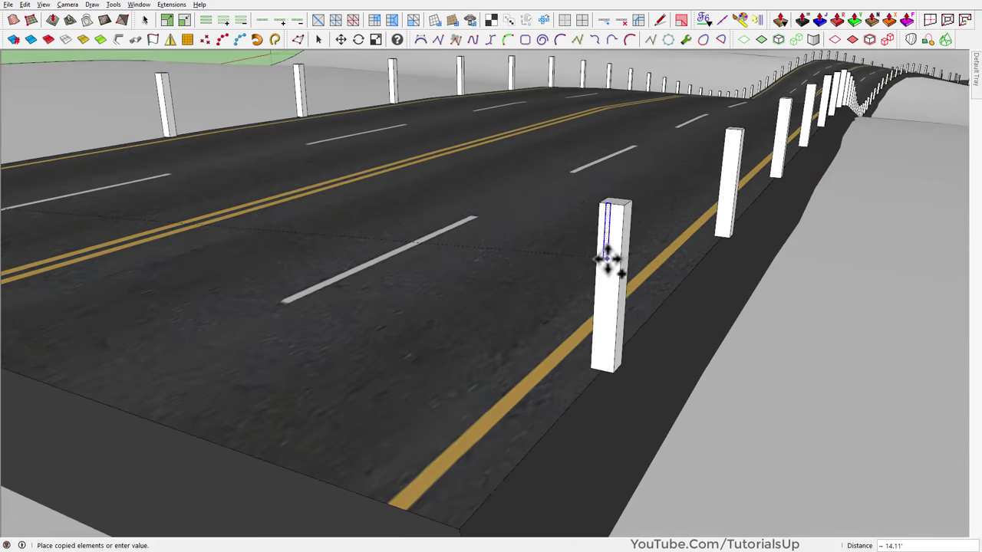
{"action": "scroll", "coordinate": [606, 283], "scroll_direction": "up", "scroll_amount": 2}
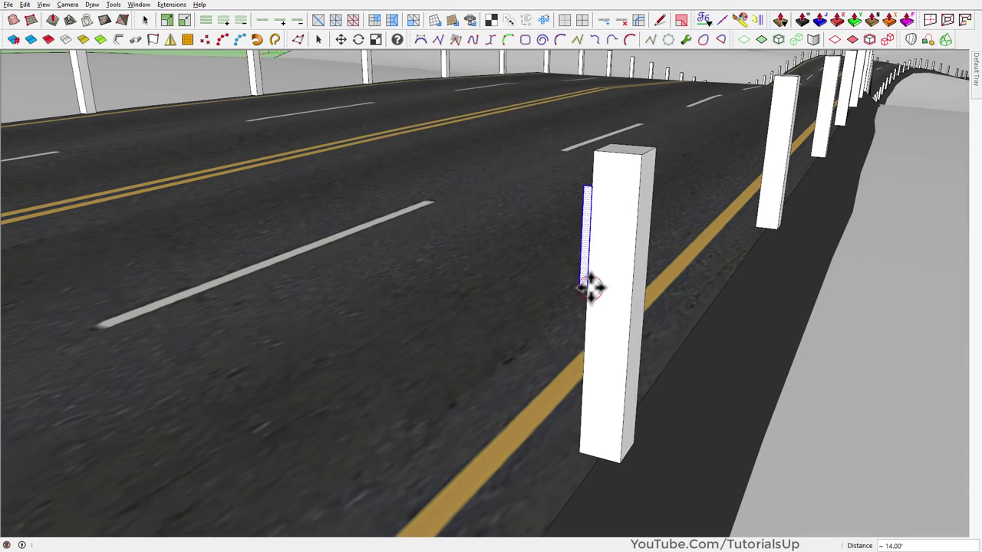
{"action": "scroll", "coordinate": [691, 323], "scroll_direction": "down", "scroll_amount": 4}
{"action": "scroll", "coordinate": [435, 376], "scroll_direction": "up", "scroll_amount": 3}
{"action": "scroll", "coordinate": [428, 383], "scroll_direction": "up", "scroll_amount": 2}
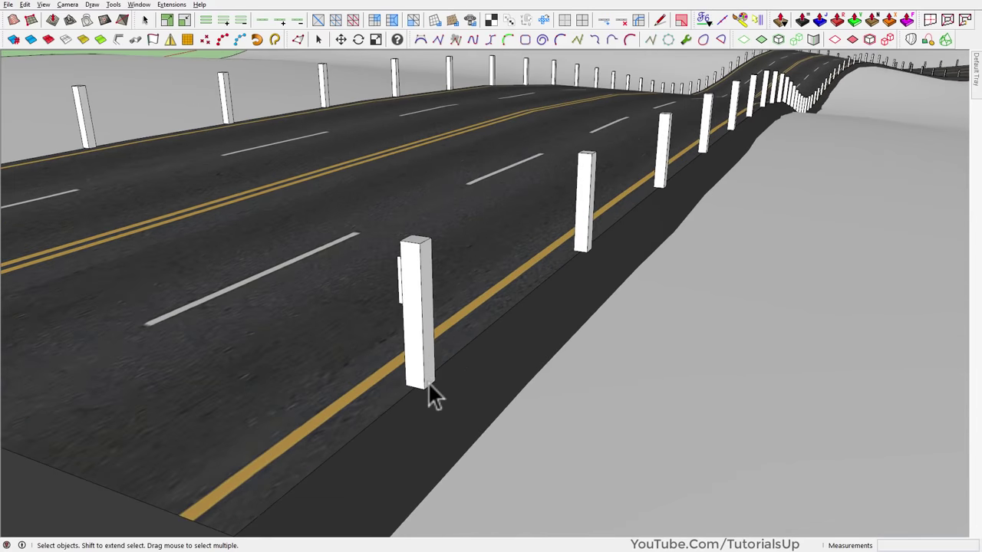
{"action": "scroll", "coordinate": [433, 390], "scroll_direction": "up", "scroll_amount": 2}
{"action": "scroll", "coordinate": [433, 391], "scroll_direction": "up", "scroll_amount": 1}
{"action": "left_click", "coordinate": [469, 351]}
{"action": "scroll", "coordinate": [441, 326], "scroll_direction": "down", "scroll_amount": 2}
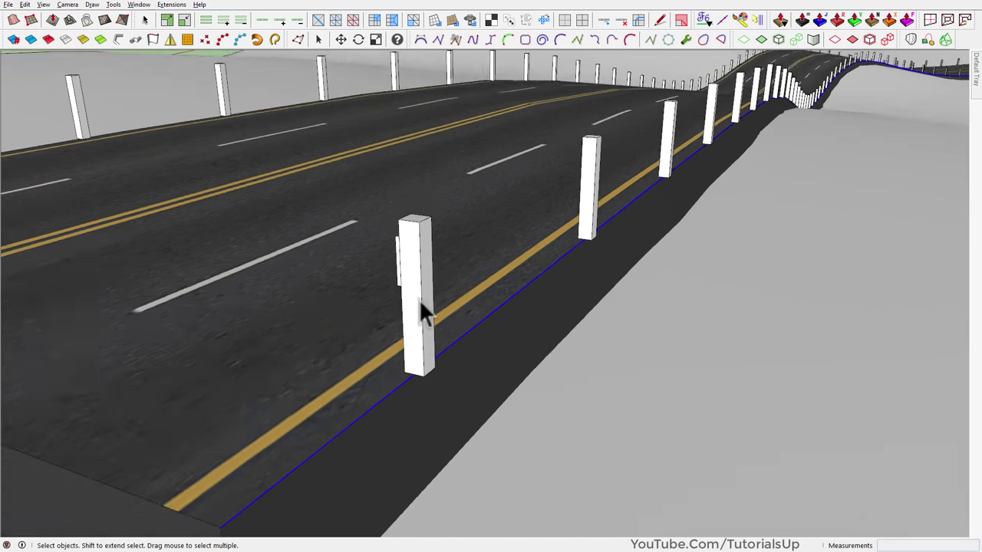
{"action": "scroll", "coordinate": [391, 284], "scroll_direction": "up", "scroll_amount": 3}
{"action": "scroll", "coordinate": [383, 270], "scroll_direction": "up", "scroll_amount": 1}
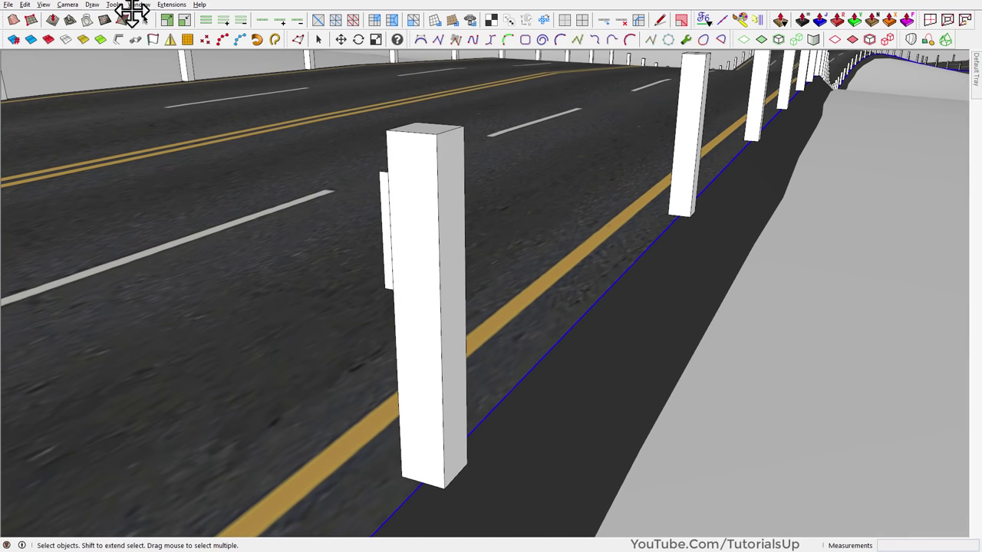
Sweep the profile along the road edge with Follow Me to form the guardrail beam.
{"action": "left_click", "coordinate": [115, 8]}
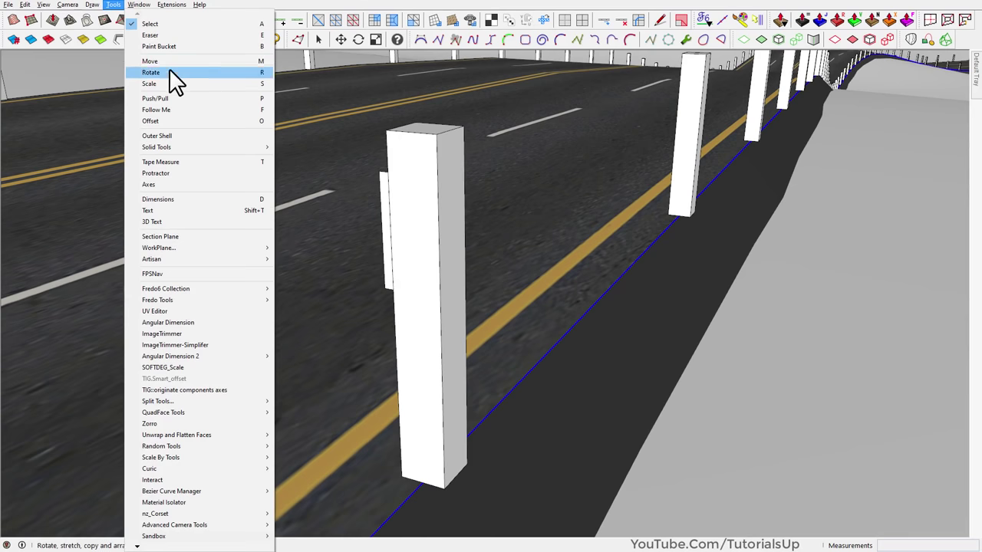
{"action": "left_click", "coordinate": [187, 108]}
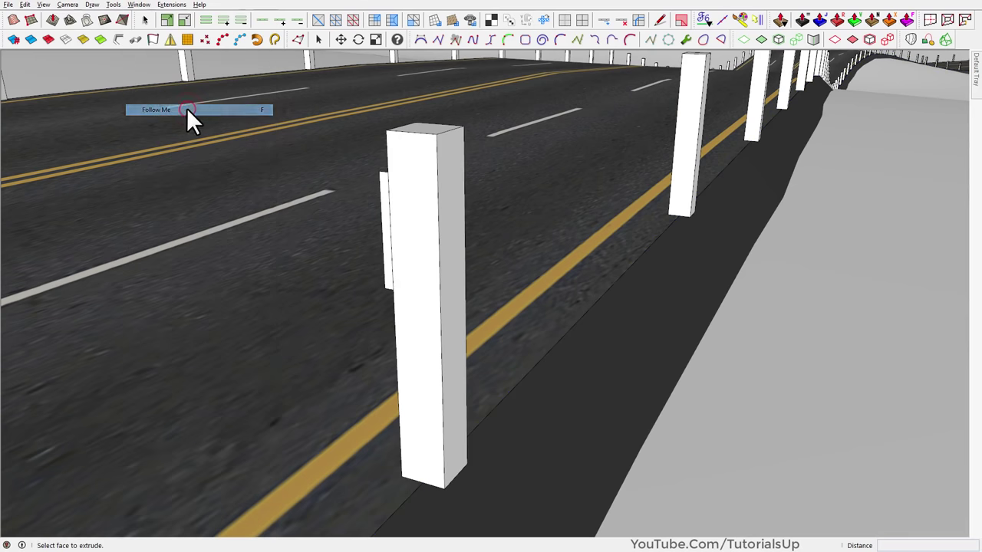
{"action": "left_click", "coordinate": [384, 236]}
{"action": "key", "text": "space"}
{"action": "mouse_move", "coordinate": [325, 281]}
{"action": "middle_mouse_down"}
{"action": "mouse_move", "coordinate": [534, 253]}
{"action": "mouse_move", "coordinate": [361, 253]}
{"action": "mouse_move", "coordinate": [221, 169]}
{"action": "middle_mouse_up"}
{"action": "mouse_move", "coordinate": [177, 123]}
{"action": "middle_mouse_down", "text": "shift"}
{"action": "mouse_move", "coordinate": [274, 237]}
{"action": "mouse_move", "coordinate": [192, 208]}
{"action": "mouse_move", "coordinate": [131, 208]}
{"action": "mouse_move", "coordinate": [218, 242]}
{"action": "mouse_move", "coordinate": [103, 246]}
{"action": "mouse_move", "coordinate": [314, 220]}
{"action": "mouse_move", "coordinate": [598, 399]}
{"action": "mouse_move", "coordinate": [506, 459]}
{"action": "mouse_move", "coordinate": [324, 138]}
{"action": "middle_mouse_up", "text": "shift"}
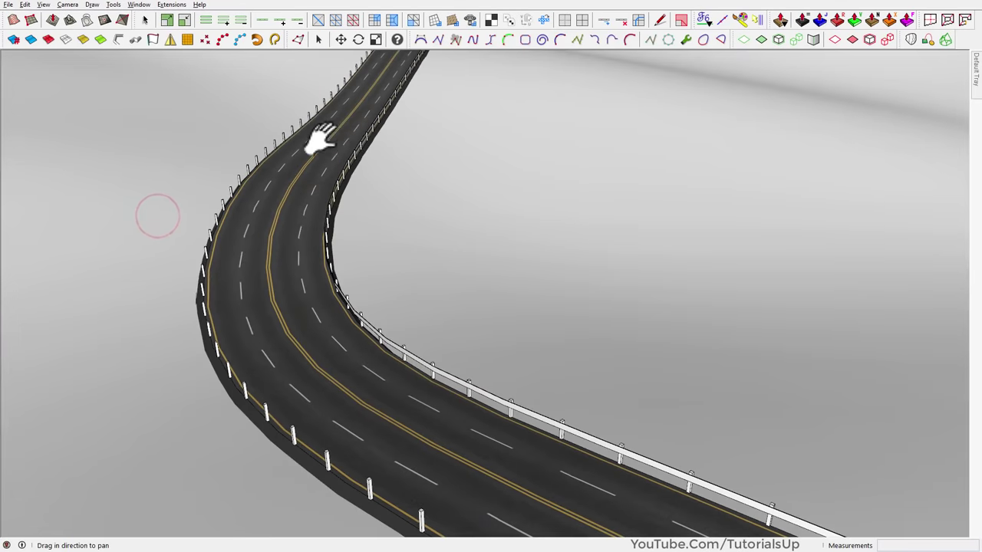
{"action": "scroll", "coordinate": [338, 161], "scroll_direction": "up", "scroll_amount": 5}
{"action": "mouse_move", "coordinate": [350, 186]}
{"action": "middle_mouse_down"}
{"action": "mouse_move", "coordinate": [577, 197]}
{"action": "mouse_move", "coordinate": [568, 418]}
{"action": "middle_mouse_up"}
{"action": "scroll", "coordinate": [407, 263], "scroll_direction": "down", "scroll_amount": 5}
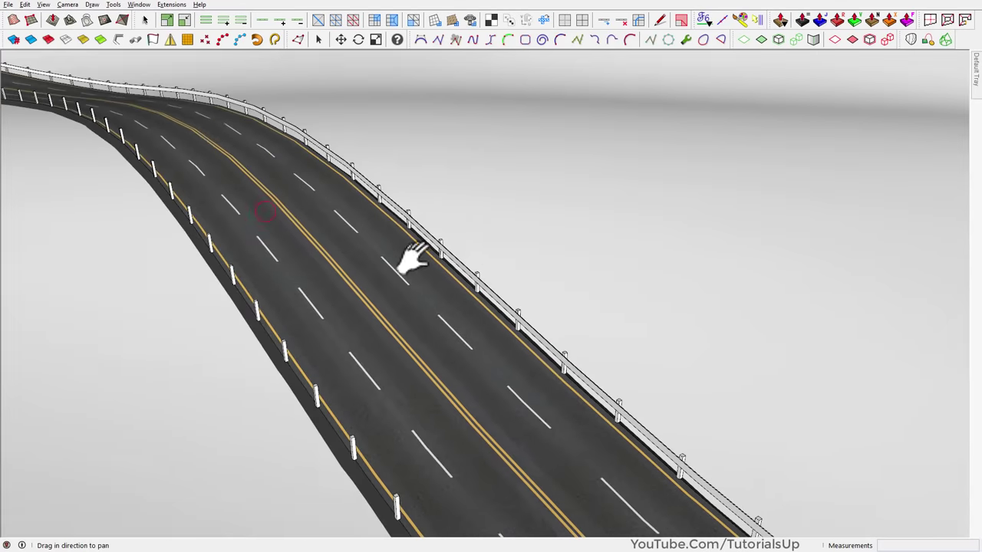
{"action": "scroll", "coordinate": [136, 96], "scroll_direction": "up", "scroll_amount": 5}
{"action": "mouse_move", "coordinate": [136, 97]}
{"action": "middle_mouse_down"}
{"action": "mouse_move", "coordinate": [629, 363]}
{"action": "mouse_move", "coordinate": [81, 200]}
{"action": "mouse_move", "coordinate": [462, 281]}
{"action": "mouse_move", "coordinate": [536, 202]}
{"action": "mouse_move", "coordinate": [626, 147]}
{"action": "mouse_move", "coordinate": [587, 136]}
{"action": "mouse_move", "coordinate": [470, 169]}
{"action": "mouse_move", "coordinate": [351, 175]}
{"action": "middle_mouse_up"}
{"action": "scroll", "coordinate": [462, 281], "scroll_direction": "down", "scroll_amount": 5}
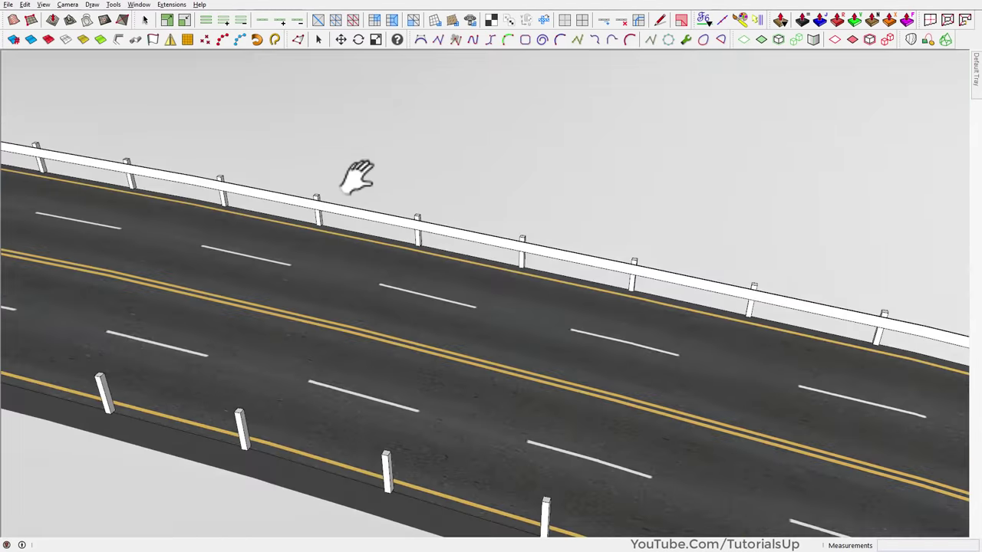
{"action": "scroll", "coordinate": [223, 189], "scroll_direction": "down", "scroll_amount": 5}
{"action": "middle_click_drag", "start_coordinate": [223, 189], "coordinate": [588, 339]}
{"action": "scroll", "coordinate": [407, 227], "scroll_direction": "down", "scroll_amount": 3}
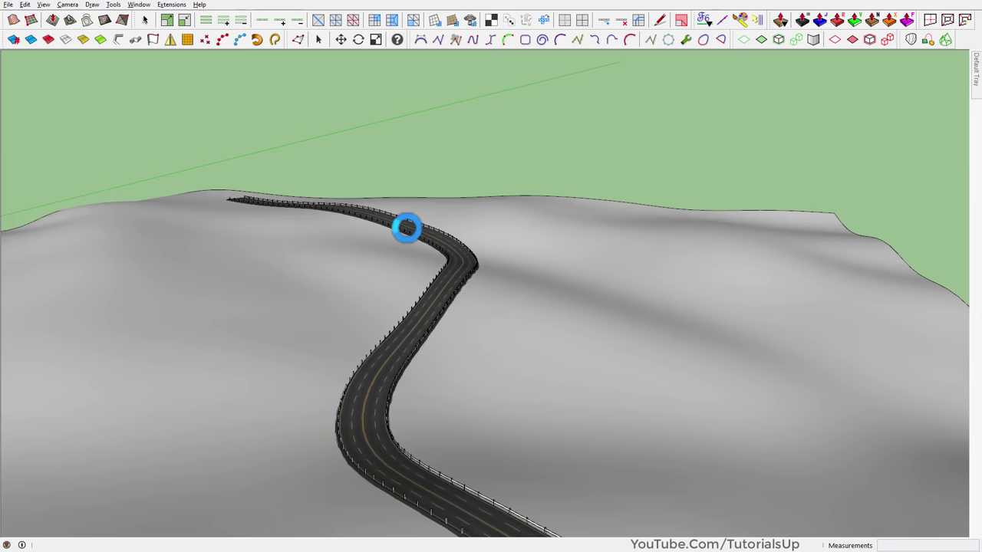
{"action": "mouse_move", "coordinate": [407, 227]}
{"action": "middle_mouse_down"}
{"action": "mouse_move", "coordinate": [509, 323]}
{"action": "mouse_move", "coordinate": [662, 317]}
{"action": "mouse_move", "coordinate": [281, 377]}
{"action": "mouse_move", "coordinate": [128, 303]}
{"action": "middle_mouse_up"}
{"action": "scroll", "coordinate": [606, 322], "scroll_direction": "up", "scroll_amount": 5}
{"action": "scroll", "coordinate": [228, 333], "scroll_direction": "up", "scroll_amount": 5}
{"action": "scroll", "coordinate": [257, 334], "scroll_direction": "up", "scroll_amount": 2}
Extrude the post's narrow side face along the barrier path with the Upright Extruder.
{"action": "middle_click_drag", "start_coordinate": [257, 334], "coordinate": [285, 353], "text": "shift"}
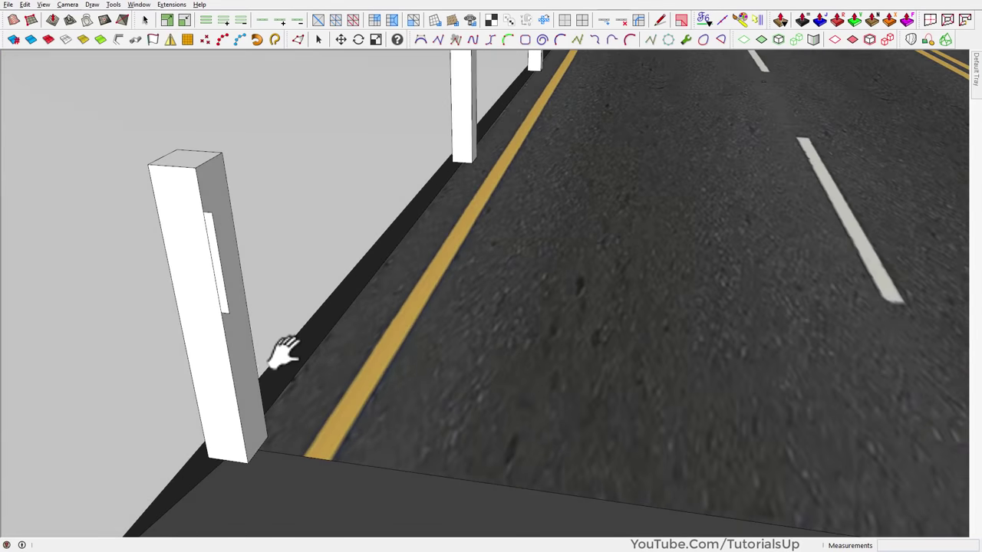
{"action": "left_click", "coordinate": [219, 292]}
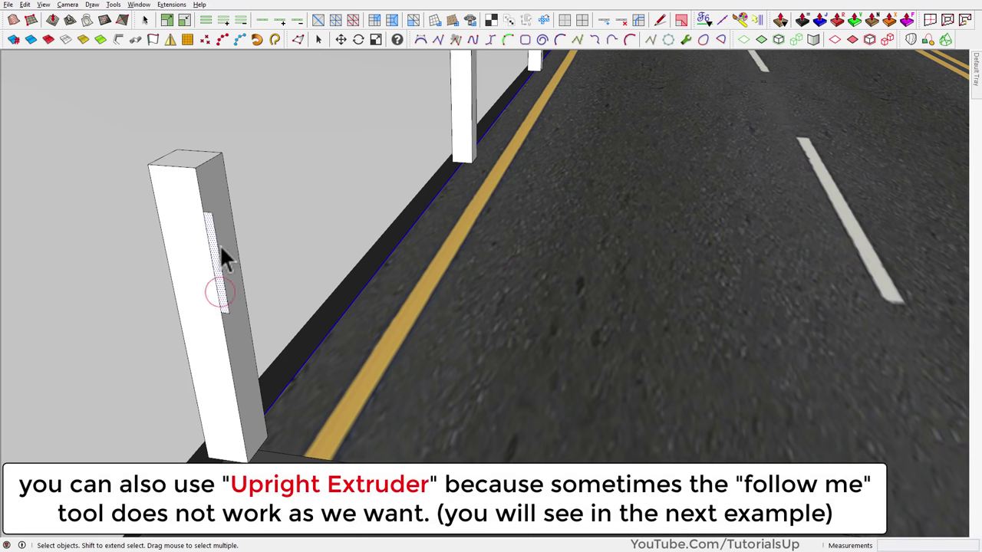
{"action": "left_click", "coordinate": [256, 42]}
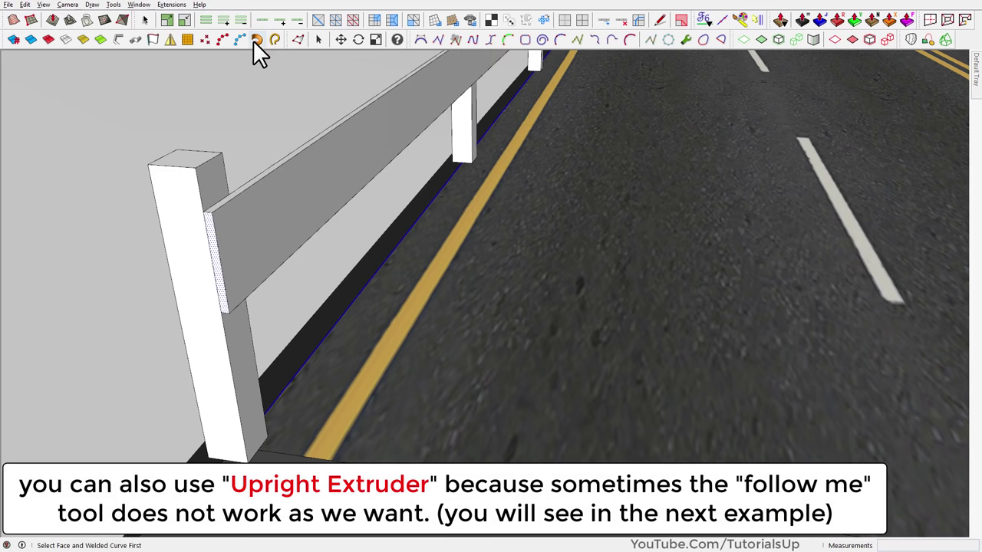
{"action": "scroll", "coordinate": [421, 450], "scroll_direction": "down", "scroll_amount": 3}
{"action": "scroll", "coordinate": [357, 368], "scroll_direction": "down", "scroll_amount": 3}
Orbit around the winding road to inspect the rails on both barriers.
{"action": "mouse_move", "coordinate": [357, 368]}
{"action": "middle_mouse_down"}
{"action": "mouse_move", "coordinate": [610, 157]}
{"action": "mouse_move", "coordinate": [350, 335]}
{"action": "mouse_move", "coordinate": [575, 142]}
{"action": "mouse_move", "coordinate": [313, 466]}
{"action": "mouse_move", "coordinate": [524, 224]}
{"action": "mouse_move", "coordinate": [783, 252]}
{"action": "mouse_move", "coordinate": [478, 208]}
{"action": "mouse_move", "coordinate": [566, 225]}
{"action": "middle_mouse_up"}
{"action": "scroll", "coordinate": [524, 224], "scroll_direction": "down", "scroll_amount": 3}
{"action": "scroll", "coordinate": [617, 138], "scroll_direction": "up", "scroll_amount": 5}
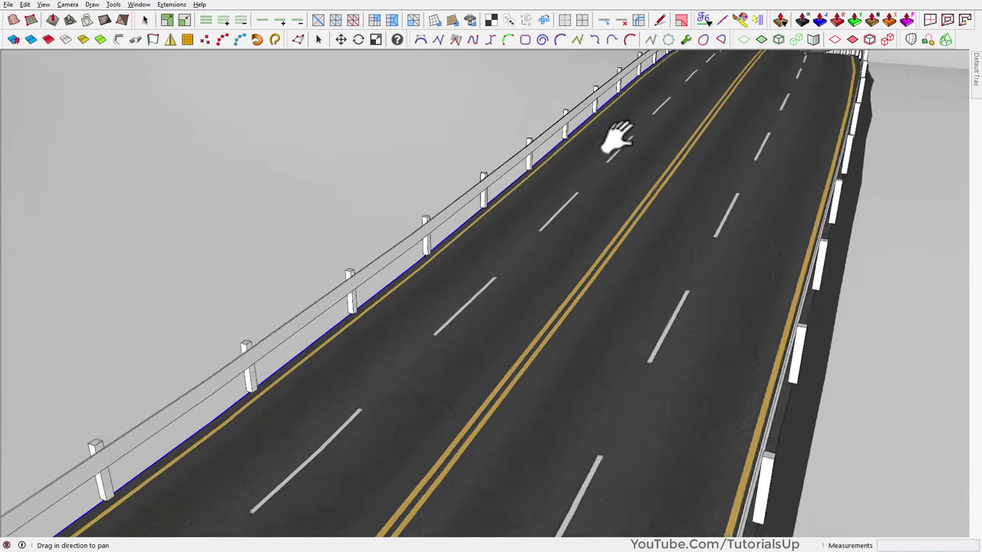
{"action": "mouse_move", "coordinate": [617, 138]}
{"action": "middle_mouse_down", "text": "shift"}
{"action": "mouse_move", "coordinate": [554, 191]}
{"action": "mouse_move", "coordinate": [735, 168]}
{"action": "mouse_move", "coordinate": [767, 136]}
{"action": "mouse_move", "coordinate": [741, 99]}
{"action": "mouse_move", "coordinate": [693, 90]}
{"action": "mouse_move", "coordinate": [506, 145]}
{"action": "middle_mouse_up", "text": "shift"}
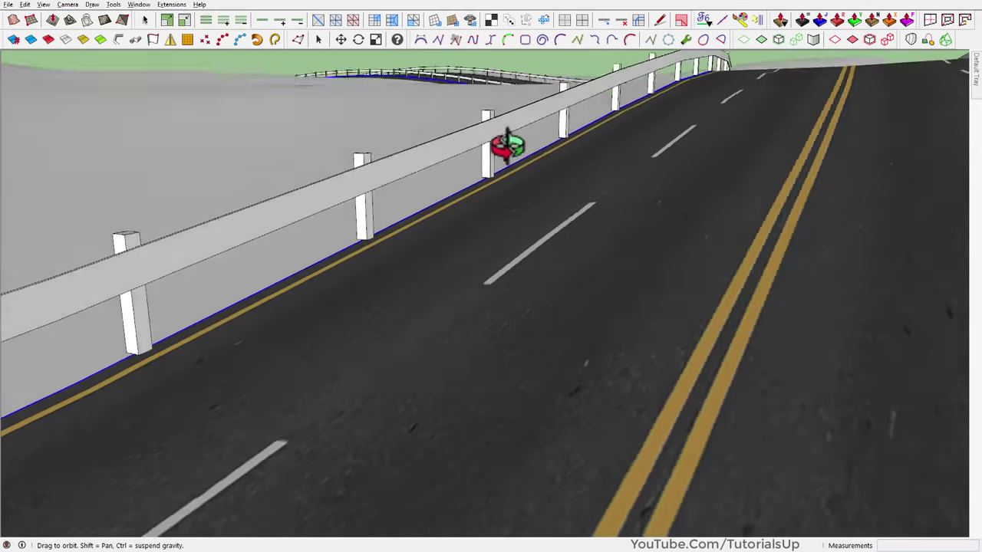
{"action": "scroll", "coordinate": [537, 153], "scroll_direction": "down", "scroll_amount": 3}
{"action": "scroll", "coordinate": [646, 180], "scroll_direction": "down", "scroll_amount": 3}
{"action": "scroll", "coordinate": [639, 180], "scroll_direction": "down", "scroll_amount": 2}
{"action": "mouse_move", "coordinate": [640, 180]}
{"action": "middle_mouse_down"}
{"action": "mouse_move", "coordinate": [501, 303]}
{"action": "mouse_move", "coordinate": [357, 259]}
{"action": "mouse_move", "coordinate": [274, 456]}
{"action": "mouse_move", "coordinate": [344, 391]}
{"action": "mouse_move", "coordinate": [314, 422]}
{"action": "middle_mouse_up"}
{"action": "scroll", "coordinate": [345, 391], "scroll_direction": "up", "scroll_amount": 3}
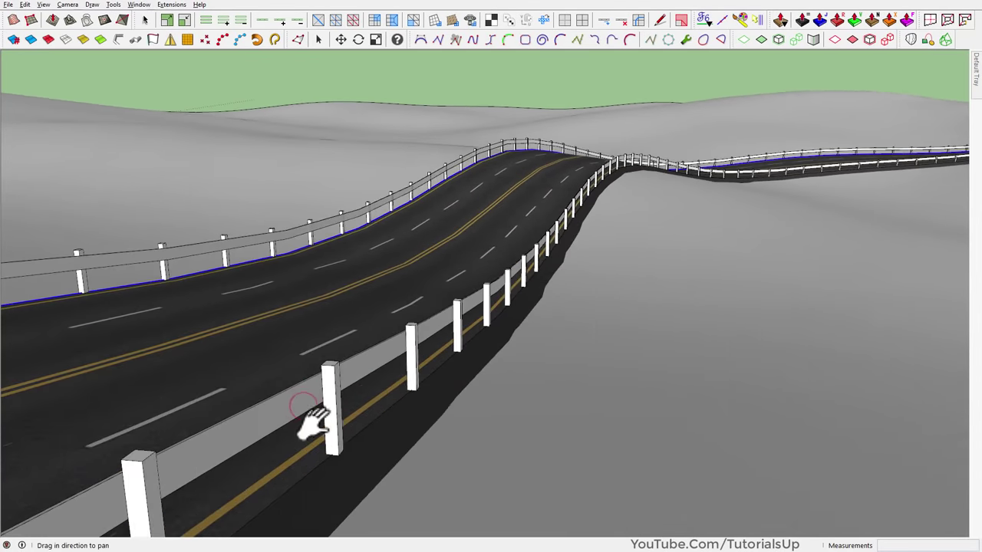
{"action": "double_click", "coordinate": [339, 415]}
Paint the barrier posts with a wood material from the Materials library.
{"action": "left_click", "coordinate": [949, 219]}
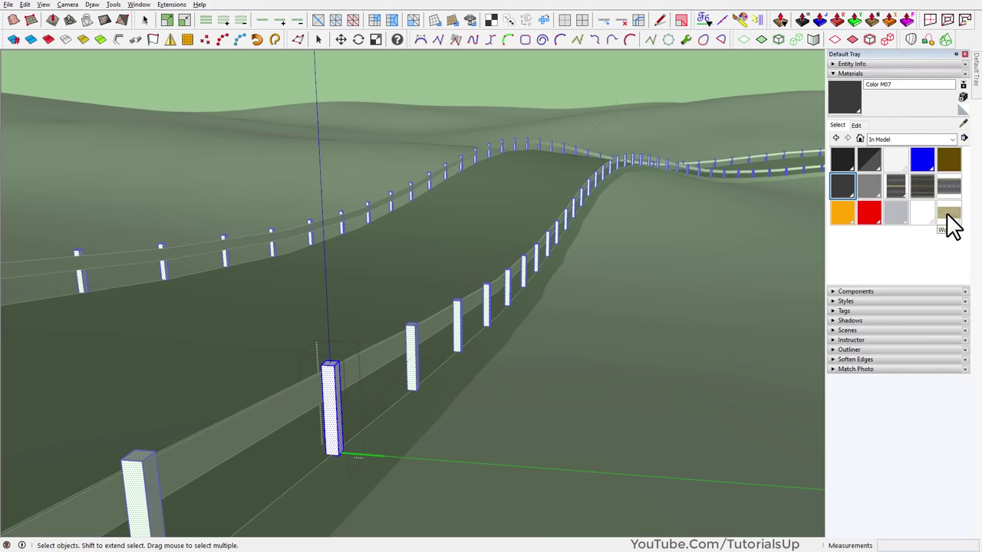
{"action": "left_click", "coordinate": [339, 394]}
{"action": "key", "text": "space"}
{"action": "key", "text": "Escape"}
Select both guardrail beams and paint them Steel.
{"action": "middle_click_drag", "start_coordinate": [292, 403], "coordinate": [132, 245]}
{"action": "left_click", "coordinate": [132, 246]}
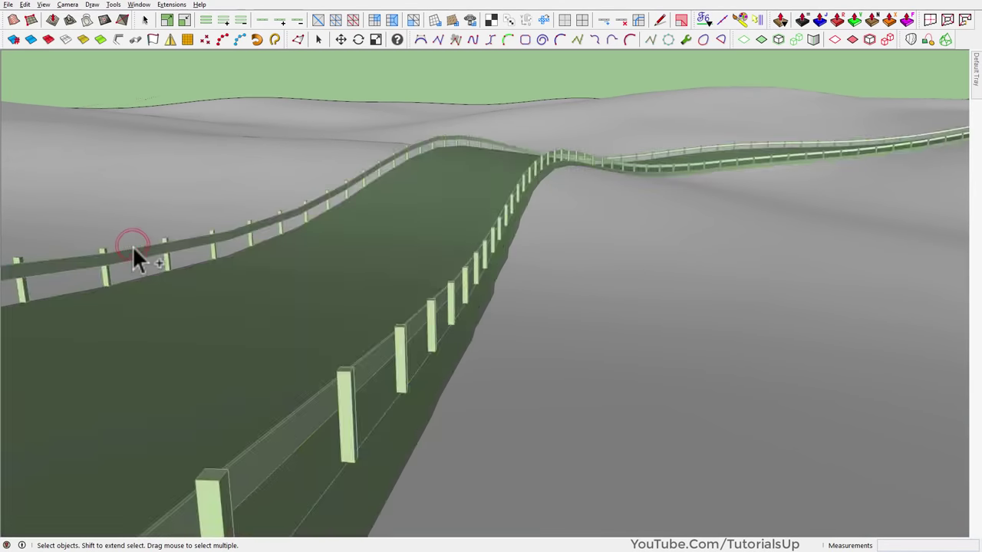
{"action": "left_click", "coordinate": [319, 412]}
{"action": "left_click", "coordinate": [156, 255], "text": "shift"}
{"action": "left_click", "coordinate": [887, 227]}
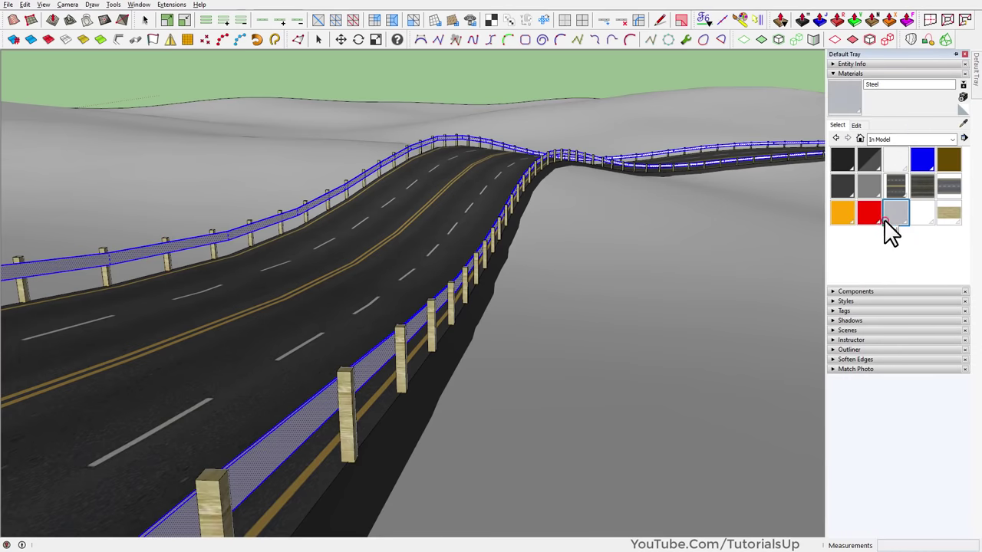
{"action": "left_click", "coordinate": [340, 406]}
{"action": "mouse_move", "coordinate": [340, 406]}
{"action": "middle_mouse_down"}
{"action": "mouse_move", "coordinate": [463, 443]}
{"action": "mouse_move", "coordinate": [407, 388]}
{"action": "mouse_move", "coordinate": [463, 362]}
{"action": "mouse_move", "coordinate": [627, 495]}
{"action": "mouse_move", "coordinate": [445, 406]}
{"action": "mouse_move", "coordinate": [681, 317]}
{"action": "middle_mouse_up"}
{"action": "key", "text": "space"}
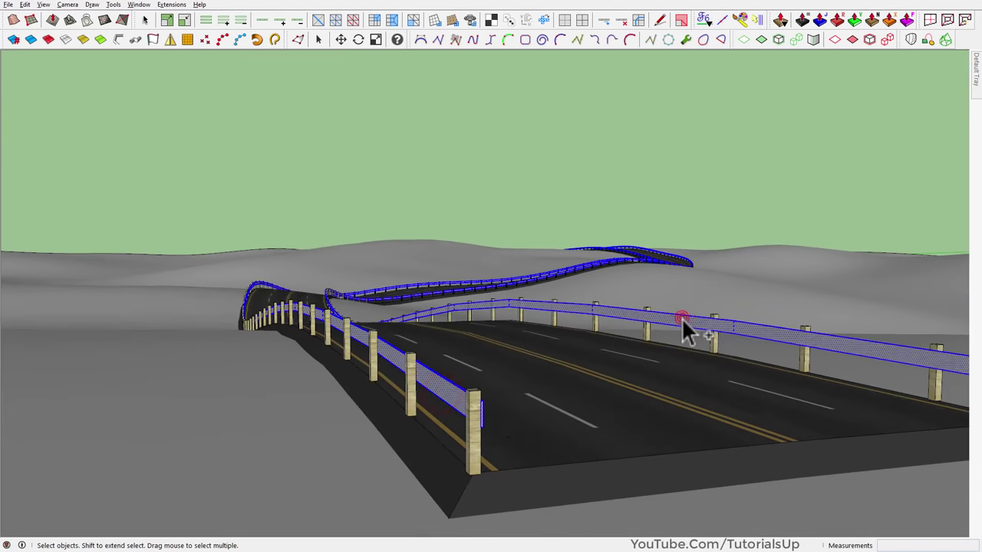
Clear the guardrail selection and drop to a low view along the road.
{"action": "right_click", "coordinate": [681, 317]}
{"action": "left_click", "coordinate": [730, 119]}
{"action": "mouse_move", "coordinate": [756, 141]}
{"action": "middle_mouse_down"}
{"action": "mouse_move", "coordinate": [428, 268]}
{"action": "mouse_move", "coordinate": [527, 263]}
{"action": "mouse_move", "coordinate": [325, 230]}
{"action": "mouse_move", "coordinate": [422, 125]}
{"action": "mouse_move", "coordinate": [514, 63]}
{"action": "mouse_move", "coordinate": [682, 142]}
{"action": "mouse_move", "coordinate": [789, 143]}
{"action": "mouse_move", "coordinate": [694, 205]}
{"action": "middle_mouse_up"}
{"action": "scroll", "coordinate": [428, 267], "scroll_direction": "up", "scroll_amount": 3}
Orbit to review the finished road from low and oblique angles.
{"action": "scroll", "coordinate": [695, 205], "scroll_direction": "down", "scroll_amount": 5}
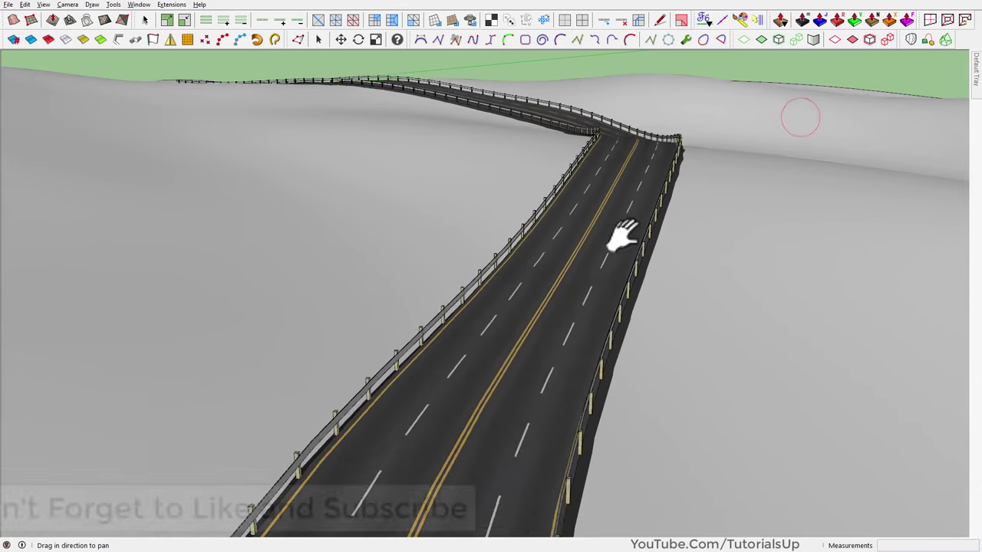
{"action": "scroll", "coordinate": [625, 237], "scroll_direction": "down", "scroll_amount": 3}
{"action": "scroll", "coordinate": [449, 201], "scroll_direction": "down", "scroll_amount": 3}
{"action": "mouse_move", "coordinate": [493, 269]}
{"action": "middle_mouse_down"}
{"action": "mouse_move", "coordinate": [418, 100]}
{"action": "mouse_move", "coordinate": [416, 313]}
{"action": "mouse_move", "coordinate": [445, 465]}
{"action": "mouse_move", "coordinate": [603, 281]}
{"action": "mouse_move", "coordinate": [435, 239]}
{"action": "mouse_move", "coordinate": [258, 252]}
{"action": "mouse_move", "coordinate": [338, 268]}
{"action": "middle_mouse_up"}
{"action": "scroll", "coordinate": [384, 322], "scroll_direction": "up", "scroll_amount": 5}
{"action": "middle_click_drag", "start_coordinate": [423, 376], "coordinate": [407, 310], "text": "shift"}
{"action": "scroll", "coordinate": [493, 275], "scroll_direction": "down", "scroll_amount": 3}
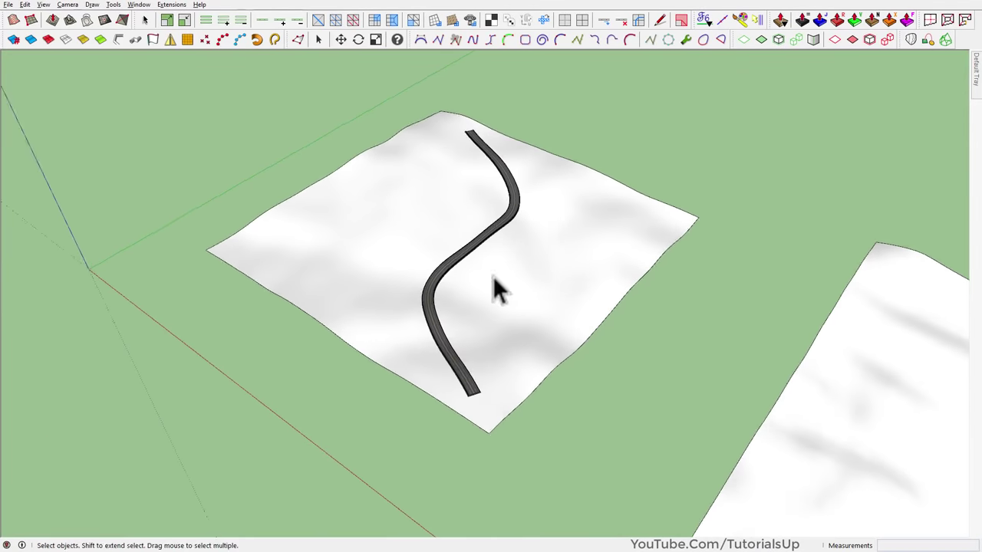
Turn and pan to center the second, blank terrain in a low view.
{"action": "middle_click_drag", "start_coordinate": [492, 275], "coordinate": [324, 241]}
{"action": "scroll", "coordinate": [937, 374], "scroll_direction": "up", "scroll_amount": 2}
{"action": "middle_click_drag", "start_coordinate": [938, 374], "coordinate": [411, 247]}
{"action": "scroll", "coordinate": [461, 247], "scroll_direction": "up", "scroll_amount": 3}
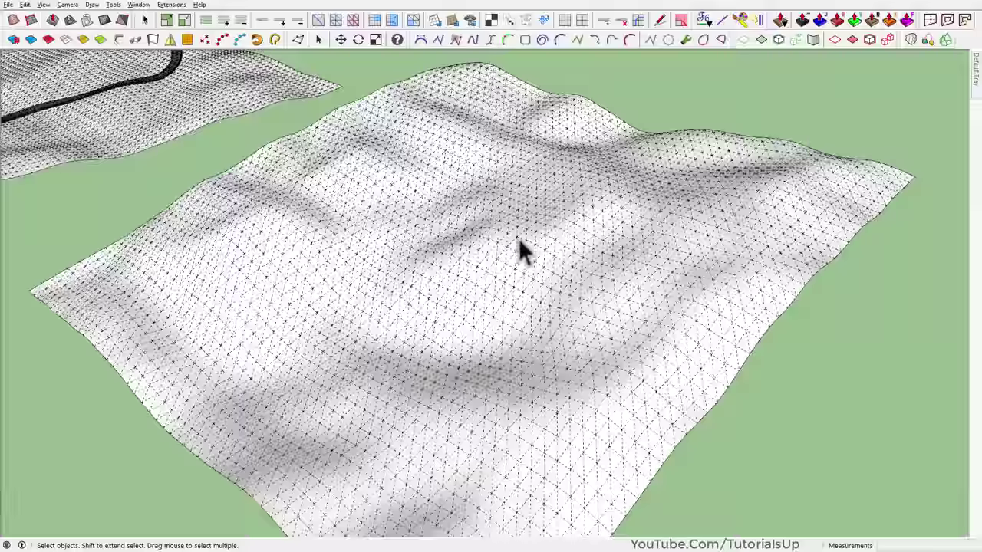
{"action": "mouse_move", "coordinate": [519, 248]}
{"action": "middle_mouse_down"}
{"action": "mouse_move", "coordinate": [422, 187]}
{"action": "mouse_move", "coordinate": [384, 128]}
{"action": "mouse_move", "coordinate": [349, 107]}
{"action": "middle_mouse_up"}
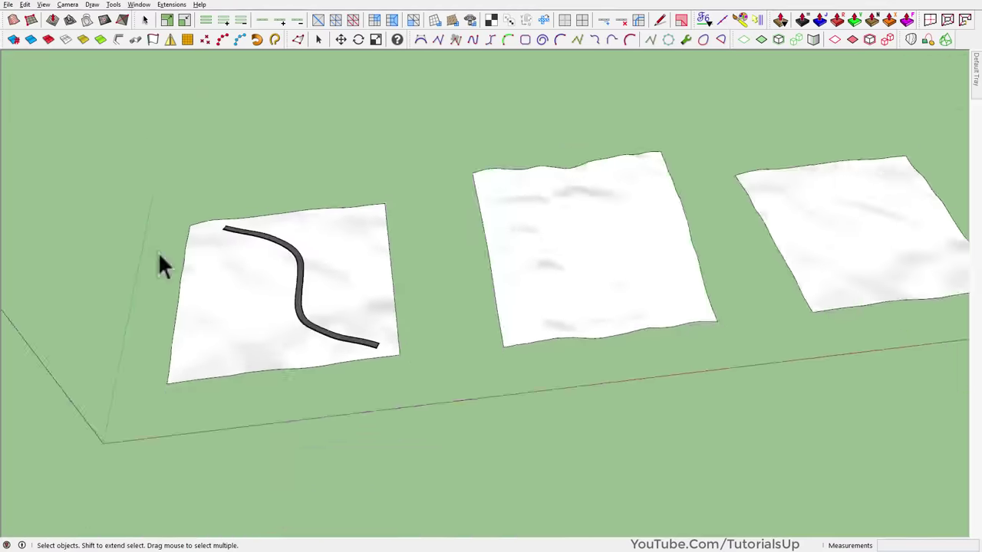
{"action": "scroll", "coordinate": [527, 202], "scroll_direction": "up", "scroll_amount": 4}
{"action": "middle_click_drag", "start_coordinate": [526, 202], "coordinate": [418, 267], "text": "shift"}
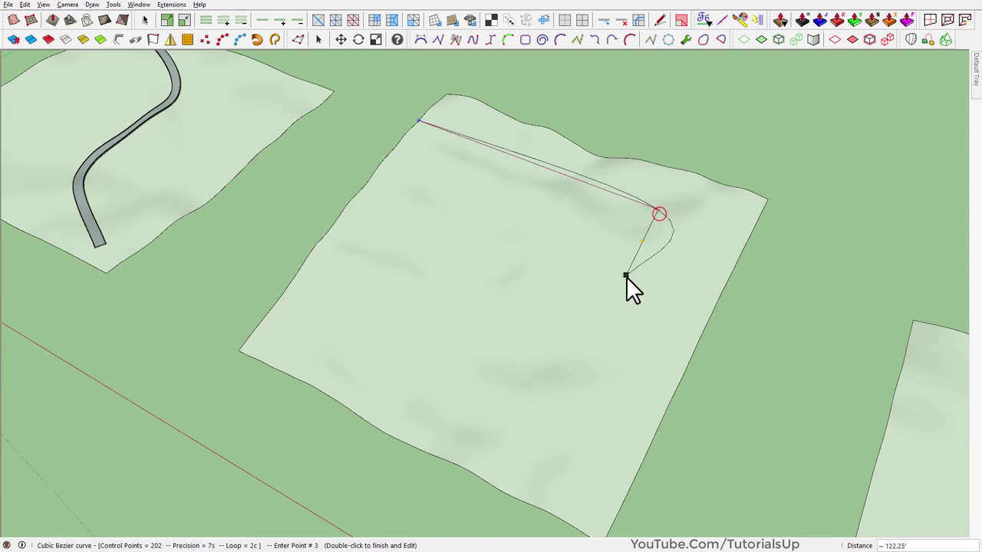
Place the remaining Bezier points across the terrain, finish the curve, and switch to Top view.
{"action": "left_click", "coordinate": [608, 304]}
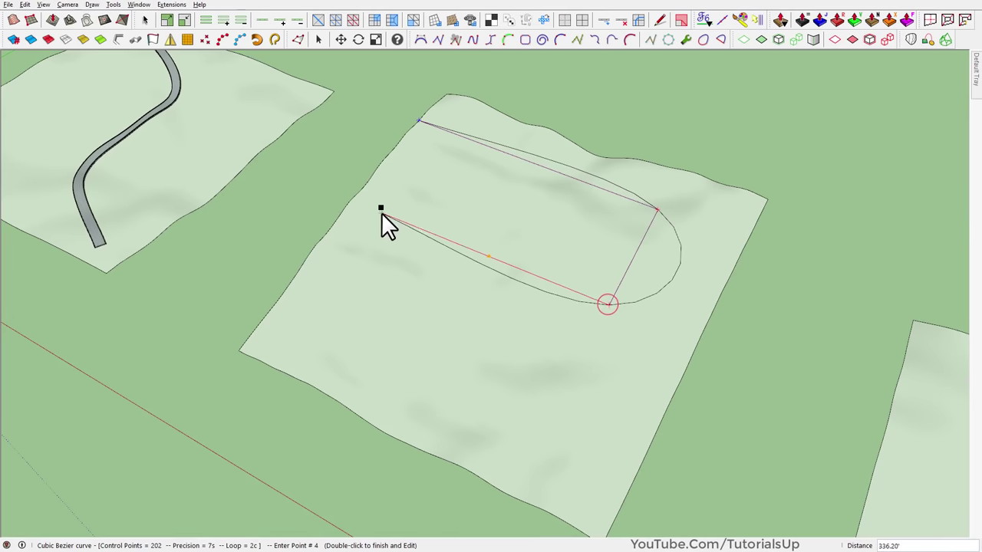
{"action": "left_click", "coordinate": [439, 233]}
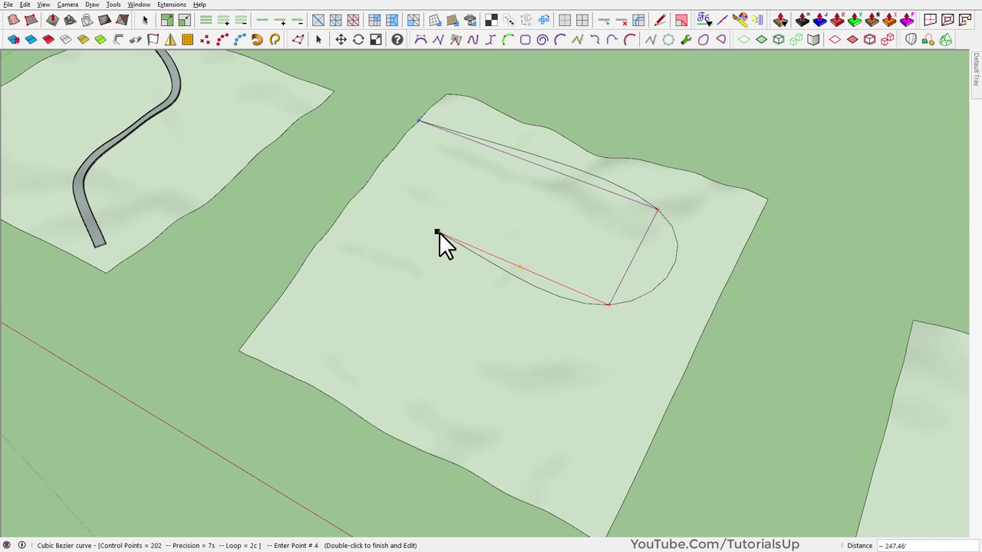
{"action": "left_click", "coordinate": [375, 316]}
{"action": "double_click", "coordinate": [658, 424]}
{"action": "middle_click_drag", "start_coordinate": [658, 424], "coordinate": [511, 405]}
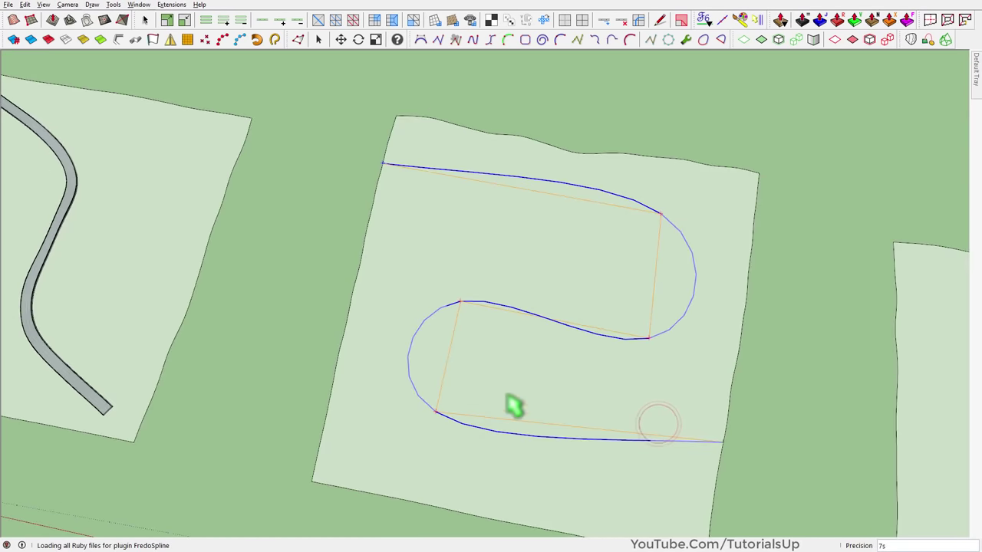
{"action": "key", "text": "F2"}
{"action": "scroll", "coordinate": [495, 326], "scroll_direction": "up", "scroll_amount": 5}
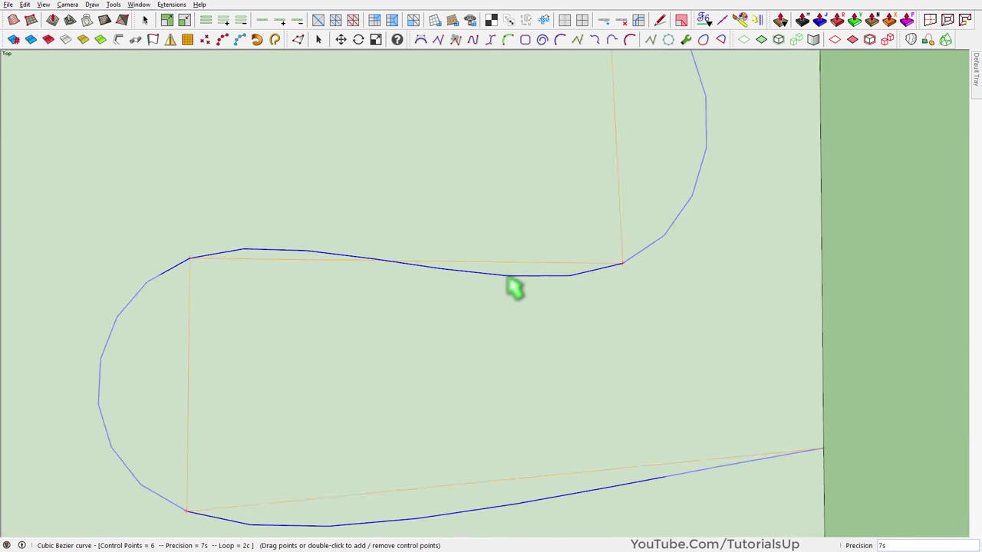
{"action": "scroll", "coordinate": [515, 285], "scroll_direction": "down", "scroll_amount": 3}
Drag the middle and top-right control points to round the bends, then finish editing.
{"action": "left_click_drag", "start_coordinate": [514, 266], "coordinate": [514, 257]}
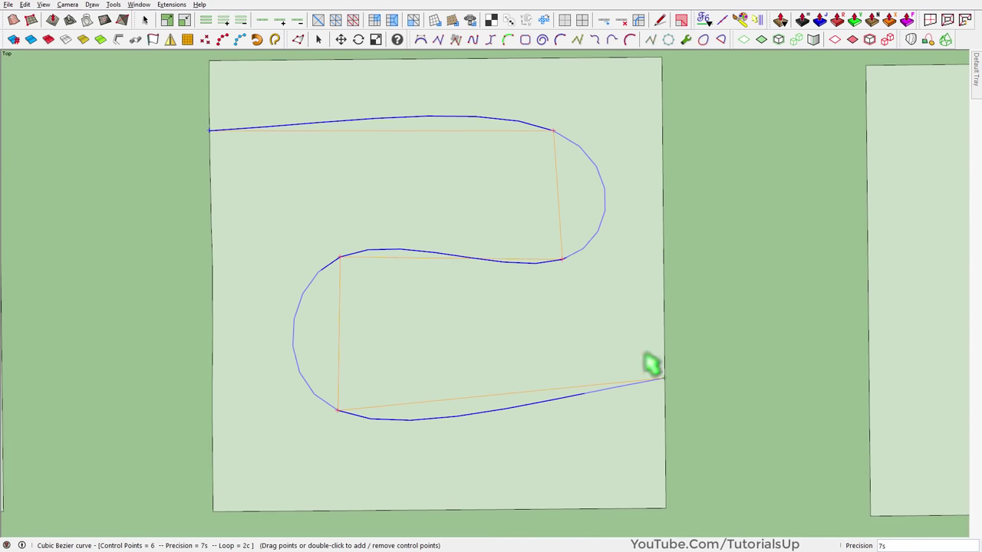
{"action": "left_click_drag", "start_coordinate": [562, 130], "coordinate": [562, 129]}
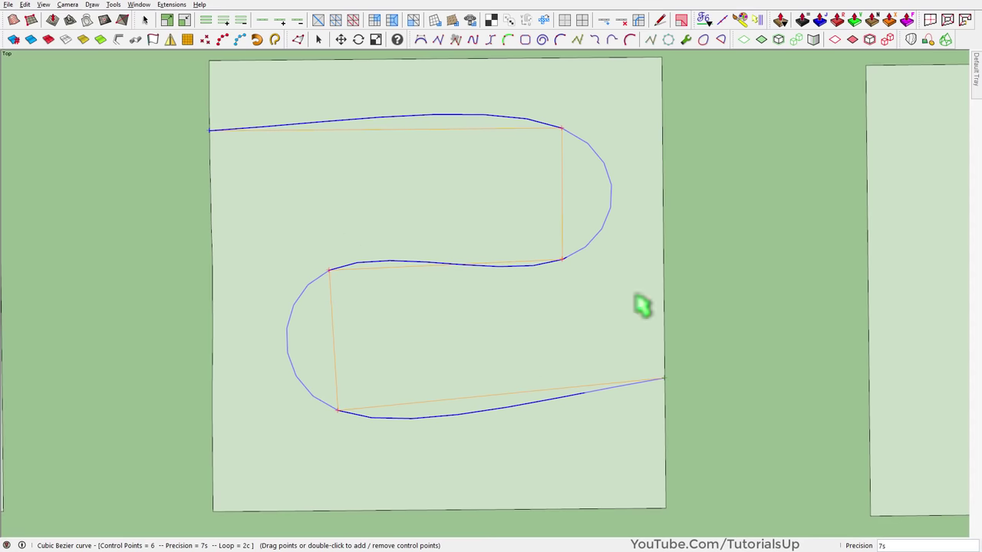
{"action": "left_click_drag", "start_coordinate": [563, 265], "coordinate": [562, 272]}
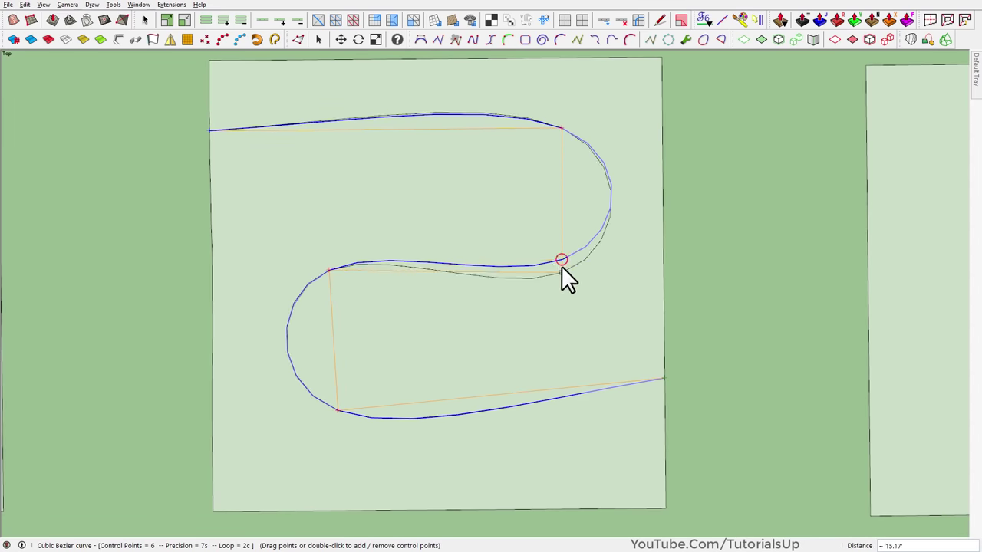
{"action": "left_click_drag", "start_coordinate": [561, 129], "coordinate": [562, 147]}
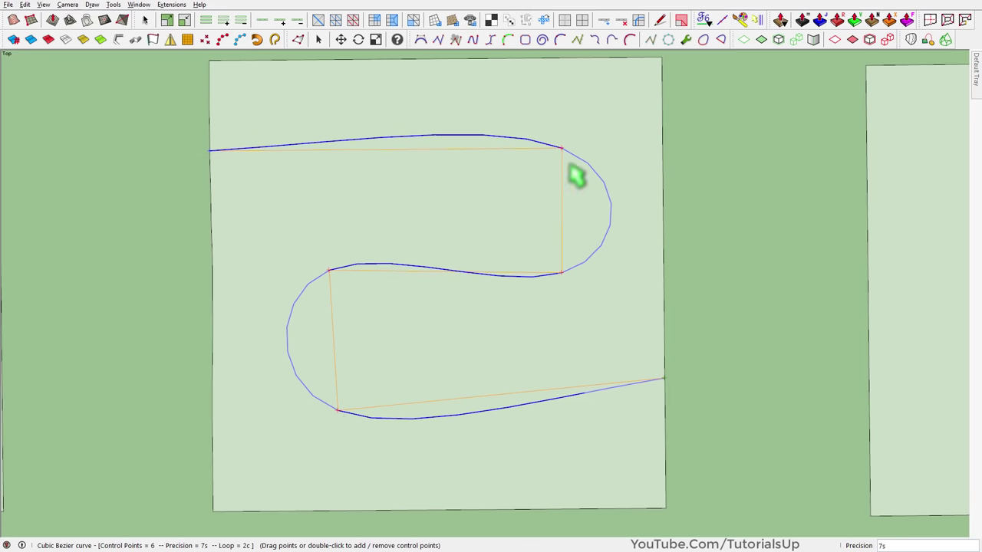
{"action": "left_click_drag", "start_coordinate": [561, 285], "coordinate": [562, 293]}
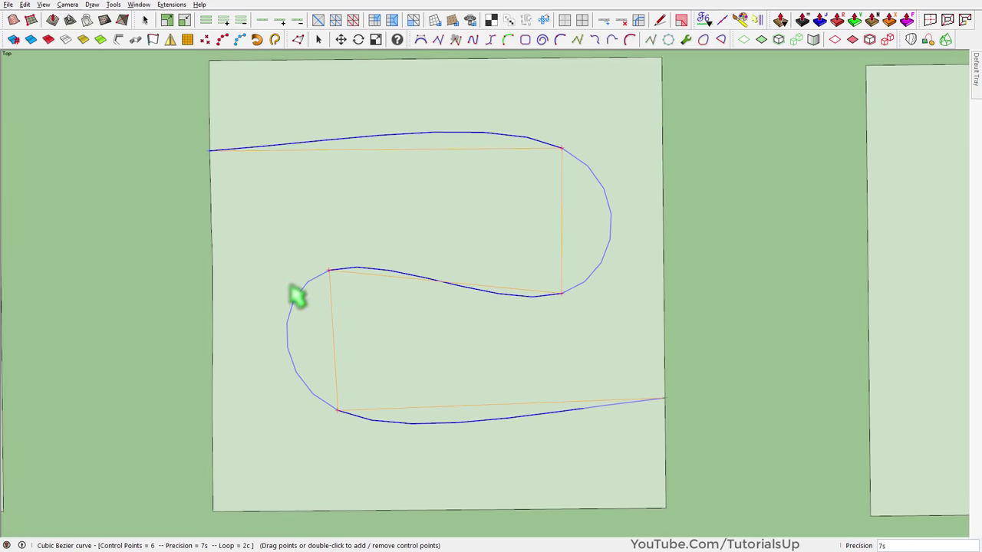
{"action": "left_click_drag", "start_coordinate": [564, 278], "coordinate": [562, 283]}
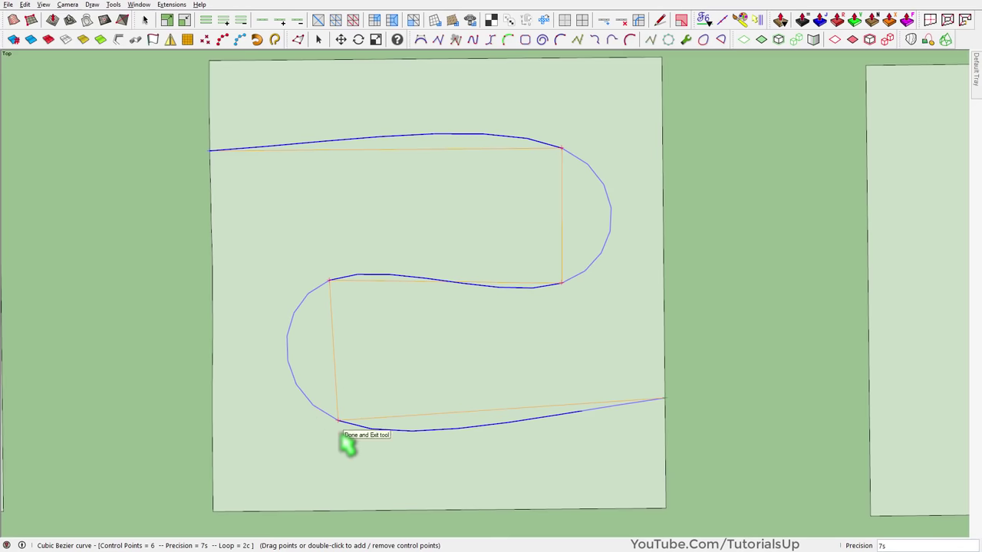
{"action": "left_click", "coordinate": [347, 445]}
{"action": "mouse_move", "coordinate": [347, 445]}
{"action": "middle_mouse_down"}
{"action": "mouse_move", "coordinate": [660, 343]}
{"action": "mouse_move", "coordinate": [596, 265]}
{"action": "mouse_move", "coordinate": [609, 320]}
{"action": "middle_mouse_up"}
Drag the Bezier control points to lay the raised loop down onto the terrain.
{"action": "scroll", "coordinate": [561, 325], "scroll_direction": "up", "scroll_amount": 2}
{"action": "scroll", "coordinate": [576, 326], "scroll_direction": "up", "scroll_amount": 2}
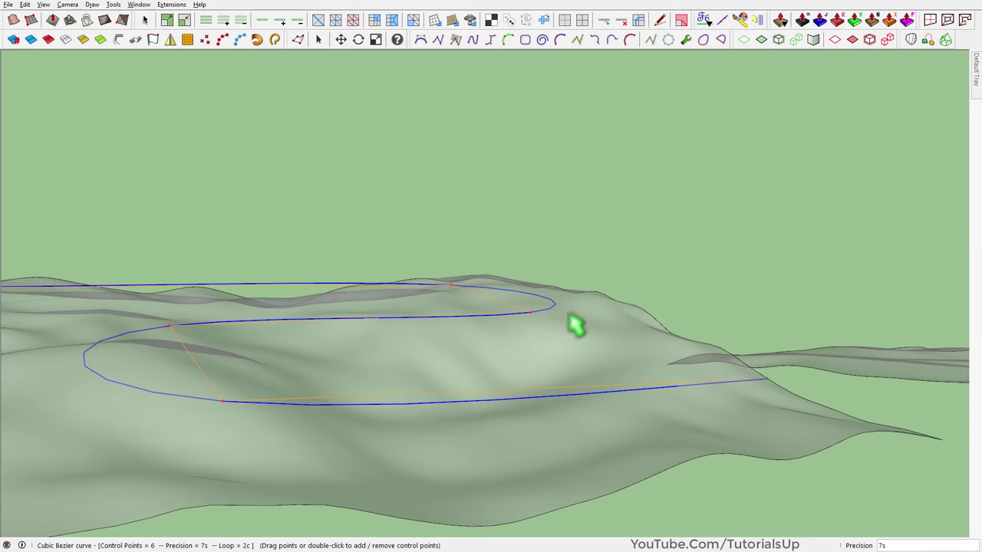
{"action": "left_click_drag", "start_coordinate": [529, 312], "coordinate": [701, 305]}
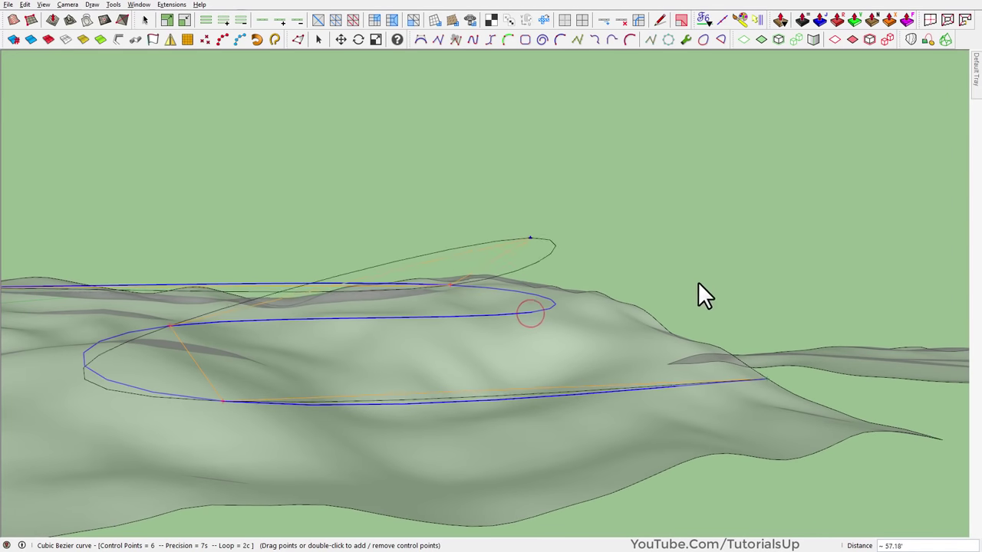
{"action": "mouse_move", "coordinate": [702, 309]}
{"action": "middle_mouse_down"}
{"action": "mouse_move", "coordinate": [576, 326]}
{"action": "mouse_move", "coordinate": [361, 320]}
{"action": "mouse_move", "coordinate": [281, 357]}
{"action": "mouse_move", "coordinate": [160, 336]}
{"action": "mouse_move", "coordinate": [588, 406]}
{"action": "mouse_move", "coordinate": [532, 386]}
{"action": "mouse_move", "coordinate": [400, 381]}
{"action": "middle_mouse_up"}
{"action": "left_click_drag", "start_coordinate": [170, 315], "coordinate": [158, 354]}
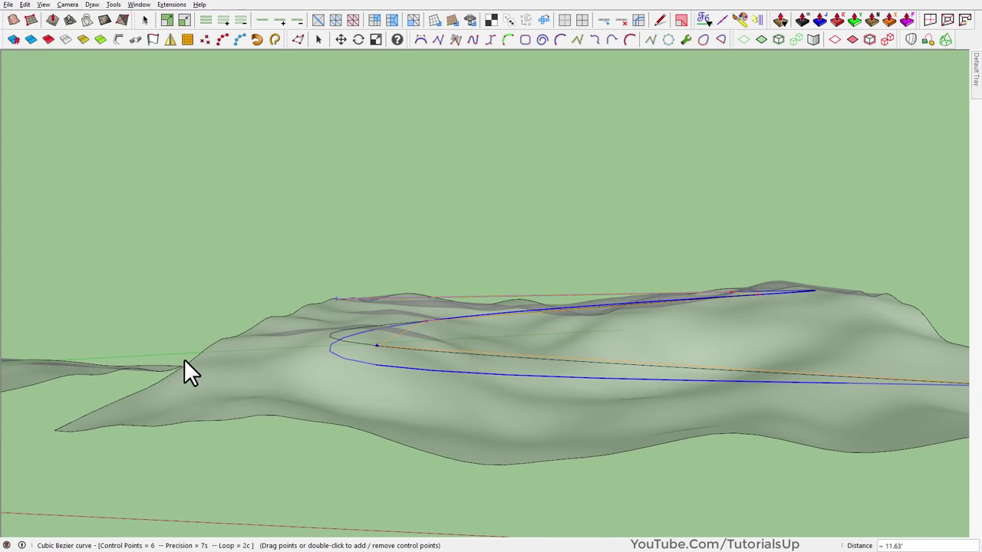
{"action": "mouse_move", "coordinate": [185, 362]}
{"action": "middle_mouse_down"}
{"action": "mouse_move", "coordinate": [587, 325]}
{"action": "mouse_move", "coordinate": [397, 350]}
{"action": "mouse_move", "coordinate": [638, 440]}
{"action": "mouse_move", "coordinate": [658, 417]}
{"action": "mouse_move", "coordinate": [318, 289]}
{"action": "mouse_move", "coordinate": [189, 351]}
{"action": "mouse_move", "coordinate": [394, 288]}
{"action": "mouse_move", "coordinate": [315, 234]}
{"action": "middle_mouse_up"}
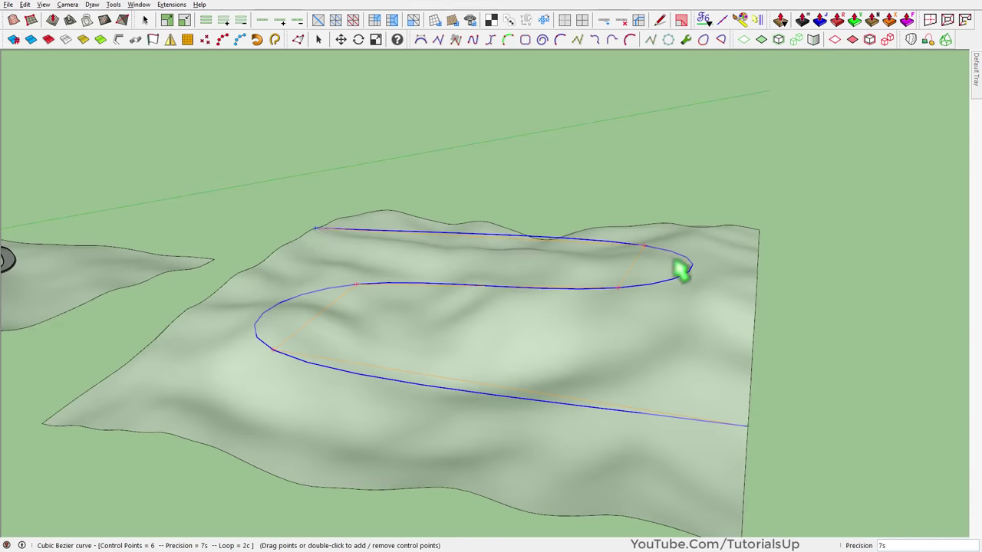
Orbit from low, side-on and wide views to check the curve over the middle patch.
{"action": "mouse_move", "coordinate": [681, 270]}
{"action": "middle_mouse_down"}
{"action": "mouse_move", "coordinate": [245, 250]}
{"action": "mouse_move", "coordinate": [291, 230]}
{"action": "mouse_move", "coordinate": [511, 213]}
{"action": "mouse_move", "coordinate": [832, 295]}
{"action": "middle_mouse_up"}
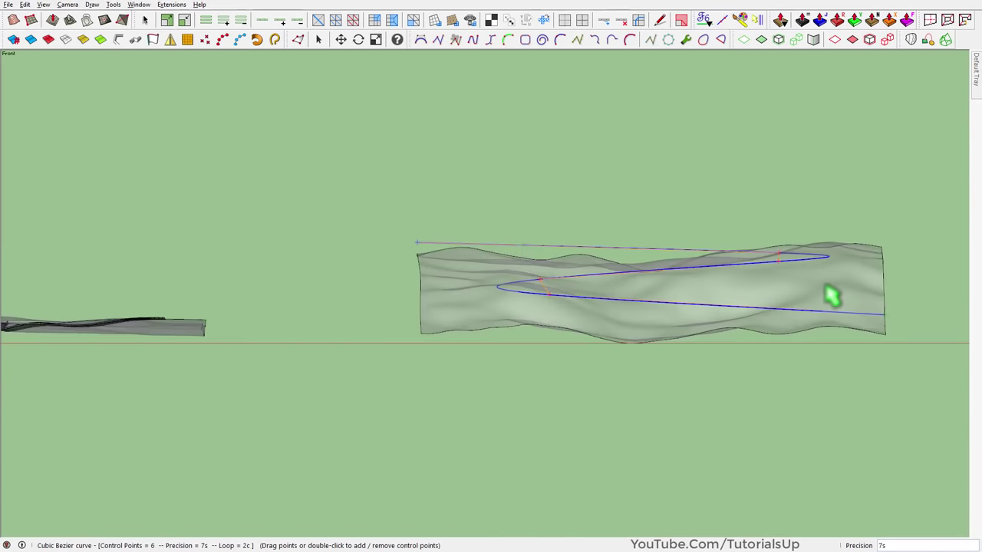
{"action": "scroll", "coordinate": [832, 296], "scroll_direction": "up", "scroll_amount": 3}
{"action": "middle_click_drag", "start_coordinate": [89, 330], "coordinate": [327, 318]}
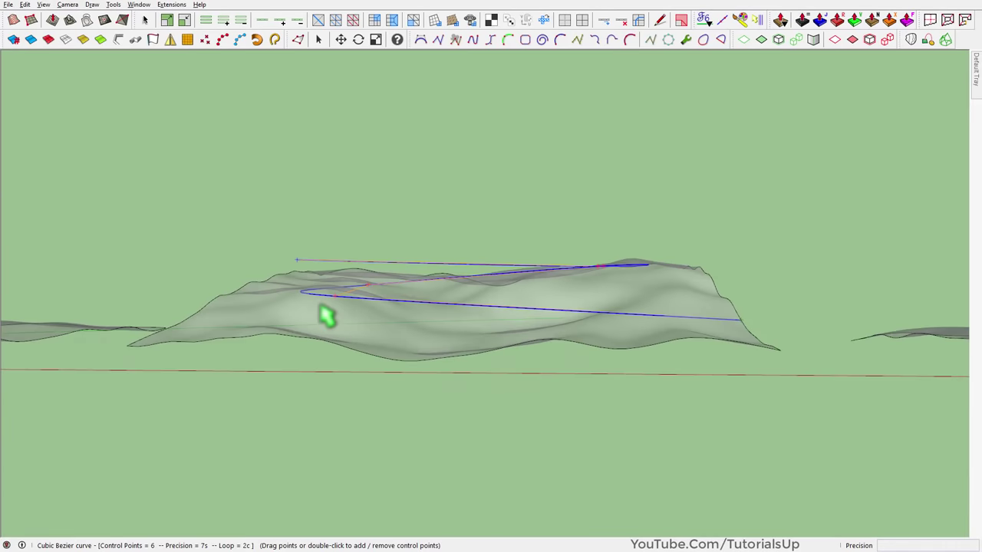
{"action": "scroll", "coordinate": [357, 296], "scroll_direction": "up", "scroll_amount": 3}
{"action": "scroll", "coordinate": [354, 286], "scroll_direction": "down", "scroll_amount": 1}
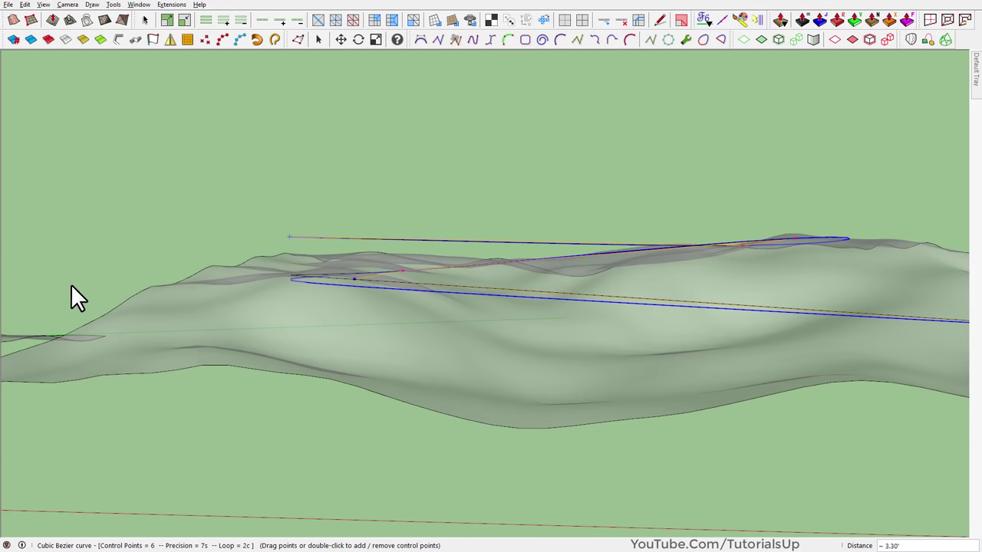
{"action": "mouse_move", "coordinate": [72, 298]}
{"action": "middle_mouse_down"}
{"action": "mouse_move", "coordinate": [416, 289]}
{"action": "mouse_move", "coordinate": [579, 301]}
{"action": "mouse_move", "coordinate": [500, 284]}
{"action": "mouse_move", "coordinate": [340, 329]}
{"action": "middle_mouse_up"}
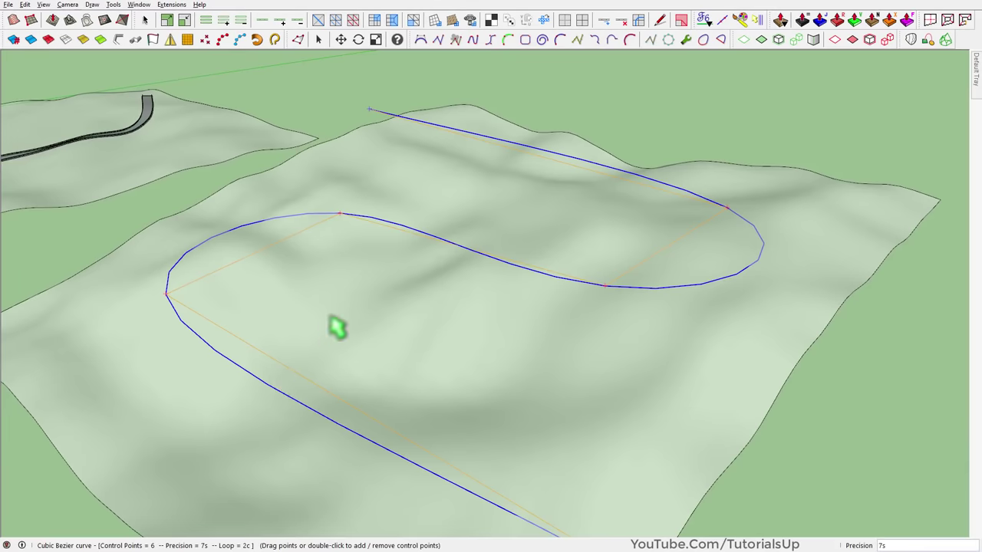
{"action": "scroll", "coordinate": [339, 329], "scroll_direction": "down", "scroll_amount": 3}
{"action": "middle_click_drag", "start_coordinate": [399, 450], "coordinate": [341, 349]}
{"action": "scroll", "coordinate": [384, 418], "scroll_direction": "up", "scroll_amount": 2}
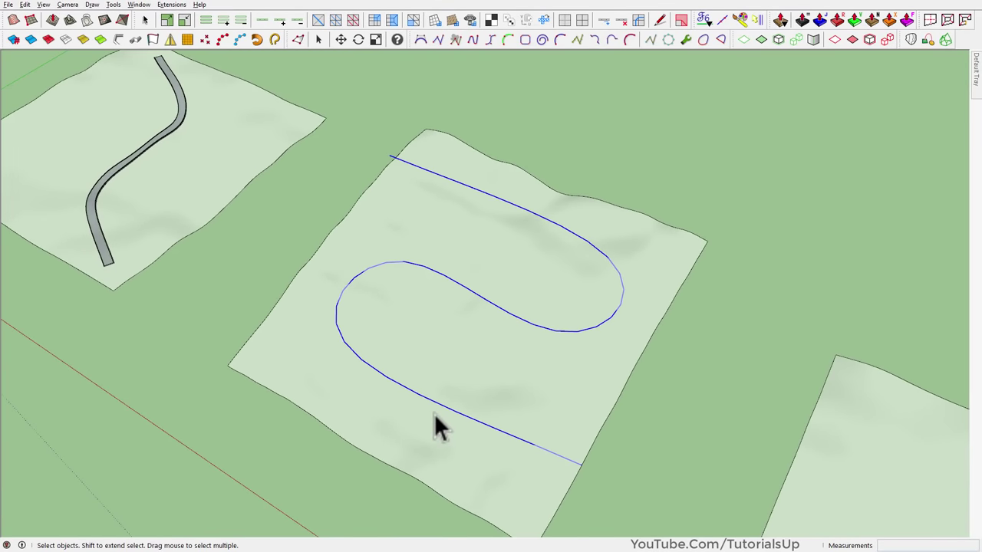
{"action": "middle_click_drag", "start_coordinate": [434, 418], "coordinate": [438, 391]}
Select the winding curve loop on the second terrain.
{"action": "left_click", "coordinate": [672, 421]}
{"action": "left_click", "coordinate": [466, 270]}
{"action": "mouse_move", "coordinate": [465, 270]}
{"action": "middle_mouse_down"}
{"action": "mouse_move", "coordinate": [620, 296]}
{"action": "mouse_move", "coordinate": [713, 212]}
{"action": "mouse_move", "coordinate": [438, 188]}
{"action": "mouse_move", "coordinate": [353, 62]}
{"action": "middle_mouse_up"}
{"action": "key", "text": "m"}
{"action": "key", "text": "space"}
{"action": "scroll", "coordinate": [388, 269], "scroll_direction": "up", "scroll_amount": 3}
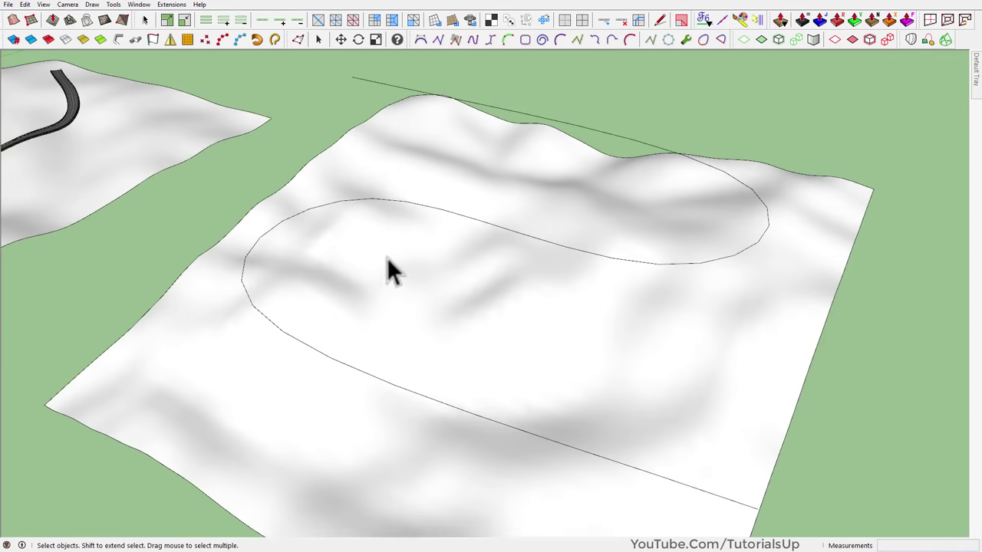
{"action": "scroll", "coordinate": [389, 269], "scroll_direction": "up", "scroll_amount": 2}
{"action": "mouse_move", "coordinate": [389, 269]}
{"action": "middle_mouse_down"}
{"action": "mouse_move", "coordinate": [335, 241]}
{"action": "mouse_move", "coordinate": [445, 188]}
{"action": "mouse_move", "coordinate": [526, 256]}
{"action": "middle_mouse_up"}
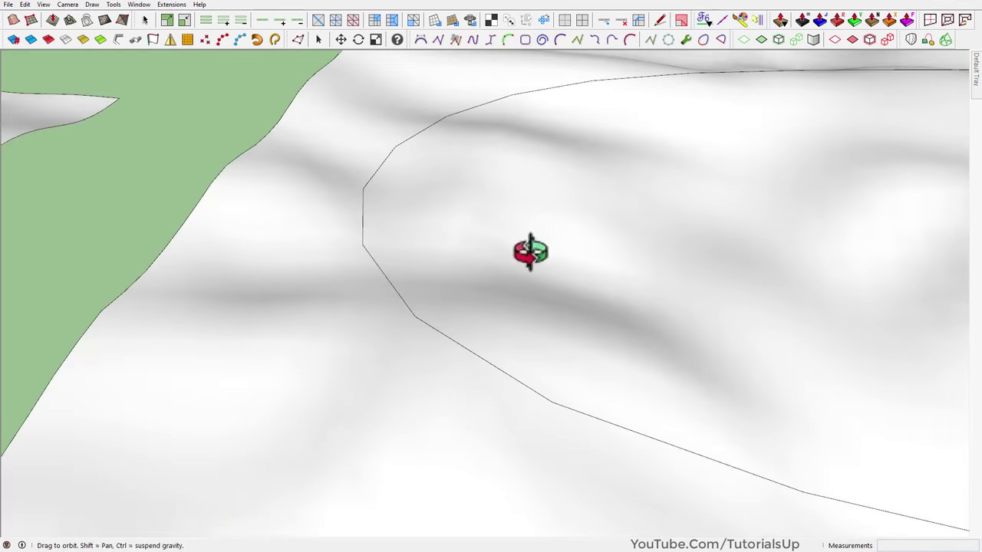
{"action": "scroll", "coordinate": [187, 405], "scroll_direction": "up", "scroll_amount": 3}
{"action": "scroll", "coordinate": [340, 233], "scroll_direction": "up", "scroll_amount": 2}
{"action": "left_click", "coordinate": [329, 222]}
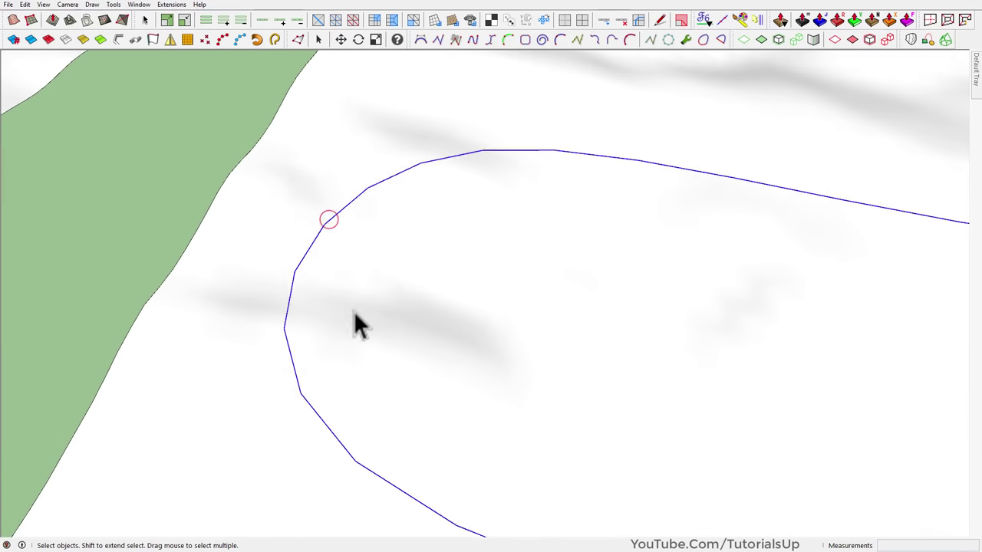
{"action": "middle_click_drag", "start_coordinate": [355, 324], "coordinate": [347, 266]}
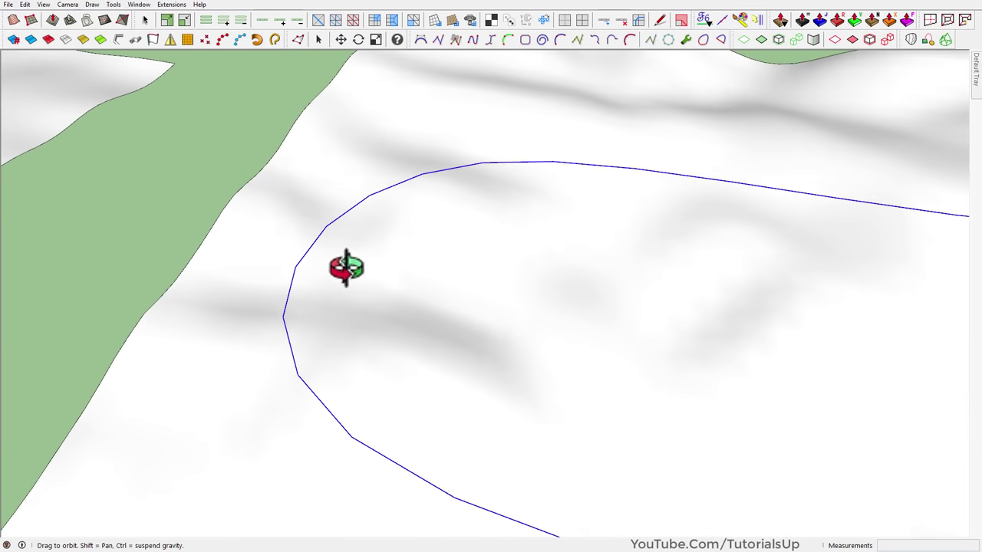
Edit the curve as a Bezier, set Precision to 20s, and commit the smoother curve.
{"action": "left_click", "coordinate": [650, 40]}
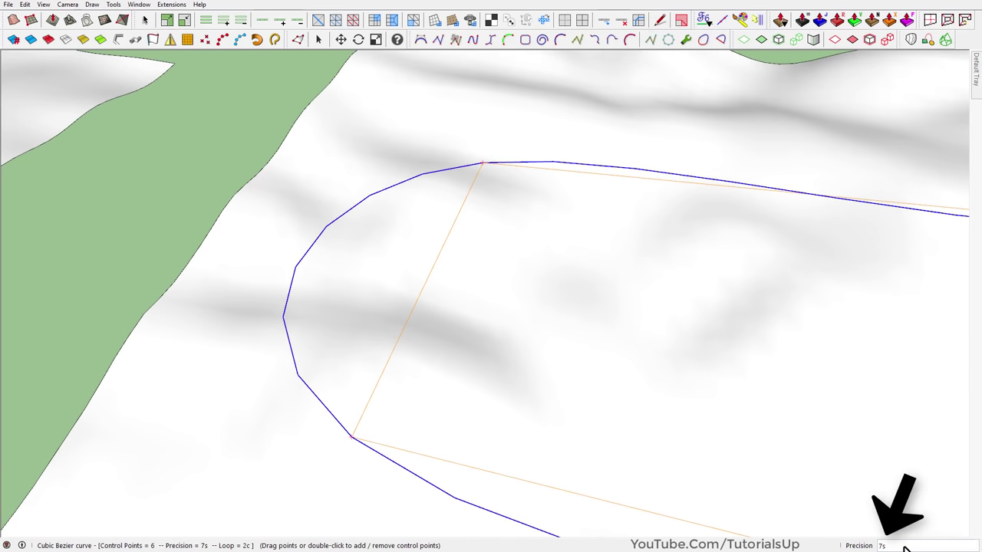
{"action": "type", "text": "s"}
{"action": "key", "text": "Return"}
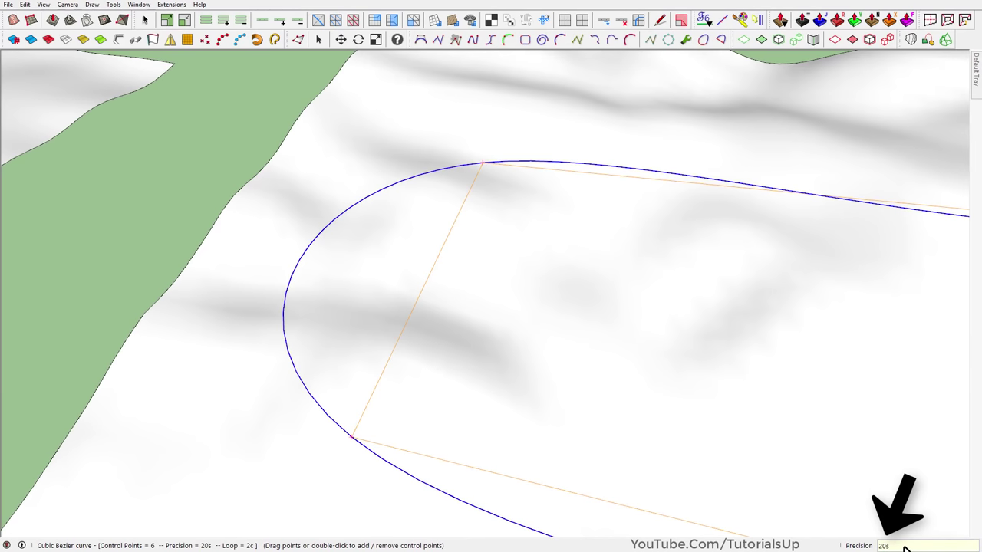
{"action": "scroll", "coordinate": [286, 378], "scroll_direction": "down", "scroll_amount": 5}
{"action": "middle_click_drag", "start_coordinate": [318, 379], "coordinate": [635, 244]}
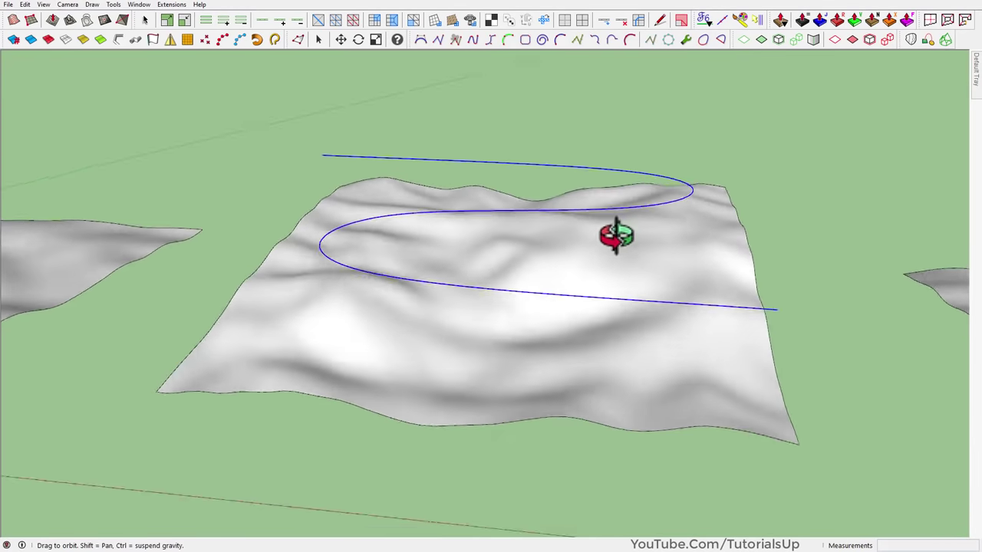
{"action": "scroll", "coordinate": [595, 278], "scroll_direction": "up", "scroll_amount": 3}
{"action": "middle_click_drag", "start_coordinate": [619, 300], "coordinate": [498, 367]}
{"action": "scroll", "coordinate": [479, 338], "scroll_direction": "up", "scroll_amount": 2}
{"action": "scroll", "coordinate": [466, 340], "scroll_direction": "down", "scroll_amount": 1}
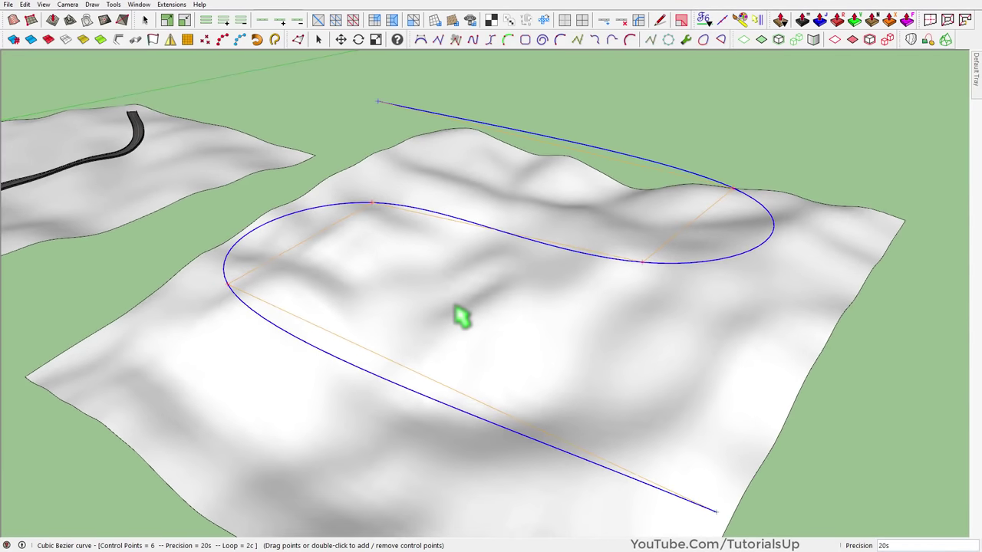
{"action": "key", "text": "space"}
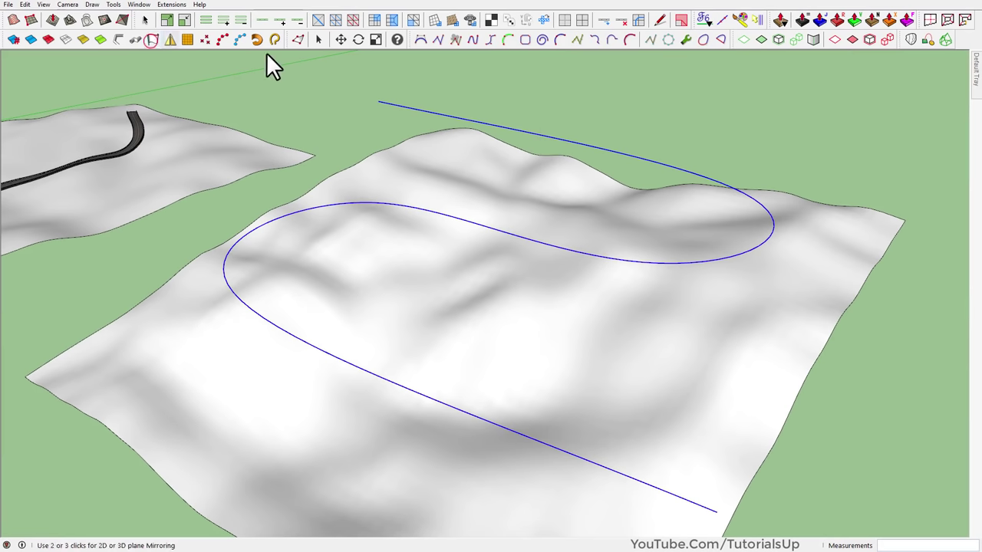
Extrude the winding curve into a thin flat road strip.
{"action": "left_click", "coordinate": [378, 102]}
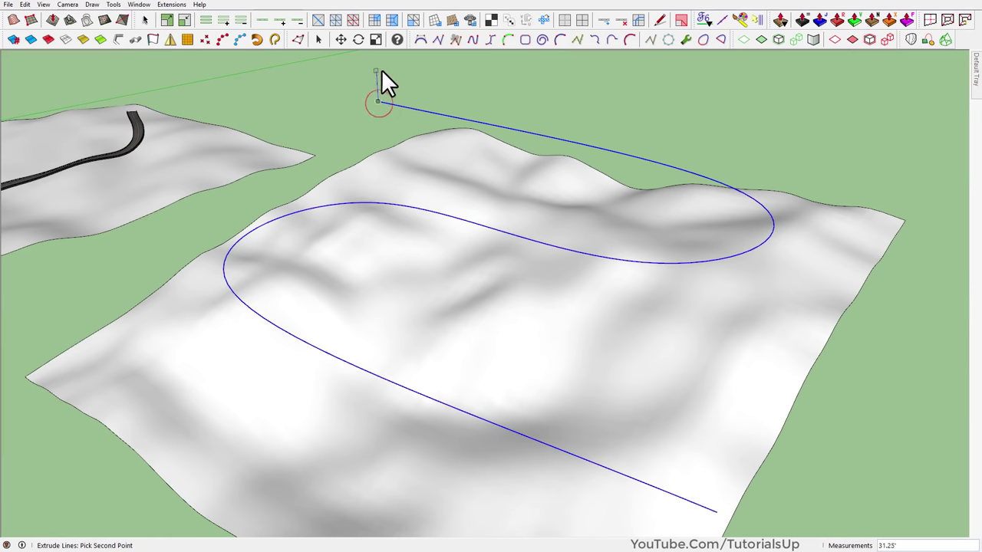
{"action": "left_click", "coordinate": [513, 100]}
{"action": "key", "text": "space"}
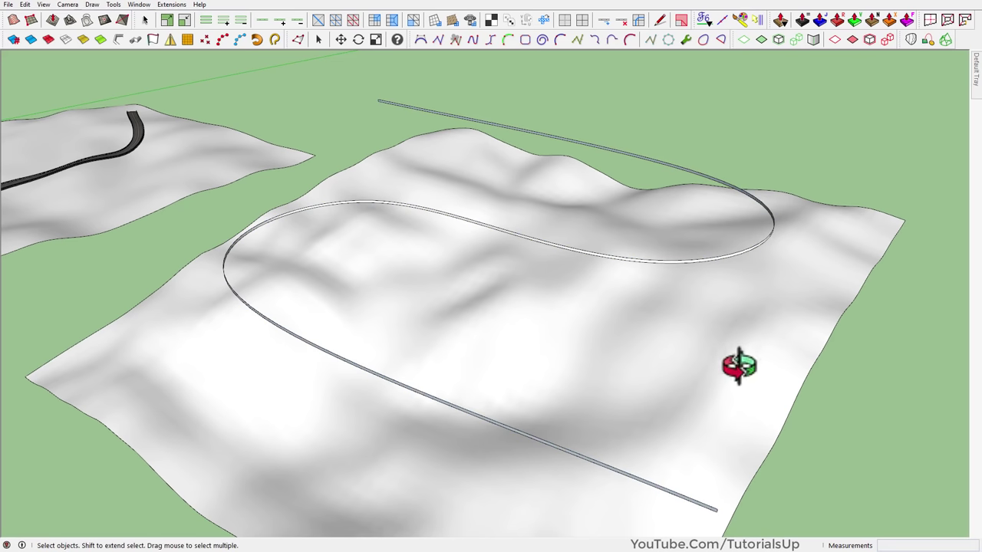
{"action": "middle_click_drag", "start_coordinate": [739, 366], "coordinate": [128, 360]}
{"action": "scroll", "coordinate": [112, 322], "scroll_direction": "up", "scroll_amount": 5}
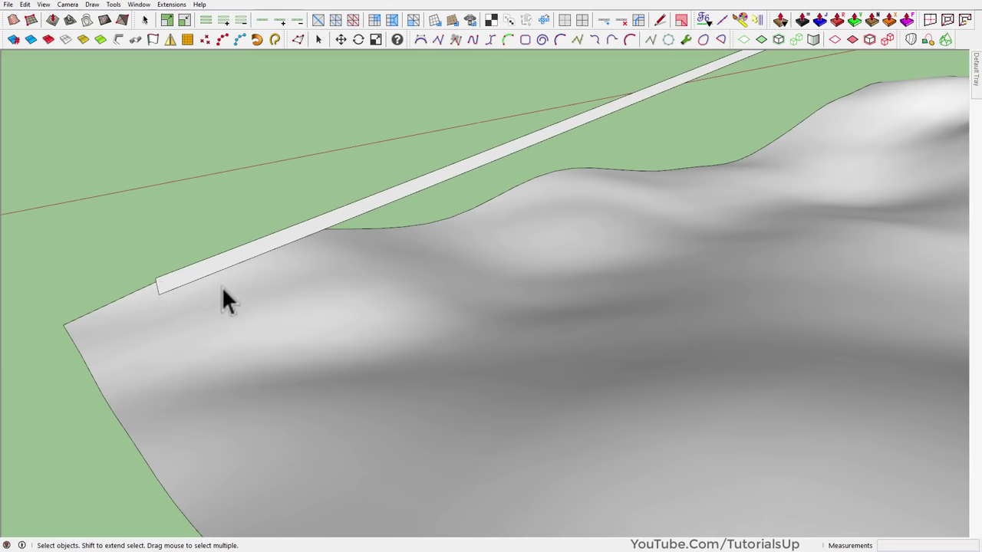
{"action": "middle_click_drag", "start_coordinate": [222, 287], "coordinate": [313, 246]}
Joint Push Pull the strip face by 8.00' into a solid road slab.
{"action": "left_click", "coordinate": [311, 240]}
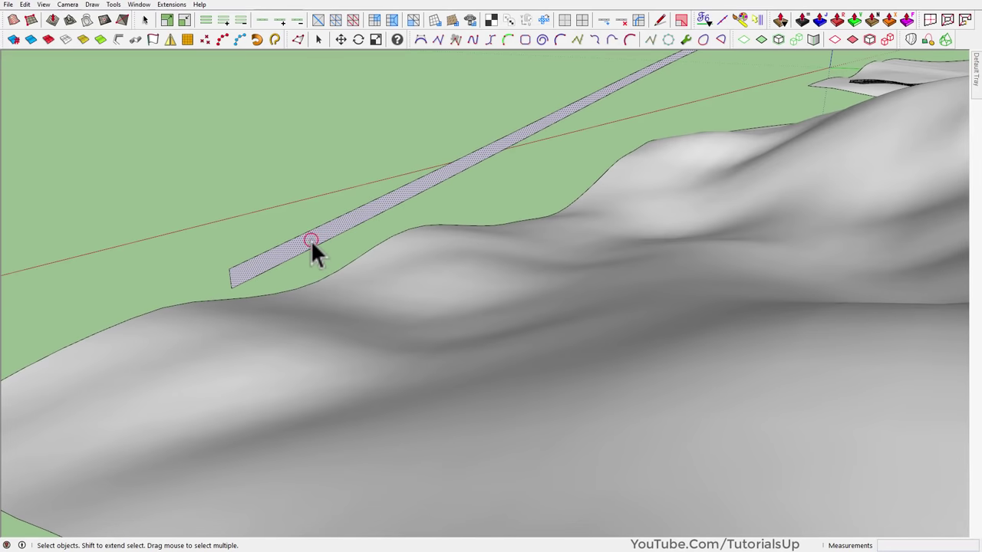
{"action": "double_click", "coordinate": [311, 241]}
{"action": "left_click", "coordinate": [871, 19]}
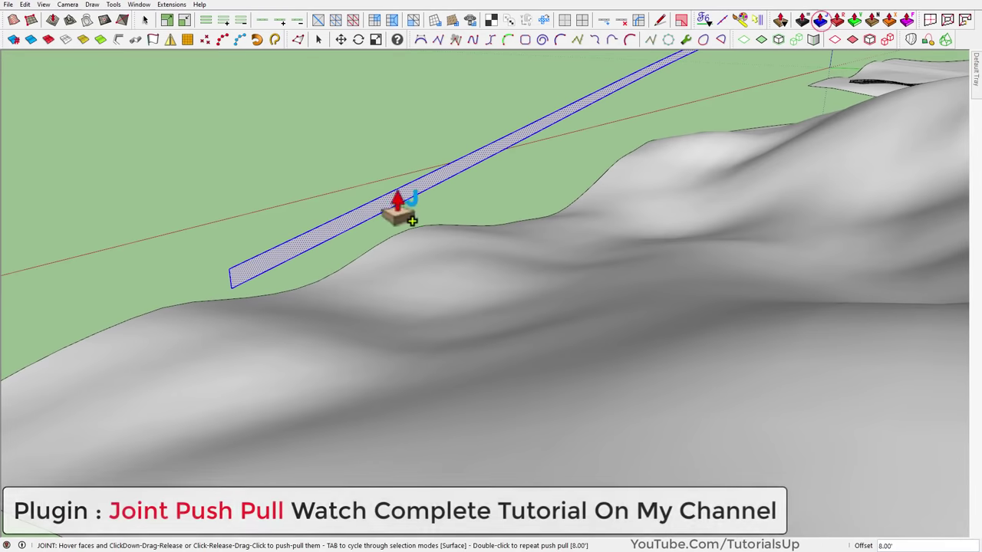
{"action": "left_click", "coordinate": [300, 284]}
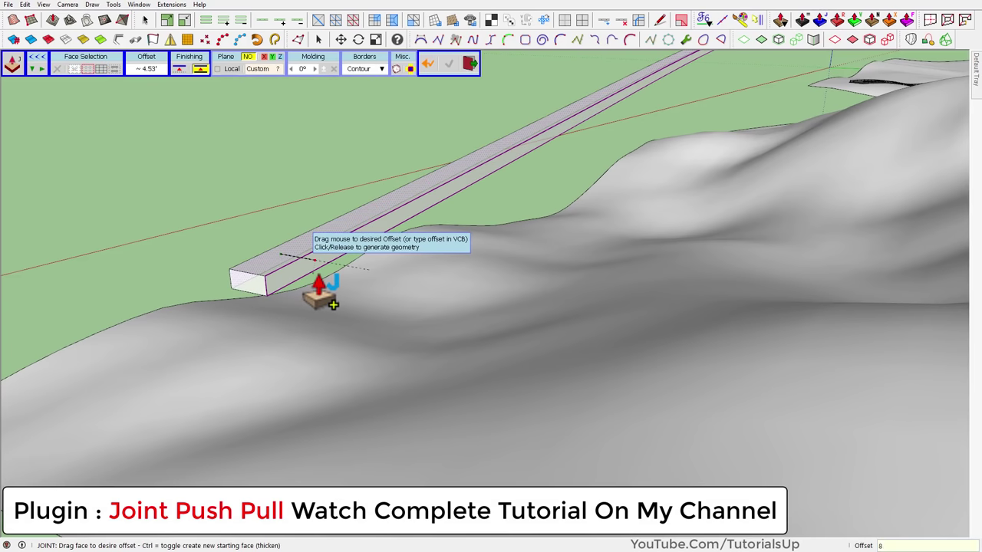
{"action": "type", "text": "8"}
{"action": "key", "text": "Return"}
{"action": "scroll", "coordinate": [280, 268], "scroll_direction": "up", "scroll_amount": 5}
{"action": "middle_click_drag", "start_coordinate": [281, 268], "coordinate": [685, 351]}
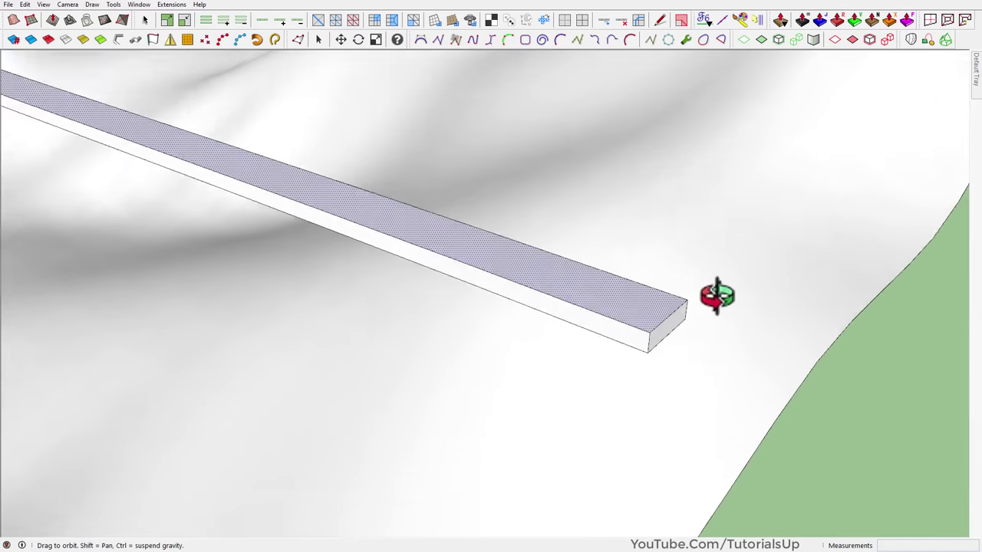
{"action": "left_click", "coordinate": [650, 337]}
{"action": "key", "text": "space"}
{"action": "scroll", "coordinate": [563, 379], "scroll_direction": "down", "scroll_amount": 5}
Lift a copy of the road above the original.
{"action": "scroll", "coordinate": [563, 380], "scroll_direction": "down", "scroll_amount": 5}
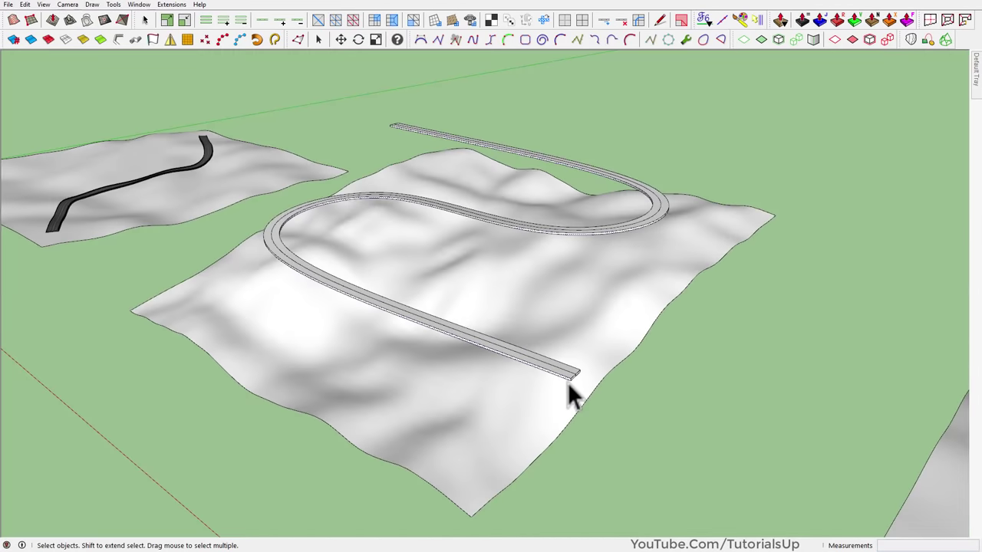
{"action": "scroll", "coordinate": [571, 395], "scroll_direction": "up", "scroll_amount": 5}
{"action": "double_click", "coordinate": [565, 387]}
{"action": "scroll", "coordinate": [572, 387], "scroll_direction": "up", "scroll_amount": 5}
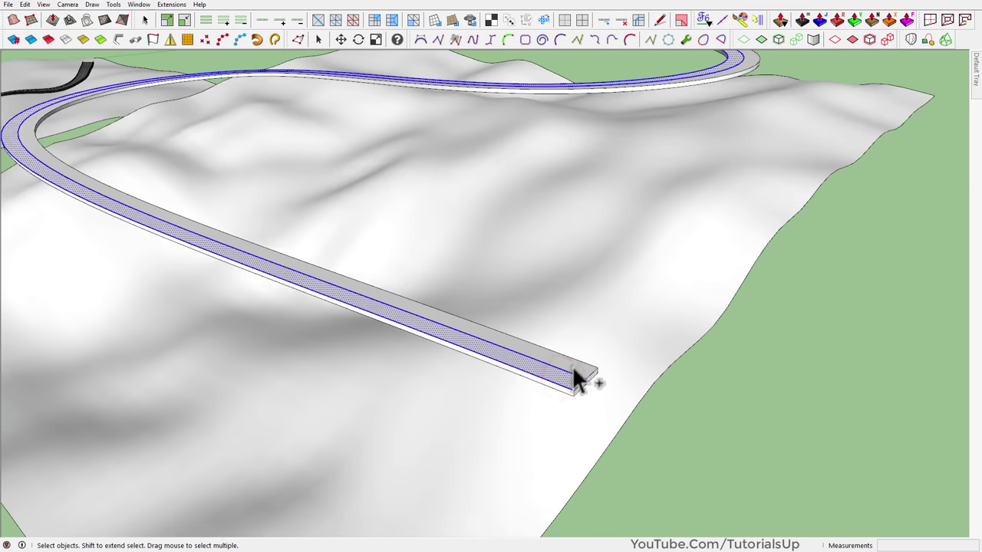
{"action": "scroll", "coordinate": [517, 456], "scroll_direction": "down", "scroll_amount": 5}
{"action": "middle_click_drag", "start_coordinate": [504, 284], "coordinate": [401, 154]}
{"action": "scroll", "coordinate": [417, 156], "scroll_direction": "up", "scroll_amount": 2}
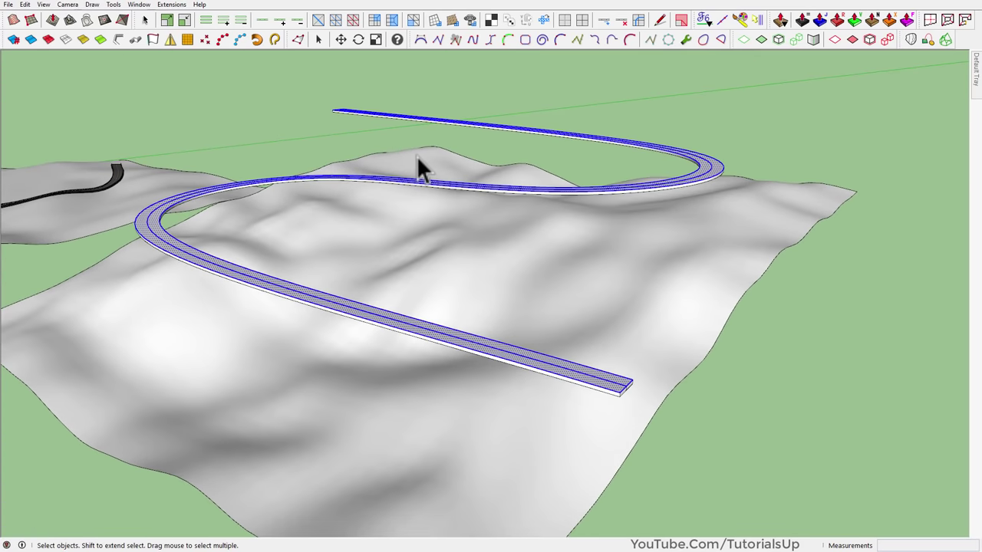
{"action": "left_click", "coordinate": [852, 150], "text": "ctrl"}
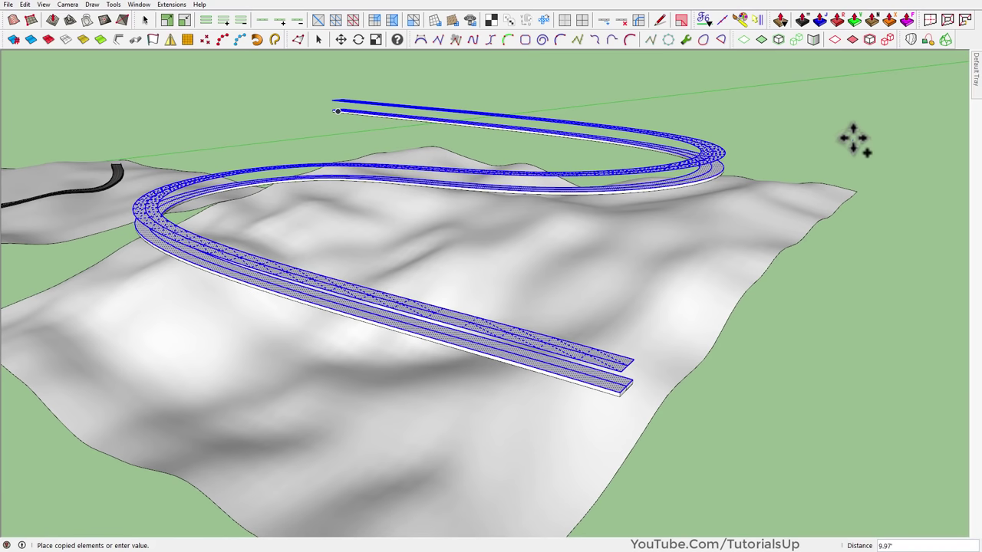
{"action": "left_click", "coordinate": [853, 140]}
{"action": "key", "text": "space"}
Delete the lower duplicate road.
{"action": "double_click", "coordinate": [716, 171]}
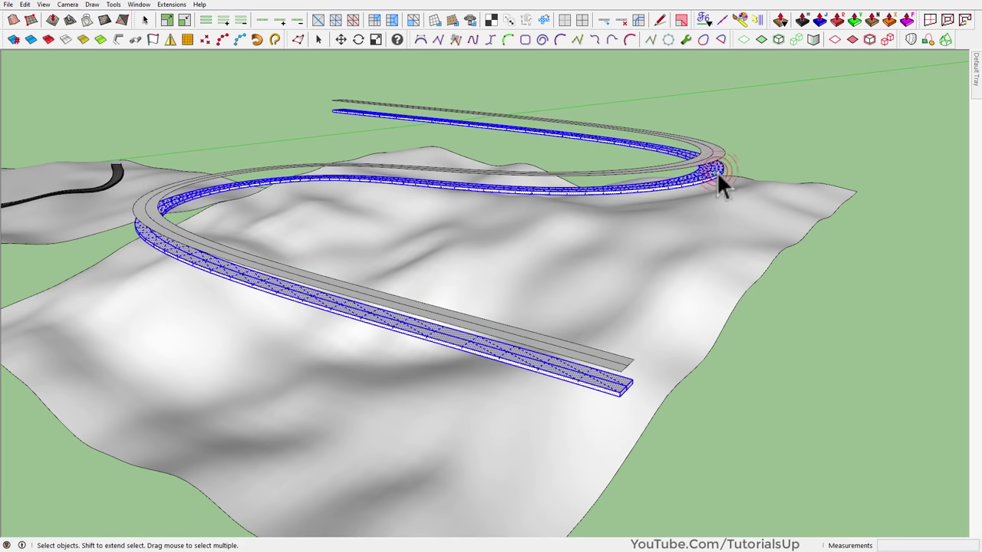
{"action": "key", "text": "Delete"}
{"action": "key", "text": "space"}
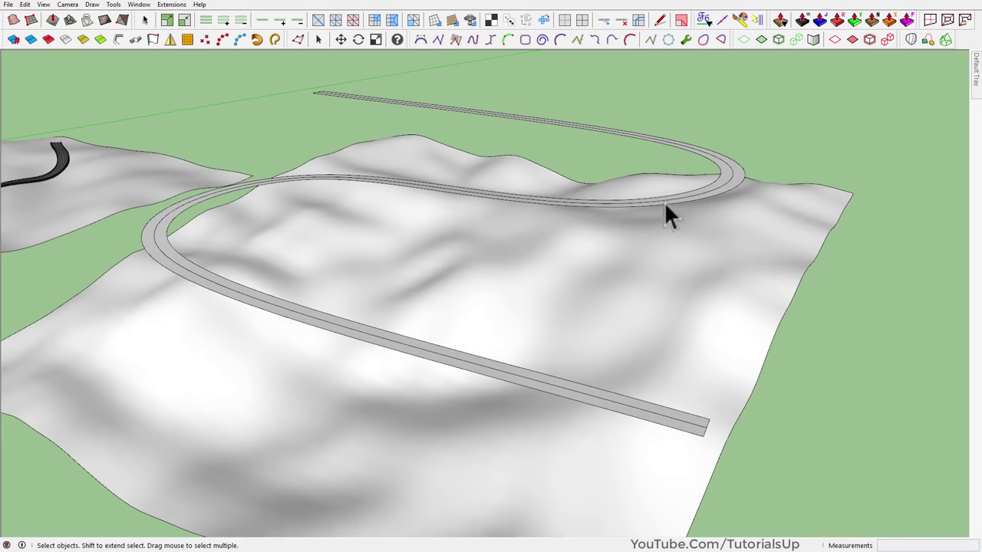
Explode the road's curves and unsmooth its edges to expose the quad faces.
{"action": "triple_click", "coordinate": [665, 197]}
{"action": "right_click", "coordinate": [666, 197]}
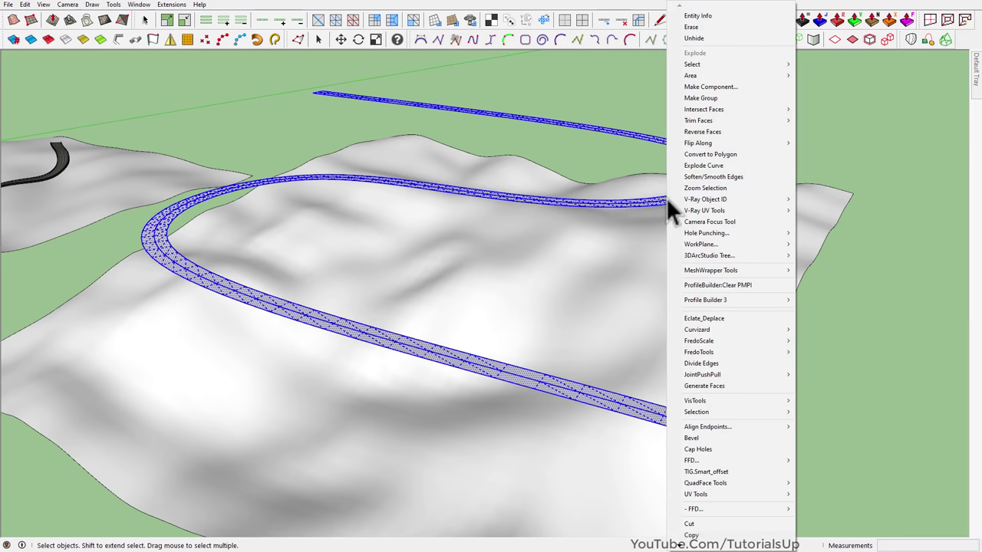
{"action": "left_click", "coordinate": [754, 165]}
{"action": "middle_click_drag", "start_coordinate": [460, 340], "coordinate": [467, 427]}
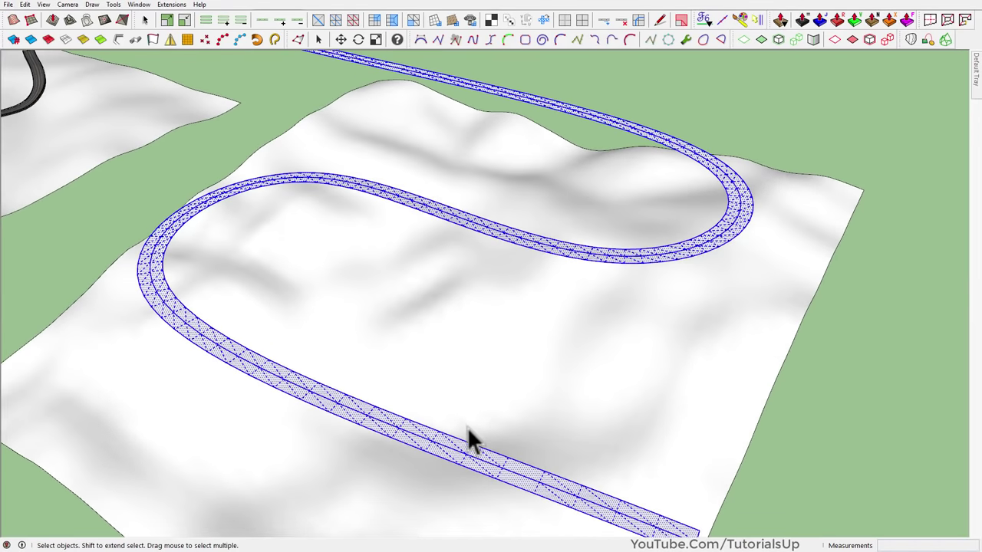
{"action": "left_click", "coordinate": [583, 20]}
{"action": "left_click", "coordinate": [783, 119]}
Loop-select the road strip's faces and orient them all the same way.
{"action": "scroll", "coordinate": [410, 428], "scroll_direction": "down", "scroll_amount": 3}
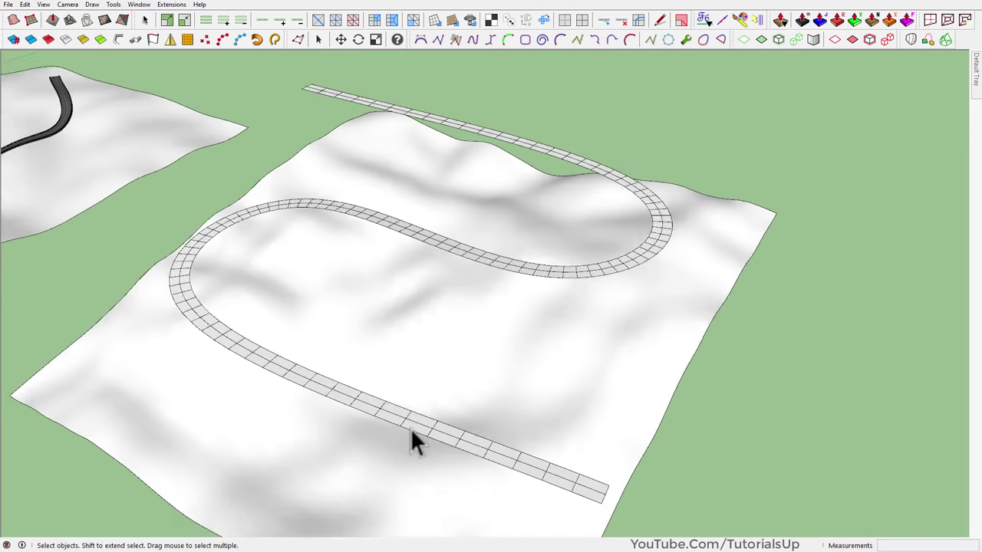
{"action": "scroll", "coordinate": [410, 421], "scroll_direction": "up", "scroll_amount": 2}
{"action": "left_click", "coordinate": [412, 420]}
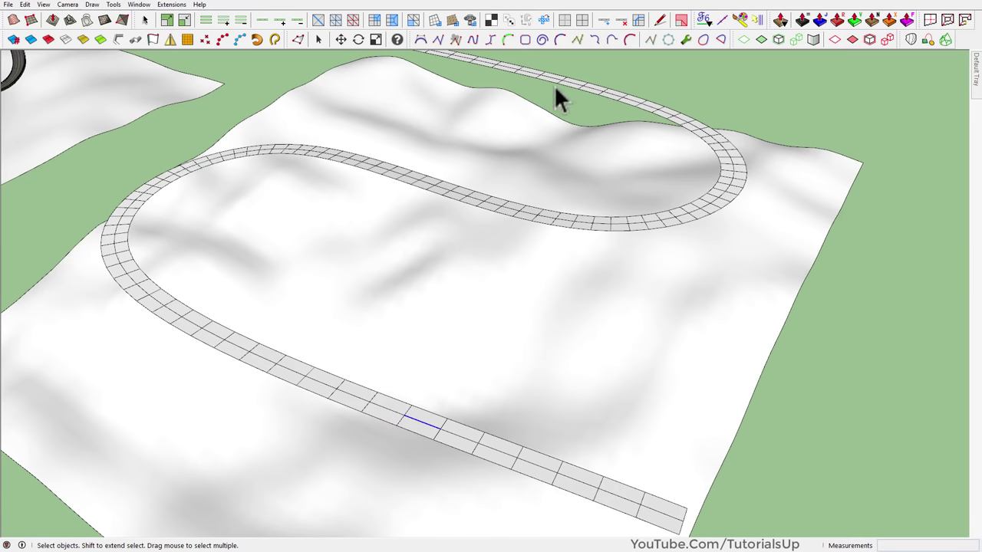
{"action": "left_click", "coordinate": [626, 23]}
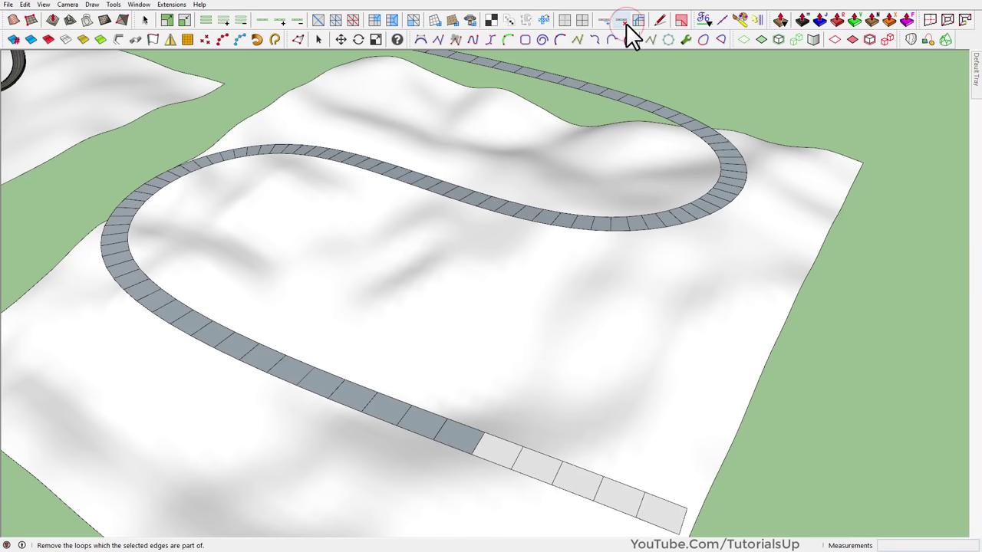
{"action": "right_click", "coordinate": [494, 452]}
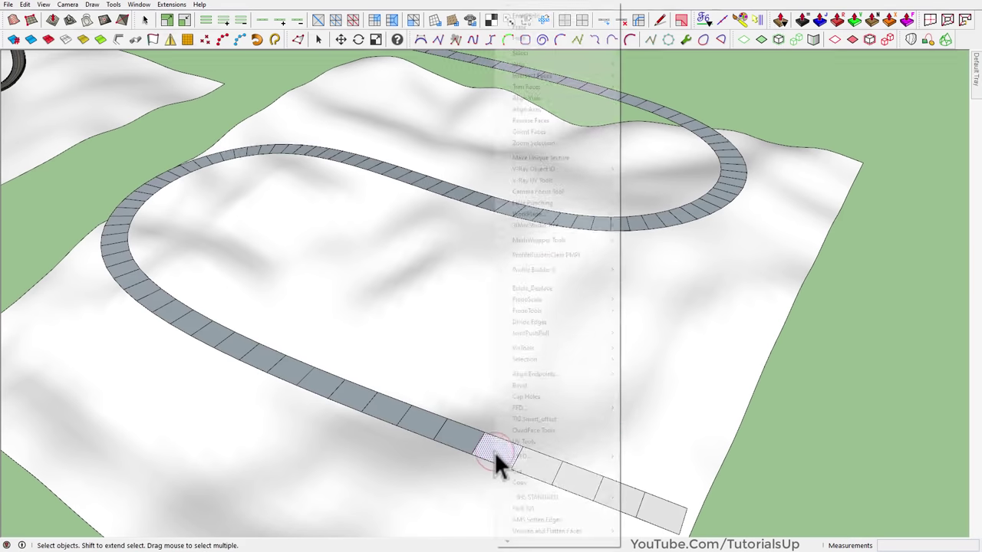
{"action": "left_click", "coordinate": [558, 132]}
{"action": "scroll", "coordinate": [399, 264], "scroll_direction": "down", "scroll_amount": 5}
From a top view, loop-select the edges along the left hairpin's inner curve.
{"action": "middle_click_drag", "start_coordinate": [498, 249], "coordinate": [478, 458]}
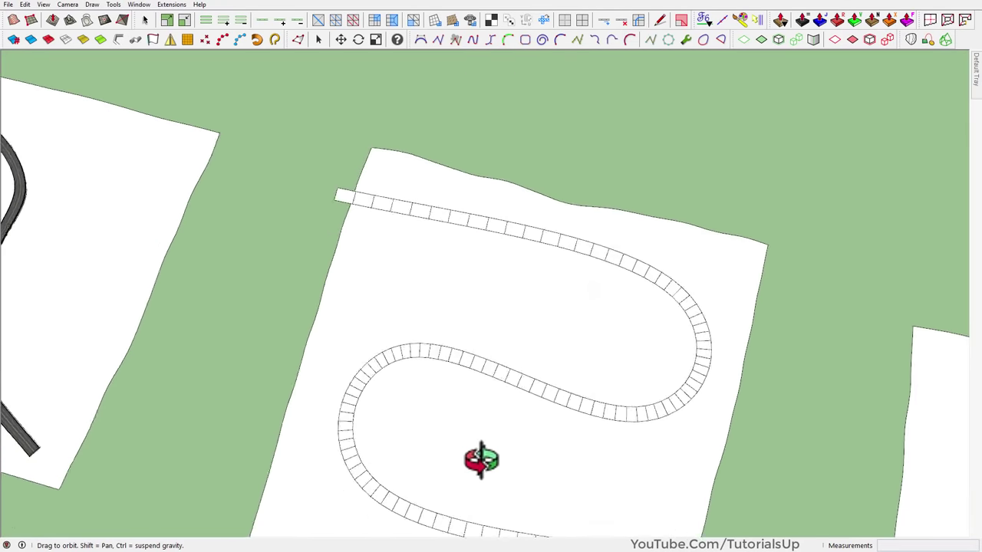
{"action": "scroll", "coordinate": [541, 453], "scroll_direction": "up", "scroll_amount": 3}
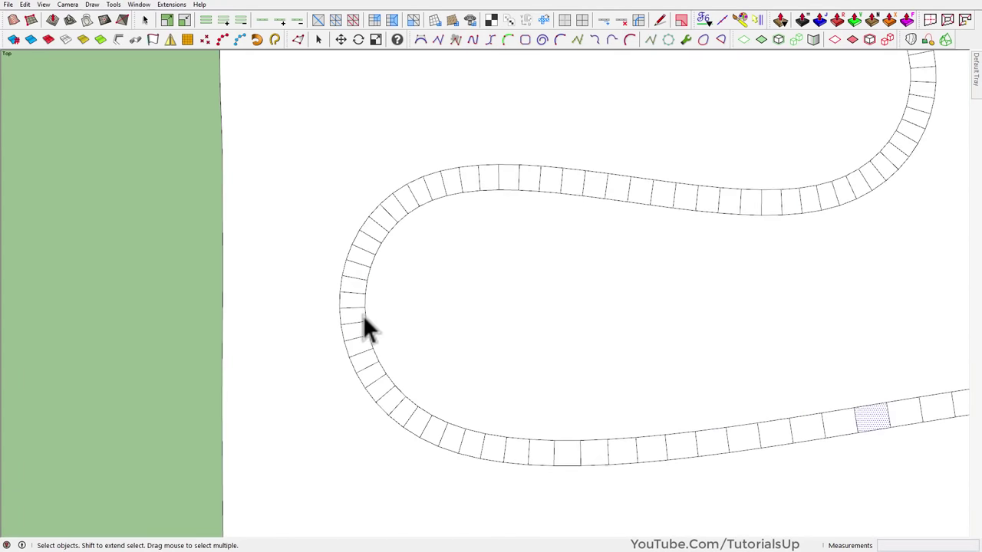
{"action": "scroll", "coordinate": [366, 328], "scroll_direction": "up", "scroll_amount": 2}
{"action": "left_click", "coordinate": [366, 295]}
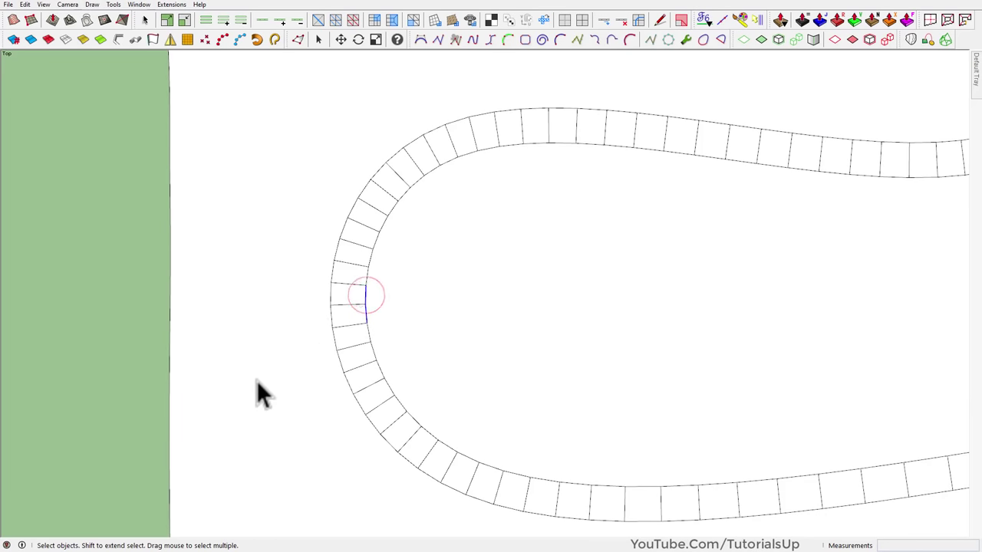
{"action": "scroll", "coordinate": [265, 387], "scroll_direction": "down", "scroll_amount": 3}
{"action": "scroll", "coordinate": [377, 318], "scroll_direction": "up", "scroll_amount": 2}
{"action": "scroll", "coordinate": [259, 237], "scroll_direction": "down", "scroll_amount": 2}
{"action": "scroll", "coordinate": [294, 332], "scroll_direction": "up", "scroll_amount": 2}
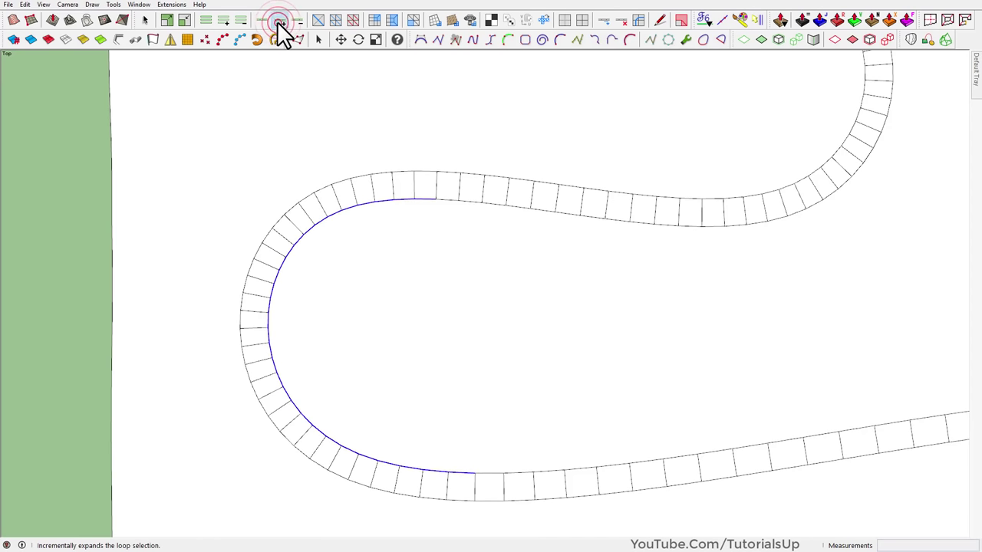
{"action": "left_click", "coordinate": [556, 470], "text": "ctrl"}
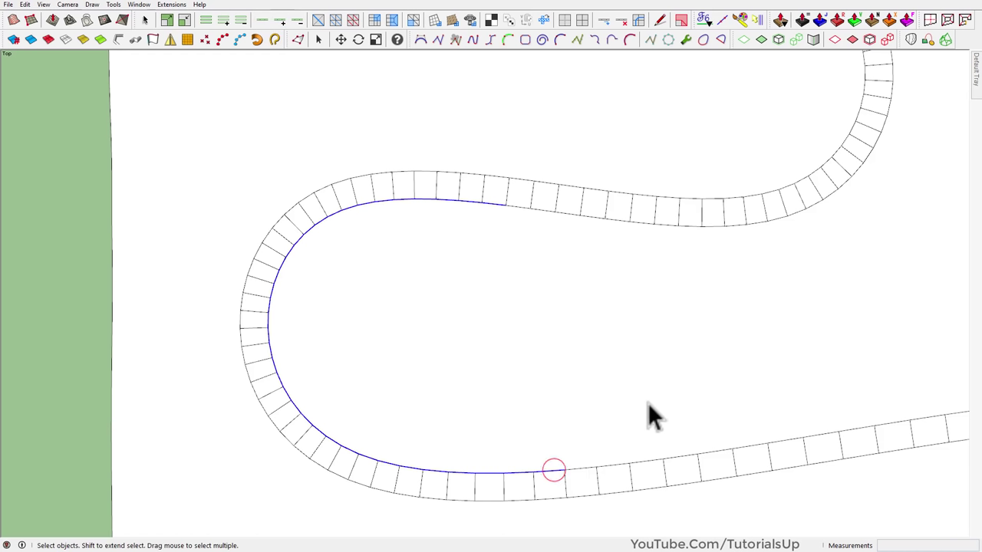
{"action": "left_click", "coordinate": [543, 469], "text": "shift"}
Scale the selected inner edges to 0.92 along the red axis.
{"action": "key", "text": "s"}
{"action": "middle_click_drag", "start_coordinate": [384, 412], "coordinate": [288, 231]}
{"action": "scroll", "coordinate": [416, 296], "scroll_direction": "up", "scroll_amount": 3}
{"action": "scroll", "coordinate": [374, 273], "scroll_direction": "up", "scroll_amount": 2}
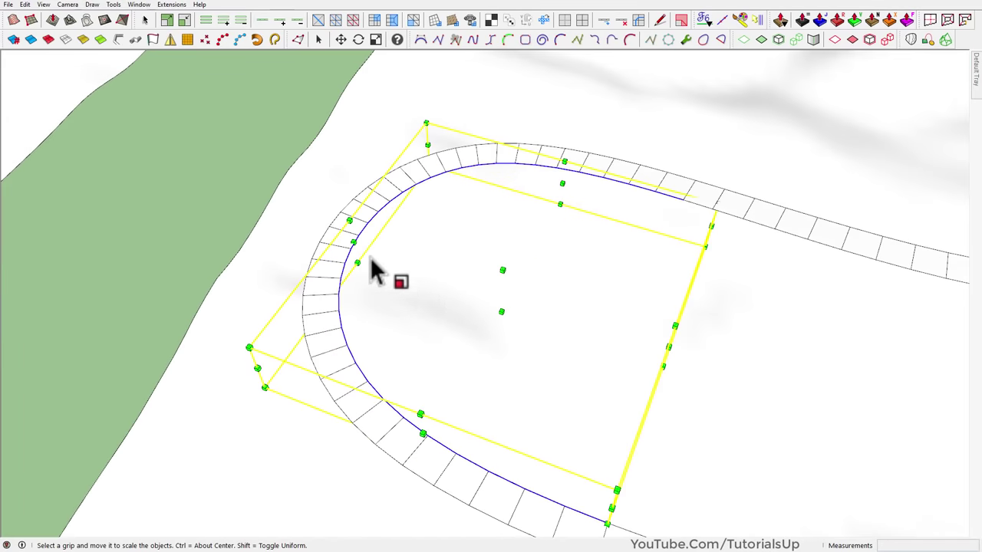
{"action": "middle_click_drag", "start_coordinate": [706, 494], "coordinate": [511, 455]}
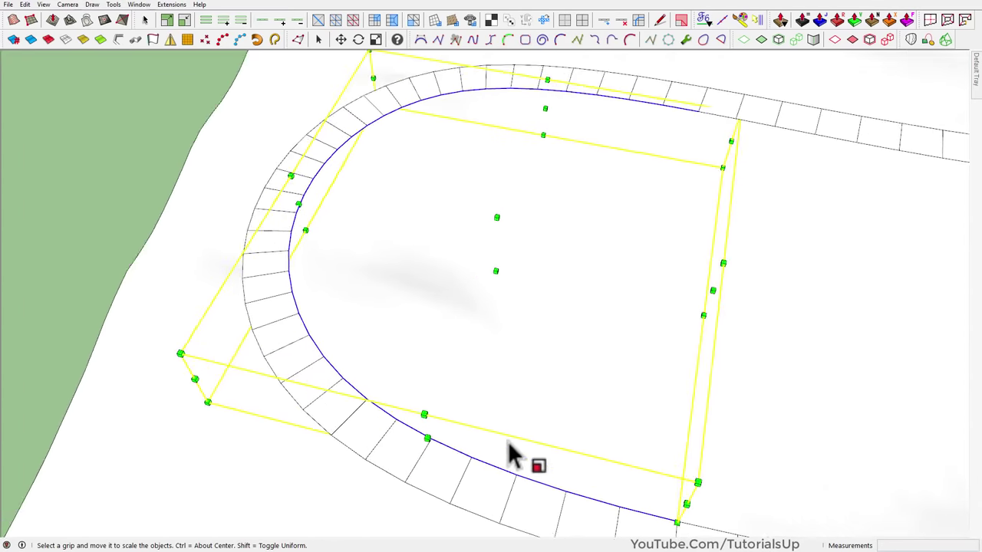
{"action": "left_click_drag", "start_coordinate": [299, 204], "coordinate": [329, 211]}
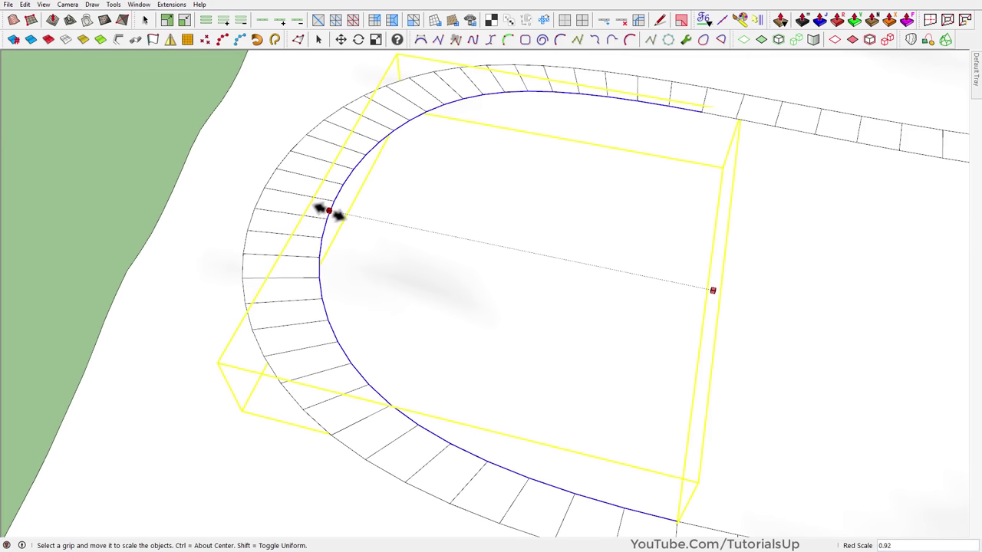
{"action": "left_click_drag", "start_coordinate": [329, 211], "coordinate": [330, 212]}
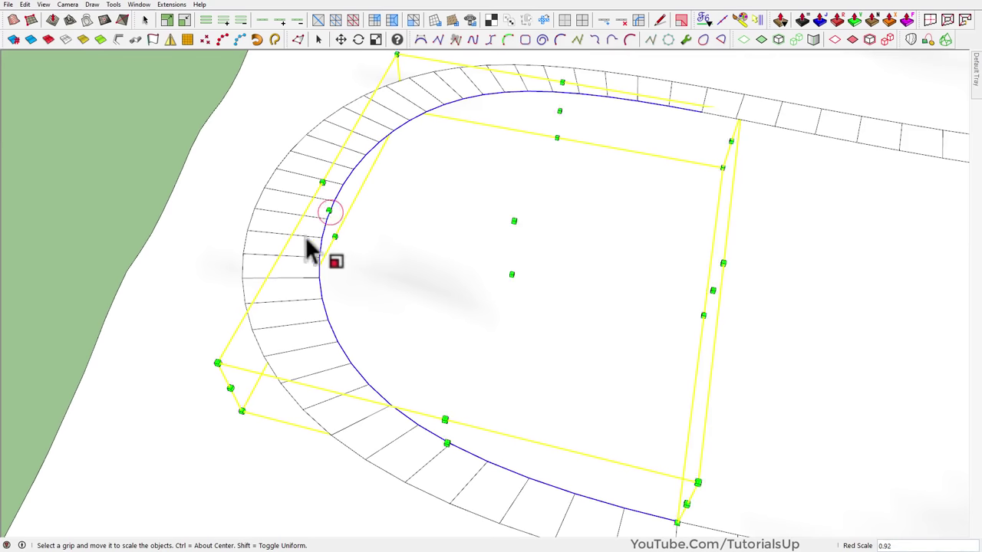
{"action": "mouse_move", "coordinate": [305, 236]}
{"action": "middle_mouse_down"}
{"action": "mouse_move", "coordinate": [366, 434]}
{"action": "mouse_move", "coordinate": [373, 384]}
{"action": "mouse_move", "coordinate": [307, 208]}
{"action": "mouse_move", "coordinate": [307, 103]}
{"action": "mouse_move", "coordinate": [314, 253]}
{"action": "mouse_move", "coordinate": [302, 361]}
{"action": "middle_mouse_up"}
Select the right hairpin's inner edges, growing the loop along the bend.
{"action": "scroll", "coordinate": [303, 362], "scroll_direction": "down", "scroll_amount": 5}
{"action": "key", "text": "space"}
{"action": "scroll", "coordinate": [694, 192], "scroll_direction": "up", "scroll_amount": 5}
{"action": "middle_click_drag", "start_coordinate": [591, 215], "coordinate": [599, 232]}
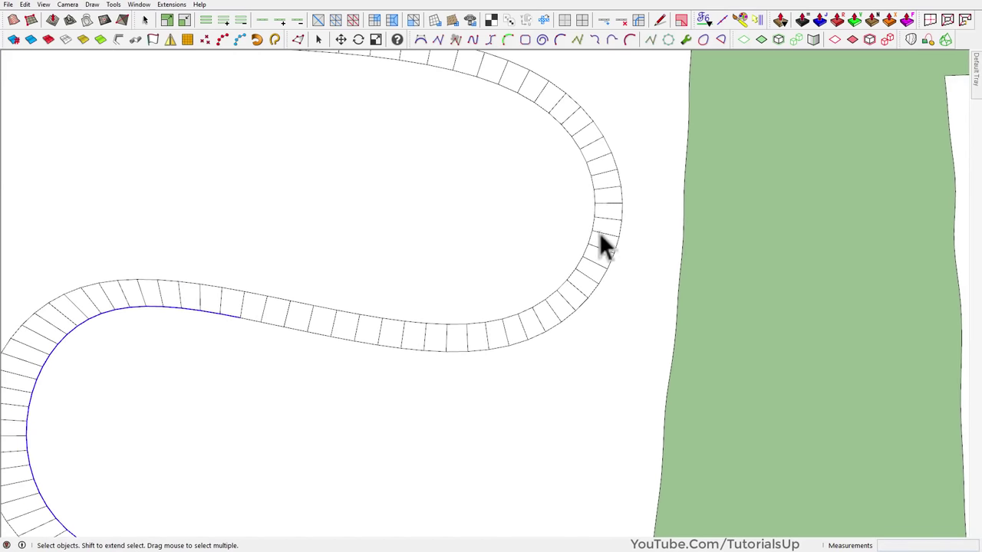
{"action": "scroll", "coordinate": [602, 238], "scroll_direction": "up", "scroll_amount": 2}
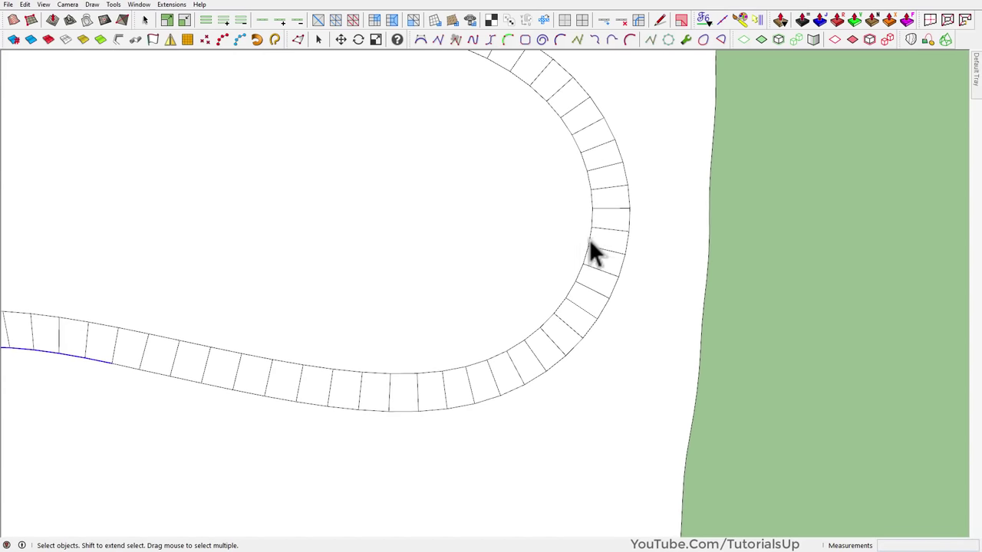
{"action": "scroll", "coordinate": [592, 230], "scroll_direction": "down", "scroll_amount": 3}
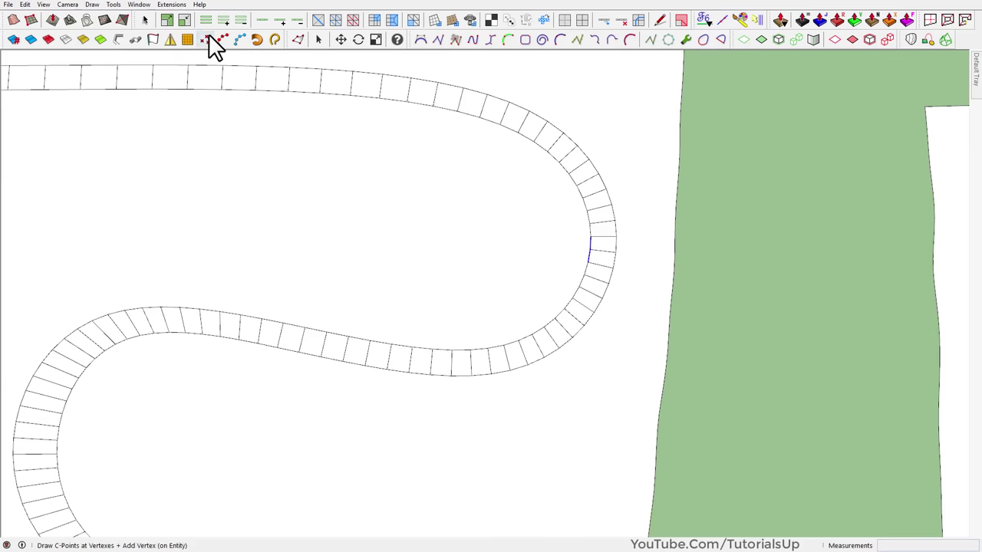
{"action": "left_click", "coordinate": [282, 21]}
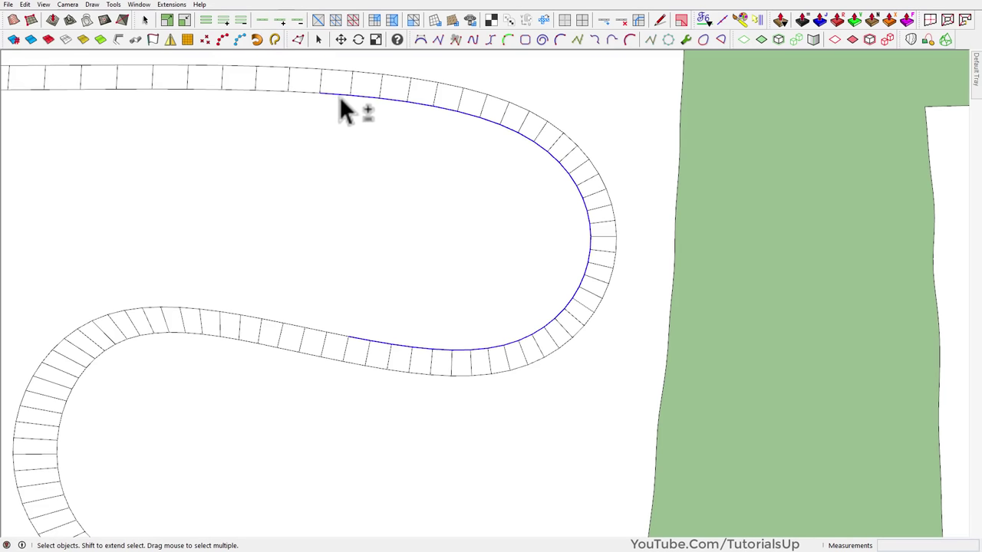
Scale the right bend's inner edges to 0.97 along red.
{"action": "middle_click_drag", "start_coordinate": [488, 300], "coordinate": [570, 176]}
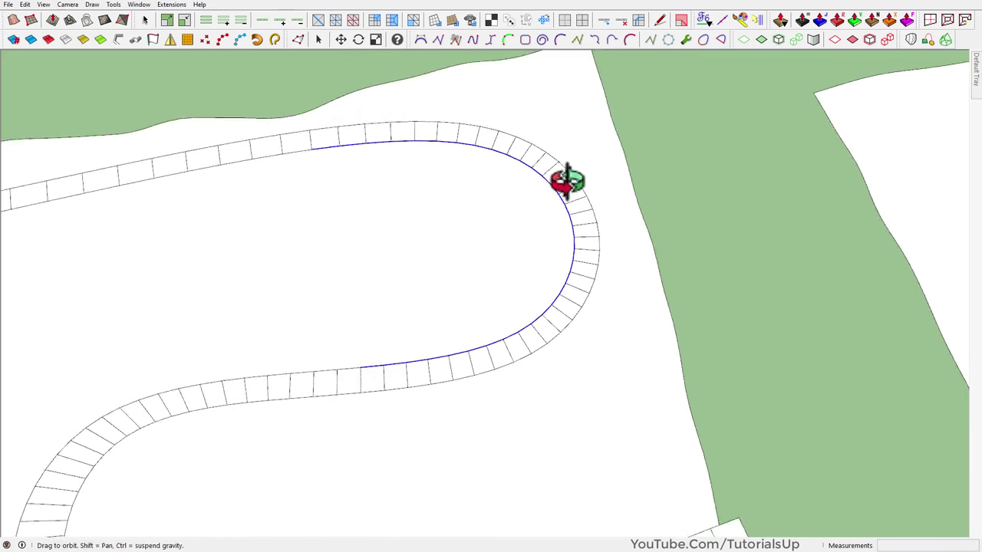
{"action": "key", "text": "s"}
{"action": "left_click_drag", "start_coordinate": [559, 210], "coordinate": [536, 219]}
{"action": "key", "text": "space"}
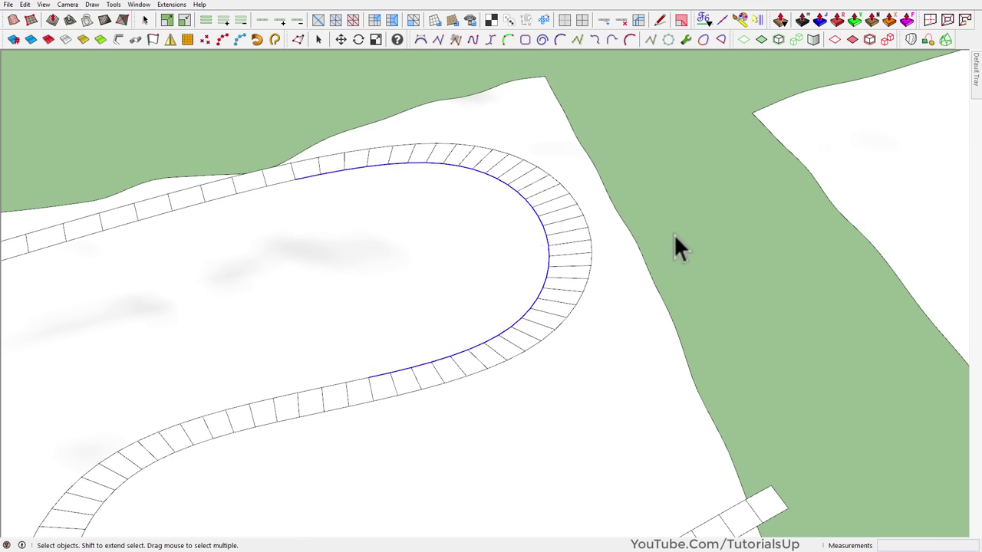
{"action": "scroll", "coordinate": [674, 234], "scroll_direction": "down", "scroll_amount": 3}
{"action": "mouse_move", "coordinate": [621, 212]}
{"action": "middle_mouse_down"}
{"action": "mouse_move", "coordinate": [535, 321]}
{"action": "mouse_move", "coordinate": [445, 406]}
{"action": "mouse_move", "coordinate": [307, 84]}
{"action": "mouse_move", "coordinate": [314, 105]}
{"action": "middle_mouse_up"}
{"action": "scroll", "coordinate": [537, 237], "scroll_direction": "up", "scroll_amount": 3}
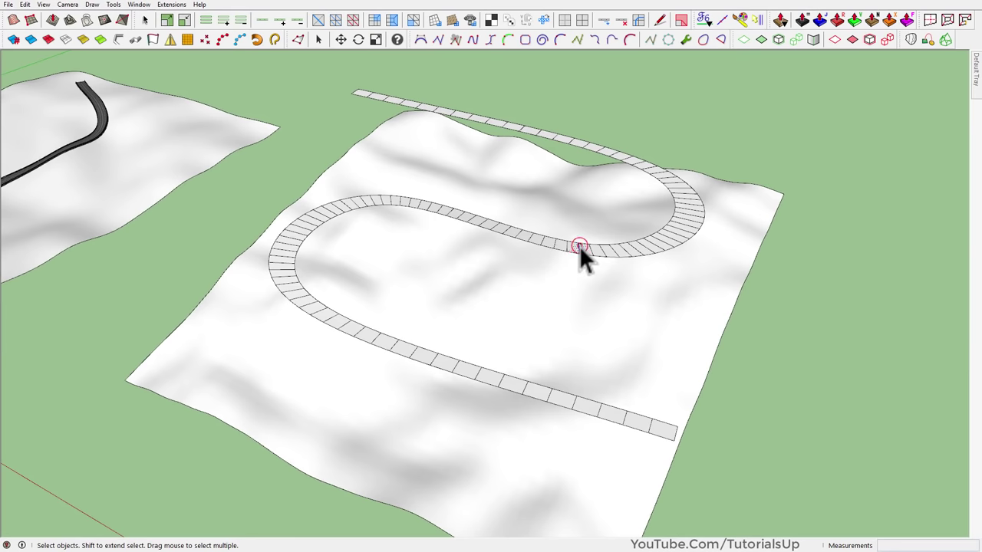
Select the entire winding road strip with a triple-click.
{"action": "left_click", "coordinate": [579, 247]}
{"action": "scroll", "coordinate": [94, 268], "scroll_direction": "down", "scroll_amount": 1}
{"action": "scroll", "coordinate": [95, 268], "scroll_direction": "down", "scroll_amount": 1}
{"action": "scroll", "coordinate": [508, 269], "scroll_direction": "up", "scroll_amount": 2}
{"action": "middle_click_drag", "start_coordinate": [531, 315], "coordinate": [606, 399]}
{"action": "triple_click", "coordinate": [419, 387]}
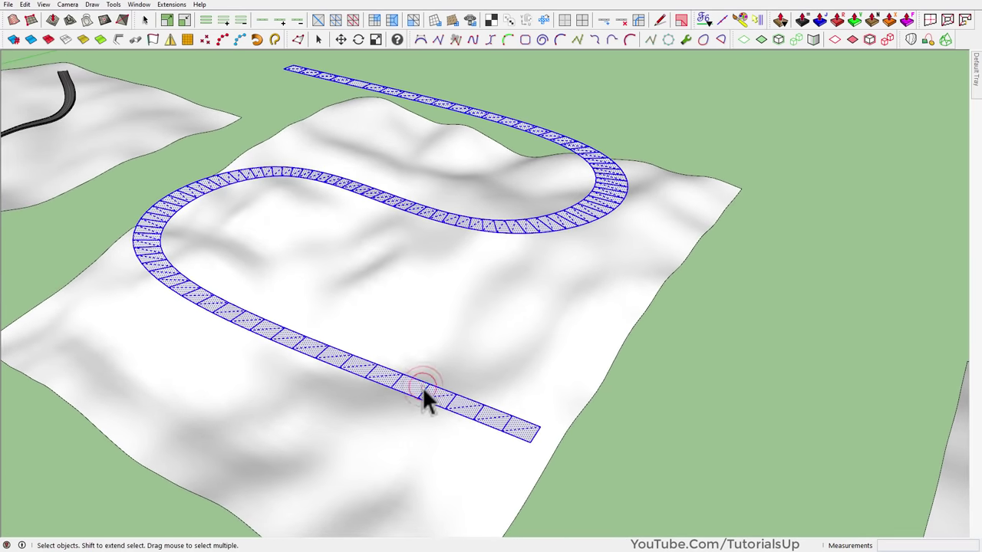
{"action": "scroll", "coordinate": [418, 388], "scroll_direction": "up", "scroll_amount": 3}
{"action": "scroll", "coordinate": [405, 399], "scroll_direction": "up", "scroll_amount": 3}
{"action": "triple_click", "coordinate": [376, 371]}
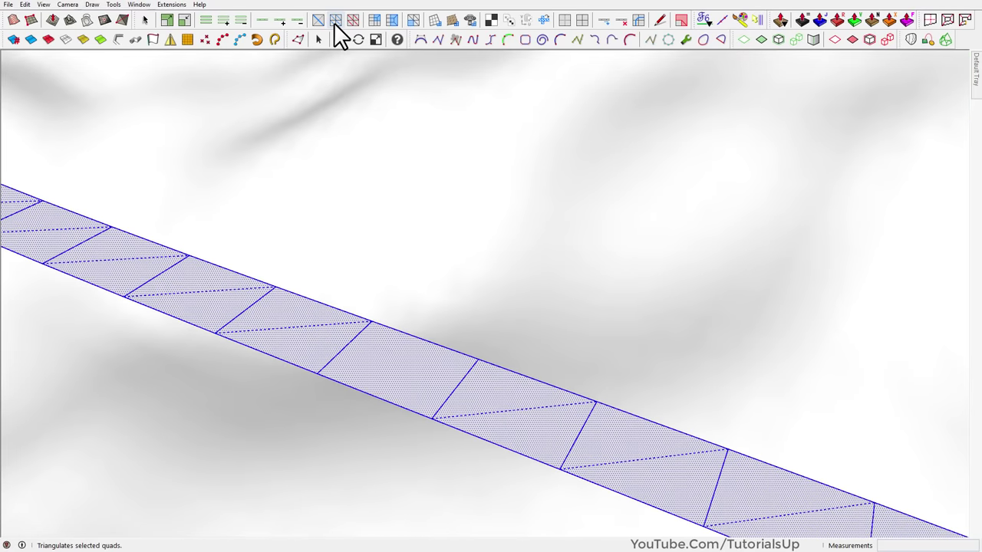
{"action": "triple_click", "coordinate": [419, 395]}
Start the Sandbox Stamp with a 1-inch offset over the terrain.
{"action": "scroll", "coordinate": [383, 399], "scroll_direction": "down", "scroll_amount": 4}
{"action": "scroll", "coordinate": [376, 405], "scroll_direction": "down", "scroll_amount": 2}
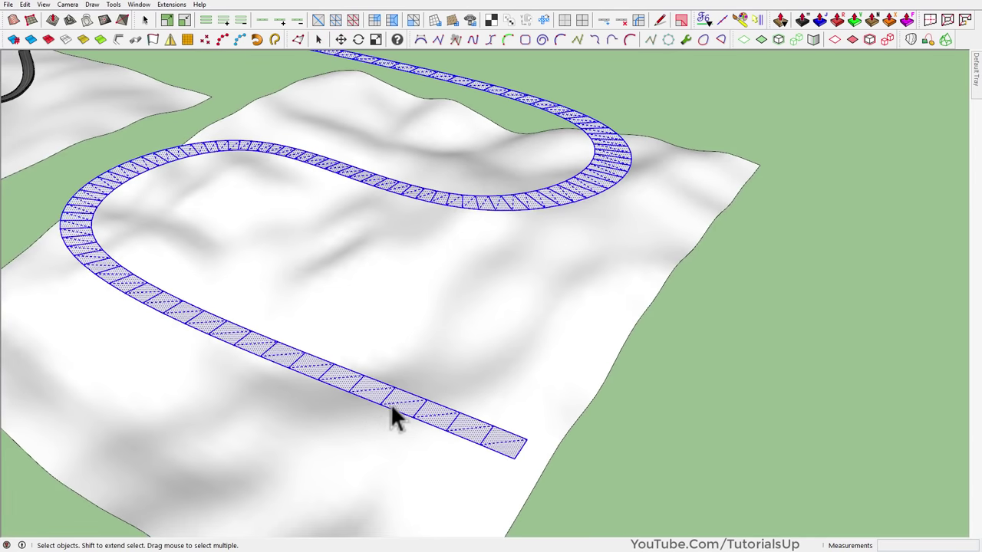
{"action": "middle_click", "coordinate": [456, 228]}
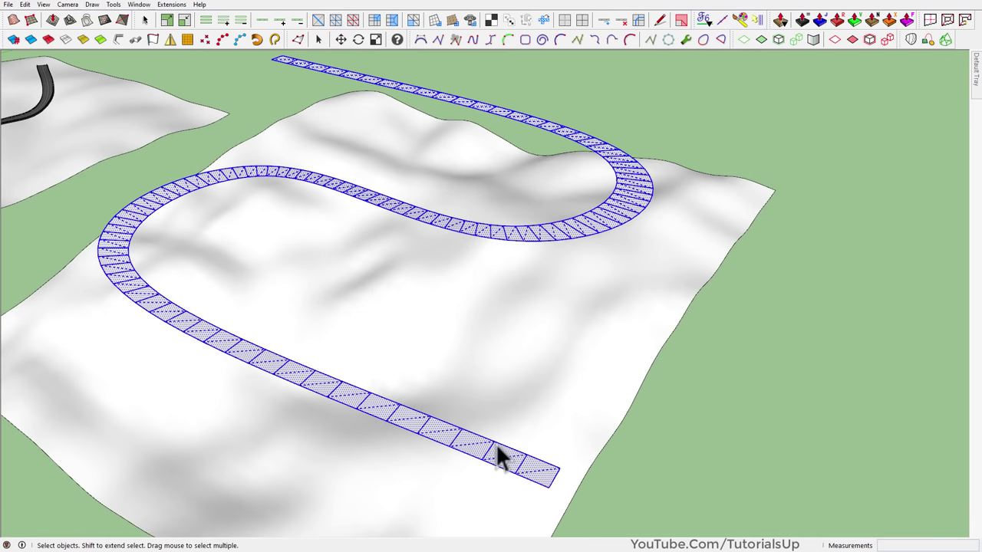
{"action": "left_click", "coordinate": [69, 21]}
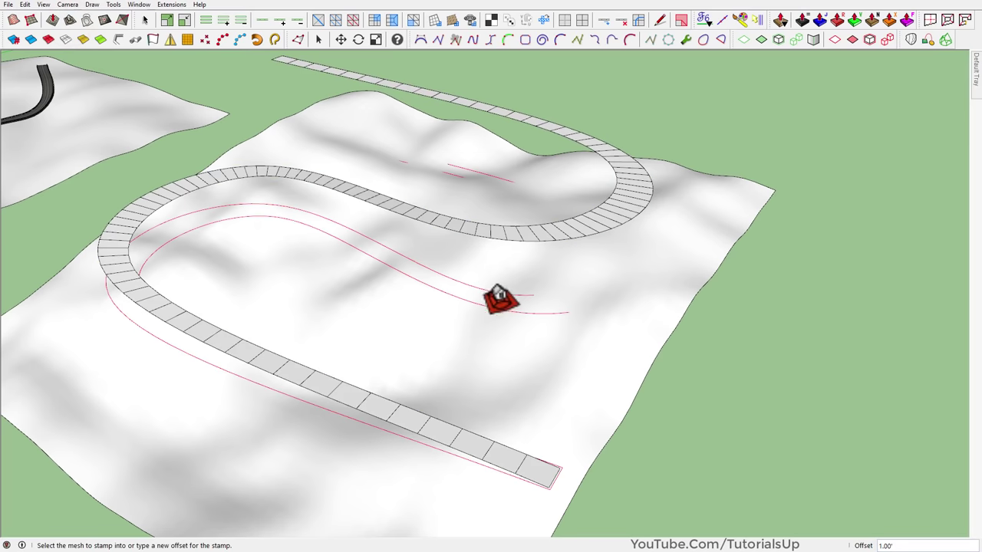
{"action": "scroll", "coordinate": [552, 512], "scroll_direction": "up", "scroll_amount": 3}
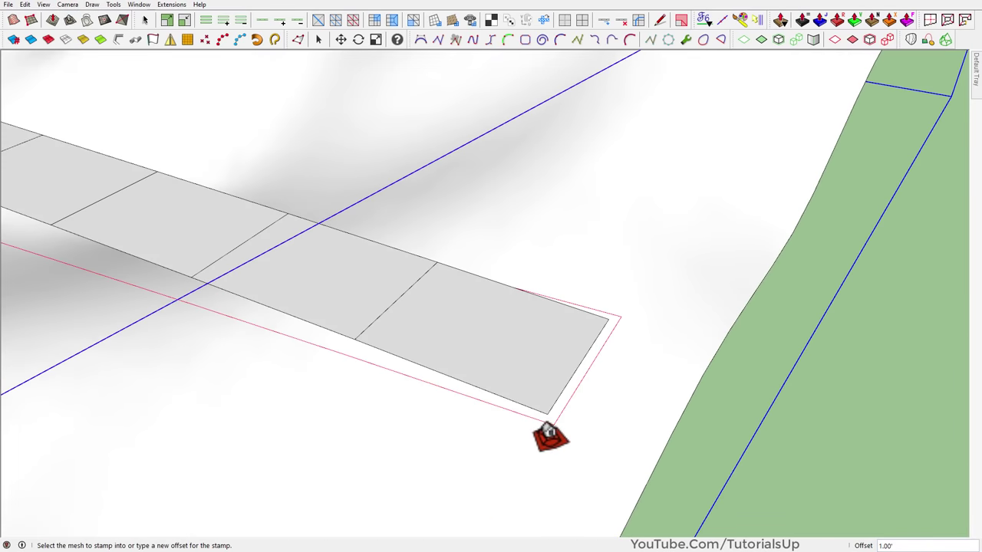
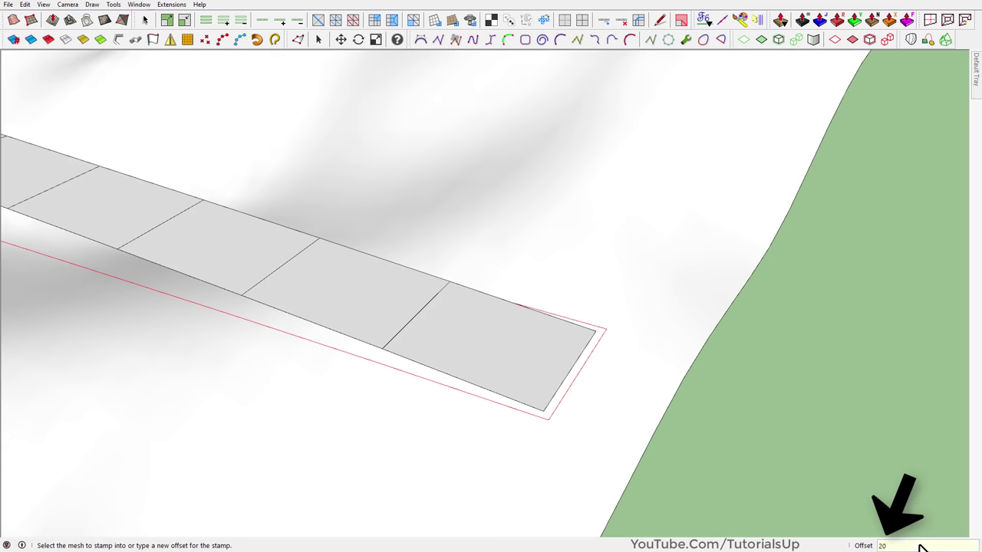
Select the terrain and the winding road strip to prepare for stamping.
{"action": "scroll", "coordinate": [698, 421], "scroll_direction": "down", "scroll_amount": 3}
{"action": "scroll", "coordinate": [696, 423], "scroll_direction": "down", "scroll_amount": 3}
{"action": "left_click", "coordinate": [675, 415]}
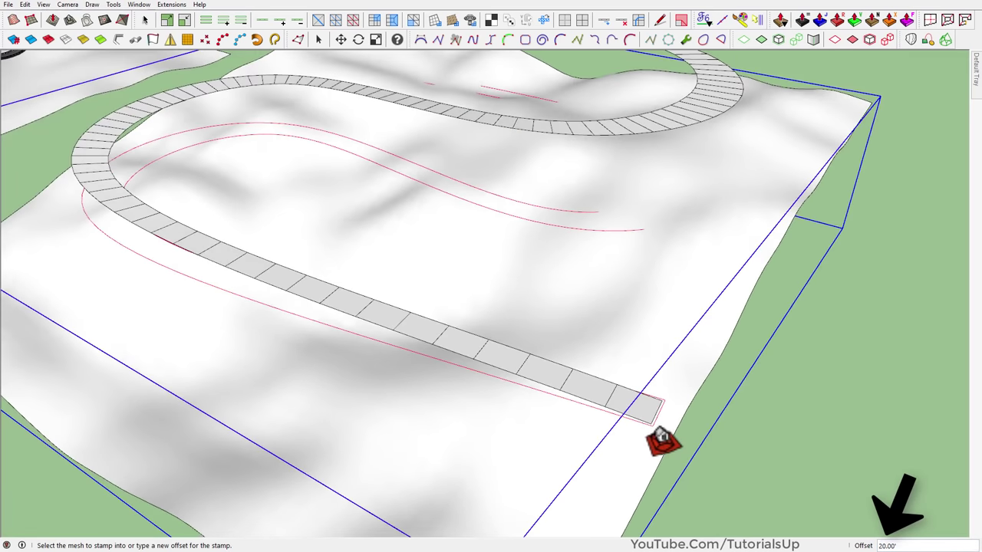
{"action": "left_click", "coordinate": [635, 408]}
{"action": "scroll", "coordinate": [634, 408], "scroll_direction": "down", "scroll_amount": 3}
{"action": "scroll", "coordinate": [409, 440], "scroll_direction": "down", "scroll_amount": 2}
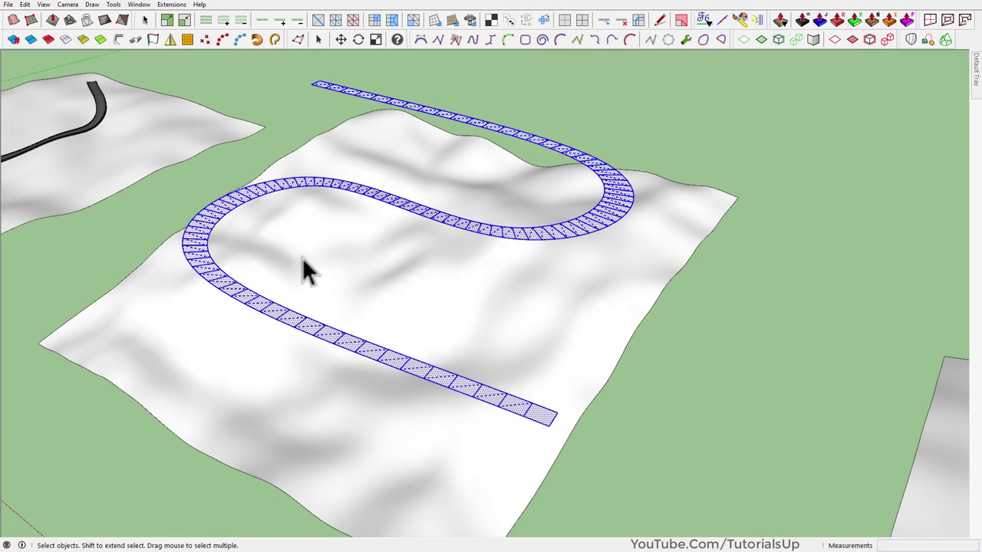
{"action": "scroll", "coordinate": [303, 259], "scroll_direction": "up", "scroll_amount": 2}
Stamp the road into the hill terrain with a 20' offset, setting the bed height.
{"action": "left_click", "coordinate": [68, 20]}
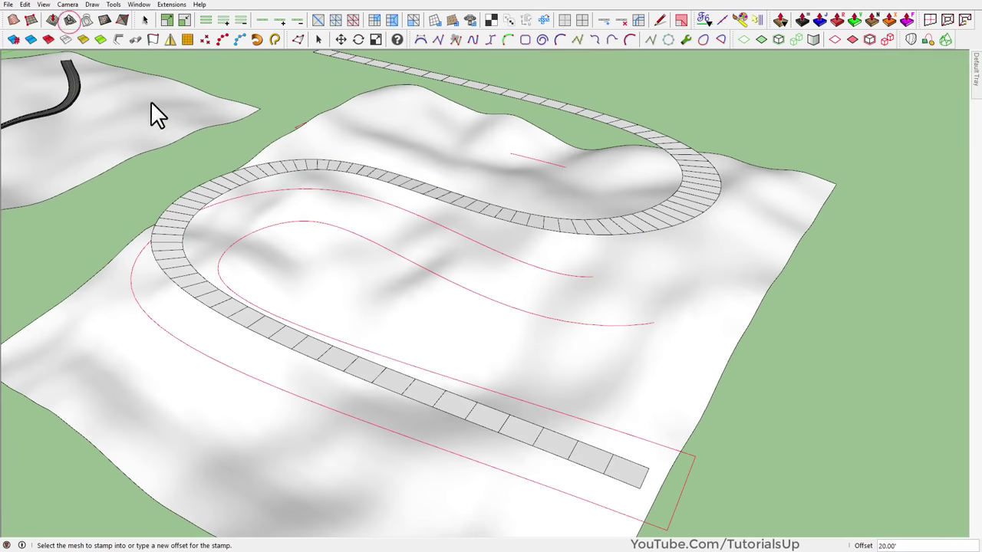
{"action": "left_click", "coordinate": [583, 380]}
{"action": "scroll", "coordinate": [570, 377], "scroll_direction": "down", "scroll_amount": 2}
{"action": "middle_click_drag", "start_coordinate": [570, 377], "coordinate": [450, 307]}
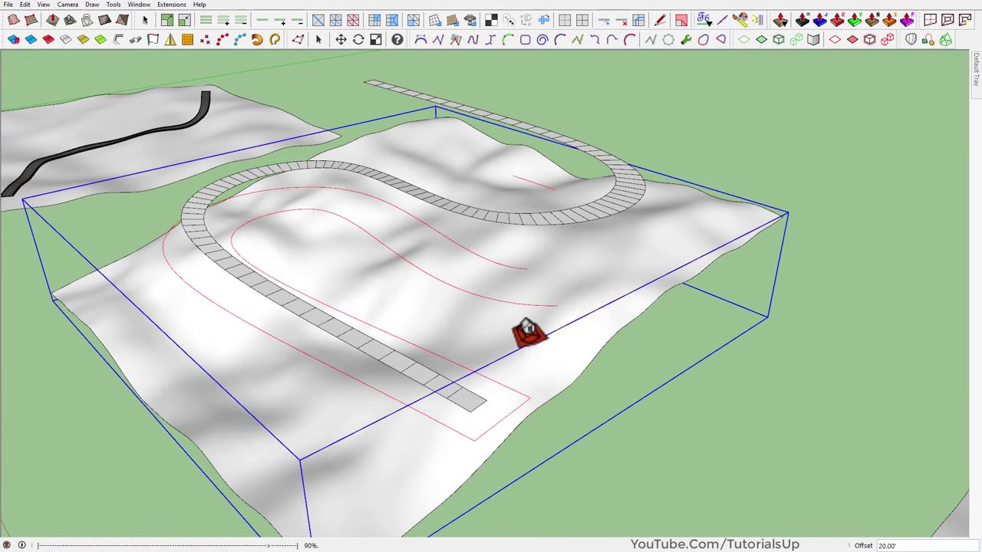
{"action": "left_click", "coordinate": [528, 331]}
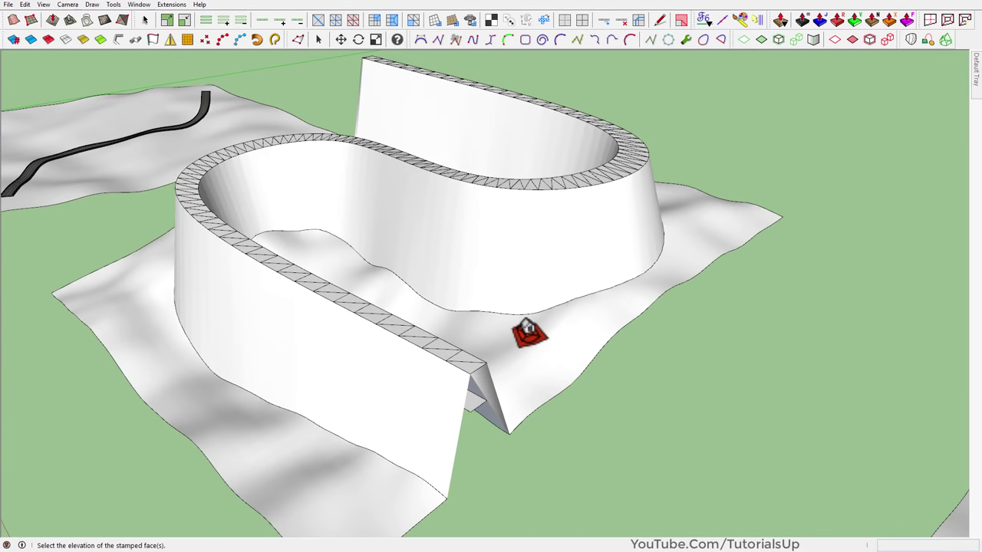
{"action": "mouse_move", "coordinate": [611, 423]}
{"action": "middle_mouse_down"}
{"action": "mouse_move", "coordinate": [675, 377]}
{"action": "mouse_move", "coordinate": [788, 328]}
{"action": "middle_mouse_up"}
{"action": "mouse_move", "coordinate": [811, 291]}
{"action": "middle_mouse_down"}
{"action": "mouse_move", "coordinate": [728, 291]}
{"action": "mouse_move", "coordinate": [719, 307]}
{"action": "middle_mouse_up"}
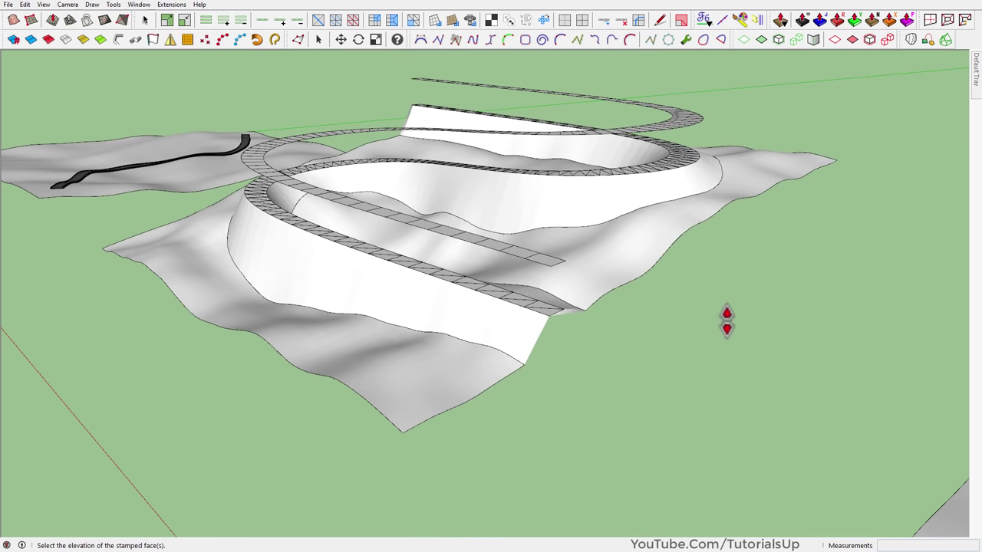
{"action": "left_click", "coordinate": [726, 321]}
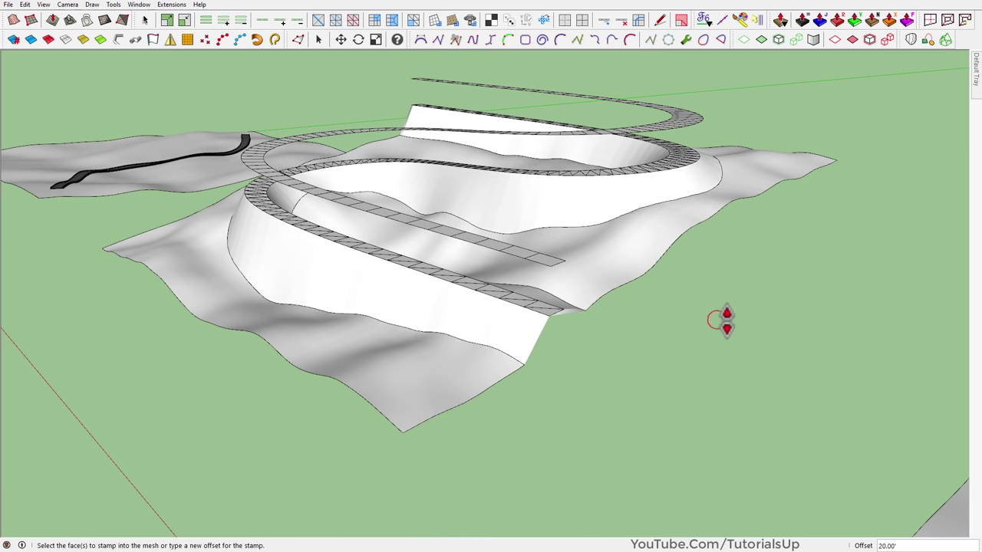
{"action": "key", "text": "space"}
{"action": "mouse_move", "coordinate": [663, 345]}
{"action": "middle_mouse_down"}
{"action": "mouse_move", "coordinate": [330, 259]}
{"action": "mouse_move", "coordinate": [798, 212]}
{"action": "mouse_move", "coordinate": [668, 207]}
{"action": "mouse_move", "coordinate": [506, 229]}
{"action": "mouse_move", "coordinate": [478, 269]}
{"action": "mouse_move", "coordinate": [208, 289]}
{"action": "mouse_move", "coordinate": [559, 362]}
{"action": "middle_mouse_up"}
{"action": "scroll", "coordinate": [559, 361], "scroll_direction": "up", "scroll_amount": 5}
{"action": "scroll", "coordinate": [532, 305], "scroll_direction": "down", "scroll_amount": 2}
{"action": "scroll", "coordinate": [533, 305], "scroll_direction": "down", "scroll_amount": 2}
{"action": "mouse_move", "coordinate": [503, 346]}
{"action": "middle_mouse_down"}
{"action": "mouse_move", "coordinate": [536, 372]}
{"action": "mouse_move", "coordinate": [334, 432]}
{"action": "middle_mouse_up"}
{"action": "scroll", "coordinate": [383, 430], "scroll_direction": "up", "scroll_amount": 5}
{"action": "key", "text": "e"}
{"action": "scroll", "coordinate": [427, 428], "scroll_direction": "up", "scroll_amount": 3}
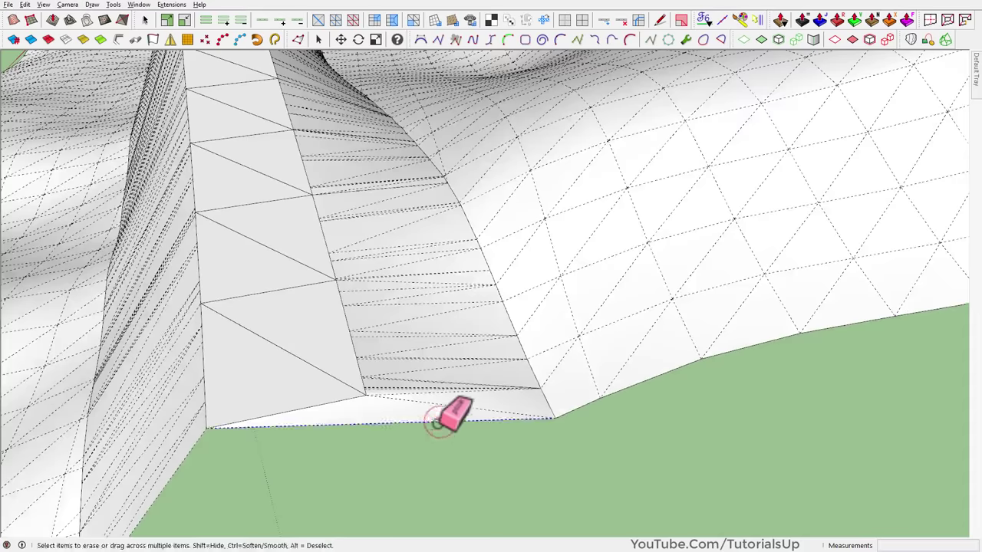
{"action": "scroll", "coordinate": [445, 441], "scroll_direction": "down", "scroll_amount": 2}
{"action": "scroll", "coordinate": [452, 414], "scroll_direction": "down", "scroll_amount": 3}
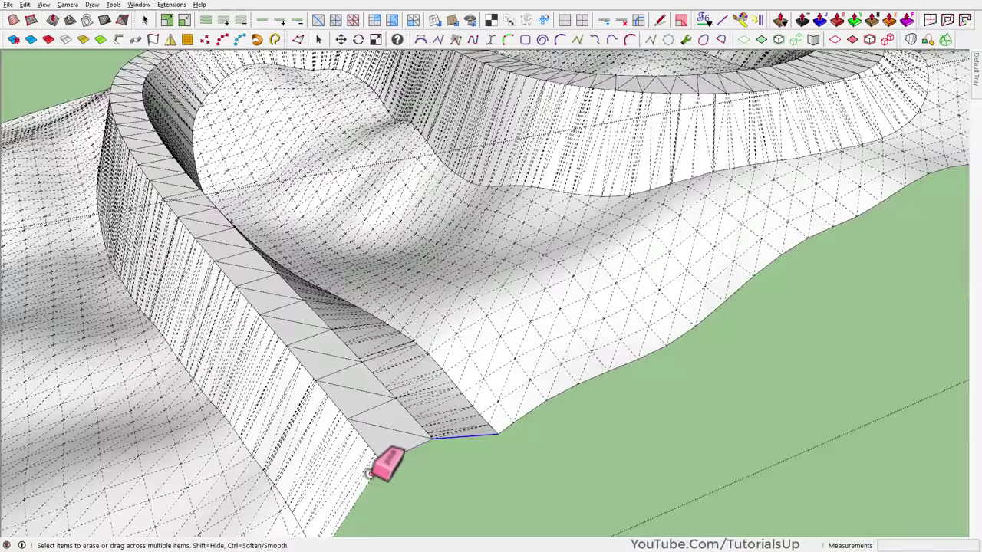
{"action": "scroll", "coordinate": [376, 469], "scroll_direction": "down", "scroll_amount": 3}
{"action": "mouse_move", "coordinate": [427, 307]}
{"action": "middle_mouse_down"}
{"action": "mouse_move", "coordinate": [466, 453]}
{"action": "mouse_move", "coordinate": [499, 217]}
{"action": "mouse_move", "coordinate": [449, 408]}
{"action": "middle_mouse_up"}
{"action": "scroll", "coordinate": [499, 217], "scroll_direction": "up", "scroll_amount": 3}
{"action": "scroll", "coordinate": [417, 407], "scroll_direction": "up", "scroll_amount": 2}
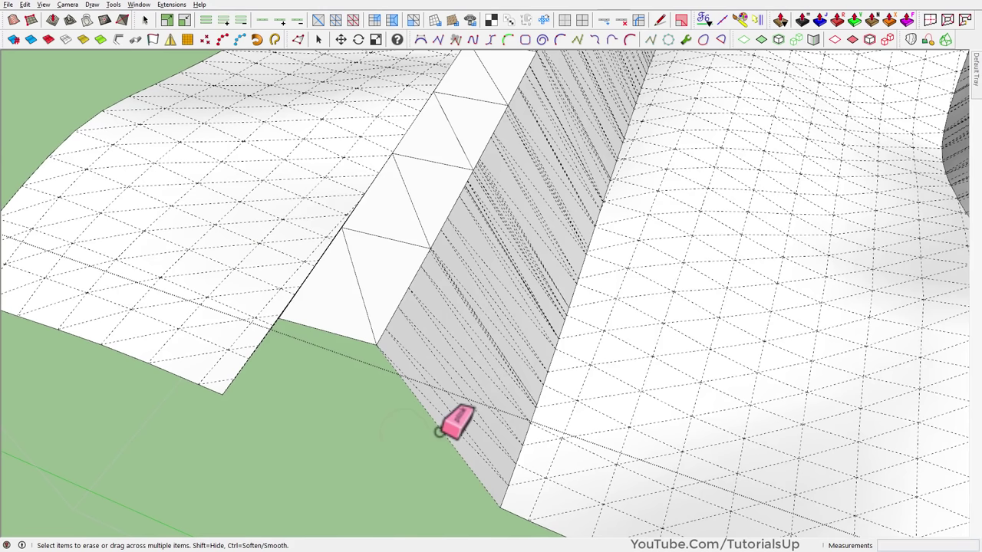
{"action": "mouse_move", "coordinate": [248, 274]}
{"action": "middle_mouse_down"}
{"action": "mouse_move", "coordinate": [423, 317]}
{"action": "mouse_move", "coordinate": [581, 443]}
{"action": "middle_mouse_up"}
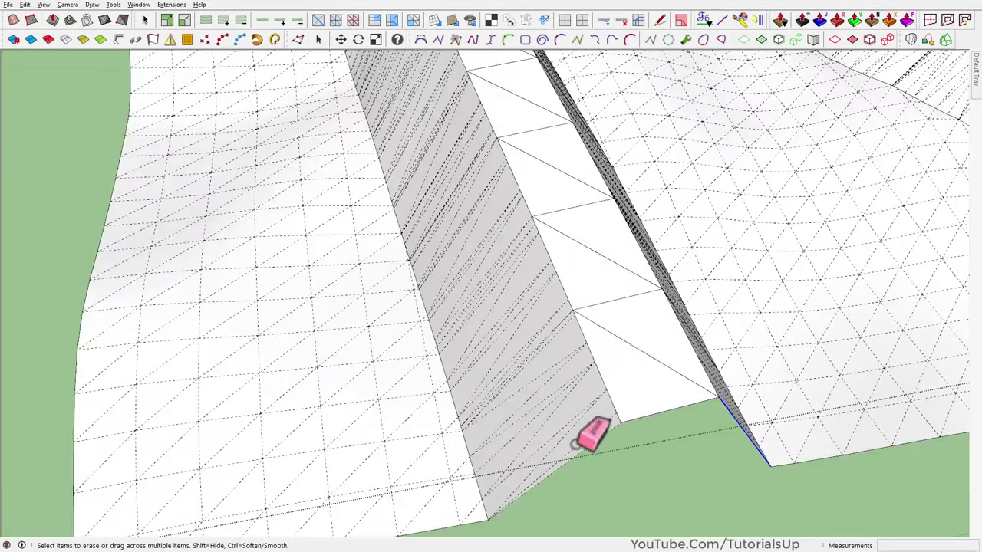
{"action": "scroll", "coordinate": [537, 430], "scroll_direction": "down", "scroll_amount": 2}
{"action": "scroll", "coordinate": [471, 421], "scroll_direction": "down", "scroll_amount": 5}
Select the flat terrain and its sloped side faces, leaving the road strip out.
{"action": "key", "text": "space"}
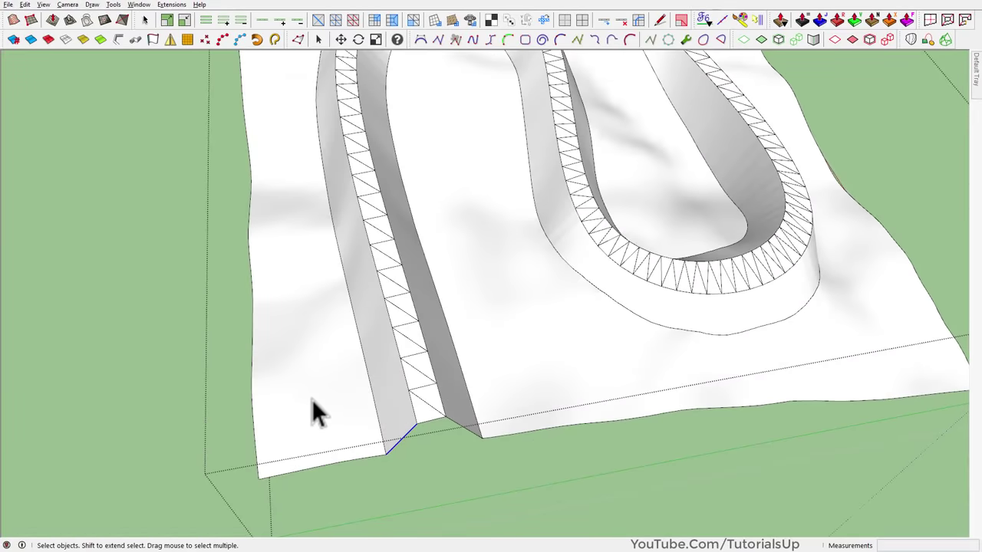
{"action": "left_click", "coordinate": [312, 399]}
{"action": "left_click", "coordinate": [384, 379], "text": "ctrl"}
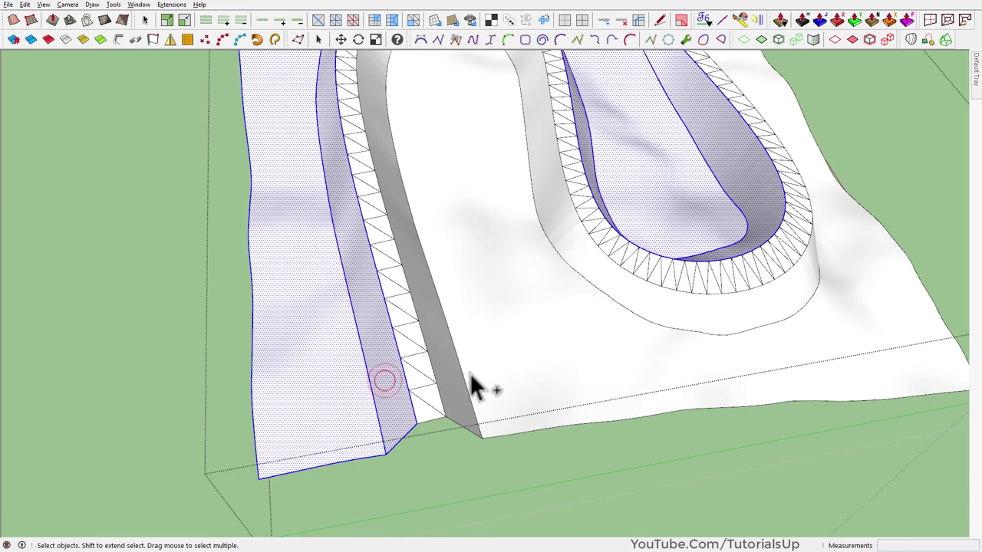
{"action": "left_click", "coordinate": [454, 397], "text": "ctrl"}
{"action": "mouse_move", "coordinate": [540, 388]}
{"action": "middle_mouse_down"}
{"action": "mouse_move", "coordinate": [488, 330]}
{"action": "mouse_move", "coordinate": [214, 339]}
{"action": "middle_mouse_up"}
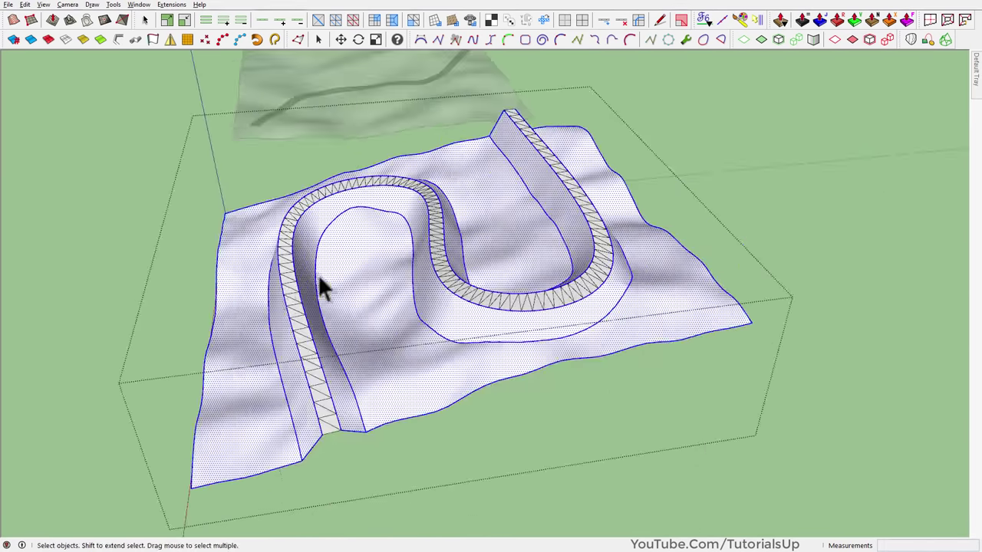
Zoom in and out to check that the road faces remain unselected.
{"action": "scroll", "coordinate": [308, 319], "scroll_direction": "up", "scroll_amount": 3}
{"action": "scroll", "coordinate": [309, 319], "scroll_direction": "up", "scroll_amount": 3}
{"action": "scroll", "coordinate": [376, 350], "scroll_direction": "up", "scroll_amount": 3}
{"action": "scroll", "coordinate": [445, 274], "scroll_direction": "up", "scroll_amount": 3}
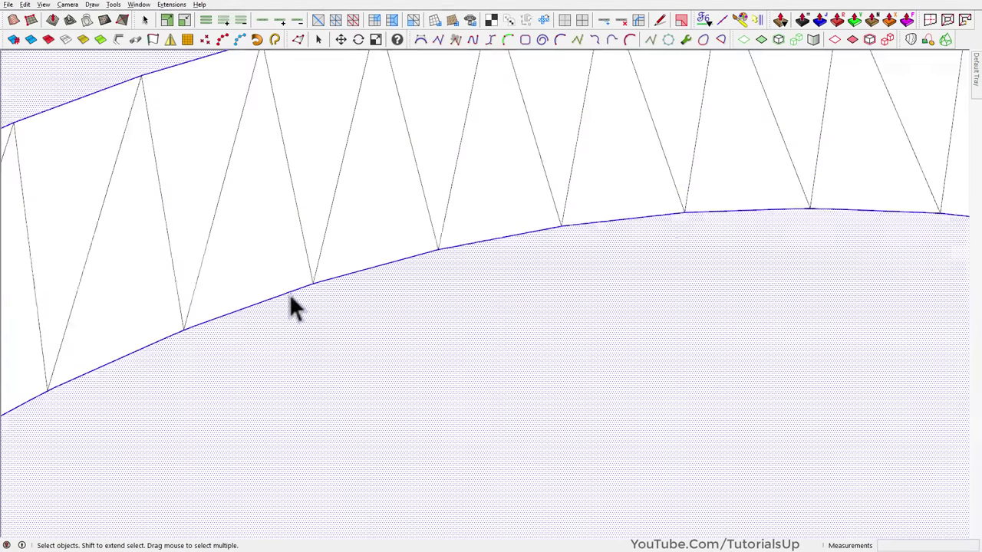
{"action": "scroll", "coordinate": [292, 307], "scroll_direction": "up", "scroll_amount": 2}
{"action": "scroll", "coordinate": [519, 225], "scroll_direction": "up", "scroll_amount": 2}
{"action": "scroll", "coordinate": [483, 250], "scroll_direction": "up", "scroll_amount": 2}
{"action": "scroll", "coordinate": [613, 123], "scroll_direction": "up", "scroll_amount": 2}
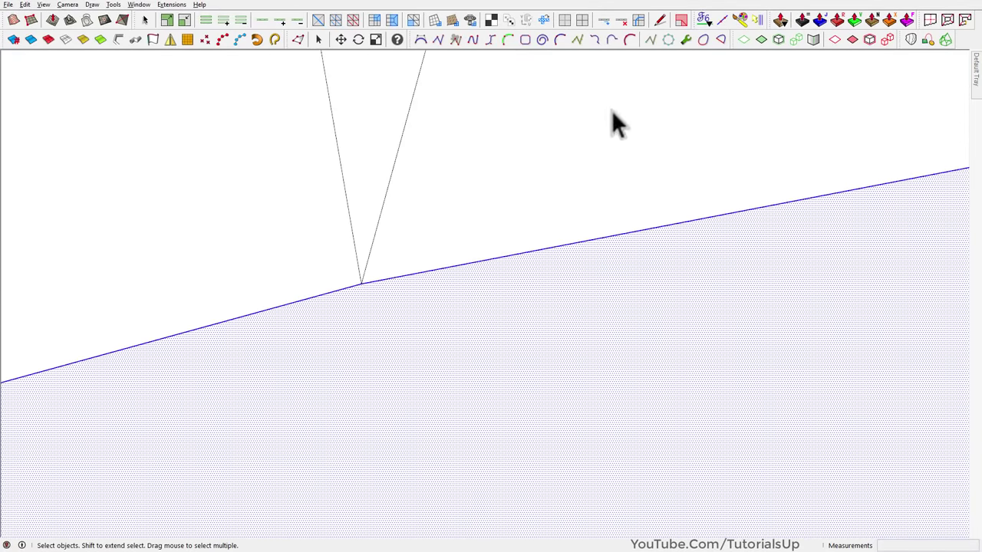
{"action": "scroll", "coordinate": [666, 165], "scroll_direction": "down", "scroll_amount": 2}
{"action": "scroll", "coordinate": [665, 164], "scroll_direction": "down", "scroll_amount": 3}
{"action": "scroll", "coordinate": [204, 354], "scroll_direction": "up", "scroll_amount": 3}
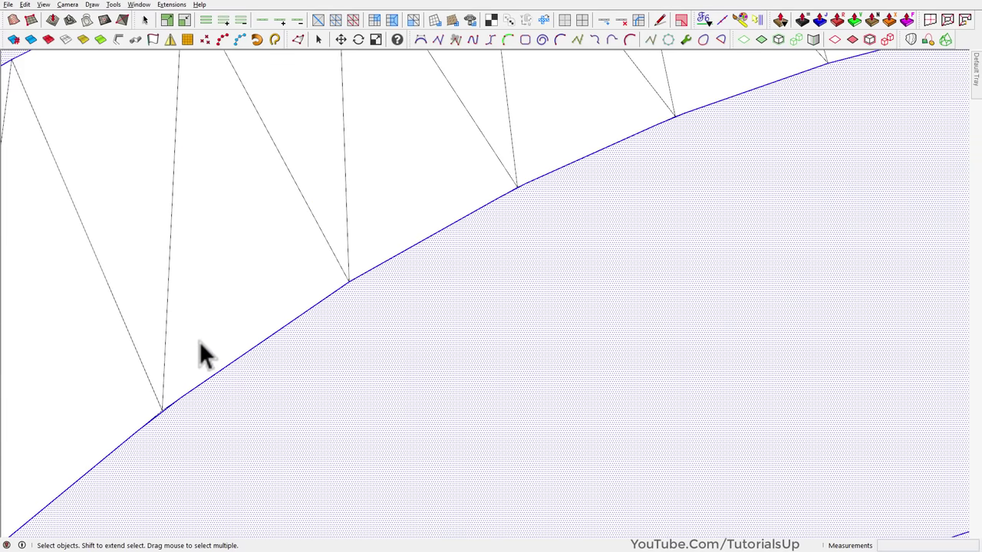
{"action": "scroll", "coordinate": [155, 450], "scroll_direction": "up", "scroll_amount": 3}
{"action": "scroll", "coordinate": [175, 374], "scroll_direction": "up", "scroll_amount": 2}
{"action": "scroll", "coordinate": [176, 373], "scroll_direction": "up", "scroll_amount": 1}
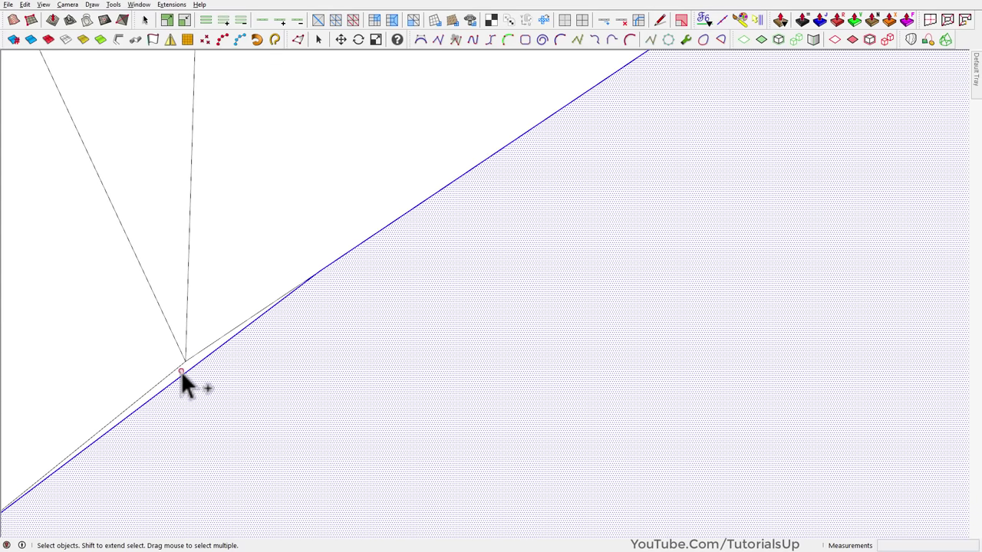
{"action": "scroll", "coordinate": [173, 357], "scroll_direction": "down", "scroll_amount": 1}
{"action": "scroll", "coordinate": [199, 299], "scroll_direction": "down", "scroll_amount": 1}
{"action": "scroll", "coordinate": [307, 215], "scroll_direction": "down", "scroll_amount": 2}
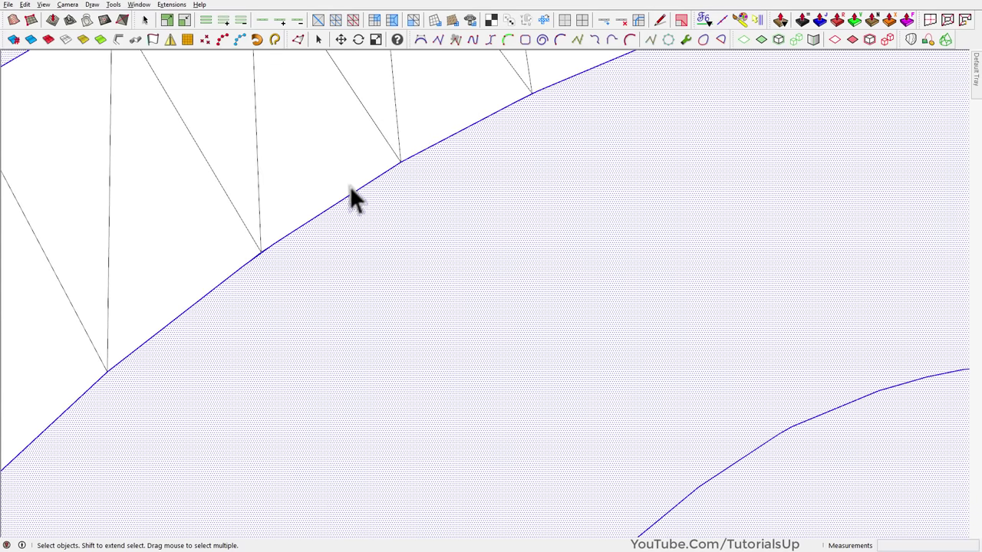
{"action": "scroll", "coordinate": [69, 398], "scroll_direction": "up", "scroll_amount": 2}
{"action": "scroll", "coordinate": [416, 167], "scroll_direction": "down", "scroll_amount": 1}
{"action": "scroll", "coordinate": [198, 364], "scroll_direction": "down", "scroll_amount": 2}
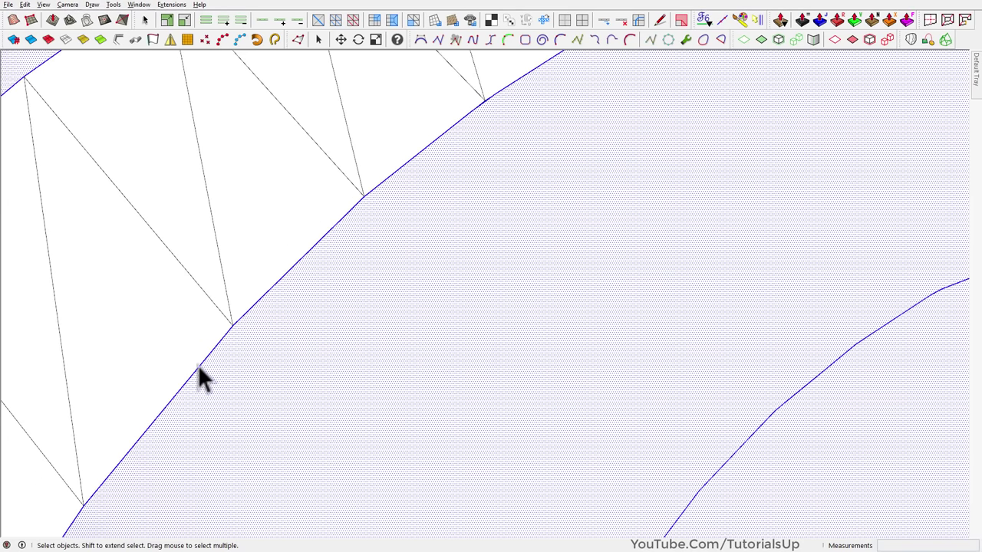
{"action": "scroll", "coordinate": [155, 412], "scroll_direction": "up", "scroll_amount": 2}
{"action": "scroll", "coordinate": [156, 412], "scroll_direction": "down", "scroll_amount": 2}
{"action": "scroll", "coordinate": [455, 274], "scroll_direction": "down", "scroll_amount": 1}
{"action": "scroll", "coordinate": [173, 357], "scroll_direction": "up", "scroll_amount": 2}
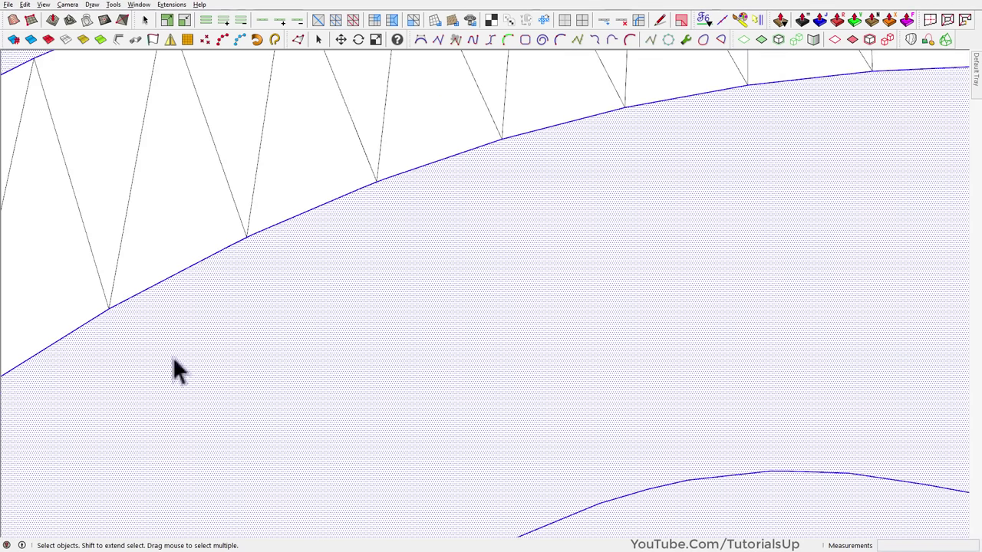
{"action": "scroll", "coordinate": [428, 215], "scroll_direction": "up", "scroll_amount": 2}
{"action": "scroll", "coordinate": [144, 316], "scroll_direction": "up", "scroll_amount": 4}
{"action": "scroll", "coordinate": [425, 211], "scroll_direction": "up", "scroll_amount": 1}
{"action": "scroll", "coordinate": [146, 338], "scroll_direction": "down", "scroll_amount": 1}
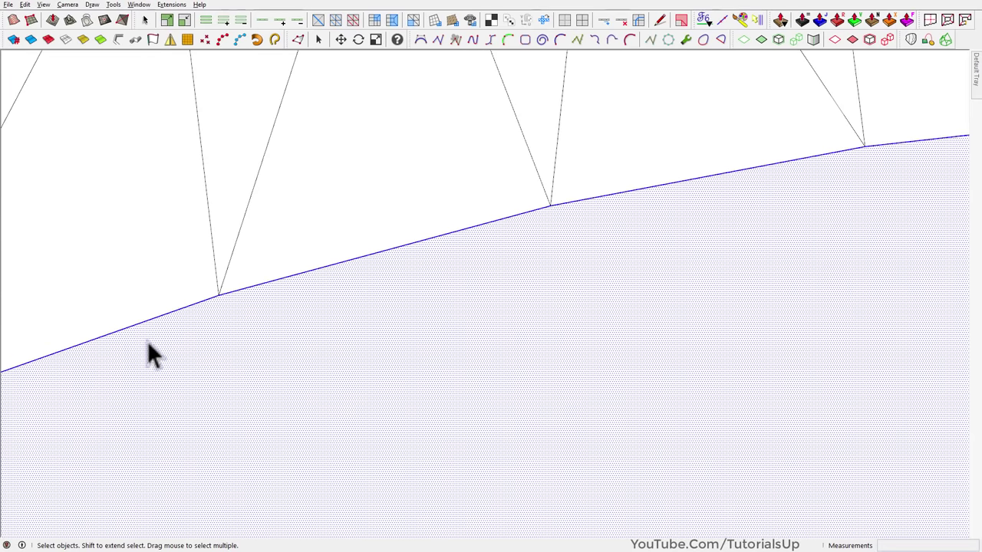
{"action": "scroll", "coordinate": [148, 330], "scroll_direction": "down", "scroll_amount": 4}
{"action": "scroll", "coordinate": [438, 438], "scroll_direction": "down", "scroll_amount": 5}
{"action": "scroll", "coordinate": [322, 225], "scroll_direction": "up", "scroll_amount": 2}
{"action": "scroll", "coordinate": [307, 225], "scroll_direction": "up", "scroll_amount": 2}
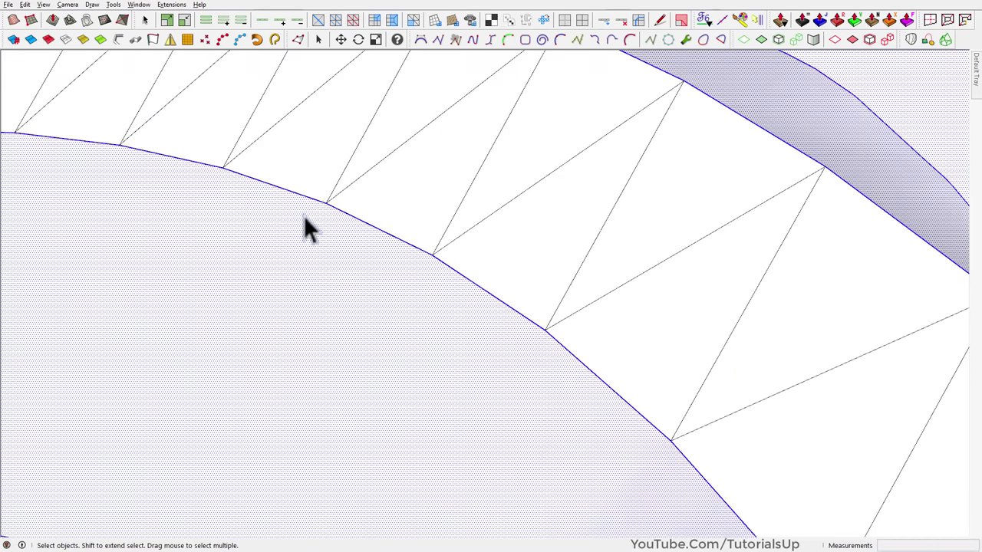
{"action": "scroll", "coordinate": [390, 89], "scroll_direction": "up", "scroll_amount": 1}
{"action": "scroll", "coordinate": [393, 93], "scroll_direction": "down", "scroll_amount": 3}
{"action": "scroll", "coordinate": [414, 131], "scroll_direction": "down", "scroll_amount": 3}
{"action": "scroll", "coordinate": [445, 246], "scroll_direction": "down", "scroll_amount": 3}
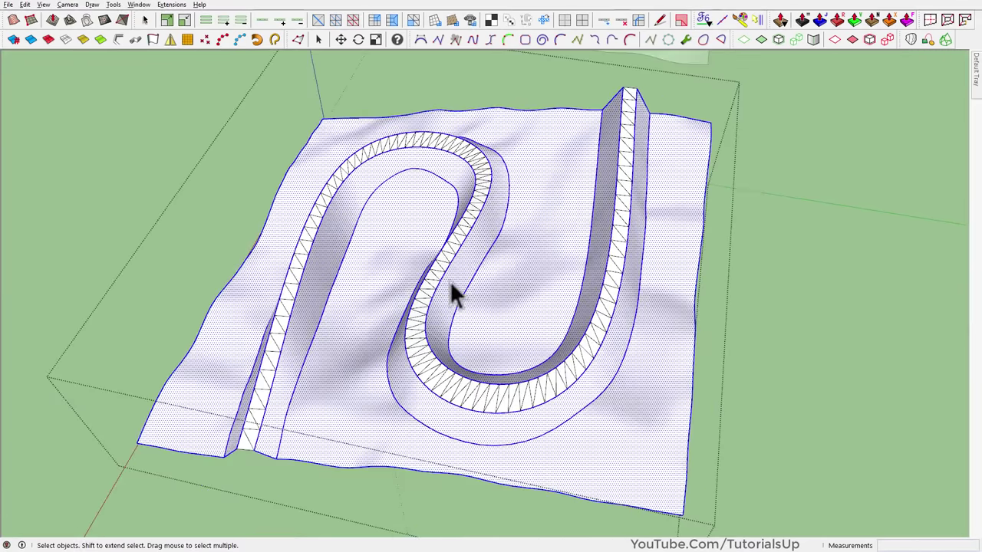
{"action": "scroll", "coordinate": [537, 230], "scroll_direction": "down", "scroll_amount": 1}
Invert the selection to the road strip, group it, and enter the group for editing.
{"action": "right_click", "coordinate": [558, 201]}
{"action": "mouse_move", "coordinate": [614, 65]}
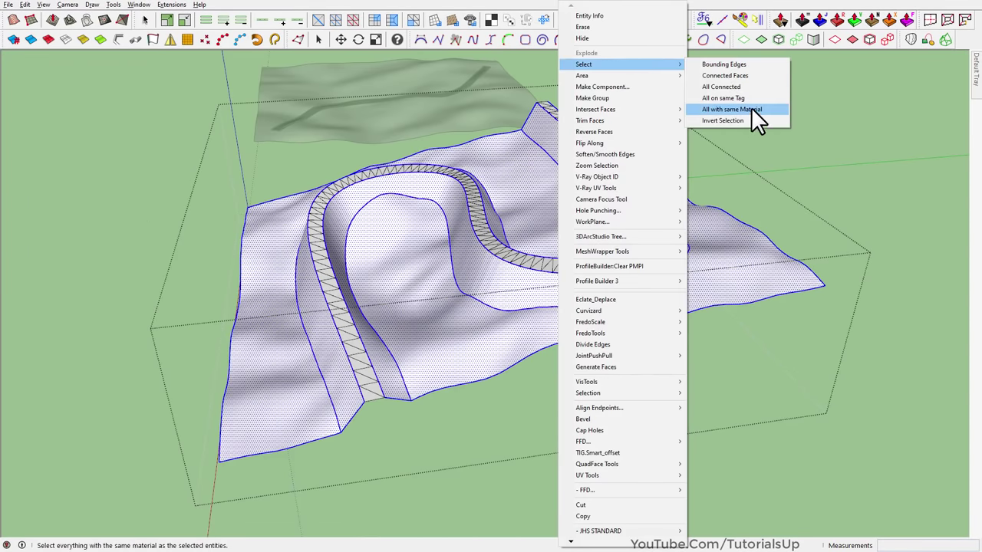
{"action": "left_click", "coordinate": [750, 120]}
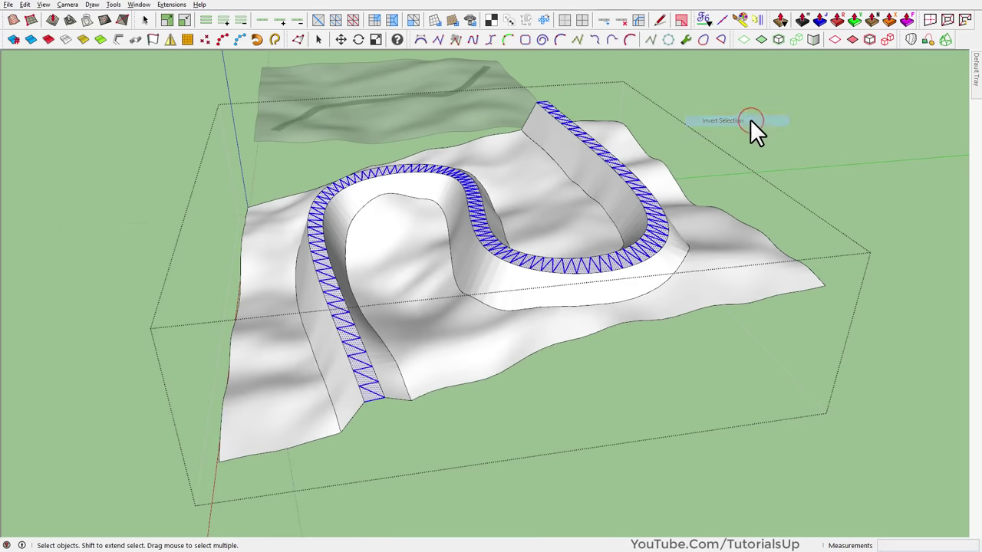
{"action": "right_click", "coordinate": [558, 267]}
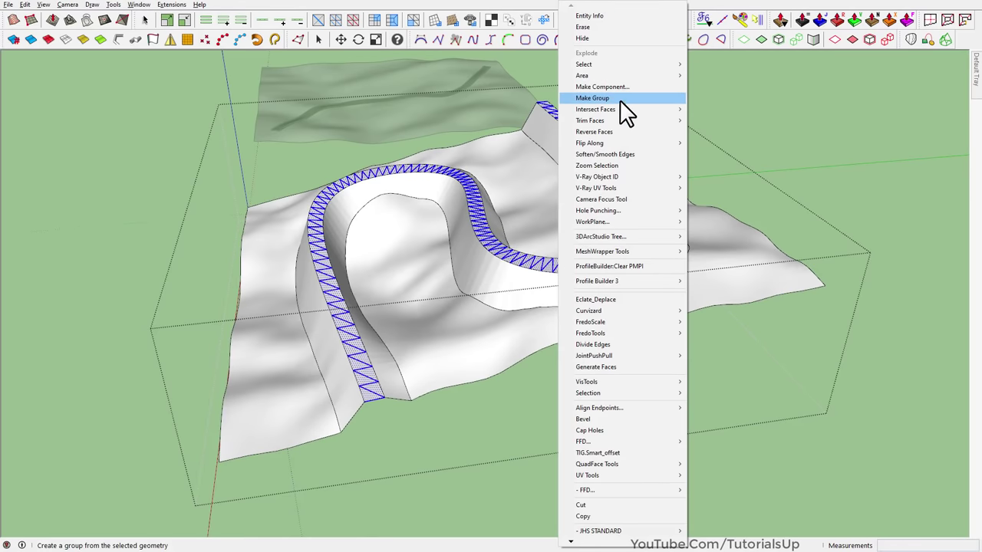
{"action": "left_click", "coordinate": [623, 100]}
{"action": "double_click", "coordinate": [587, 267]}
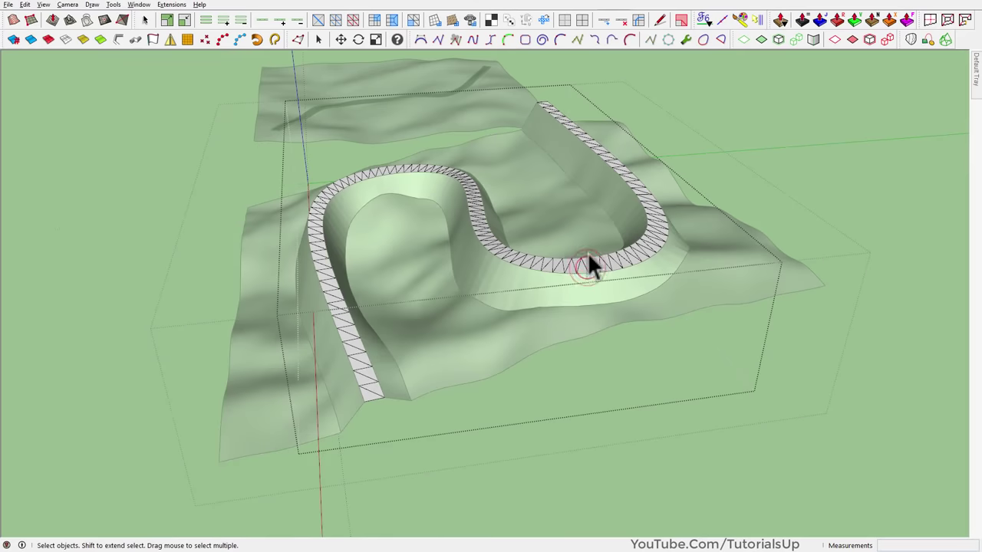
{"action": "middle_click_drag", "start_coordinate": [588, 253], "coordinate": [400, 385]}
{"action": "scroll", "coordinate": [452, 268], "scroll_direction": "up", "scroll_amount": 3}
{"action": "scroll", "coordinate": [455, 230], "scroll_direction": "up", "scroll_amount": 2}
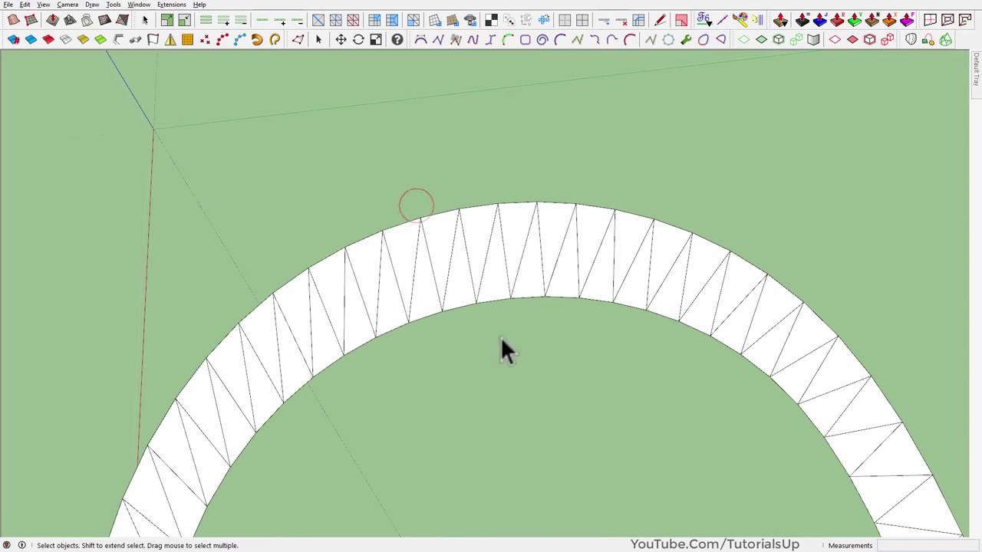
{"action": "scroll", "coordinate": [411, 345], "scroll_direction": "up", "scroll_amount": 2}
{"action": "scroll", "coordinate": [258, 158], "scroll_direction": "down", "scroll_amount": 3}
{"action": "scroll", "coordinate": [664, 270], "scroll_direction": "up", "scroll_amount": 4}
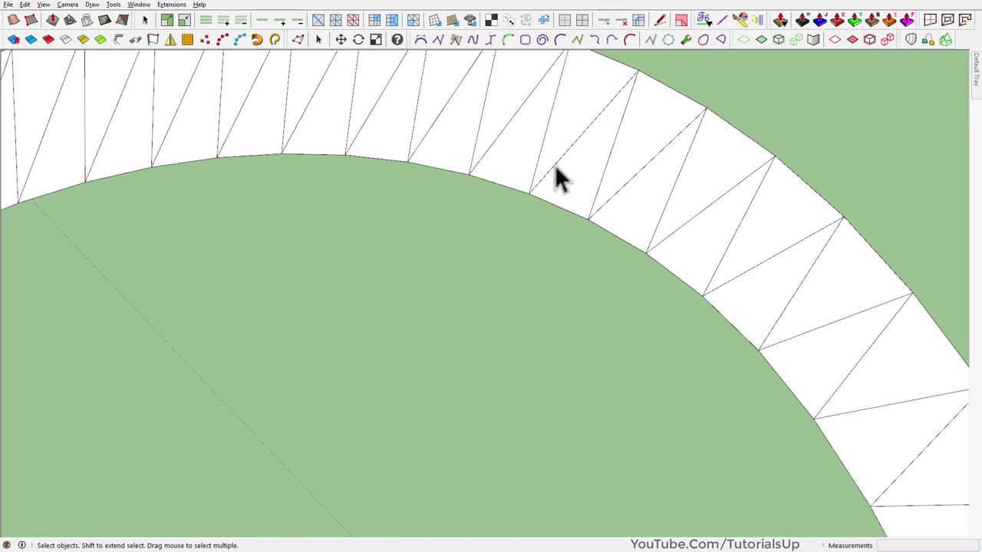
{"action": "scroll", "coordinate": [436, 121], "scroll_direction": "down", "scroll_amount": 2}
{"action": "scroll", "coordinate": [436, 121], "scroll_direction": "down", "scroll_amount": 2}
{"action": "scroll", "coordinate": [442, 119], "scroll_direction": "down", "scroll_amount": 3}
{"action": "scroll", "coordinate": [681, 447], "scroll_direction": "up", "scroll_amount": 2}
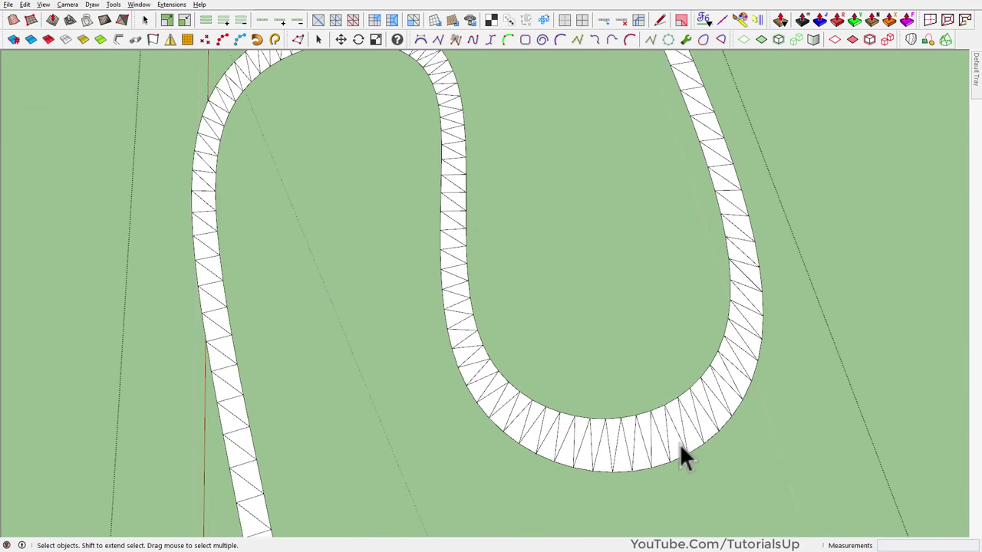
{"action": "scroll", "coordinate": [680, 444], "scroll_direction": "down", "scroll_amount": 4}
{"action": "middle_click_drag", "start_coordinate": [680, 444], "coordinate": [591, 230]}
{"action": "scroll", "coordinate": [657, 333], "scroll_direction": "down", "scroll_amount": 2}
{"action": "mouse_move", "coordinate": [658, 333]}
{"action": "middle_mouse_down"}
{"action": "mouse_move", "coordinate": [680, 384]}
{"action": "mouse_move", "coordinate": [664, 268]}
{"action": "mouse_move", "coordinate": [715, 270]}
{"action": "mouse_move", "coordinate": [543, 432]}
{"action": "middle_mouse_up"}
{"action": "scroll", "coordinate": [648, 316], "scroll_direction": "up", "scroll_amount": 3}
{"action": "scroll", "coordinate": [649, 313], "scroll_direction": "up", "scroll_amount": 2}
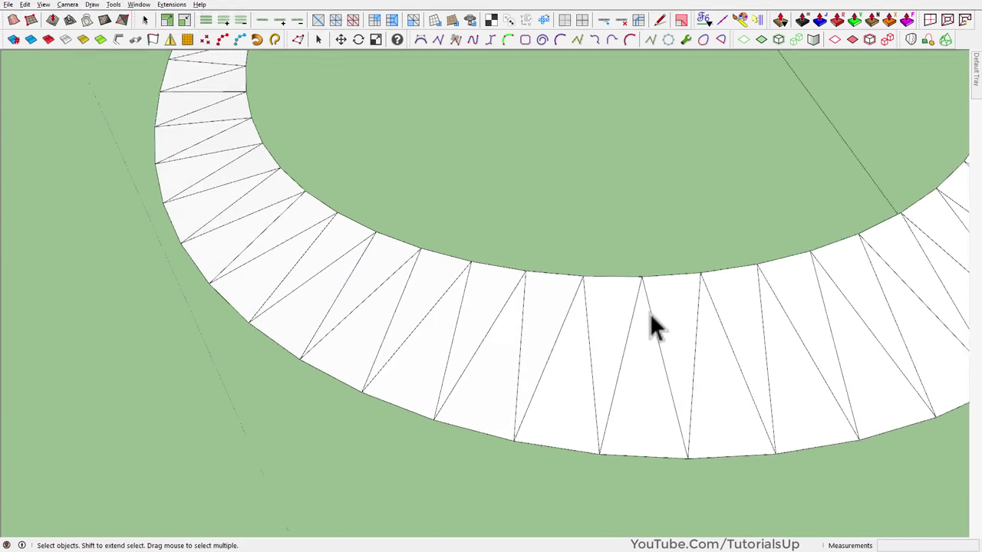
{"action": "scroll", "coordinate": [650, 313], "scroll_direction": "up", "scroll_amount": 2}
{"action": "middle_click_drag", "start_coordinate": [650, 313], "coordinate": [633, 408]}
{"action": "scroll", "coordinate": [317, 263], "scroll_direction": "up", "scroll_amount": 2}
{"action": "scroll", "coordinate": [257, 288], "scroll_direction": "up", "scroll_amount": 2}
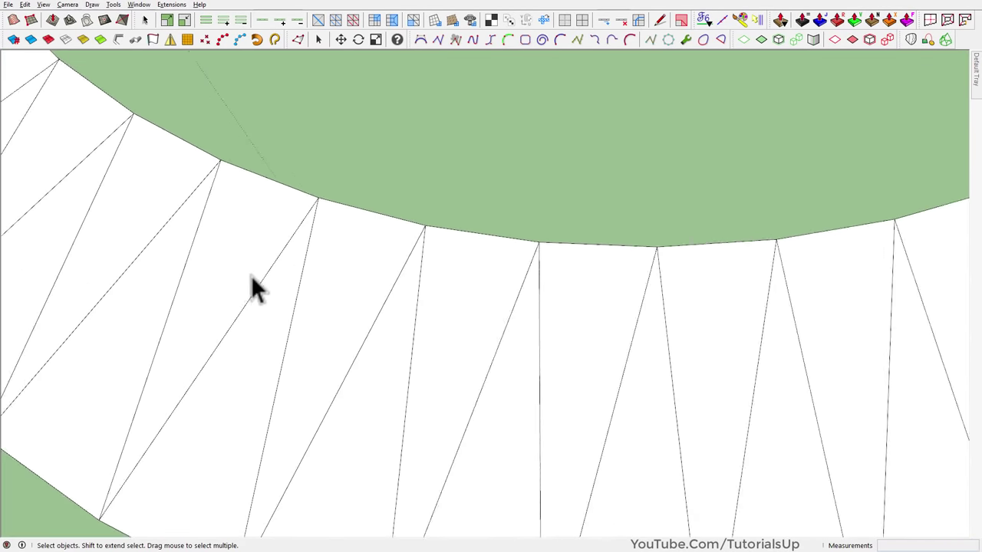
{"action": "scroll", "coordinate": [811, 171], "scroll_direction": "down", "scroll_amount": 3}
{"action": "scroll", "coordinate": [662, 333], "scroll_direction": "down", "scroll_amount": 2}
{"action": "scroll", "coordinate": [732, 362], "scroll_direction": "down", "scroll_amount": 2}
{"action": "scroll", "coordinate": [457, 421], "scroll_direction": "down", "scroll_amount": 3}
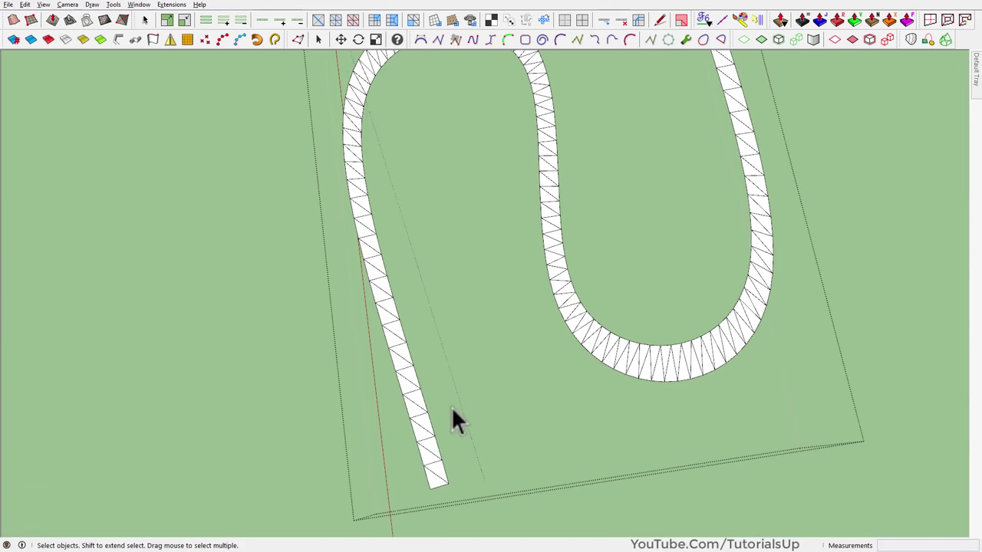
{"action": "middle_click_drag", "start_coordinate": [453, 410], "coordinate": [676, 286]}
{"action": "scroll", "coordinate": [527, 368], "scroll_direction": "down", "scroll_amount": 3}
{"action": "scroll", "coordinate": [527, 428], "scroll_direction": "up", "scroll_amount": 3}
{"action": "scroll", "coordinate": [460, 408], "scroll_direction": "up", "scroll_amount": 3}
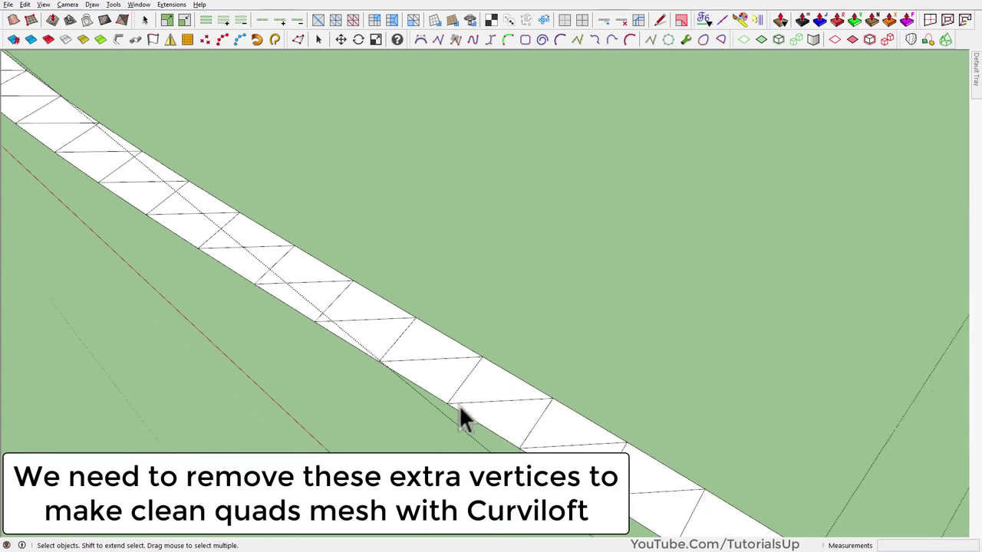
{"action": "scroll", "coordinate": [453, 402], "scroll_direction": "up", "scroll_amount": 2}
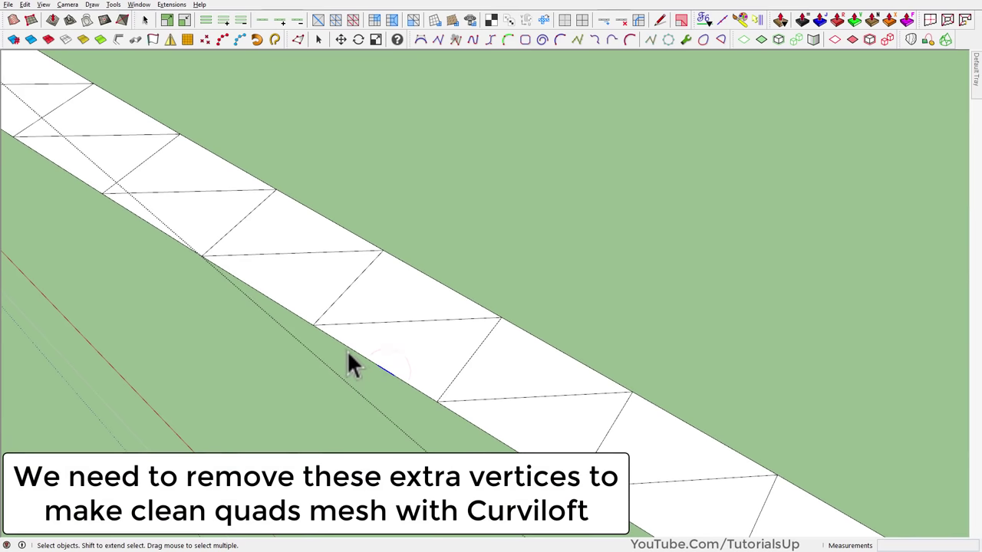
{"action": "scroll", "coordinate": [440, 411], "scroll_direction": "down", "scroll_amount": 2}
{"action": "scroll", "coordinate": [451, 414], "scroll_direction": "up", "scroll_amount": 1}
{"action": "scroll", "coordinate": [464, 422], "scroll_direction": "up", "scroll_amount": 2}
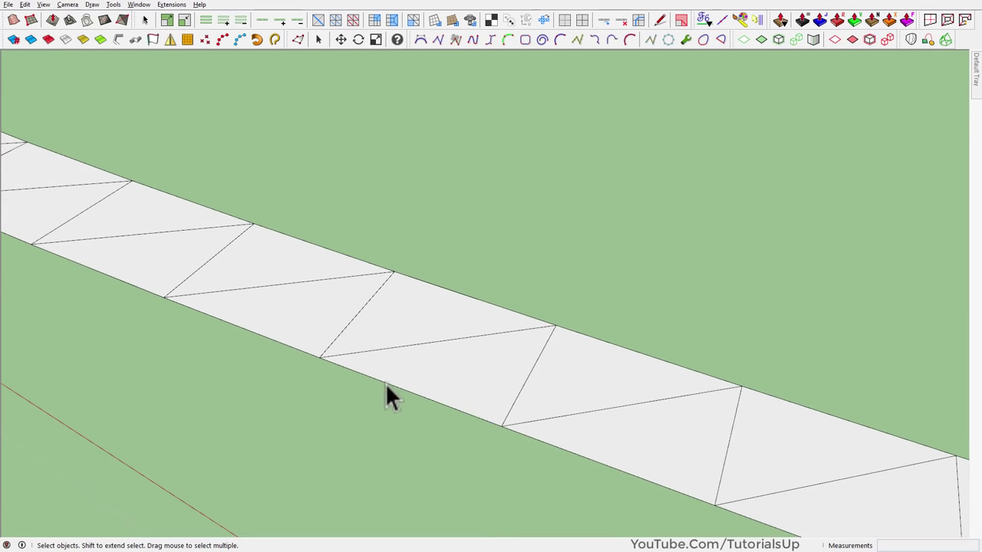
{"action": "key", "text": "m"}
{"action": "left_click", "coordinate": [411, 426]}
{"action": "key", "text": "space"}
{"action": "scroll", "coordinate": [184, 280], "scroll_direction": "down", "scroll_amount": 3}
{"action": "scroll", "coordinate": [138, 322], "scroll_direction": "up", "scroll_amount": 2}
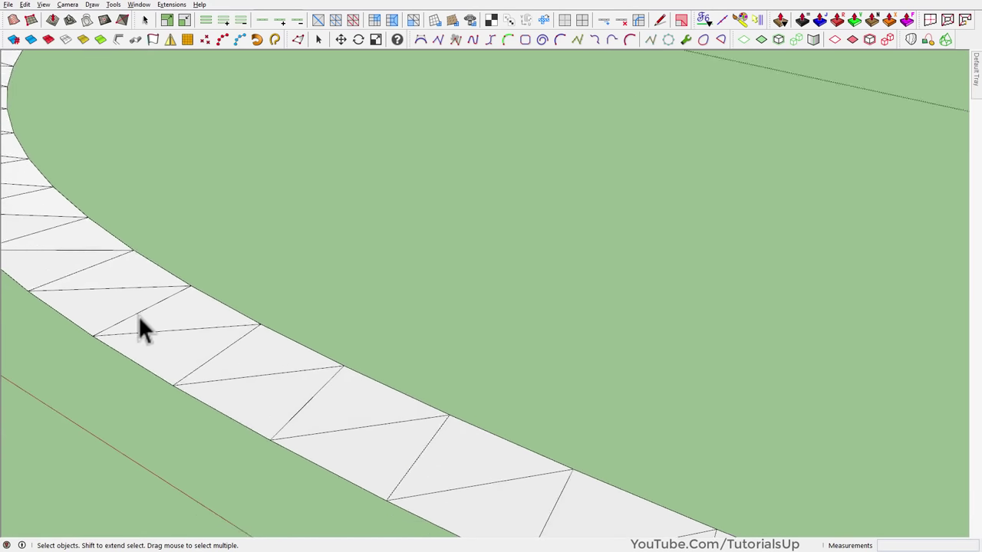
{"action": "scroll", "coordinate": [77, 345], "scroll_direction": "up", "scroll_amount": 1}
{"action": "scroll", "coordinate": [73, 333], "scroll_direction": "down", "scroll_amount": 1}
{"action": "scroll", "coordinate": [341, 395], "scroll_direction": "down", "scroll_amount": 2}
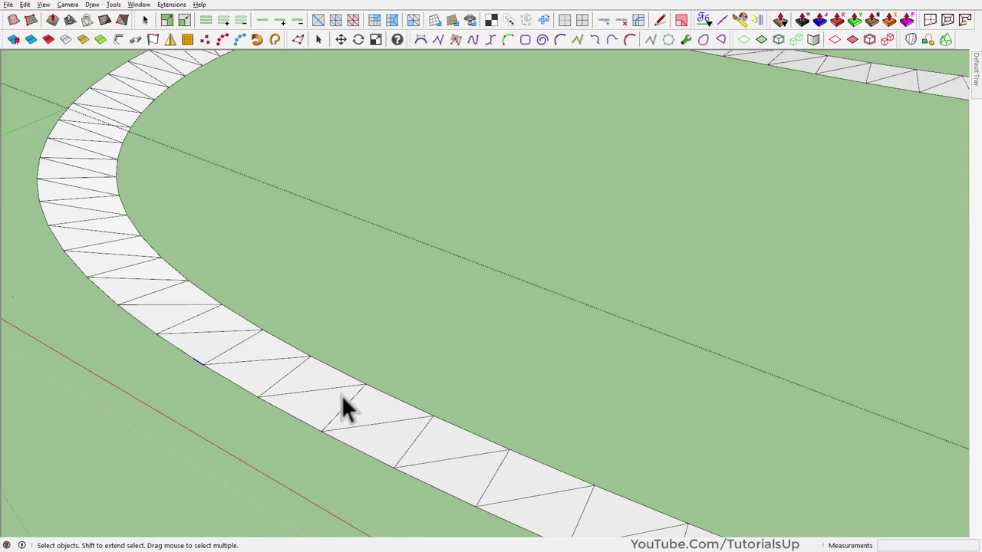
{"action": "scroll", "coordinate": [303, 396], "scroll_direction": "down", "scroll_amount": 2}
{"action": "scroll", "coordinate": [303, 396], "scroll_direction": "down", "scroll_amount": 1}
{"action": "scroll", "coordinate": [209, 268], "scroll_direction": "down", "scroll_amount": 3}
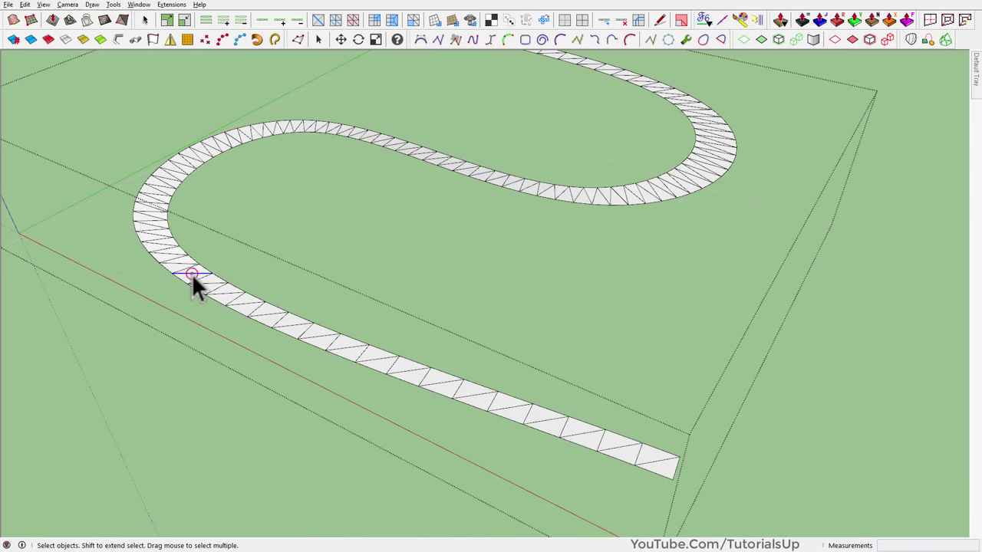
Select the whole road strip and clear its 810 lonely vertices with FredoTools.
{"action": "triple_click", "coordinate": [192, 282]}
{"action": "scroll", "coordinate": [433, 167], "scroll_direction": "up", "scroll_amount": 3}
{"action": "scroll", "coordinate": [553, 339], "scroll_direction": "down", "scroll_amount": 3}
{"action": "scroll", "coordinate": [449, 263], "scroll_direction": "up", "scroll_amount": 1}
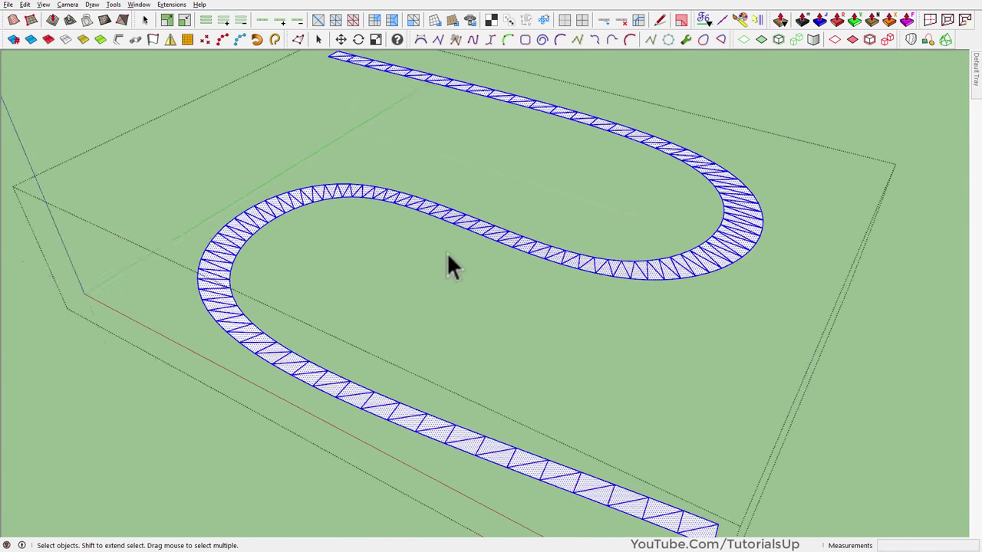
{"action": "scroll", "coordinate": [474, 240], "scroll_direction": "up", "scroll_amount": 1}
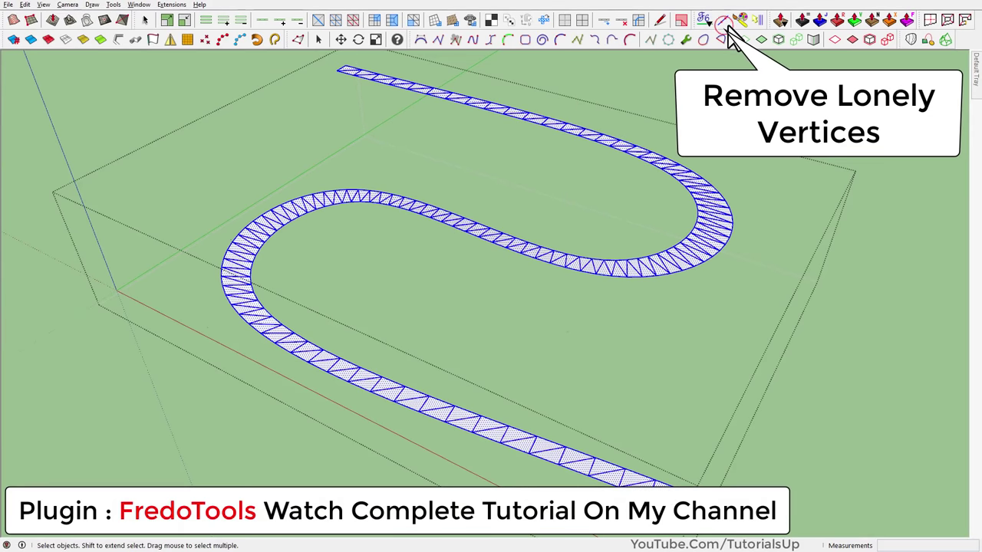
{"action": "left_click", "coordinate": [730, 32]}
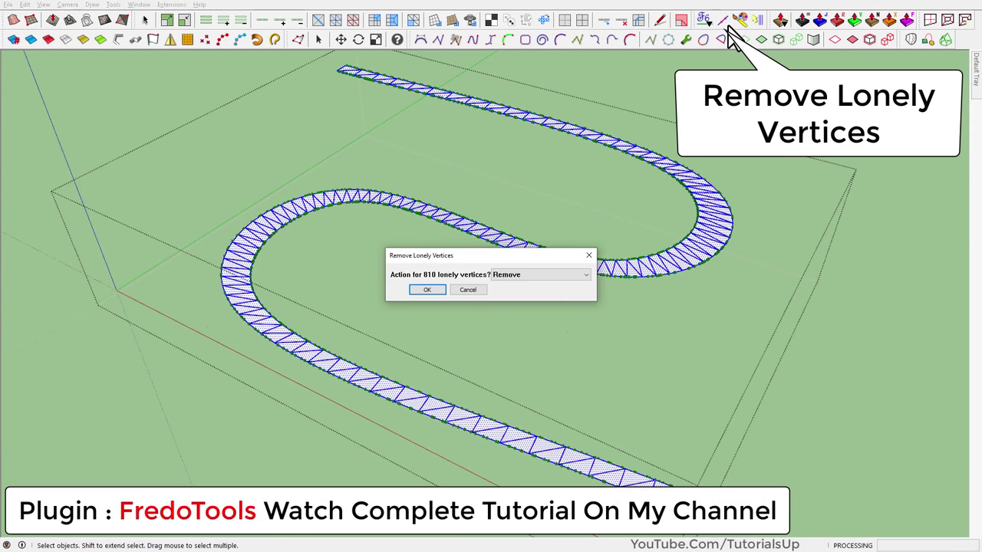
{"action": "left_click", "coordinate": [429, 290]}
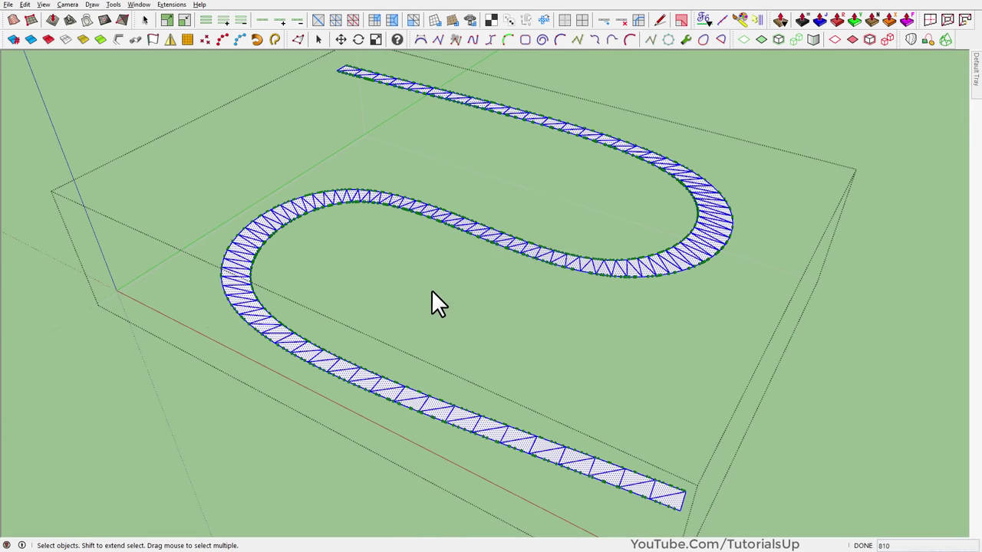
Inspect the strip's edges, trying and cancelling a move of one edge.
{"action": "left_click", "coordinate": [492, 445]}
{"action": "scroll", "coordinate": [492, 447], "scroll_direction": "up", "scroll_amount": 5}
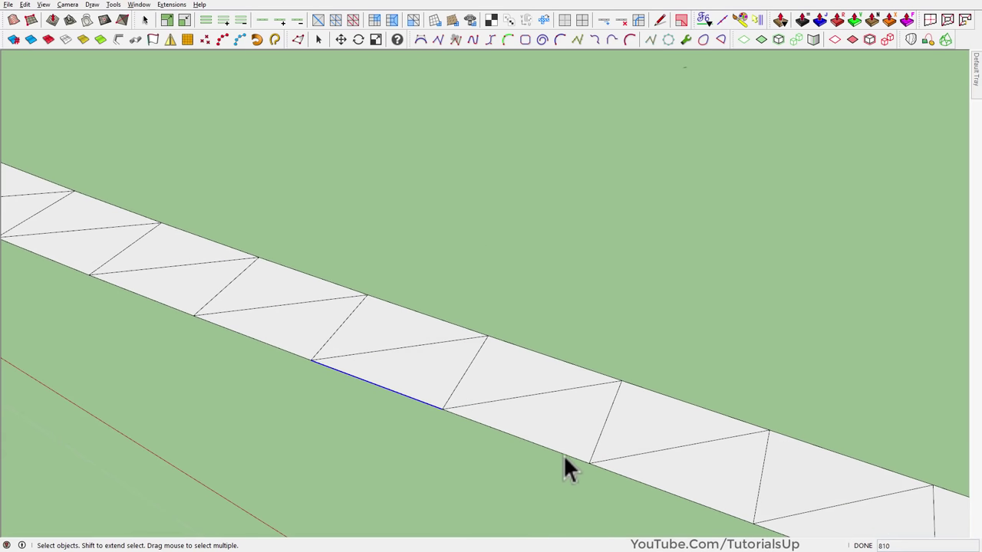
{"action": "left_click", "coordinate": [563, 454]}
{"action": "key", "text": "m"}
{"action": "left_click", "coordinate": [561, 478]}
{"action": "key", "text": "space"}
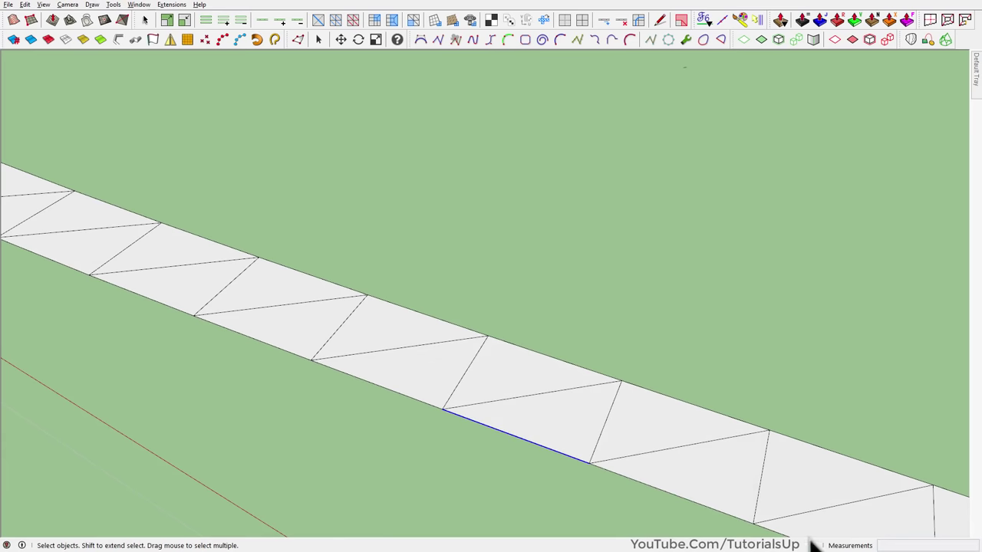
{"action": "left_click", "coordinate": [722, 419]}
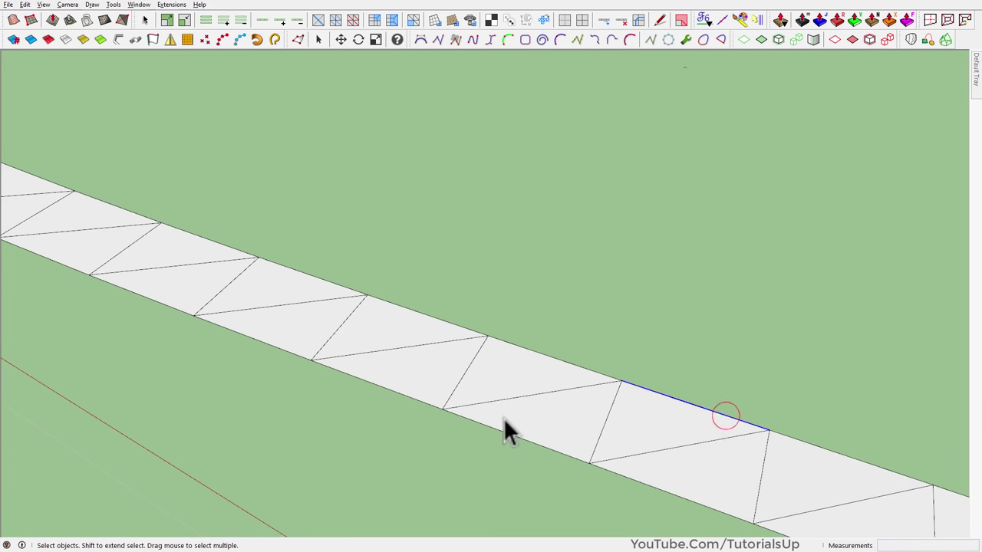
{"action": "middle_click_drag", "start_coordinate": [509, 432], "coordinate": [267, 299]}
{"action": "scroll", "coordinate": [140, 244], "scroll_direction": "down", "scroll_amount": 5}
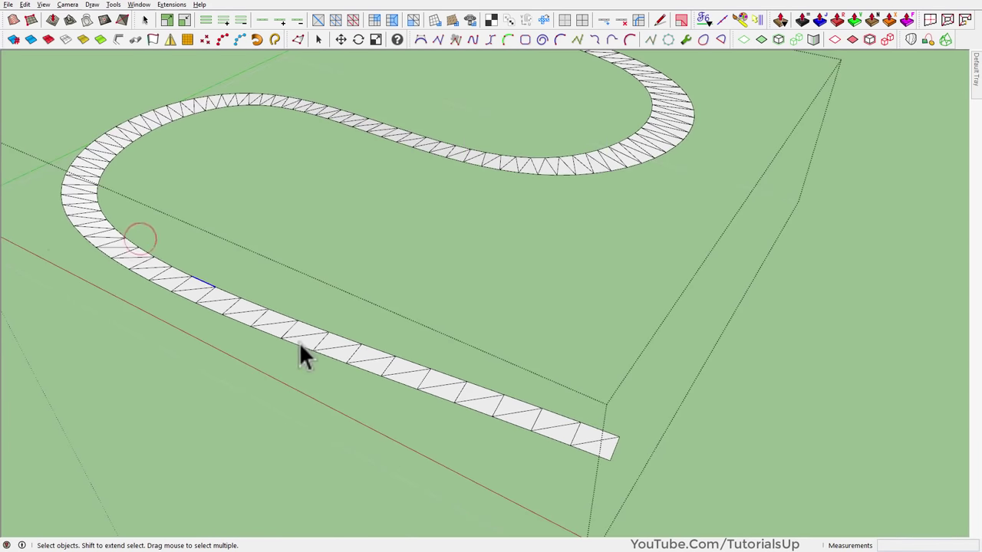
Erase the strip's inner triangle edges and delete its face, leaving only the outline.
{"action": "triple_click", "coordinate": [299, 342]}
{"action": "left_click", "coordinate": [31, 39]}
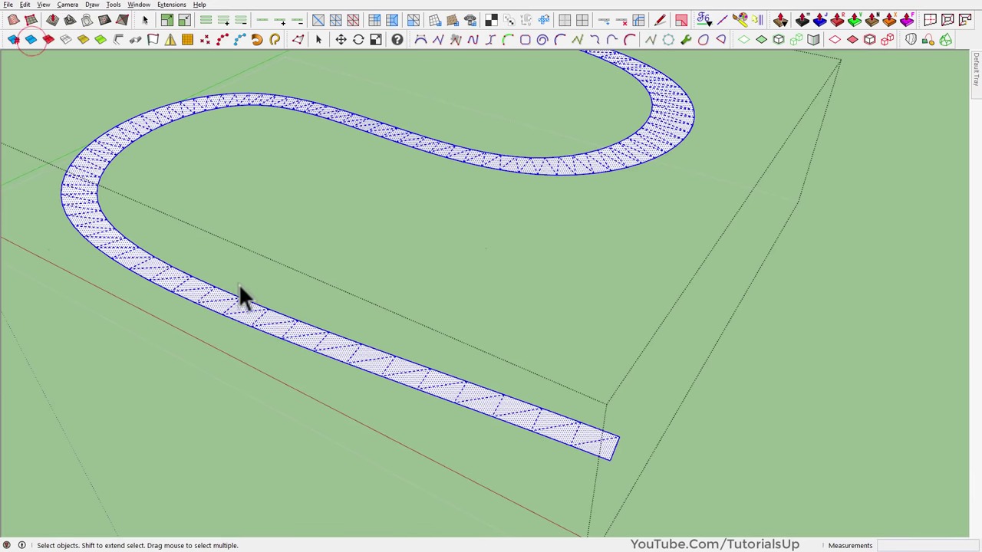
{"action": "left_click", "coordinate": [330, 290]}
{"action": "left_click", "coordinate": [246, 316]}
{"action": "mouse_move", "coordinate": [246, 315]}
{"action": "middle_mouse_down"}
{"action": "mouse_move", "coordinate": [450, 395]}
{"action": "mouse_move", "coordinate": [228, 176]}
{"action": "mouse_move", "coordinate": [336, 209]}
{"action": "mouse_move", "coordinate": [662, 482]}
{"action": "middle_mouse_up"}
{"action": "key", "text": "Delete"}
Window-select the two remaining curved road boundary edges.
{"action": "scroll", "coordinate": [666, 499], "scroll_direction": "up", "scroll_amount": 3}
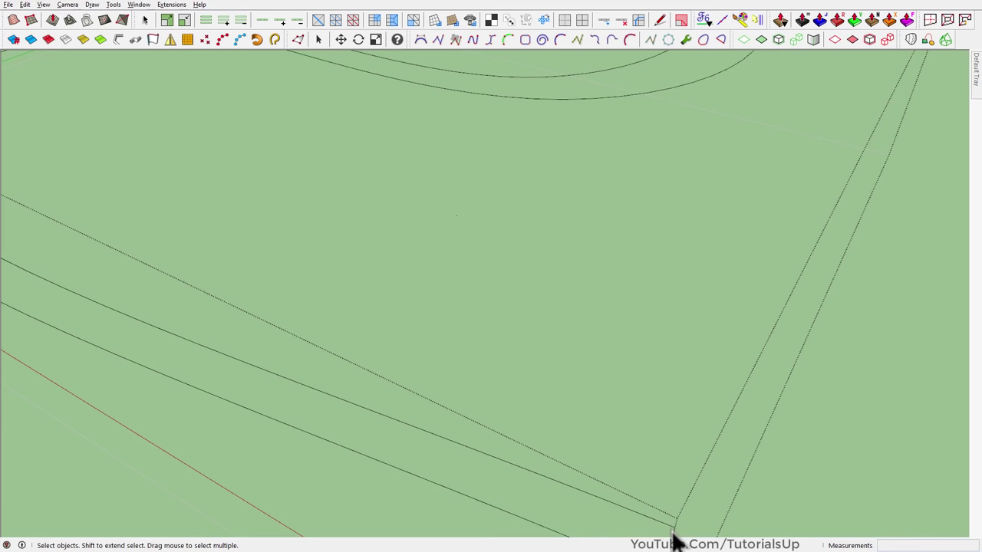
{"action": "scroll", "coordinate": [672, 530], "scroll_direction": "down", "scroll_amount": 3}
{"action": "scroll", "coordinate": [649, 495], "scroll_direction": "up", "scroll_amount": 3}
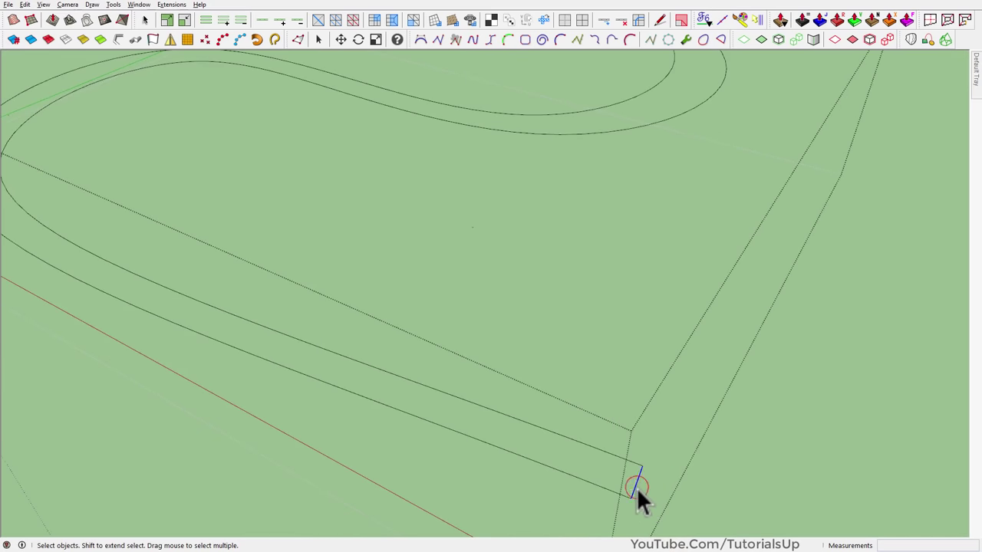
{"action": "scroll", "coordinate": [637, 488], "scroll_direction": "down", "scroll_amount": 5}
{"action": "scroll", "coordinate": [331, 100], "scroll_direction": "up", "scroll_amount": 2}
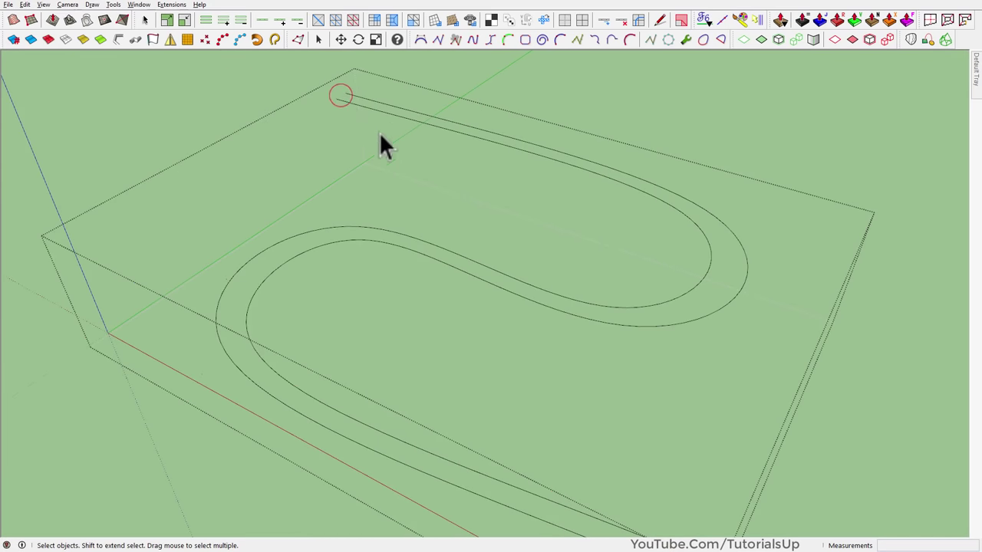
{"action": "scroll", "coordinate": [382, 145], "scroll_direction": "down", "scroll_amount": 2}
{"action": "left_click_drag", "start_coordinate": [484, 263], "coordinate": [742, 474]}
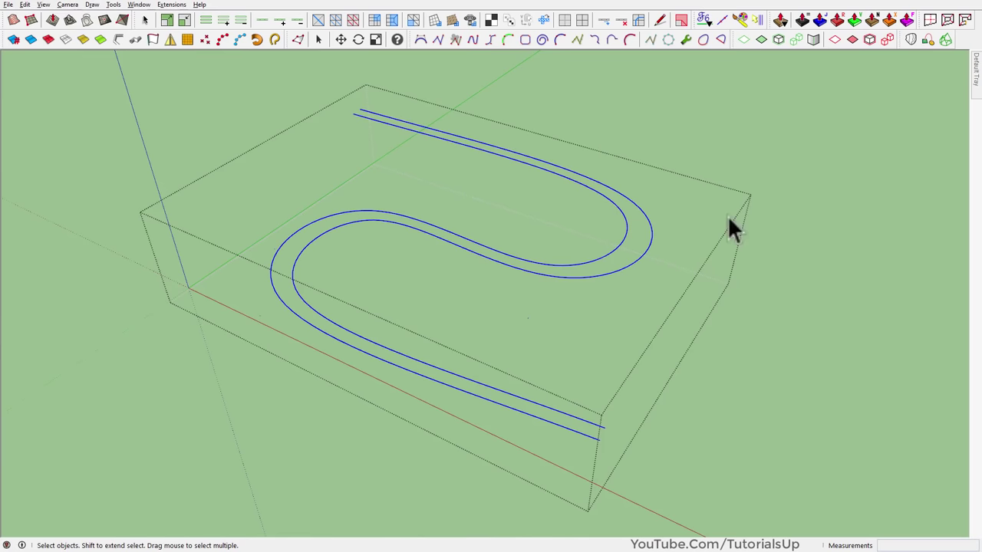
{"action": "mouse_move", "coordinate": [976, 69]}
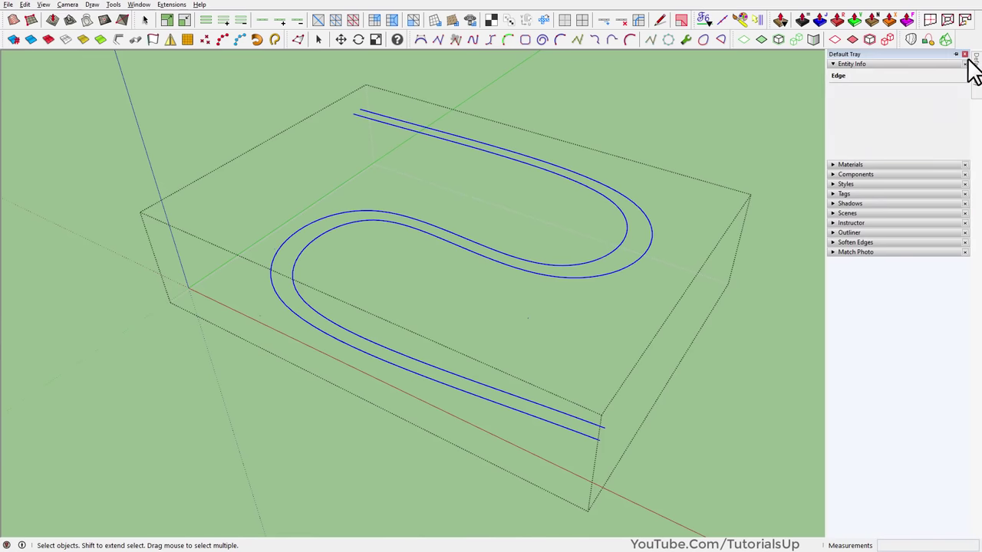
Pin Entity Info, confirm each curve has 100 edges, then select both curves.
{"action": "left_click", "coordinate": [965, 54]}
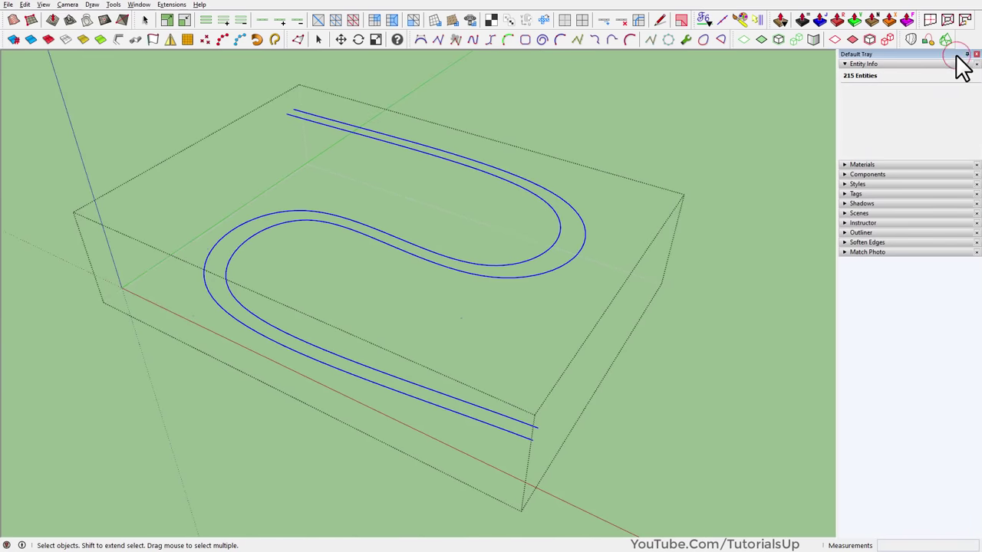
{"action": "left_click", "coordinate": [541, 276]}
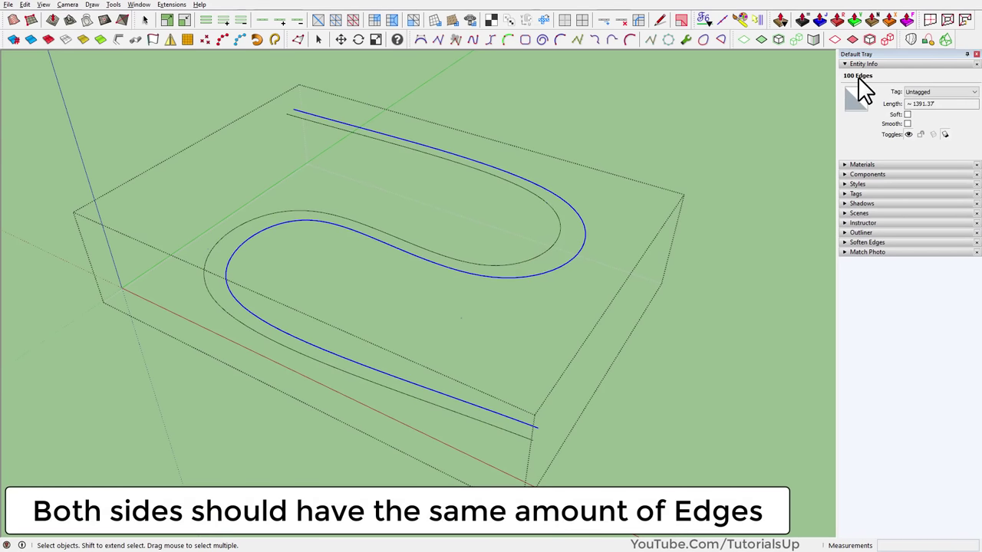
{"action": "left_click", "coordinate": [553, 246]}
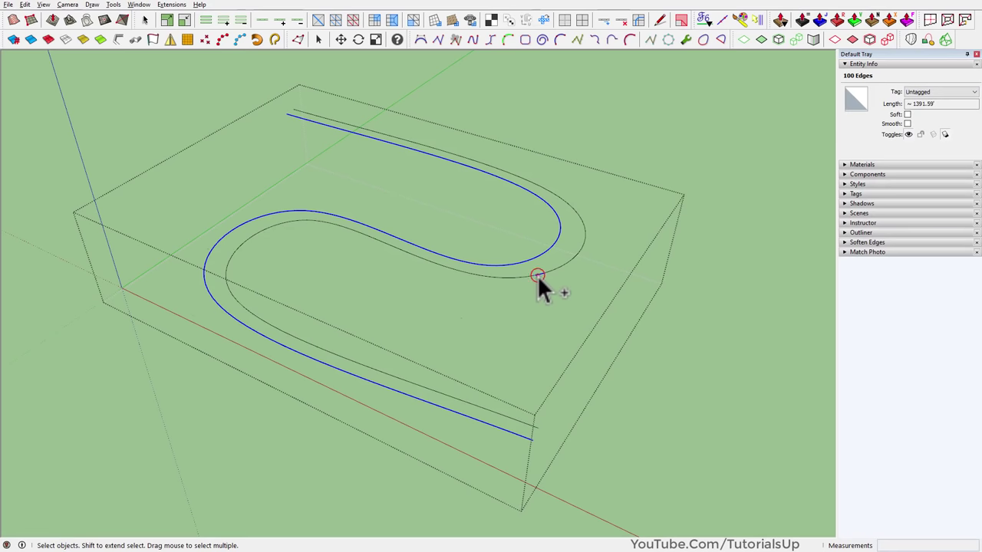
{"action": "left_click", "coordinate": [537, 275], "text": "shift"}
{"action": "scroll", "coordinate": [311, 195], "scroll_direction": "up", "scroll_amount": 2}
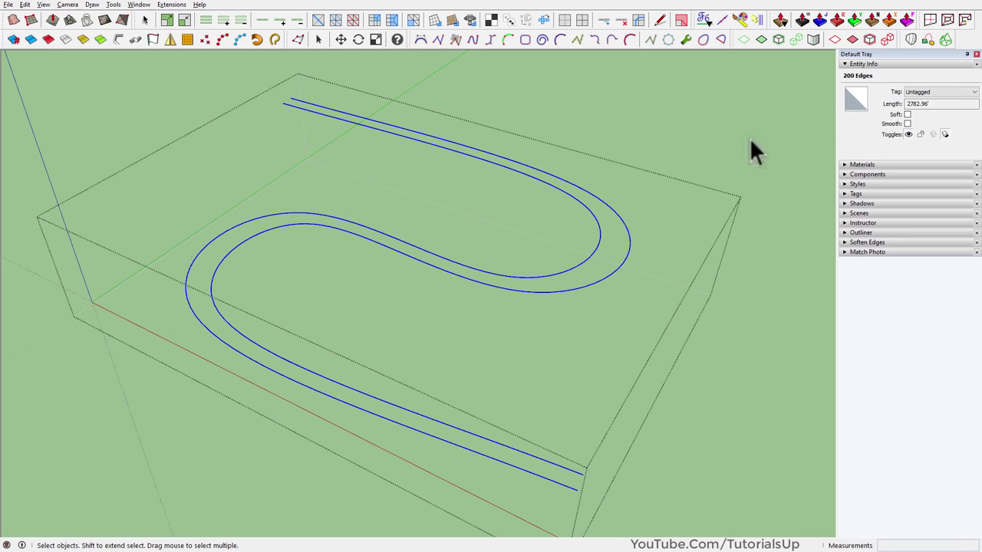
Start a Loft by Spline between the two curves with 3 segments across.
{"action": "left_click", "coordinate": [909, 40]}
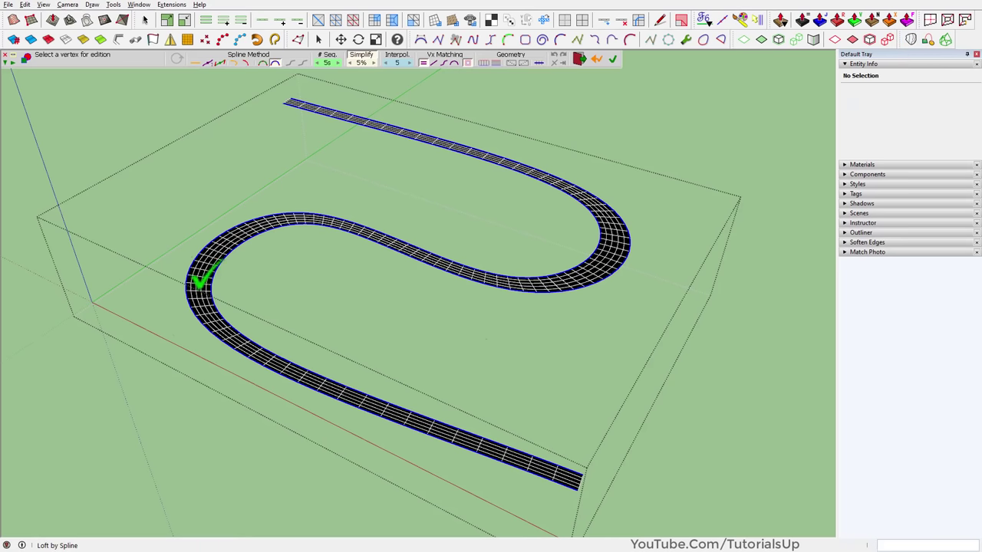
{"action": "scroll", "coordinate": [198, 282], "scroll_direction": "up", "scroll_amount": 3}
{"action": "scroll", "coordinate": [215, 272], "scroll_direction": "up", "scroll_amount": 2}
{"action": "scroll", "coordinate": [224, 269], "scroll_direction": "up", "scroll_amount": 2}
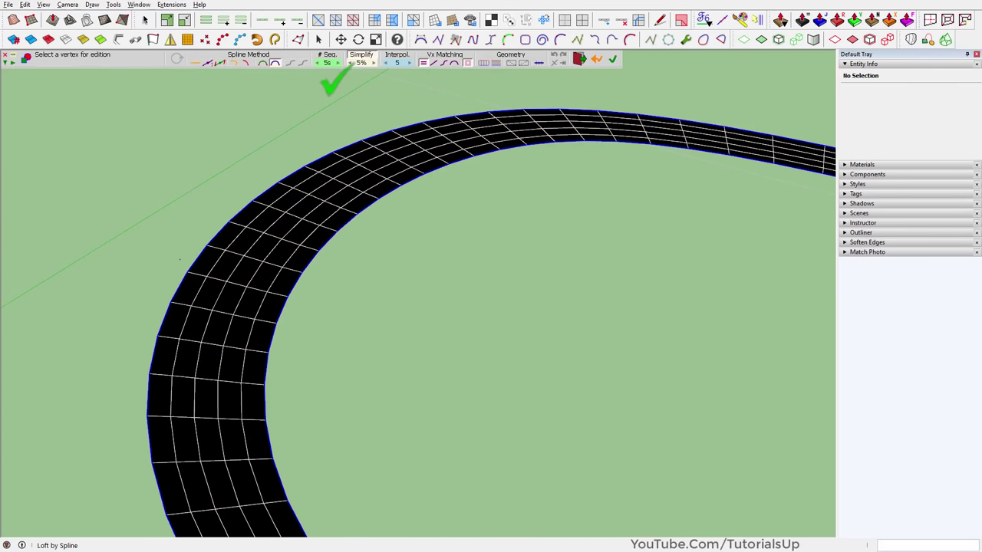
{"action": "left_click", "coordinate": [328, 64]}
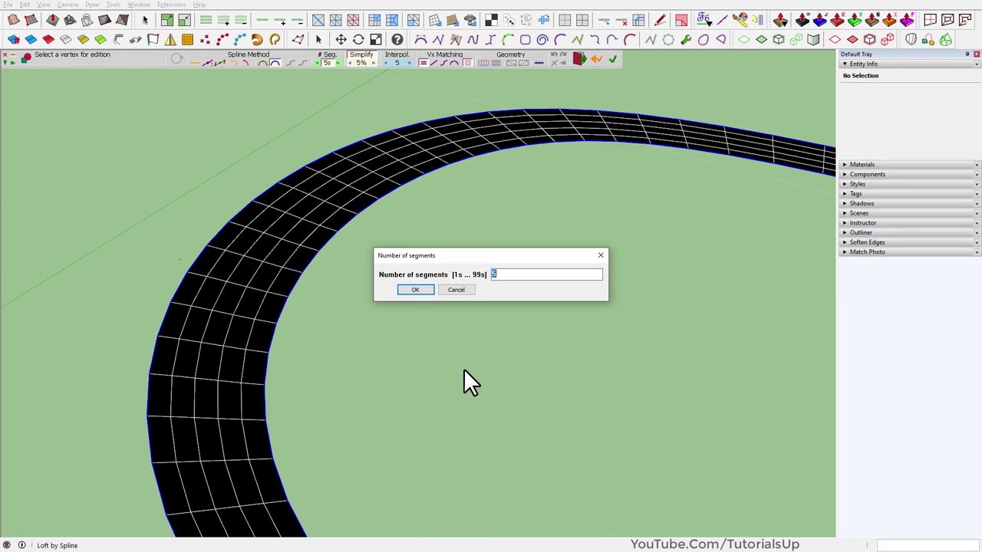
{"action": "type", "text": "3"}
{"action": "left_click", "coordinate": [414, 290]}
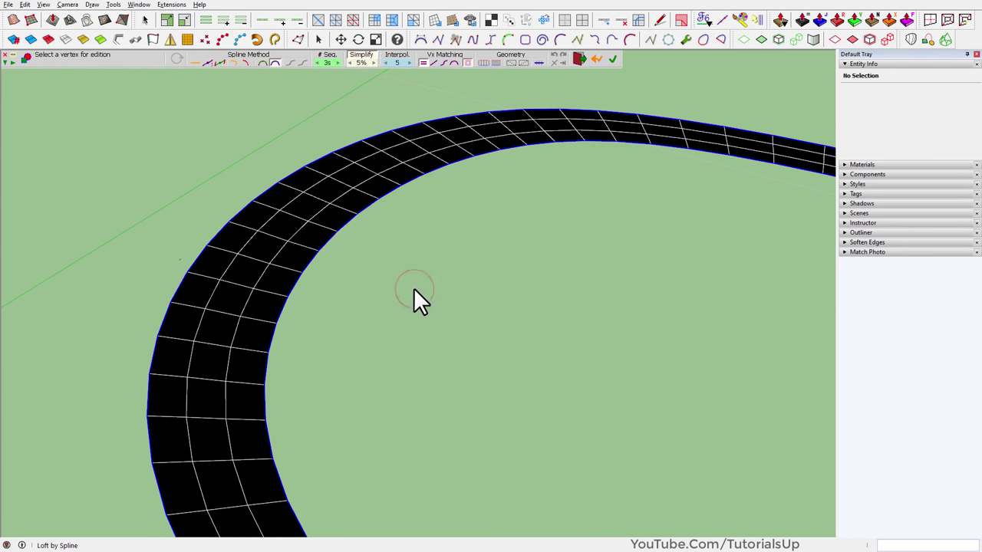
Set the loft geometry to triangulated while reviewing the S-shaped preview.
{"action": "scroll", "coordinate": [263, 276], "scroll_direction": "down", "scroll_amount": 1}
{"action": "scroll", "coordinate": [235, 265], "scroll_direction": "down", "scroll_amount": 2}
{"action": "scroll", "coordinate": [235, 265], "scroll_direction": "down", "scroll_amount": 3}
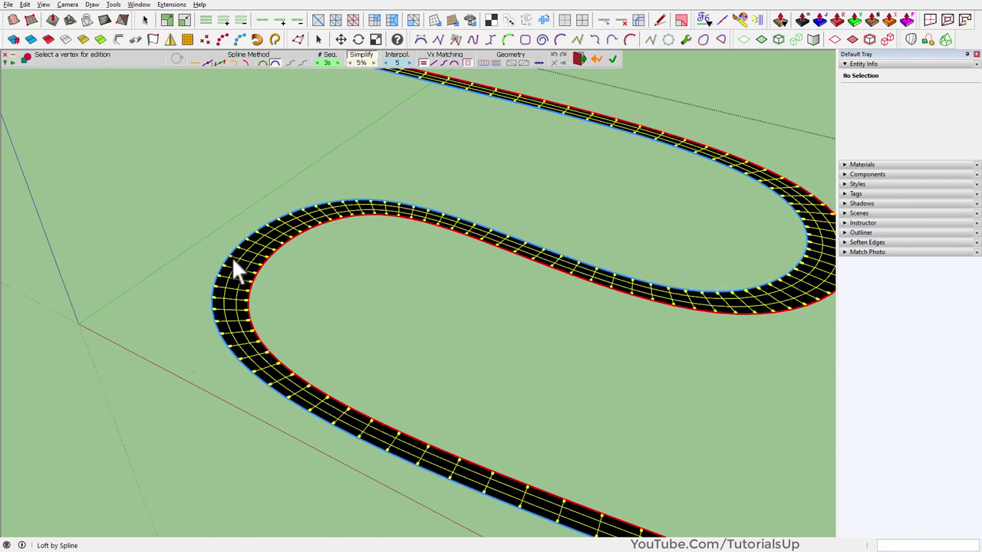
{"action": "mouse_move", "coordinate": [333, 285]}
{"action": "middle_mouse_down"}
{"action": "mouse_move", "coordinate": [584, 328]}
{"action": "mouse_move", "coordinate": [686, 237]}
{"action": "mouse_move", "coordinate": [663, 327]}
{"action": "middle_mouse_up"}
{"action": "scroll", "coordinate": [663, 251], "scroll_direction": "up", "scroll_amount": 3}
{"action": "scroll", "coordinate": [663, 251], "scroll_direction": "up", "scroll_amount": 2}
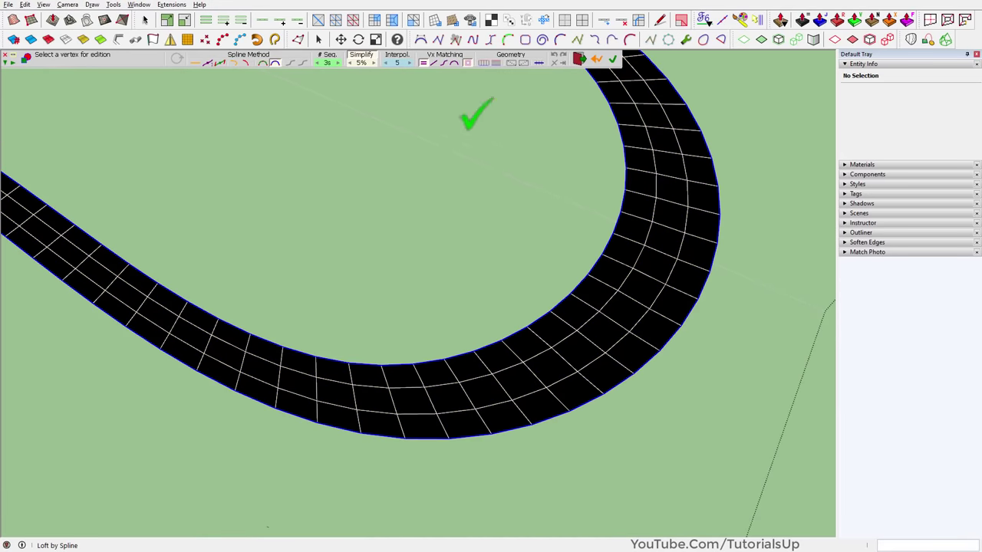
{"action": "left_click", "coordinate": [518, 62]}
{"action": "scroll", "coordinate": [633, 352], "scroll_direction": "down", "scroll_amount": 2}
{"action": "scroll", "coordinate": [634, 352], "scroll_direction": "down", "scroll_amount": 2}
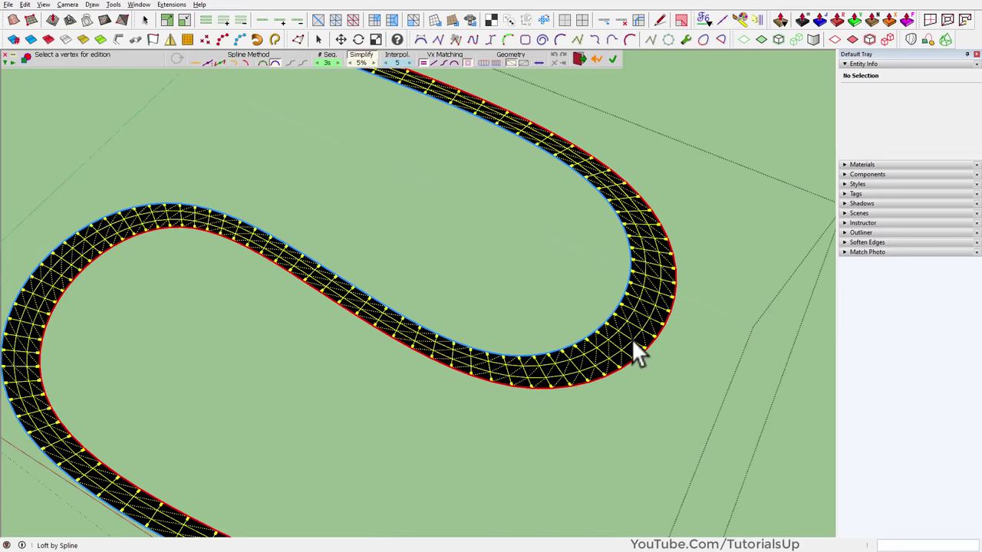
{"action": "mouse_move", "coordinate": [634, 351]}
{"action": "middle_mouse_down"}
{"action": "mouse_move", "coordinate": [555, 285]}
{"action": "mouse_move", "coordinate": [617, 131]}
{"action": "middle_mouse_up"}
Generate the lofted road surface and view it from a tilted overview.
{"action": "left_click", "coordinate": [631, 157]}
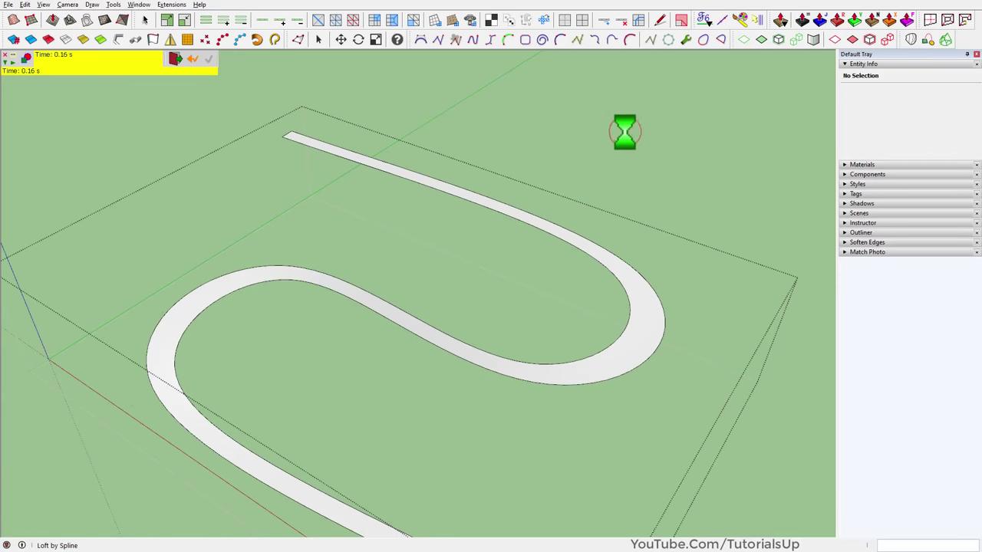
{"action": "scroll", "coordinate": [376, 368], "scroll_direction": "down", "scroll_amount": 3}
{"action": "mouse_move", "coordinate": [376, 369]}
{"action": "middle_mouse_down"}
{"action": "mouse_move", "coordinate": [344, 169]}
{"action": "mouse_move", "coordinate": [486, 265]}
{"action": "mouse_move", "coordinate": [340, 265]}
{"action": "middle_mouse_up"}
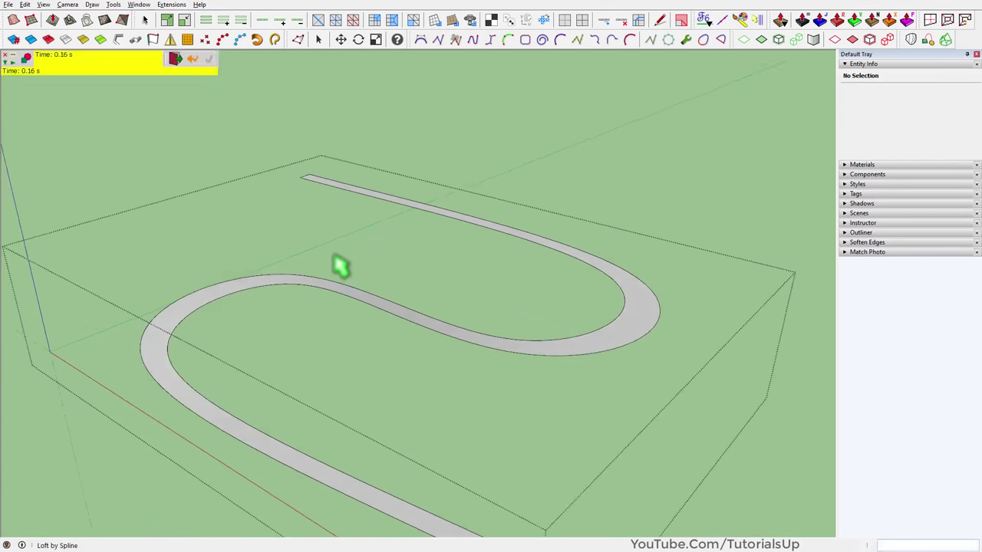
{"action": "scroll", "coordinate": [330, 384], "scroll_direction": "down", "scroll_amount": 2}
{"action": "scroll", "coordinate": [394, 432], "scroll_direction": "up", "scroll_amount": 2}
{"action": "scroll", "coordinate": [624, 415], "scroll_direction": "up", "scroll_amount": 4}
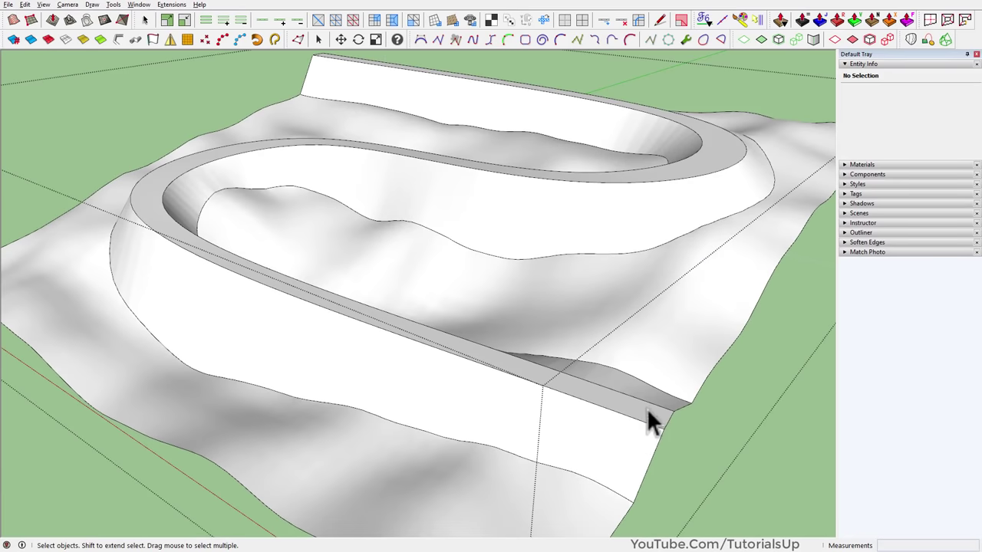
Enter the road group and select all 1603 pieces of its mesh.
{"action": "left_click", "coordinate": [647, 409]}
{"action": "left_click", "coordinate": [647, 408]}
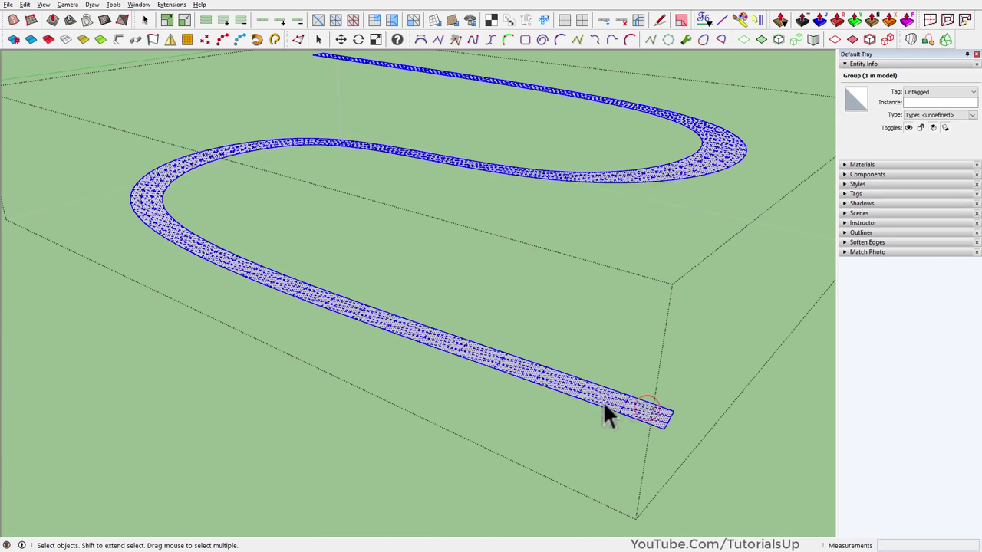
{"action": "scroll", "coordinate": [605, 406], "scroll_direction": "down", "scroll_amount": 3}
{"action": "middle_click_drag", "start_coordinate": [408, 321], "coordinate": [574, 429]}
{"action": "scroll", "coordinate": [491, 427], "scroll_direction": "up", "scroll_amount": 5}
{"action": "scroll", "coordinate": [483, 418], "scroll_direction": "up", "scroll_amount": 3}
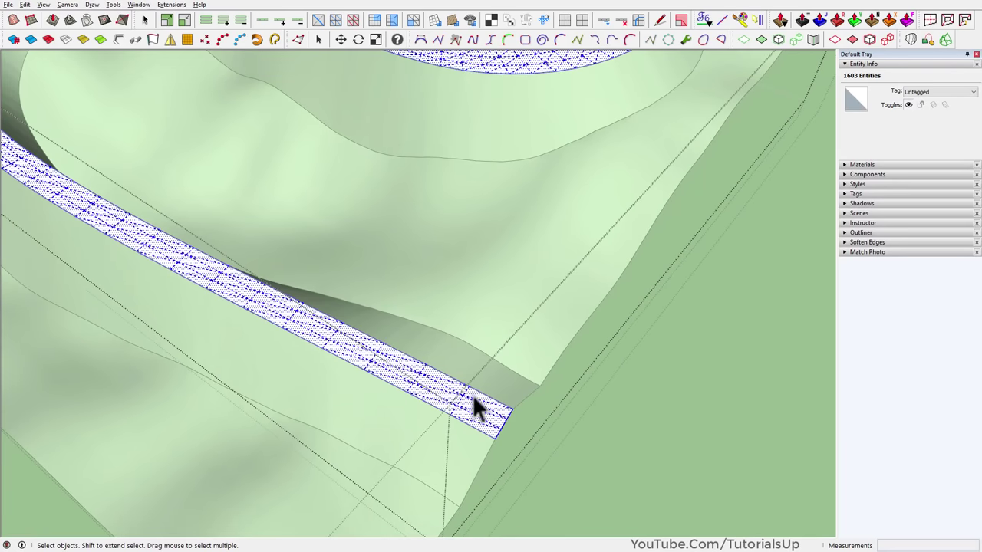
{"action": "left_click", "coordinate": [578, 487]}
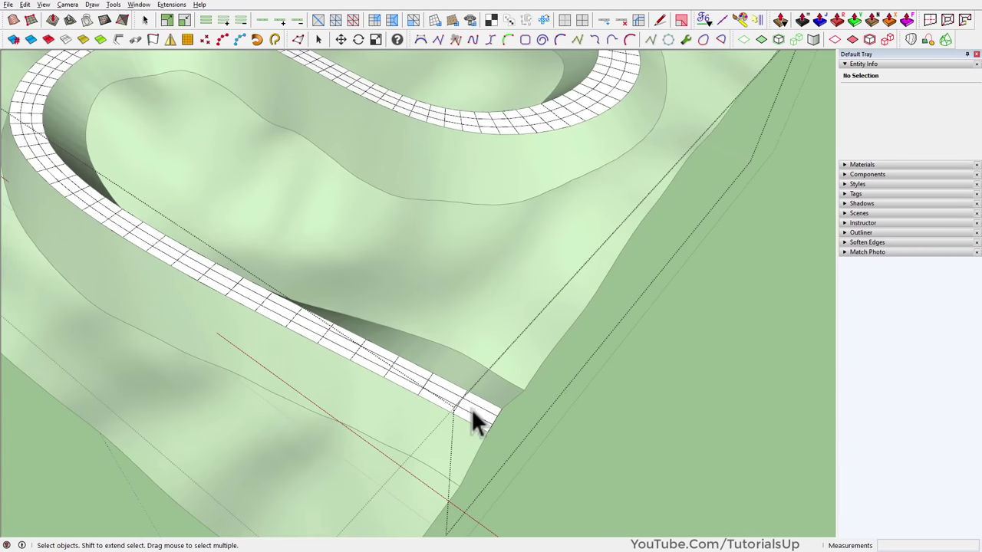
{"action": "triple_click", "coordinate": [471, 411]}
{"action": "scroll", "coordinate": [471, 410], "scroll_direction": "up", "scroll_amount": 3}
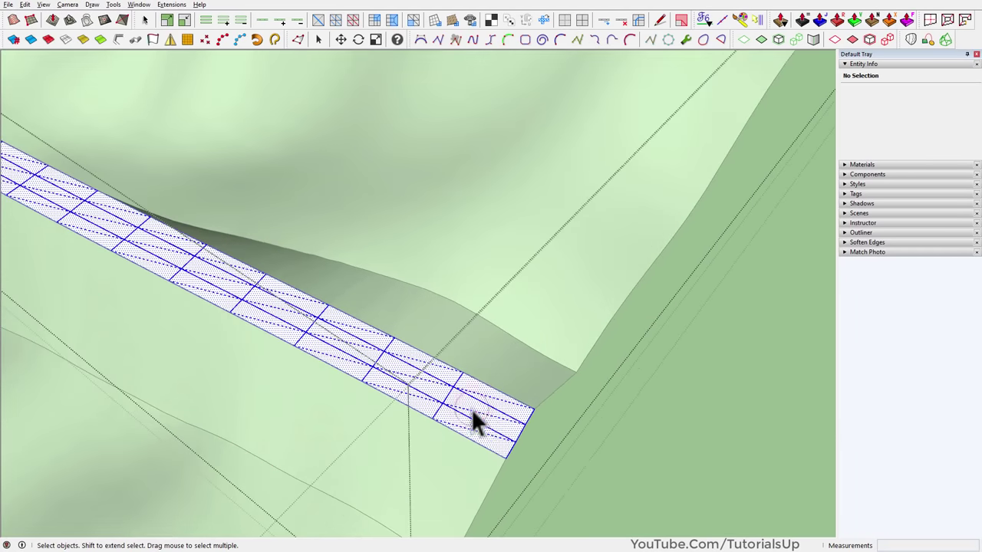
{"action": "left_click", "coordinate": [870, 62]}
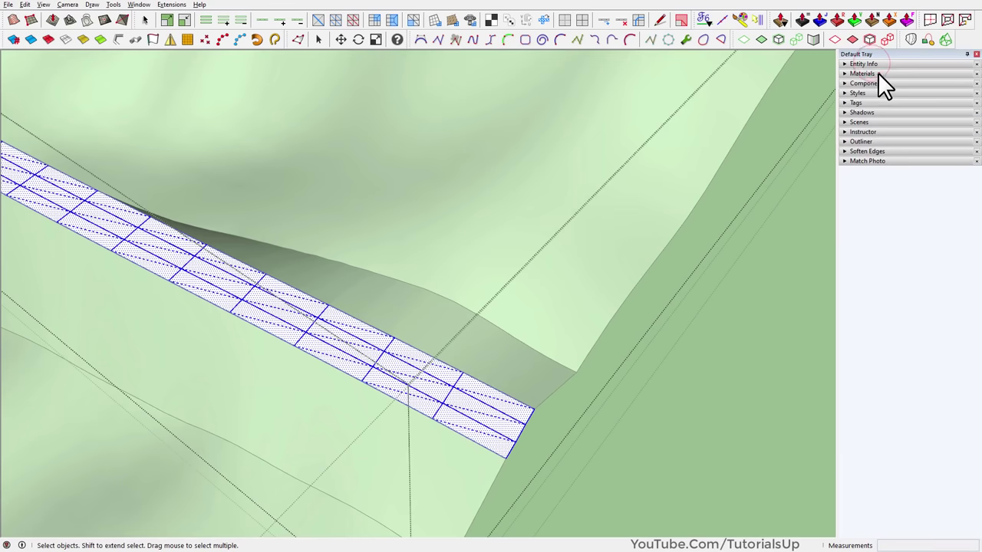
Paint the road with the In Model asphalt Material2 using ThruPaint.
{"action": "left_click", "coordinate": [878, 73]}
{"action": "left_click", "coordinate": [872, 138]}
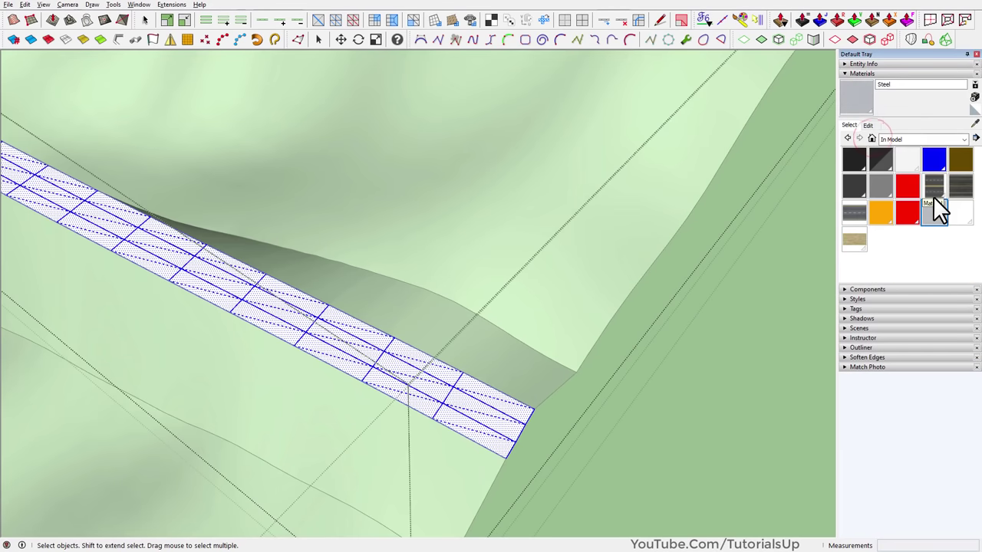
{"action": "left_click", "coordinate": [853, 212]}
{"action": "scroll", "coordinate": [499, 453], "scroll_direction": "up", "scroll_amount": 3}
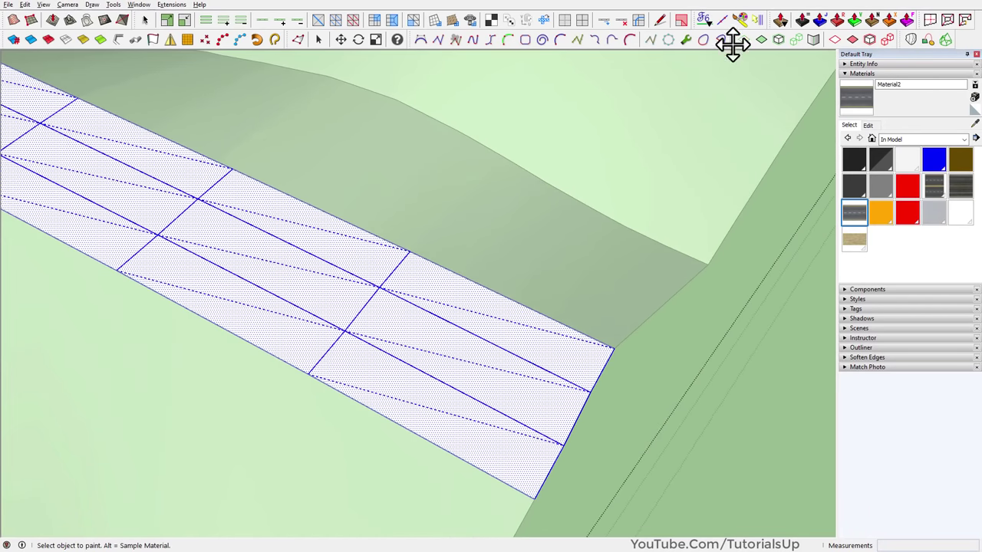
{"action": "left_click", "coordinate": [741, 20]}
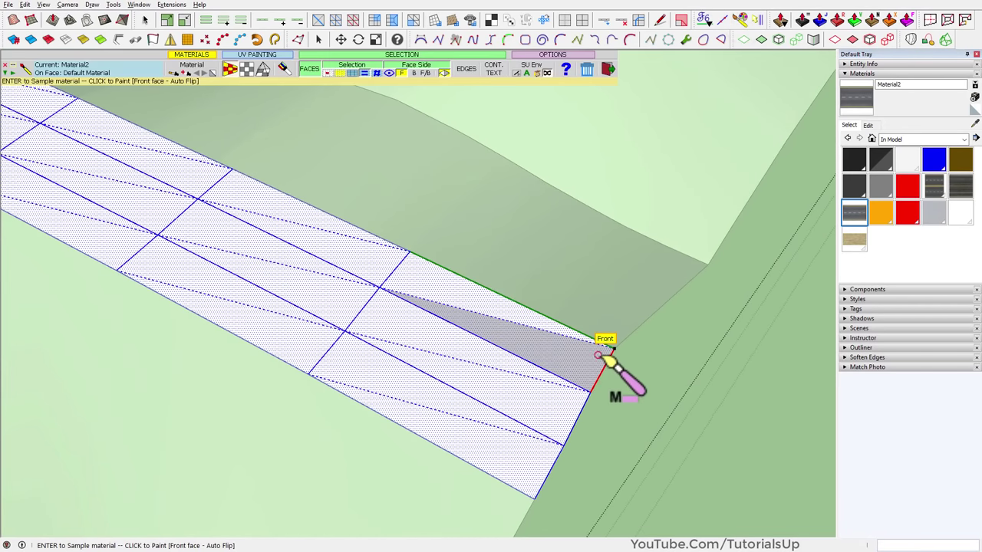
{"action": "left_click", "coordinate": [598, 355]}
{"action": "scroll", "coordinate": [552, 472], "scroll_direction": "down", "scroll_amount": 3}
{"action": "scroll", "coordinate": [242, 301], "scroll_direction": "up", "scroll_amount": 2}
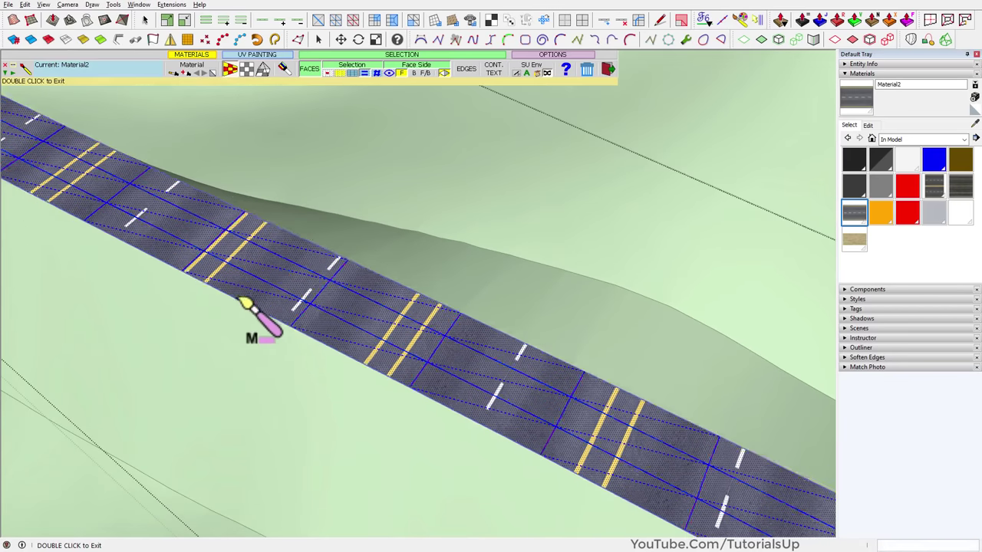
Rotate the road texture 90° so lanes follow the road, and rescale it to about 0.337x.
{"action": "left_click", "coordinate": [426, 343]}
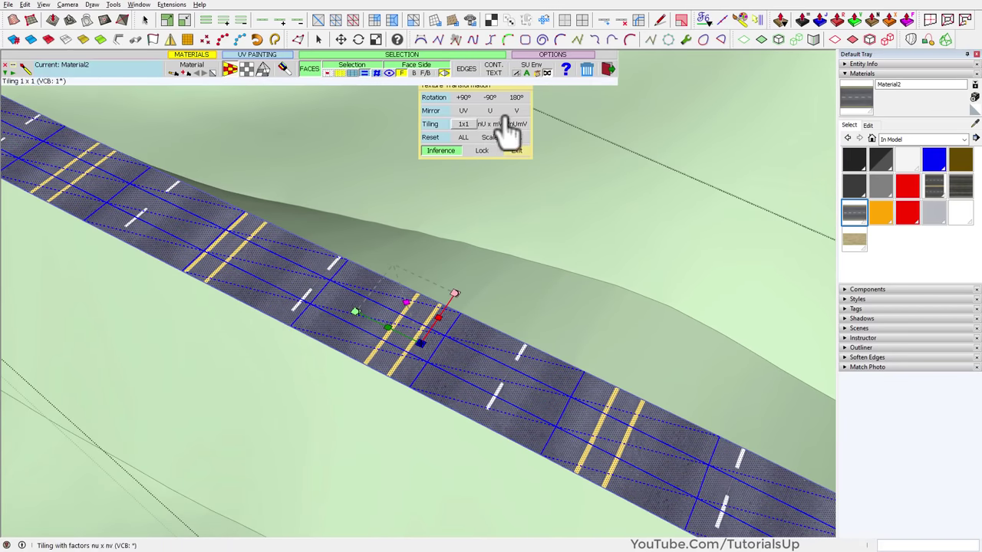
{"action": "left_click", "coordinate": [465, 97]}
{"action": "scroll", "coordinate": [345, 453], "scroll_direction": "down", "scroll_amount": 2}
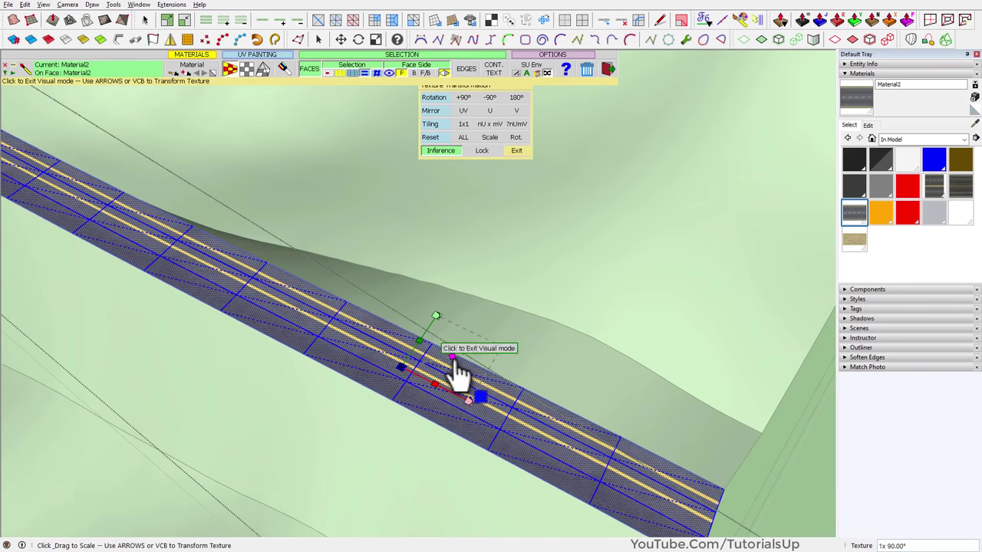
{"action": "scroll", "coordinate": [537, 461], "scroll_direction": "down", "scroll_amount": 3}
{"action": "scroll", "coordinate": [563, 504], "scroll_direction": "down", "scroll_amount": 4}
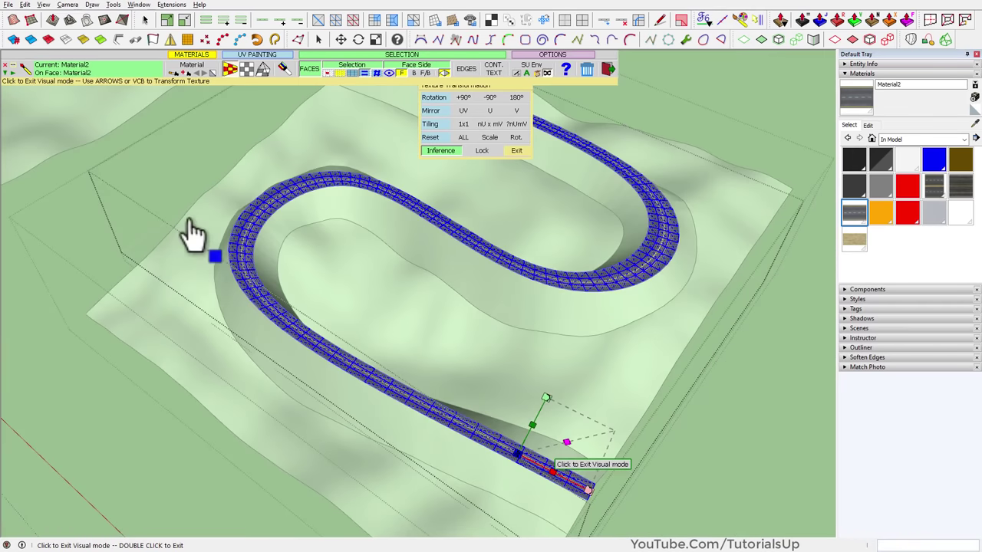
{"action": "scroll", "coordinate": [230, 230], "scroll_direction": "up", "scroll_amount": 4}
{"action": "mouse_move", "coordinate": [257, 227]}
{"action": "middle_mouse_down"}
{"action": "mouse_move", "coordinate": [300, 222]}
{"action": "mouse_move", "coordinate": [318, 160]}
{"action": "middle_mouse_up"}
{"action": "scroll", "coordinate": [230, 179], "scroll_direction": "up", "scroll_amount": 2}
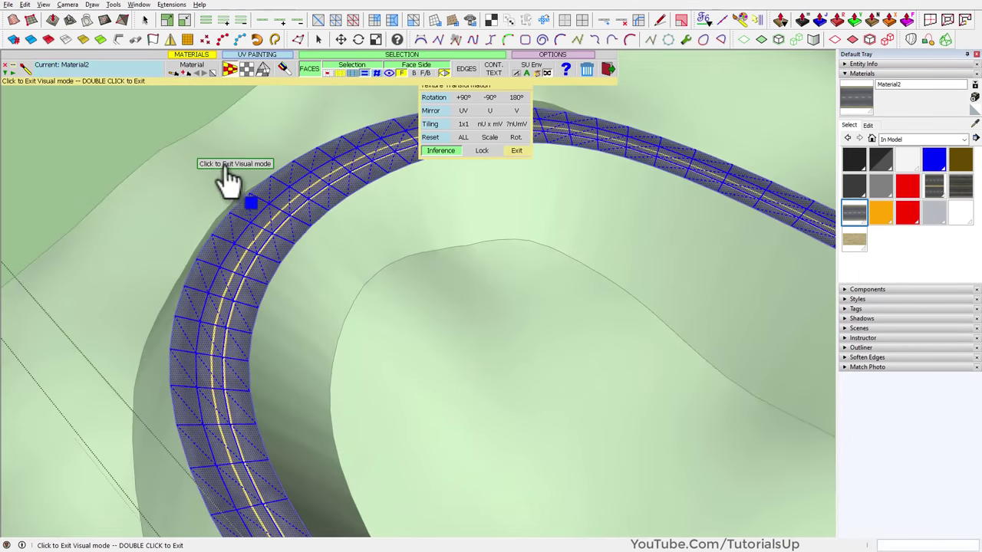
{"action": "scroll", "coordinate": [395, 374], "scroll_direction": "down", "scroll_amount": 5}
{"action": "scroll", "coordinate": [395, 373], "scroll_direction": "up", "scroll_amount": 3}
{"action": "scroll", "coordinate": [404, 406], "scroll_direction": "up", "scroll_amount": 2}
{"action": "scroll", "coordinate": [300, 487], "scroll_direction": "down", "scroll_amount": 2}
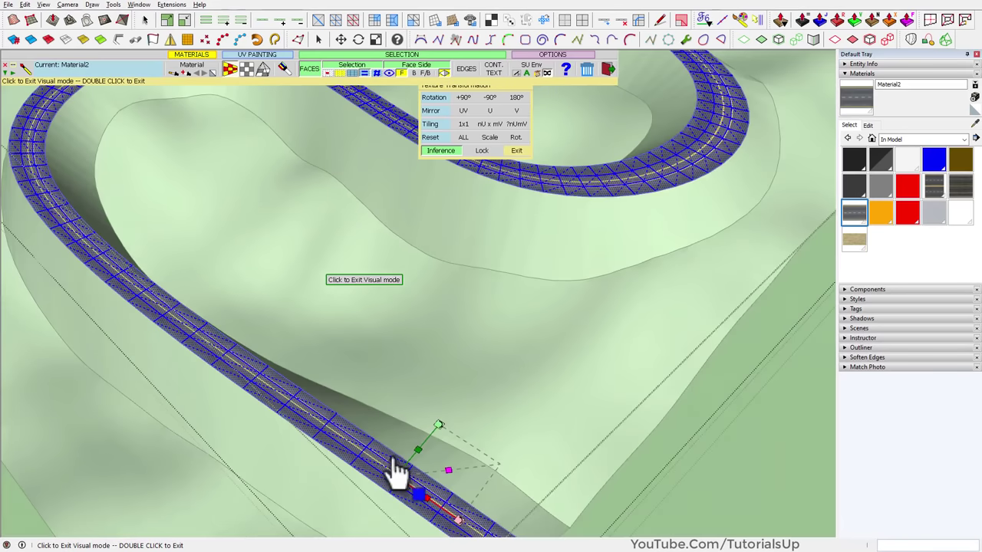
{"action": "scroll", "coordinate": [397, 469], "scroll_direction": "up", "scroll_amount": 1}
{"action": "scroll", "coordinate": [414, 521], "scroll_direction": "up", "scroll_amount": 3}
{"action": "scroll", "coordinate": [432, 498], "scroll_direction": "up", "scroll_amount": 1}
{"action": "scroll", "coordinate": [422, 453], "scroll_direction": "down", "scroll_amount": 1}
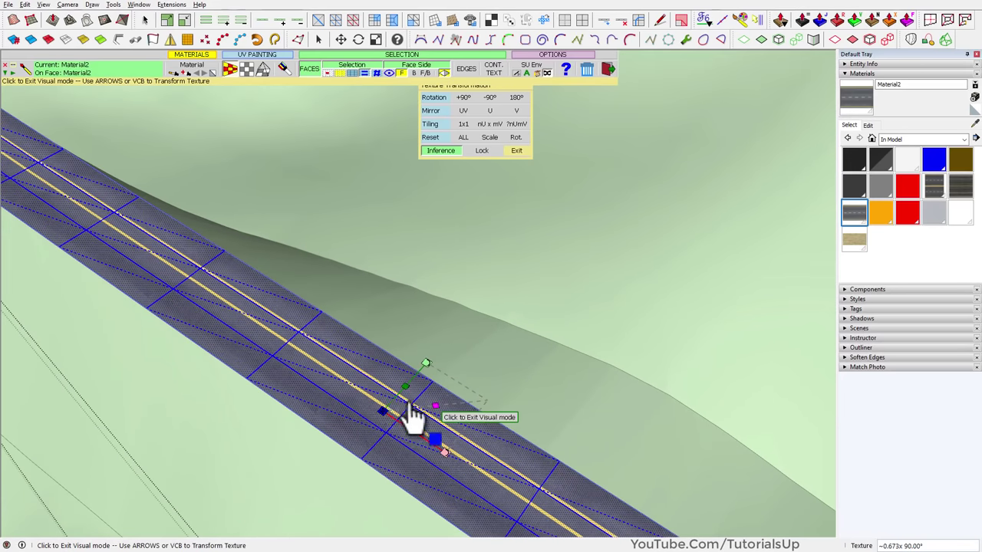
{"action": "mouse_move", "coordinate": [435, 405]}
{"action": "left_mouse_down"}
{"action": "mouse_move", "coordinate": [393, 426]}
{"action": "mouse_move", "coordinate": [433, 410]}
{"action": "mouse_move", "coordinate": [423, 415]}
{"action": "left_mouse_up"}
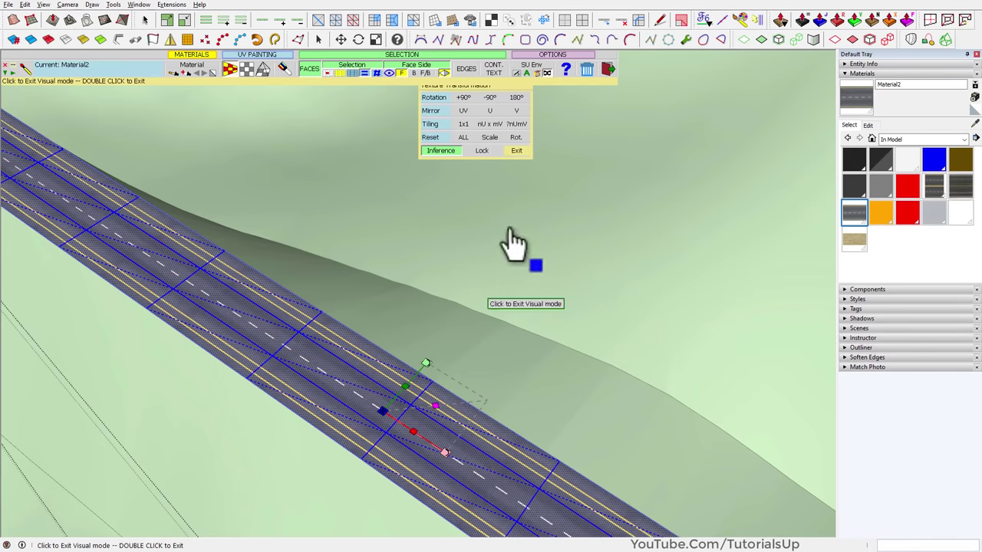
Apply tiling factors 30 and 1 and stretch the asphalt texture lengthwise along the road.
{"action": "left_click", "coordinate": [518, 124]}
{"action": "type", "text": "30"}
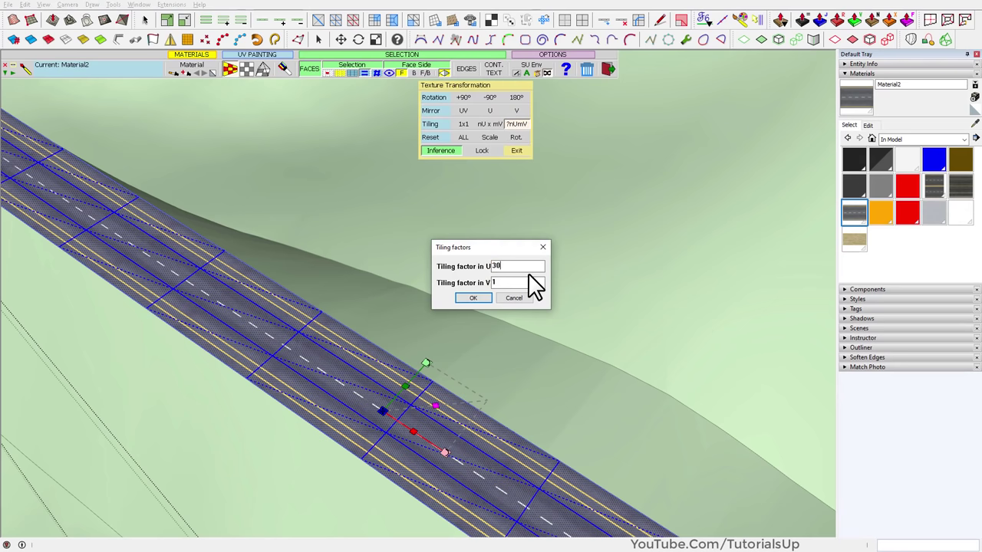
{"action": "left_click", "coordinate": [473, 297]}
{"action": "middle_click_drag", "start_coordinate": [464, 293], "coordinate": [458, 459]}
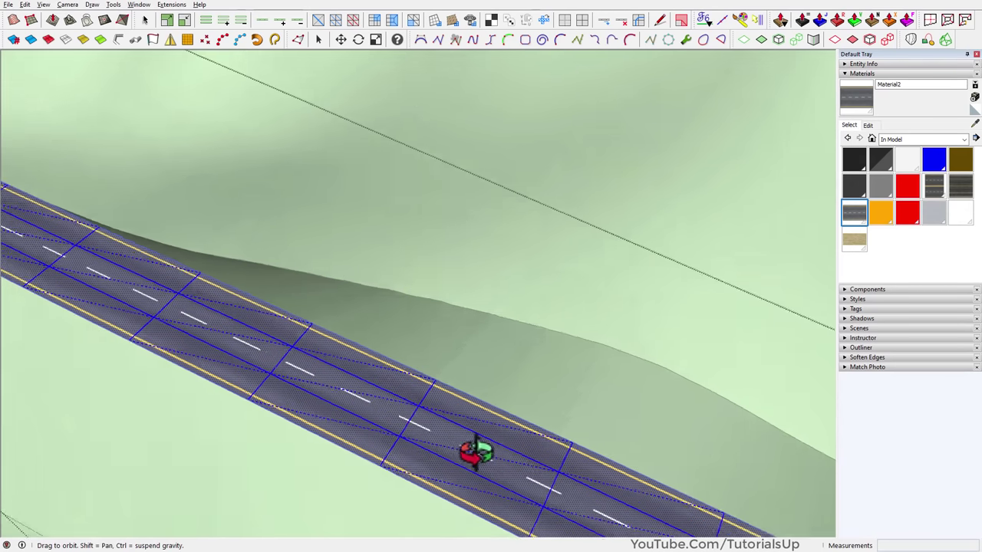
{"action": "left_click", "coordinate": [472, 464]}
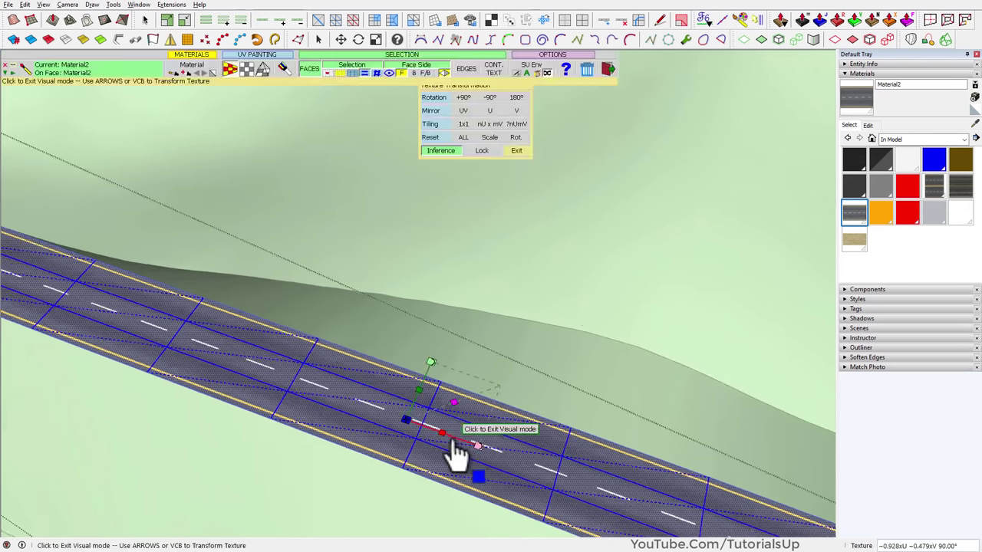
{"action": "left_click_drag", "start_coordinate": [445, 449], "coordinate": [460, 453]}
{"action": "left_click", "coordinate": [548, 405]}
Close the road group to return to the whole model.
{"action": "middle_click_drag", "start_coordinate": [548, 406], "coordinate": [487, 411]}
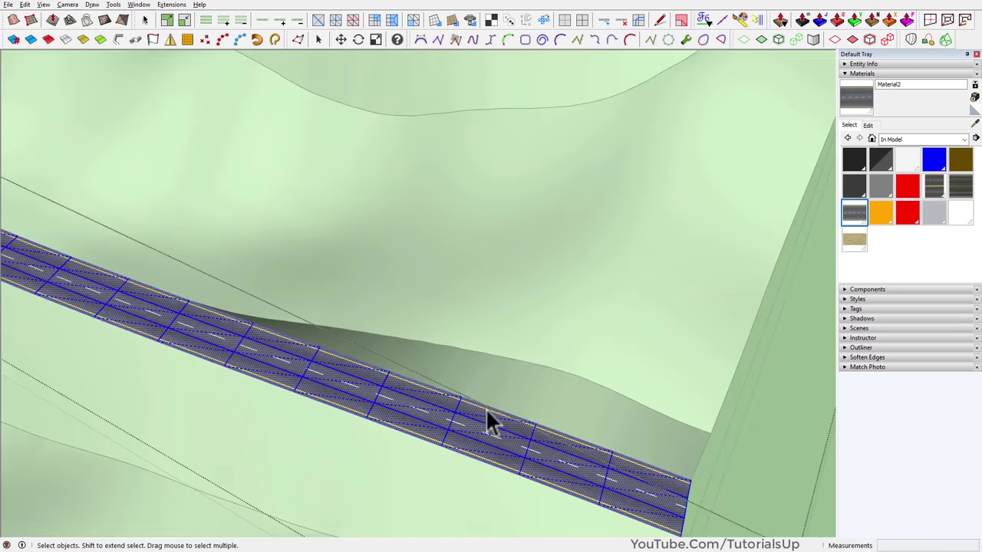
{"action": "scroll", "coordinate": [489, 415], "scroll_direction": "down", "scroll_amount": 5}
{"action": "scroll", "coordinate": [495, 429], "scroll_direction": "down", "scroll_amount": 3}
{"action": "scroll", "coordinate": [485, 423], "scroll_direction": "up", "scroll_amount": 3}
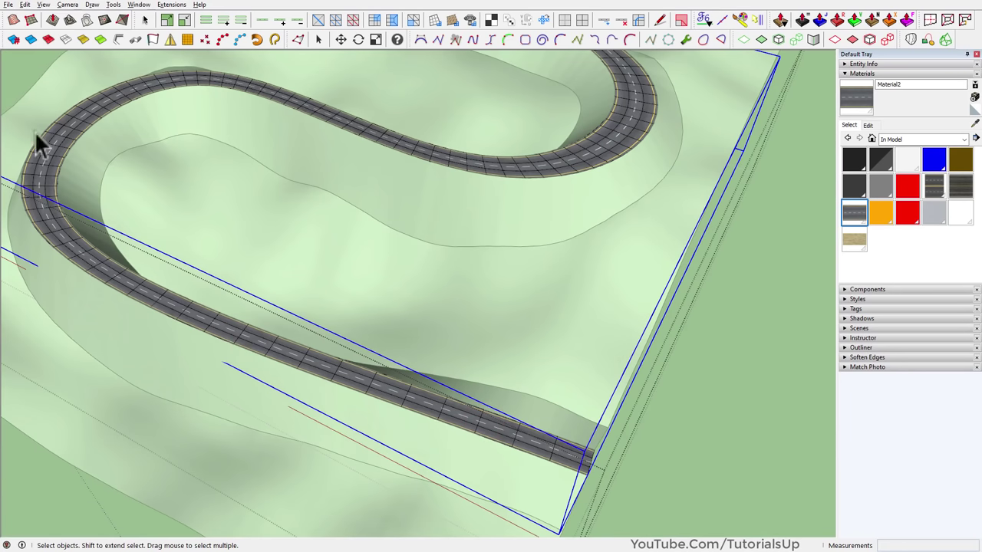
{"action": "left_click", "coordinate": [29, 37]}
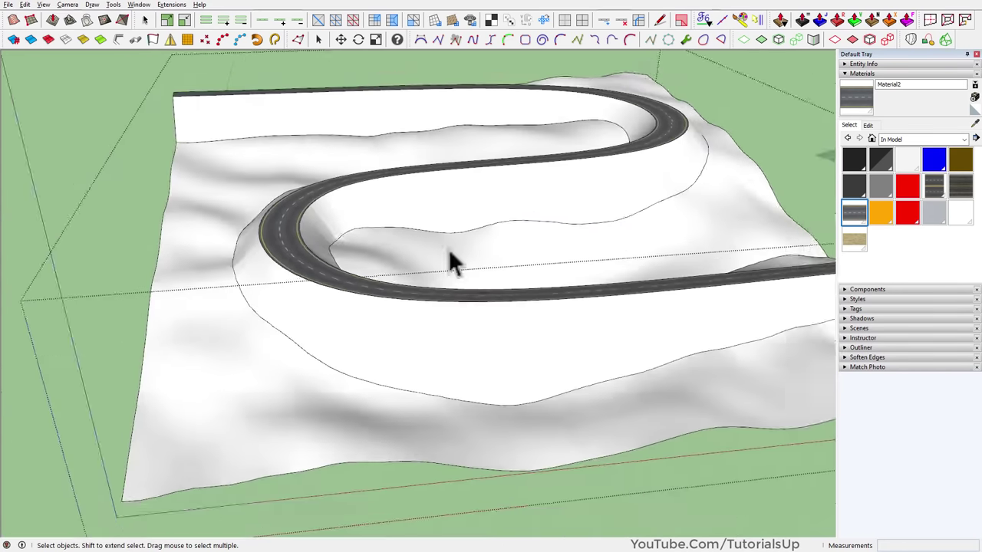
Orbit around the terrain to inspect the lane markings, then select the road near its end.
{"action": "scroll", "coordinate": [195, 252], "scroll_direction": "up", "scroll_amount": 5}
{"action": "middle_click_drag", "start_coordinate": [195, 252], "coordinate": [499, 268]}
{"action": "scroll", "coordinate": [87, 213], "scroll_direction": "up", "scroll_amount": 4}
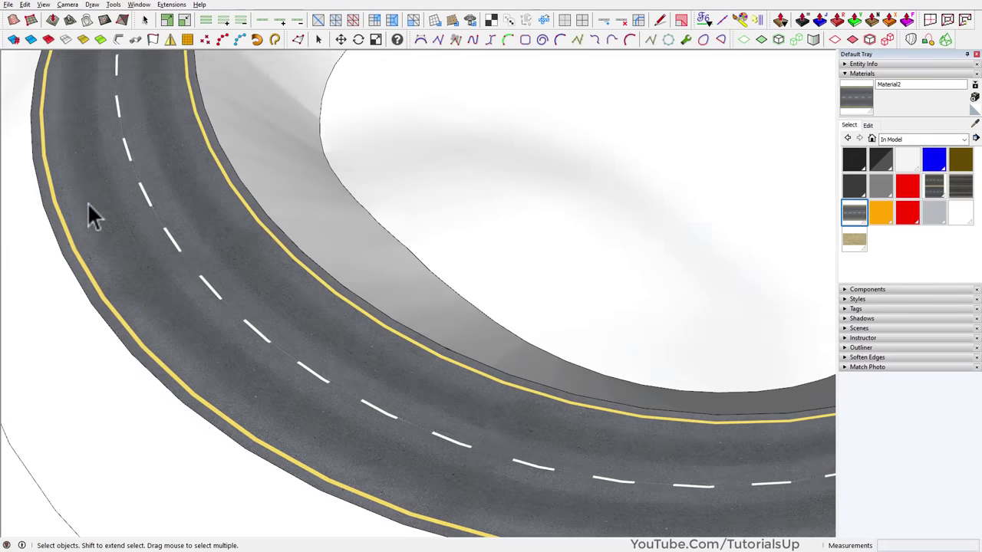
{"action": "scroll", "coordinate": [161, 205], "scroll_direction": "up", "scroll_amount": 3}
{"action": "scroll", "coordinate": [398, 445], "scroll_direction": "down", "scroll_amount": 3}
{"action": "scroll", "coordinate": [327, 449], "scroll_direction": "down", "scroll_amount": 3}
{"action": "middle_click_drag", "start_coordinate": [326, 449], "coordinate": [595, 134]}
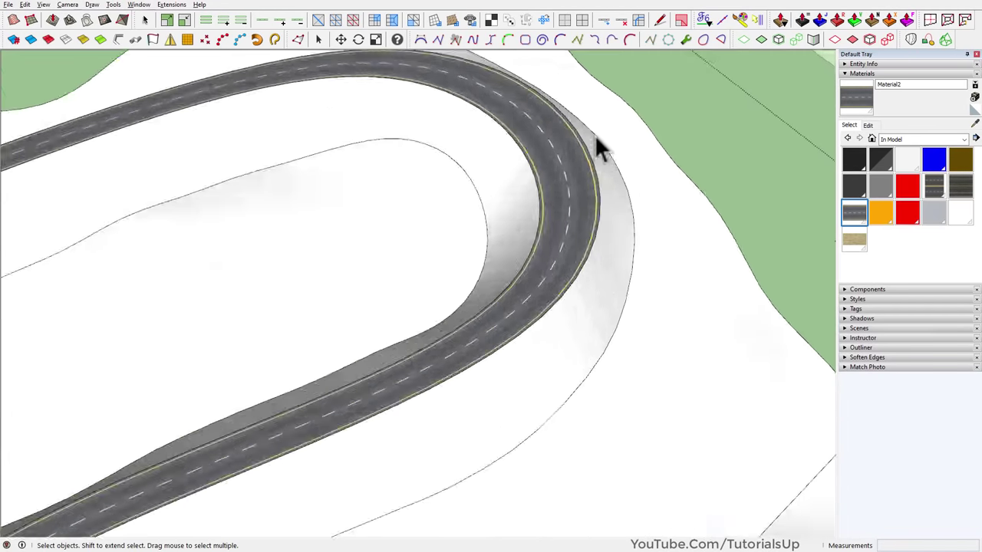
{"action": "scroll", "coordinate": [514, 215], "scroll_direction": "up", "scroll_amount": 5}
{"action": "middle_click_drag", "start_coordinate": [515, 213], "coordinate": [438, 66]}
{"action": "scroll", "coordinate": [647, 344], "scroll_direction": "down", "scroll_amount": 4}
{"action": "scroll", "coordinate": [803, 329], "scroll_direction": "down", "scroll_amount": 3}
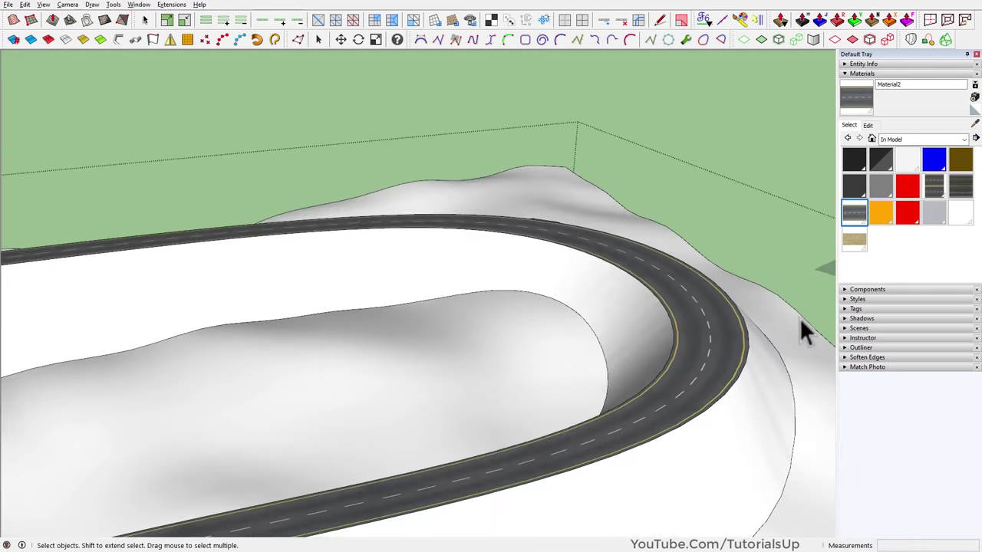
{"action": "middle_click_drag", "start_coordinate": [802, 329], "coordinate": [143, 215]}
{"action": "scroll", "coordinate": [310, 200], "scroll_direction": "up", "scroll_amount": 3}
{"action": "scroll", "coordinate": [296, 200], "scroll_direction": "up", "scroll_amount": 3}
{"action": "mouse_move", "coordinate": [297, 199]}
{"action": "middle_mouse_down"}
{"action": "mouse_move", "coordinate": [281, 131]}
{"action": "mouse_move", "coordinate": [359, 198]}
{"action": "middle_mouse_up"}
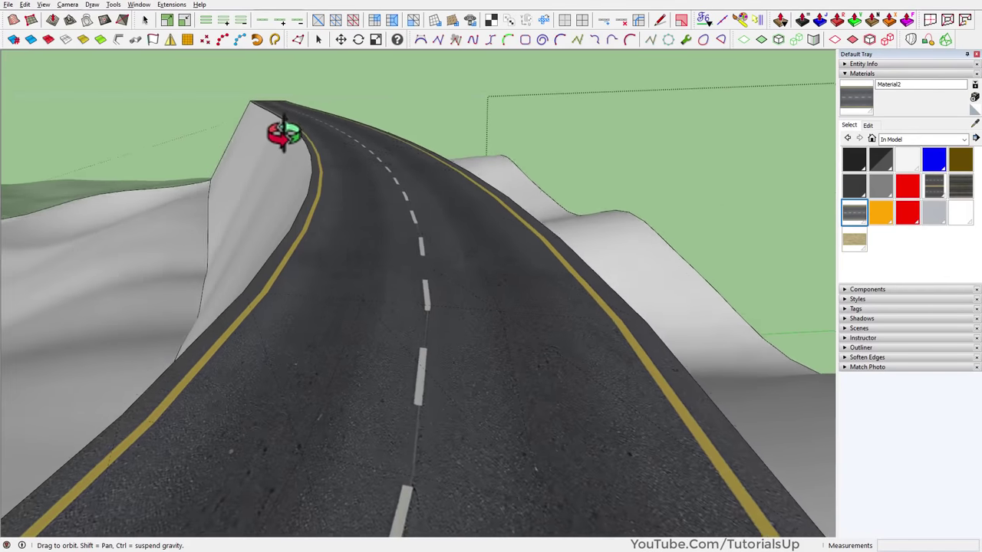
{"action": "scroll", "coordinate": [548, 227], "scroll_direction": "down", "scroll_amount": 2}
{"action": "scroll", "coordinate": [487, 242], "scroll_direction": "down", "scroll_amount": 4}
{"action": "mouse_move", "coordinate": [487, 242]}
{"action": "middle_mouse_down"}
{"action": "mouse_move", "coordinate": [356, 207]}
{"action": "mouse_move", "coordinate": [657, 480]}
{"action": "middle_mouse_up"}
{"action": "scroll", "coordinate": [656, 480], "scroll_direction": "up", "scroll_amount": 3}
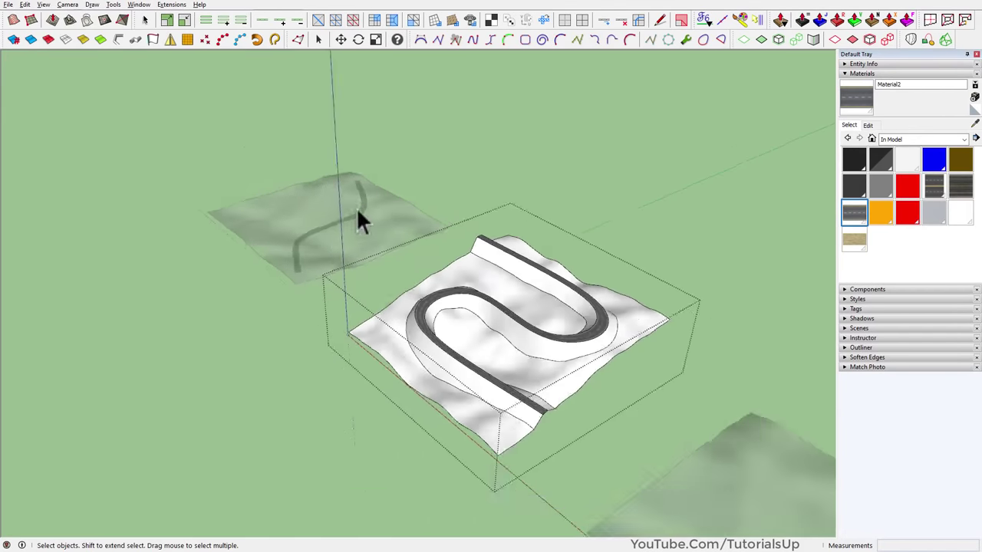
{"action": "scroll", "coordinate": [551, 467], "scroll_direction": "down", "scroll_amount": 2}
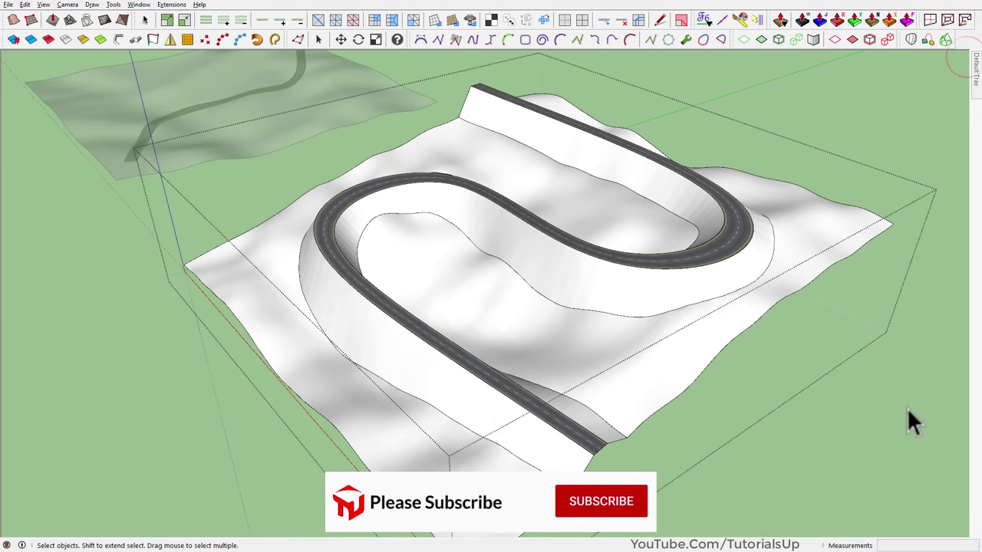
{"action": "mouse_move", "coordinate": [907, 407]}
{"action": "middle_mouse_down"}
{"action": "mouse_move", "coordinate": [592, 377]}
{"action": "mouse_move", "coordinate": [601, 375]}
{"action": "middle_mouse_up"}
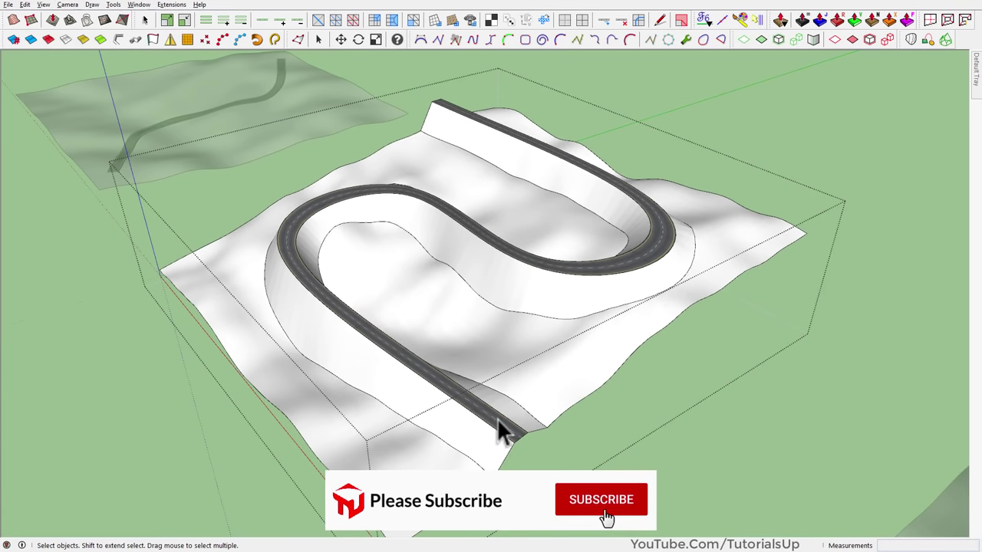
{"action": "scroll", "coordinate": [495, 438], "scroll_direction": "up", "scroll_amount": 5}
{"action": "left_click", "coordinate": [494, 445]}
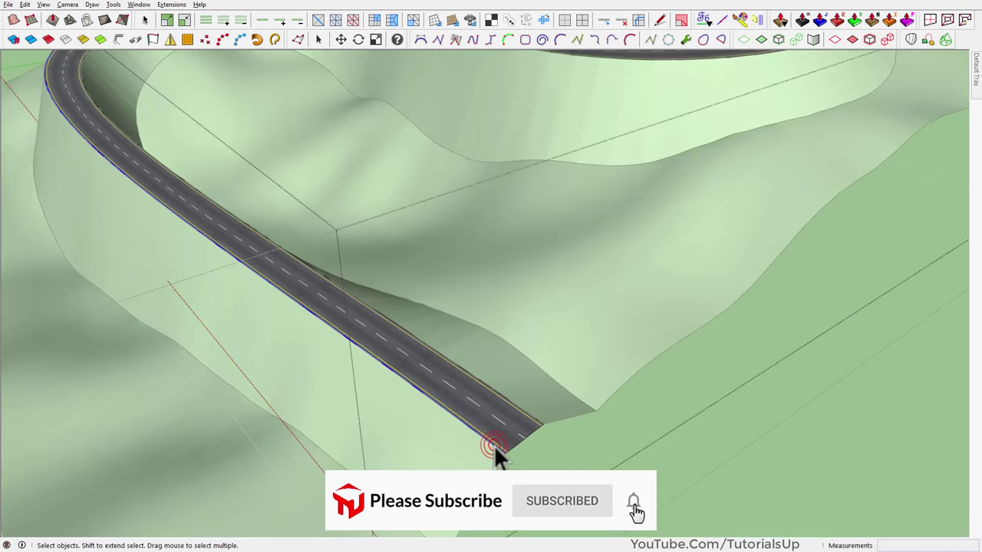
{"action": "scroll", "coordinate": [521, 418], "scroll_direction": "down", "scroll_amount": 10}
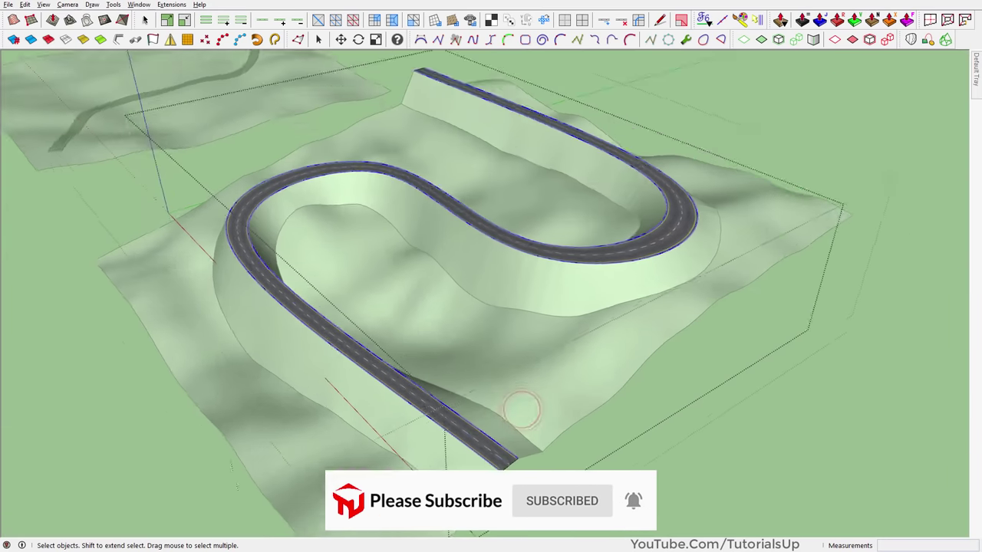
{"action": "scroll", "coordinate": [369, 491], "scroll_direction": "up", "scroll_amount": 3}
Copy the selected road and Paste In Place to duplicate it in its original position.
{"action": "left_click", "coordinate": [25, 4]}
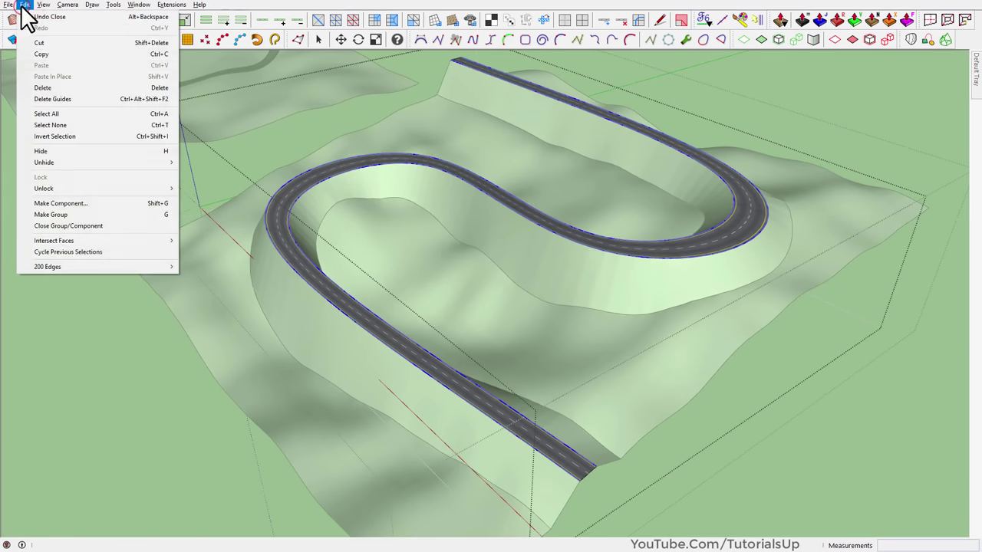
{"action": "left_click", "coordinate": [76, 53]}
{"action": "left_click", "coordinate": [55, 255]}
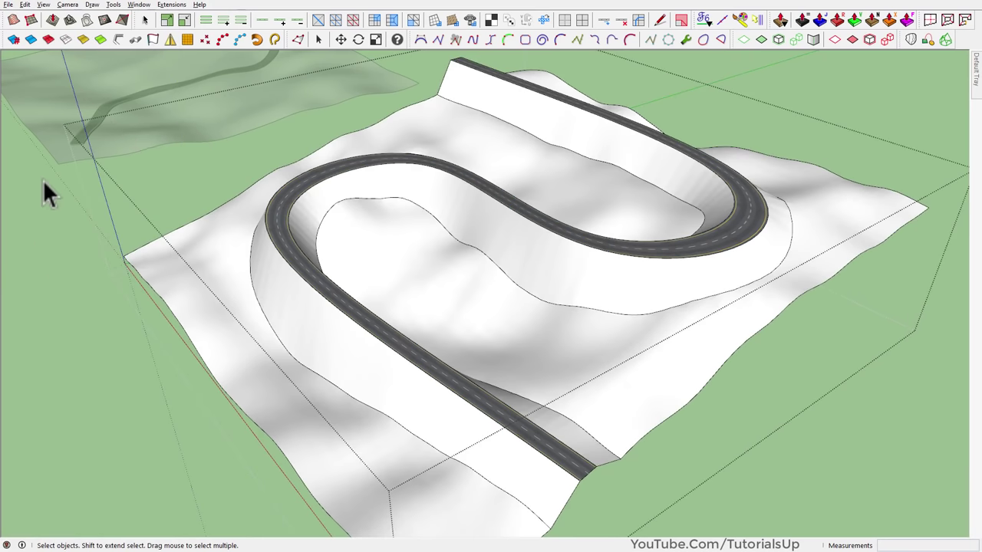
{"action": "left_click", "coordinate": [69, 277]}
{"action": "left_click", "coordinate": [25, 5]}
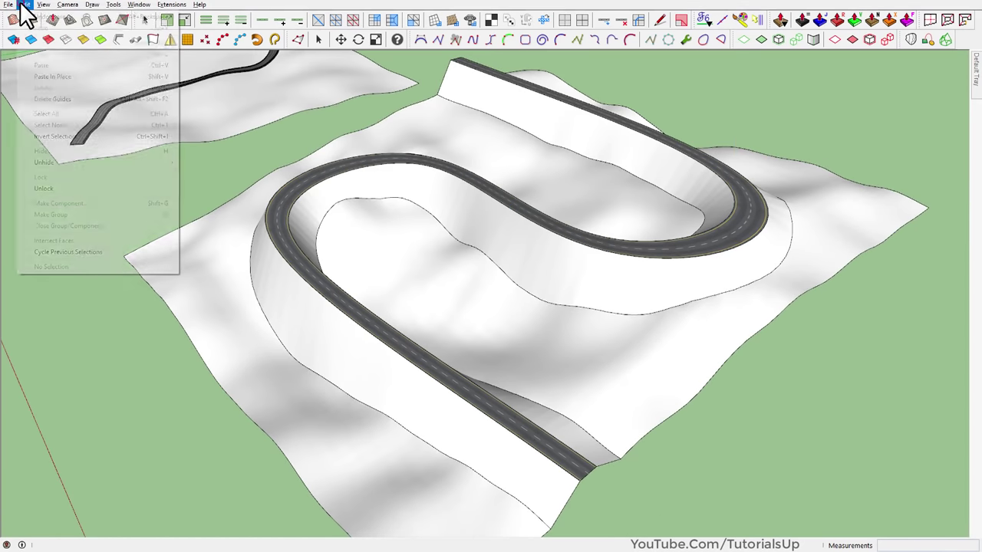
{"action": "left_click", "coordinate": [100, 77]}
{"action": "scroll", "coordinate": [602, 475], "scroll_direction": "up", "scroll_amount": 3}
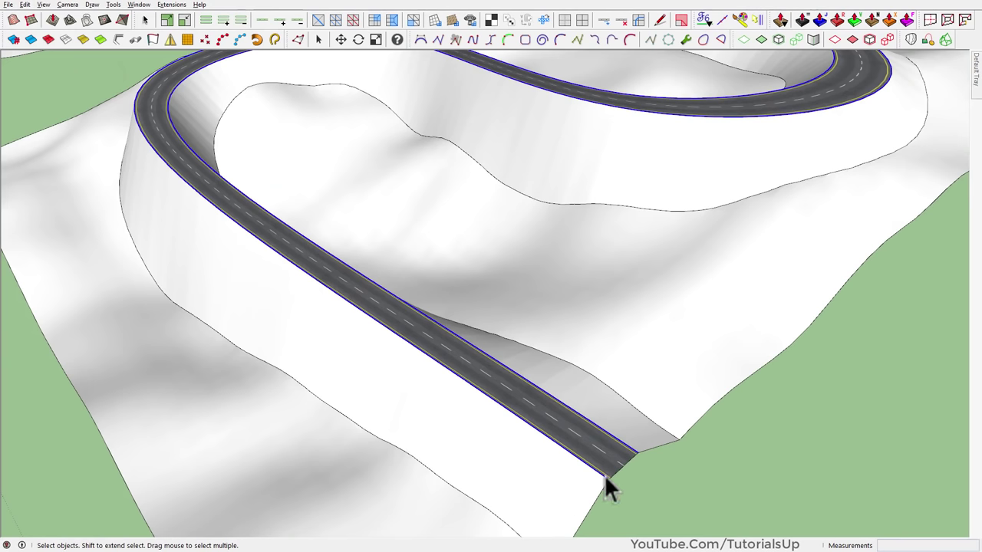
SuperWeld each of the two pasted road edges into one continuous curve.
{"action": "left_click", "coordinate": [602, 475]}
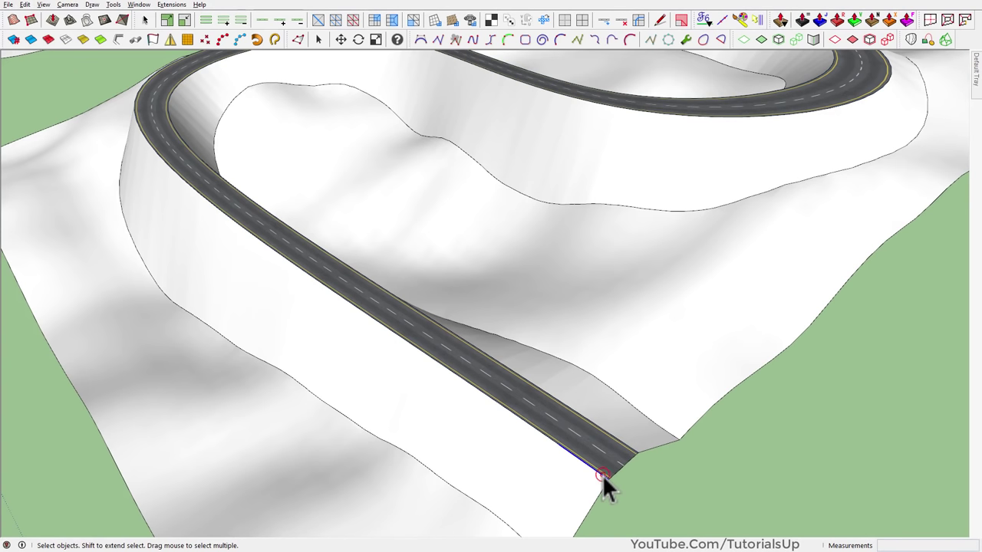
{"action": "left_click", "coordinate": [275, 44]}
{"action": "left_click", "coordinate": [512, 373]}
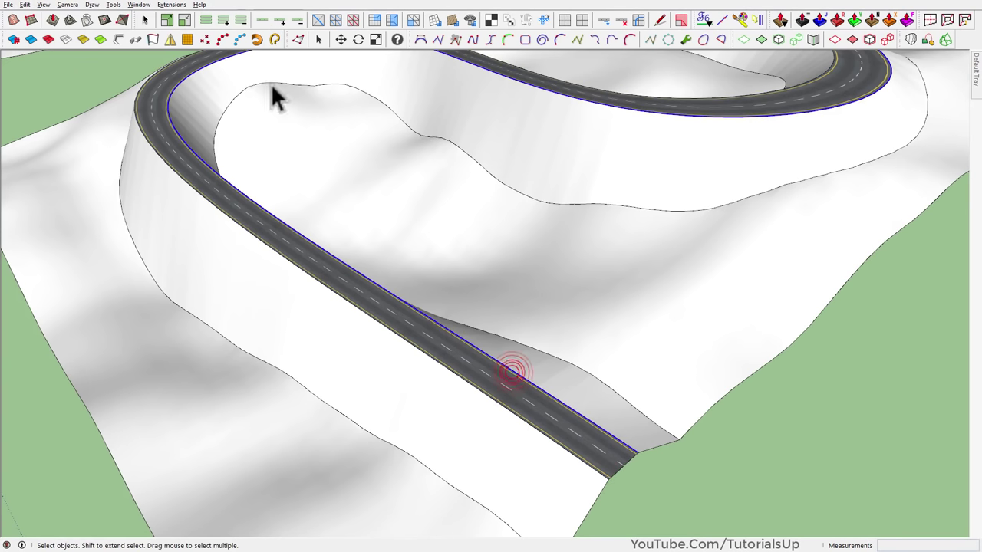
{"action": "left_click", "coordinate": [276, 42]}
{"action": "left_click", "coordinate": [406, 341]}
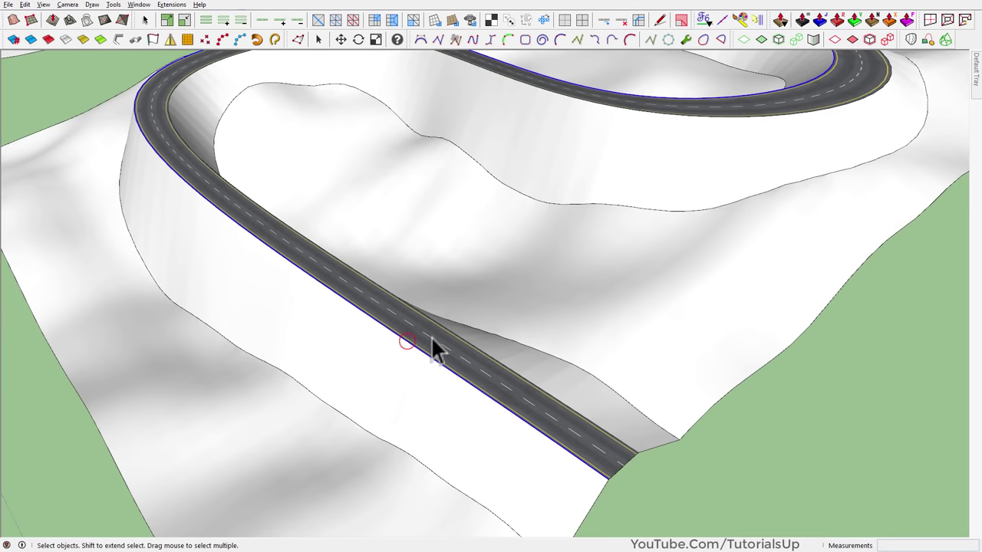
{"action": "scroll", "coordinate": [499, 368], "scroll_direction": "down", "scroll_amount": 2}
{"action": "scroll", "coordinate": [644, 437], "scroll_direction": "down", "scroll_amount": 3}
Copy a wooden post from the sample road with Move+Ctrl to the winding road's near end corner.
{"action": "left_click", "coordinate": [759, 483]}
{"action": "scroll", "coordinate": [73, 119], "scroll_direction": "up", "scroll_amount": 5}
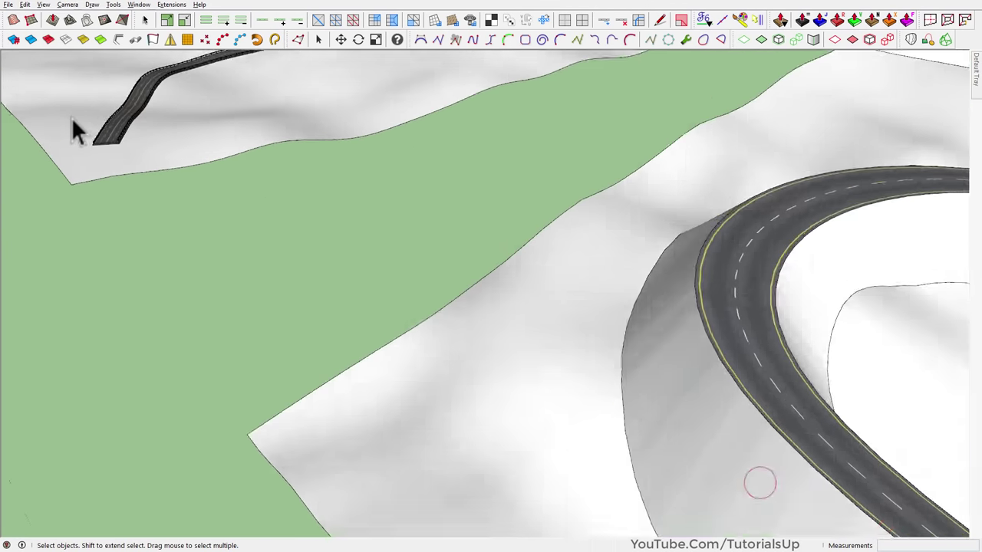
{"action": "scroll", "coordinate": [77, 157], "scroll_direction": "up", "scroll_amount": 3}
{"action": "scroll", "coordinate": [129, 154], "scroll_direction": "up", "scroll_amount": 3}
{"action": "scroll", "coordinate": [129, 154], "scroll_direction": "up", "scroll_amount": 2}
{"action": "left_click", "coordinate": [126, 156]}
{"action": "key", "text": "m"}
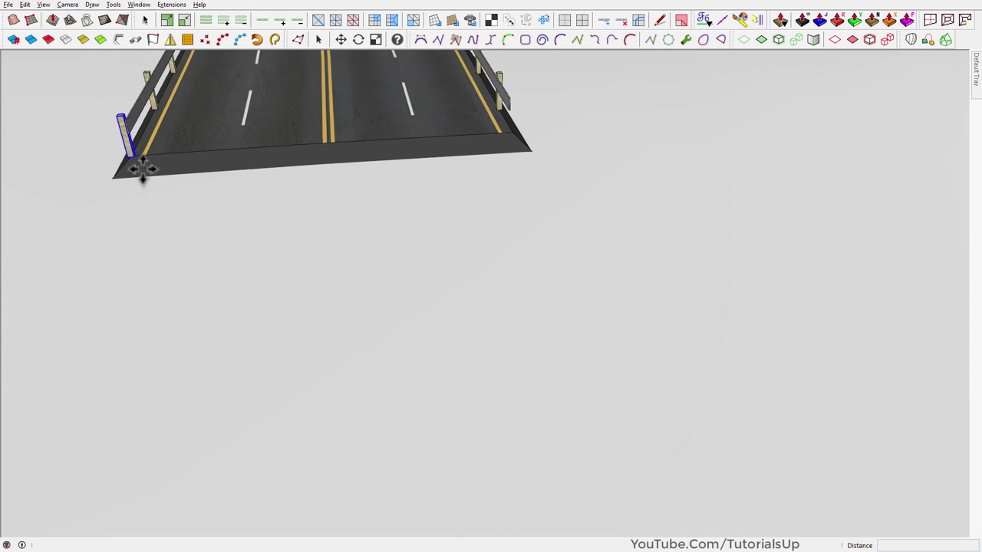
{"action": "key", "text": "ctrl"}
{"action": "left_click", "coordinate": [131, 157]}
{"action": "scroll", "coordinate": [161, 192], "scroll_direction": "down", "scroll_amount": 5}
{"action": "scroll", "coordinate": [161, 192], "scroll_direction": "down", "scroll_amount": 3}
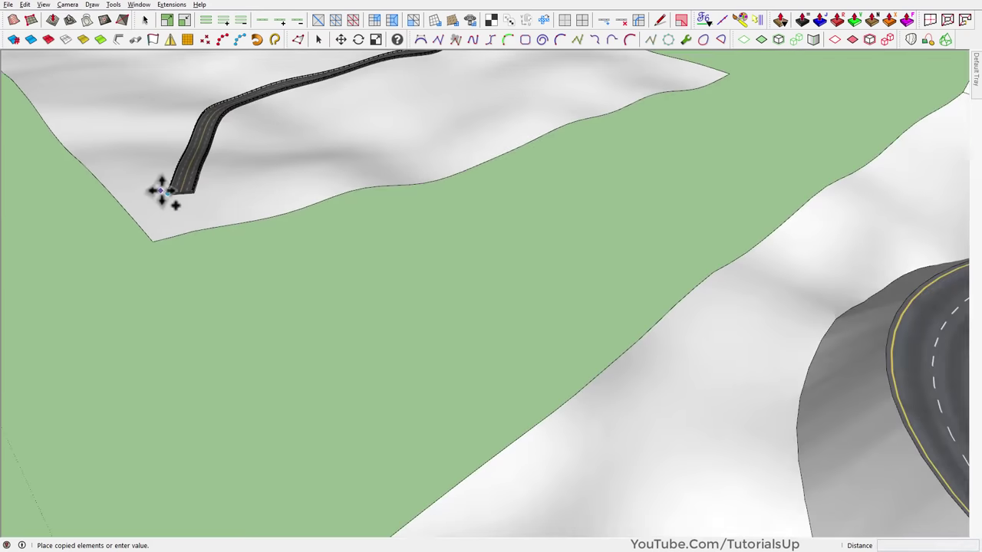
{"action": "scroll", "coordinate": [163, 192], "scroll_direction": "down", "scroll_amount": 3}
{"action": "scroll", "coordinate": [559, 437], "scroll_direction": "up", "scroll_amount": 4}
{"action": "scroll", "coordinate": [569, 411], "scroll_direction": "up", "scroll_amount": 3}
{"action": "left_click", "coordinate": [569, 410]}
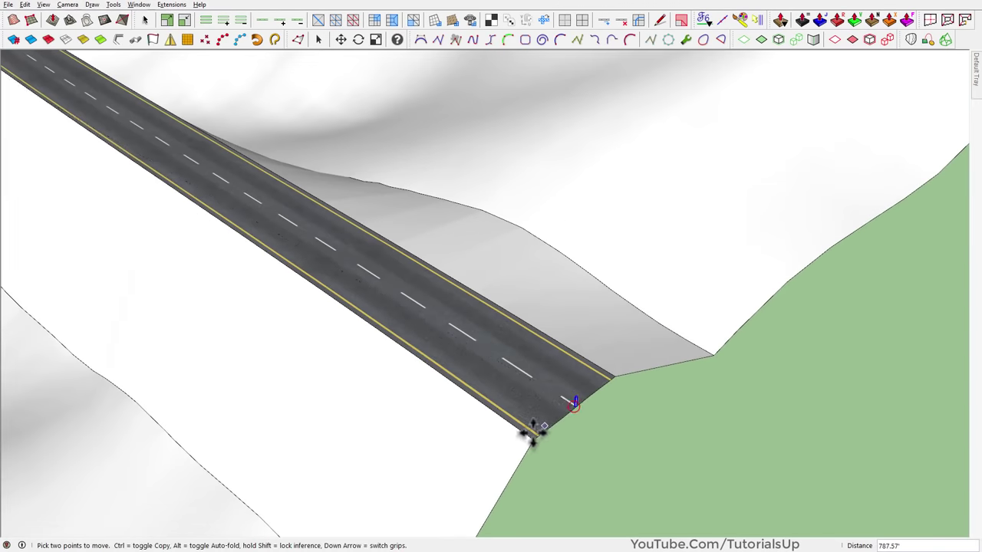
{"action": "scroll", "coordinate": [527, 425], "scroll_direction": "up", "scroll_amount": 3}
{"action": "scroll", "coordinate": [521, 422], "scroll_direction": "up", "scroll_amount": 2}
{"action": "key", "text": "space"}
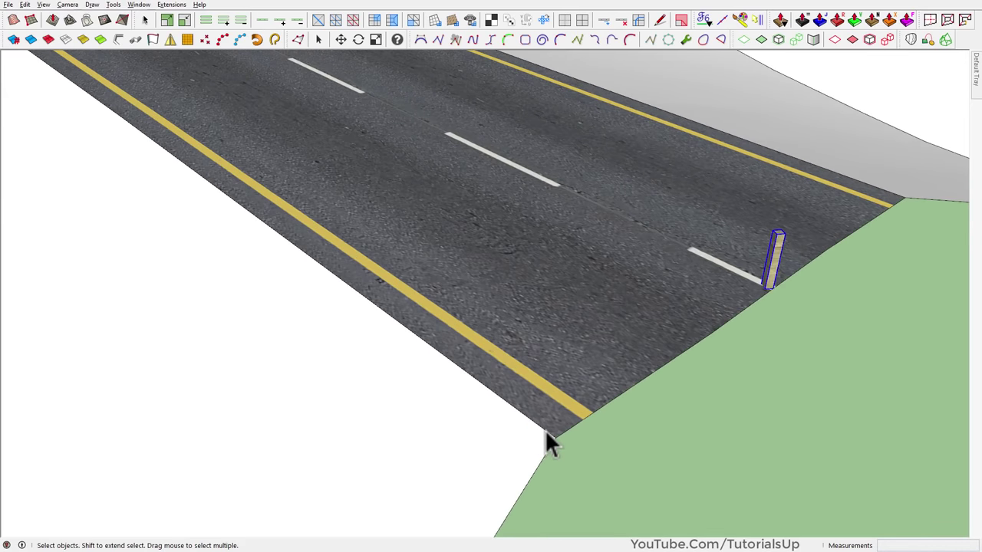
{"action": "scroll", "coordinate": [639, 414], "scroll_direction": "down", "scroll_amount": 2}
{"action": "scroll", "coordinate": [653, 491], "scroll_direction": "down", "scroll_amount": 5}
{"action": "middle_click_drag", "start_coordinate": [653, 491], "coordinate": [648, 397]}
{"action": "scroll", "coordinate": [594, 328], "scroll_direction": "up", "scroll_amount": 2}
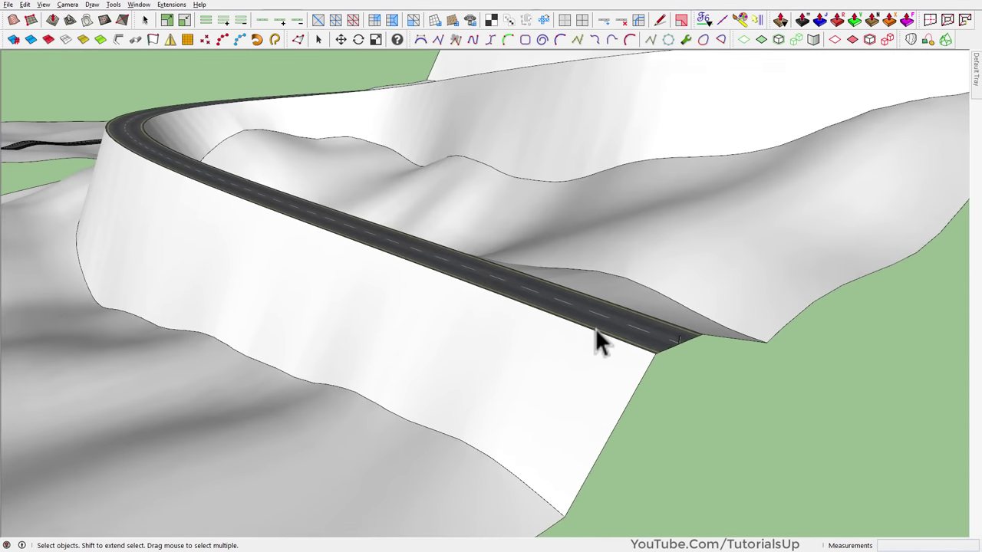
{"action": "scroll", "coordinate": [597, 314], "scroll_direction": "up", "scroll_amount": 2}
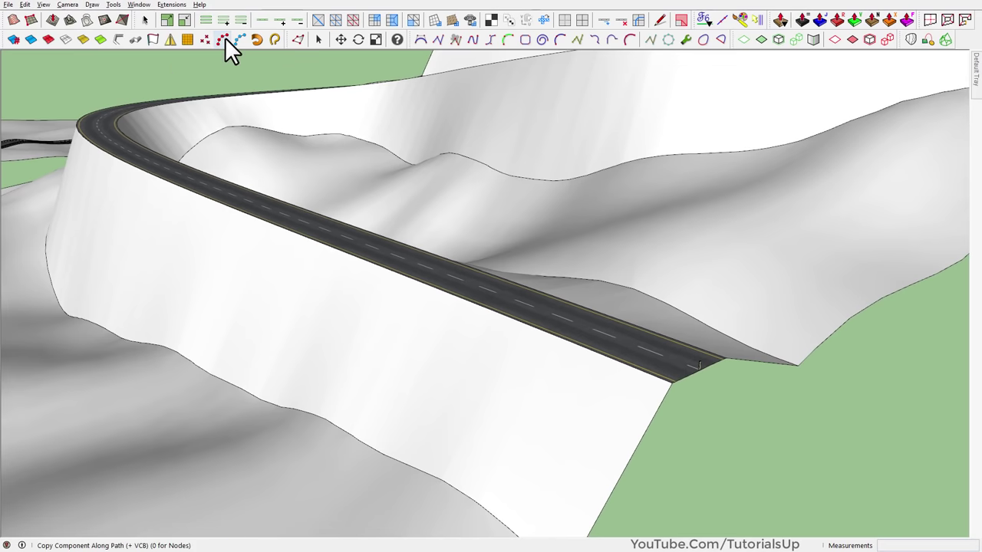
Repeat the post along one road edge with Copy Component Along Path at closer spacing.
{"action": "left_click", "coordinate": [225, 38]}
{"action": "left_click", "coordinate": [572, 347]}
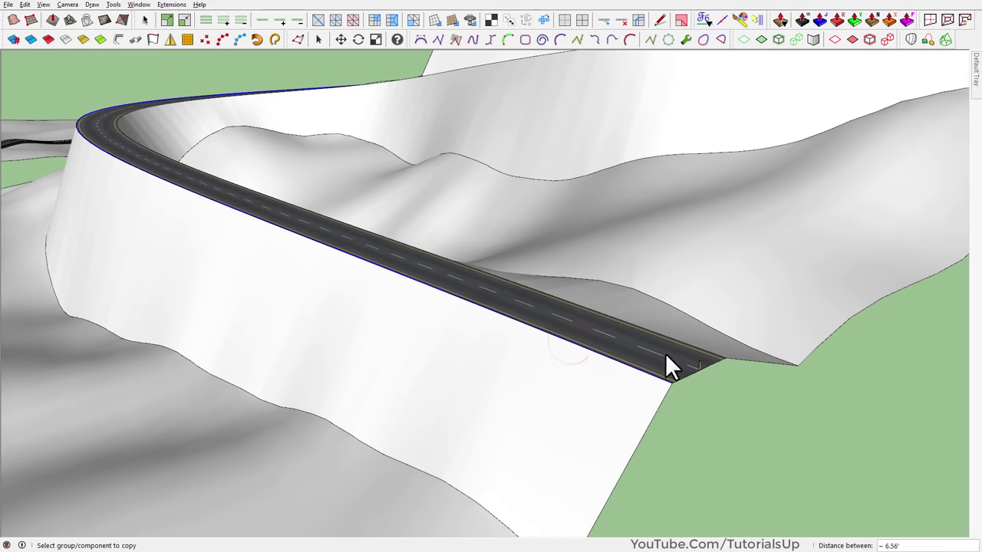
{"action": "left_click", "coordinate": [698, 363]}
{"action": "scroll", "coordinate": [443, 251], "scroll_direction": "up", "scroll_amount": 3}
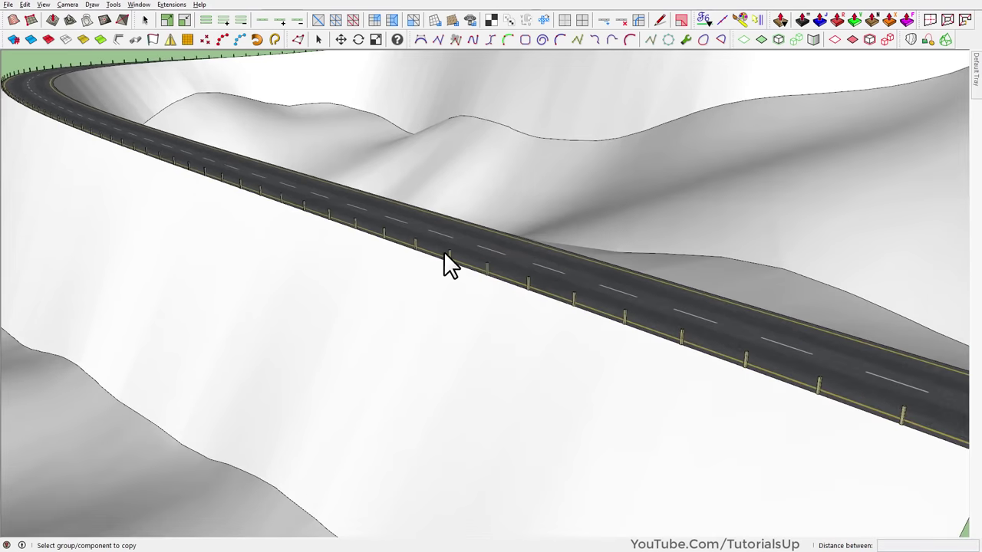
{"action": "scroll", "coordinate": [443, 251], "scroll_direction": "up", "scroll_amount": 3}
{"action": "scroll", "coordinate": [461, 269], "scroll_direction": "up", "scroll_amount": 2}
{"action": "scroll", "coordinate": [455, 316], "scroll_direction": "up", "scroll_amount": 2}
{"action": "type", "text": "2"}
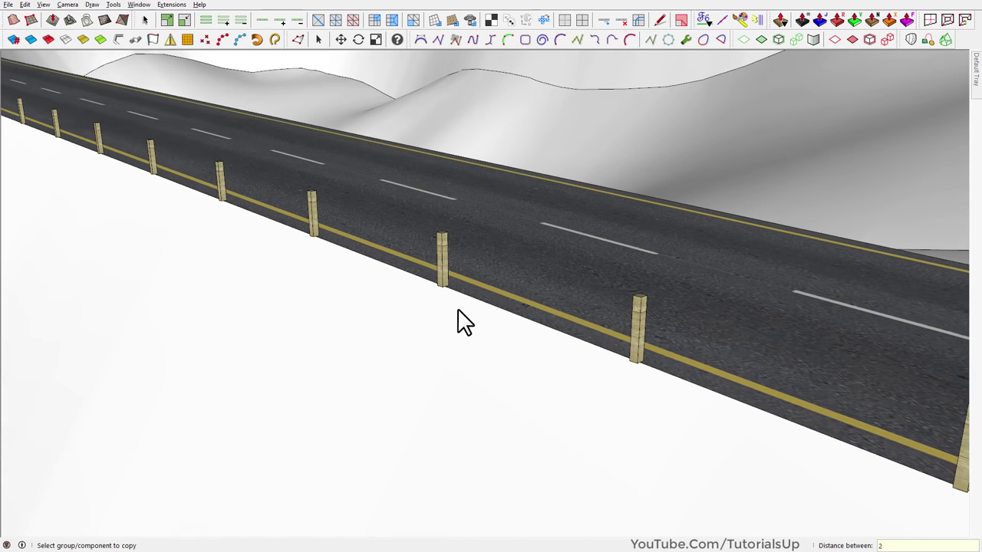
{"action": "key", "text": "Return"}
{"action": "scroll", "coordinate": [458, 320], "scroll_direction": "down", "scroll_amount": 2}
{"action": "scroll", "coordinate": [453, 276], "scroll_direction": "down", "scroll_amount": 2}
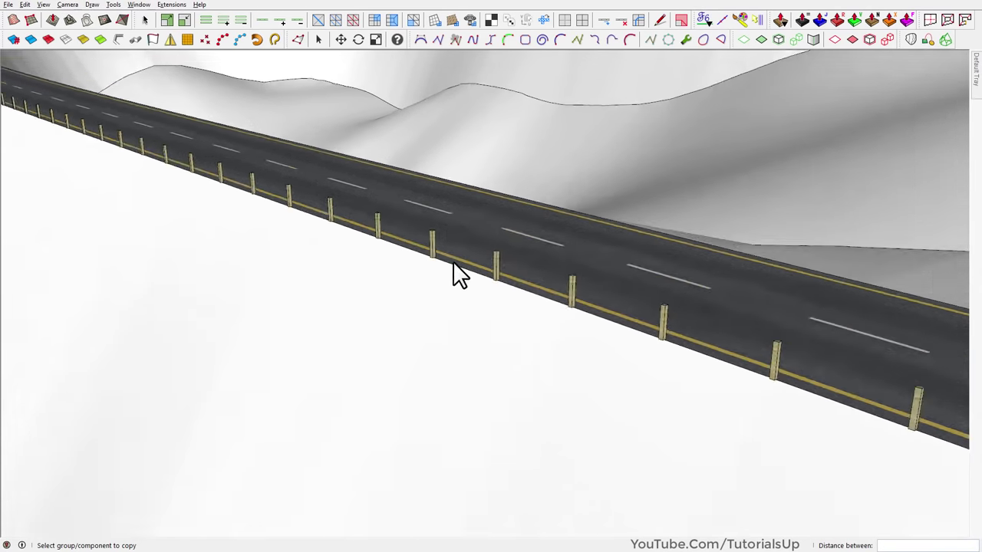
{"action": "scroll", "coordinate": [407, 293], "scroll_direction": "down", "scroll_amount": 4}
{"action": "scroll", "coordinate": [510, 347], "scroll_direction": "down", "scroll_amount": 1}
{"action": "scroll", "coordinate": [537, 353], "scroll_direction": "up", "scroll_amount": 2}
{"action": "scroll", "coordinate": [566, 357], "scroll_direction": "up", "scroll_amount": 2}
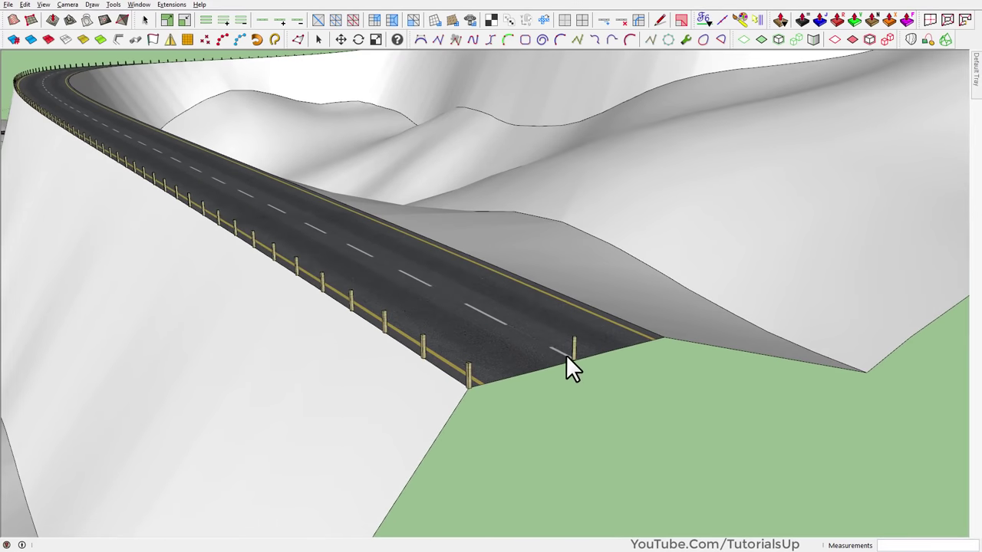
{"action": "key", "text": "space"}
{"action": "scroll", "coordinate": [541, 351], "scroll_direction": "up", "scroll_amount": 1}
{"action": "scroll", "coordinate": [629, 341], "scroll_direction": "up", "scroll_amount": 1}
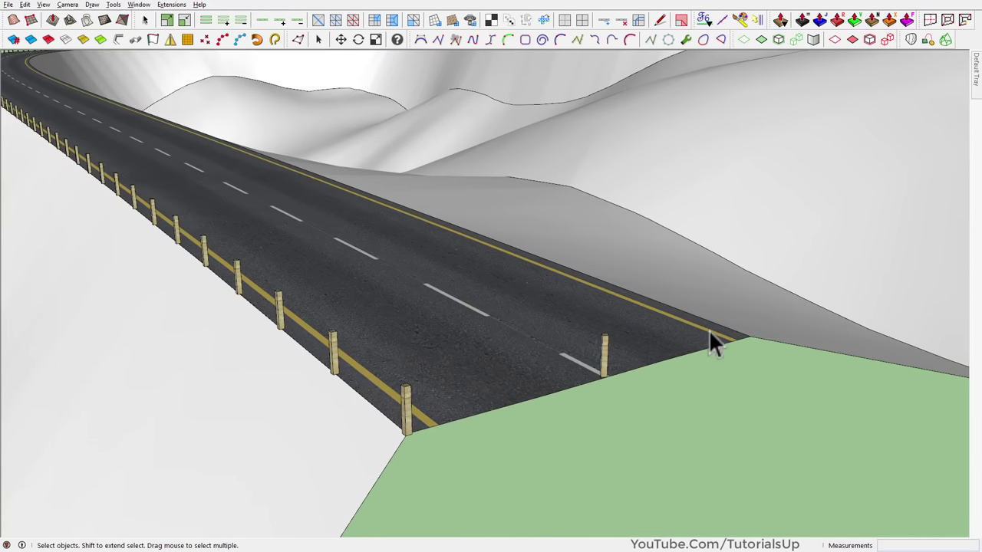
Repeat the post along the opposite road edge with Copy Component Along Path.
{"action": "left_click", "coordinate": [220, 40]}
{"action": "left_click", "coordinate": [674, 306]}
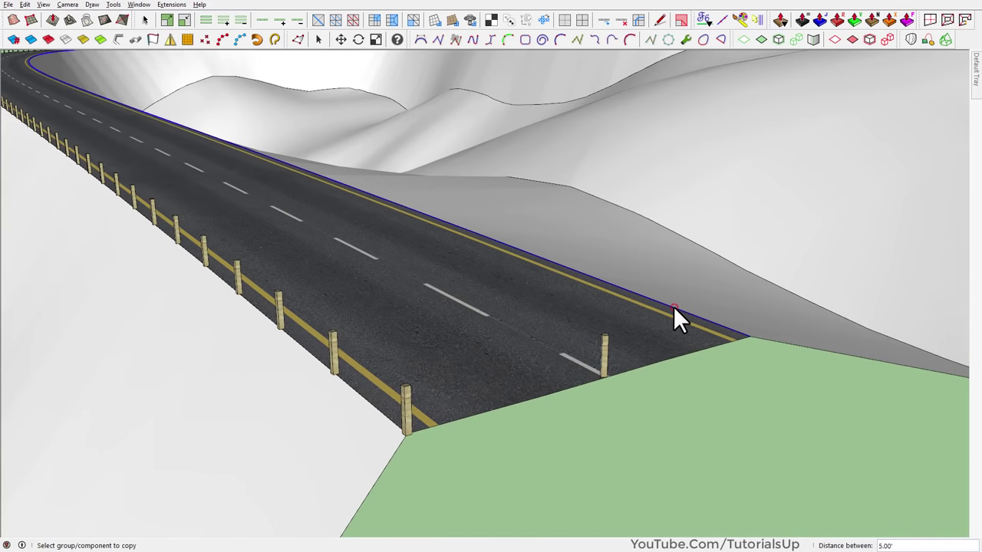
{"action": "left_click", "coordinate": [604, 345]}
{"action": "scroll", "coordinate": [523, 414], "scroll_direction": "down", "scroll_amount": 5}
{"action": "scroll", "coordinate": [530, 410], "scroll_direction": "up", "scroll_amount": 6}
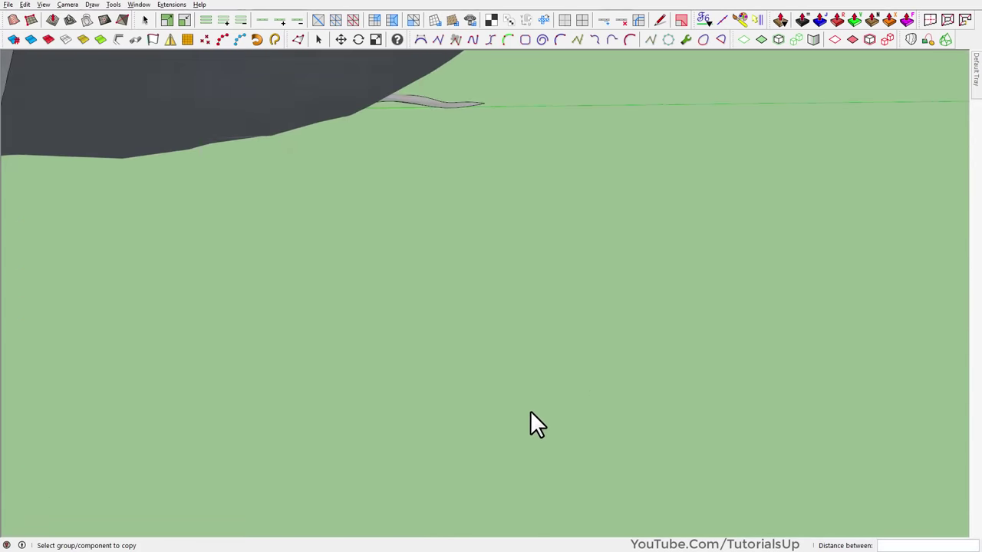
{"action": "scroll", "coordinate": [530, 410], "scroll_direction": "down", "scroll_amount": 3}
{"action": "key", "text": "space"}
{"action": "scroll", "coordinate": [685, 296], "scroll_direction": "up", "scroll_amount": 1}
{"action": "scroll", "coordinate": [509, 352], "scroll_direction": "up", "scroll_amount": 2}
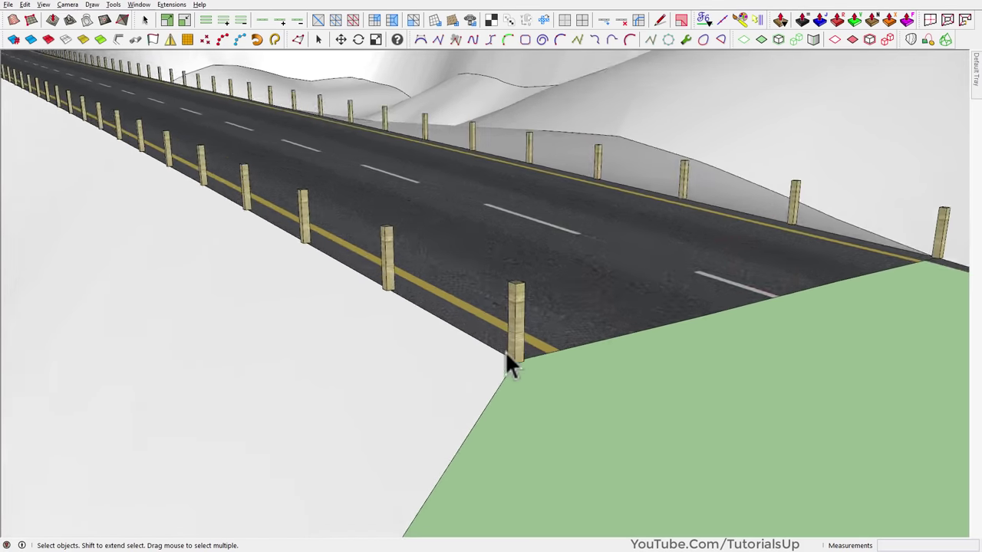
{"action": "scroll", "coordinate": [529, 326], "scroll_direction": "up", "scroll_amount": 2}
Reposition the thin rail rectangle on the post and reverse its face outward.
{"action": "middle_click_drag", "start_coordinate": [529, 326], "coordinate": [261, 363]}
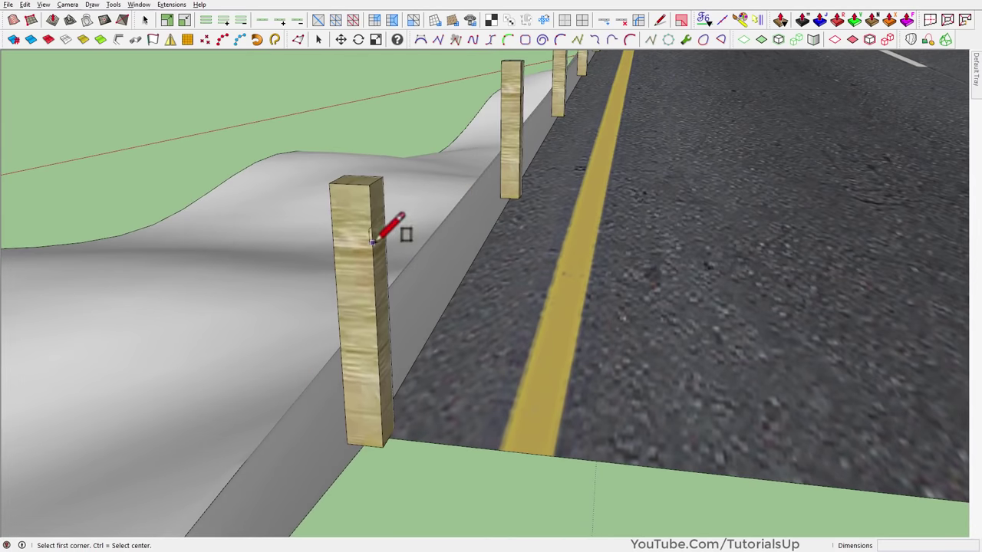
{"action": "scroll", "coordinate": [368, 299], "scroll_direction": "up", "scroll_amount": 2}
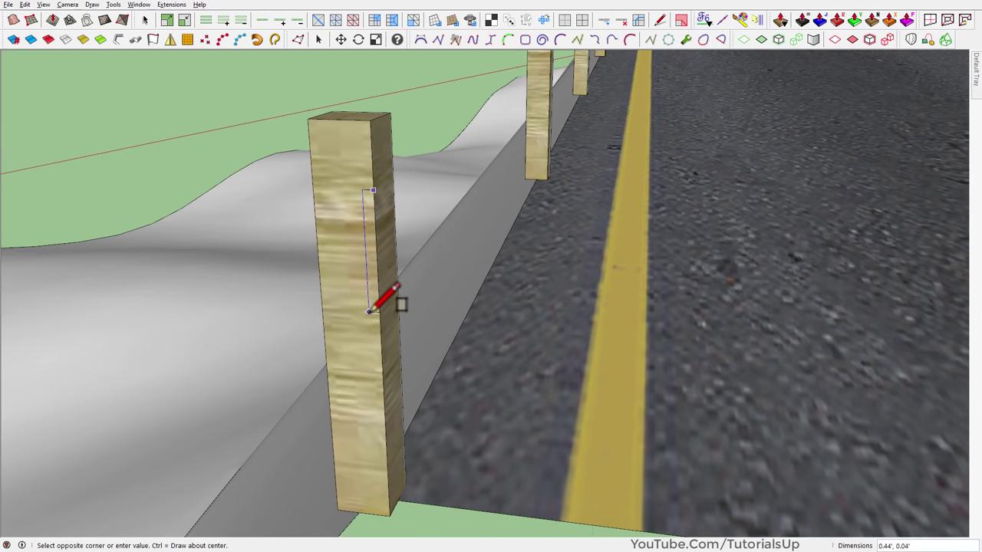
{"action": "left_click", "coordinate": [373, 303]}
{"action": "key", "text": "m"}
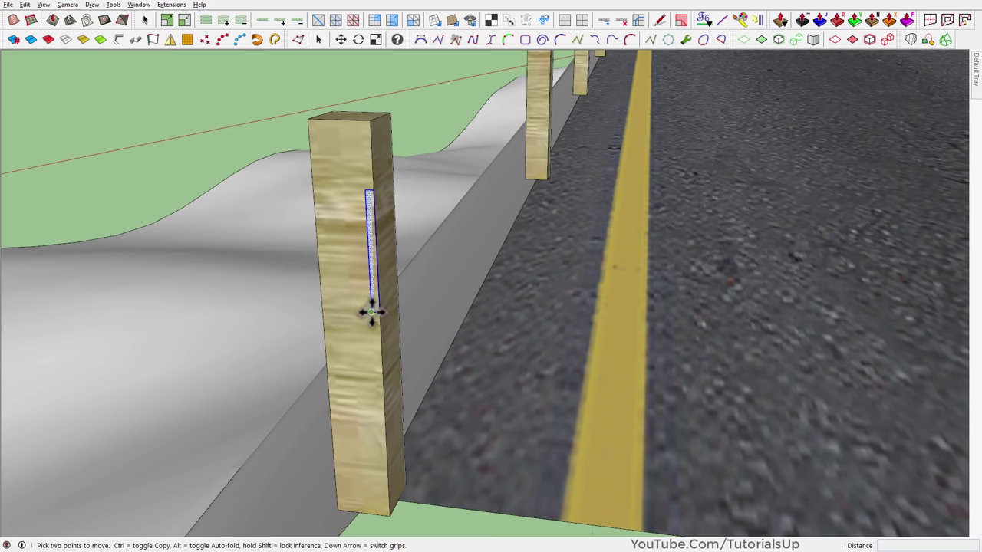
{"action": "left_click", "coordinate": [377, 307]}
{"action": "scroll", "coordinate": [381, 278], "scroll_direction": "up", "scroll_amount": 2}
{"action": "right_click", "coordinate": [384, 261]}
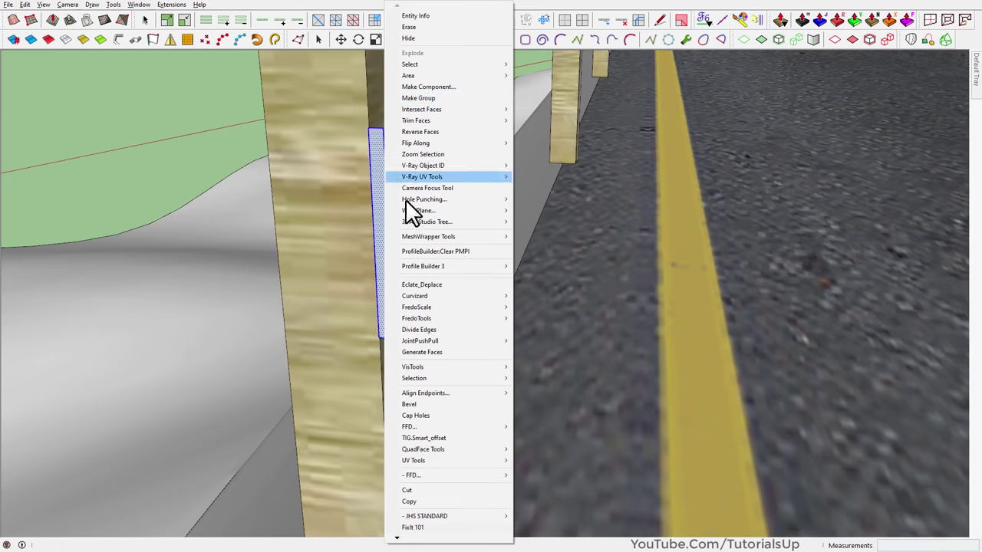
{"action": "left_click", "coordinate": [432, 132]}
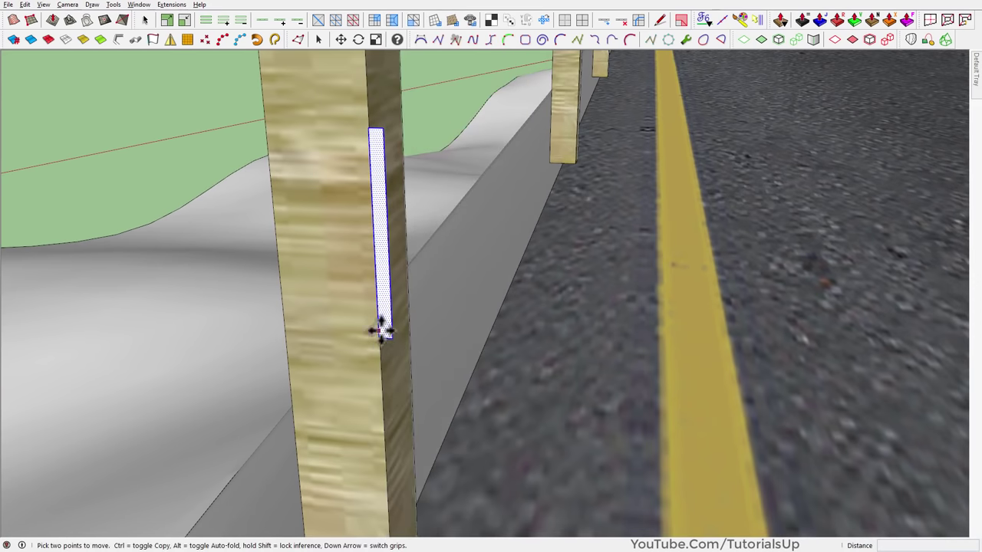
Copy the rail profile rectangle against the end guardrail post.
{"action": "left_click", "coordinate": [379, 129]}
{"action": "key", "text": "ctrl"}
{"action": "scroll", "coordinate": [220, 186], "scroll_direction": "down", "scroll_amount": 5}
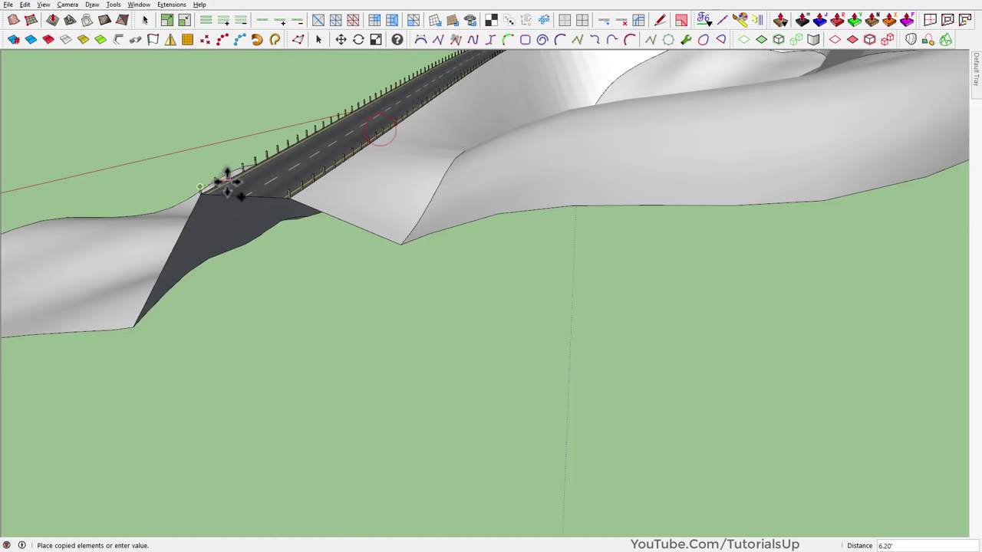
{"action": "scroll", "coordinate": [274, 202], "scroll_direction": "down", "scroll_amount": 1}
{"action": "scroll", "coordinate": [273, 201], "scroll_direction": "up", "scroll_amount": 3}
{"action": "scroll", "coordinate": [274, 201], "scroll_direction": "up", "scroll_amount": 2}
{"action": "scroll", "coordinate": [268, 188], "scroll_direction": "up", "scroll_amount": 2}
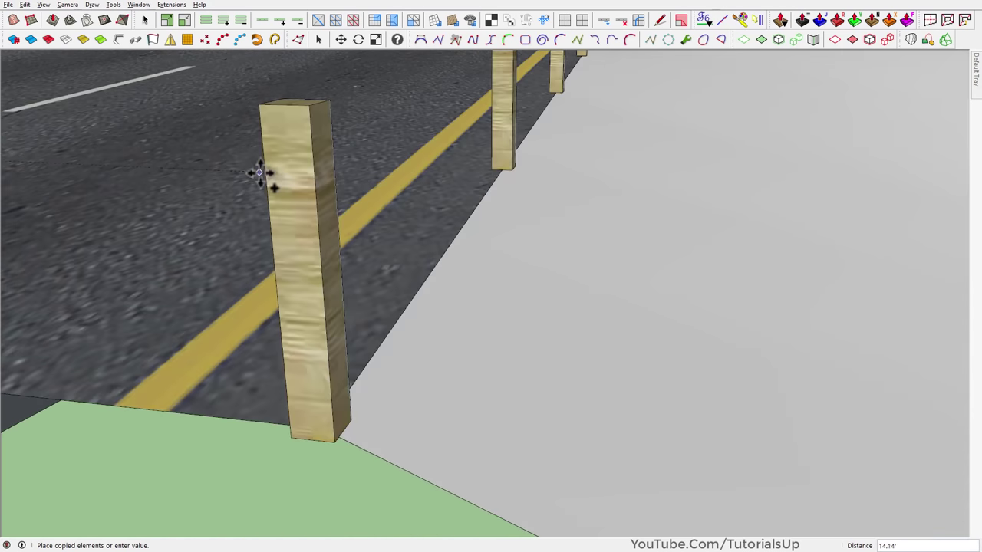
{"action": "key", "text": "space"}
{"action": "scroll", "coordinate": [580, 343], "scroll_direction": "down", "scroll_amount": 3}
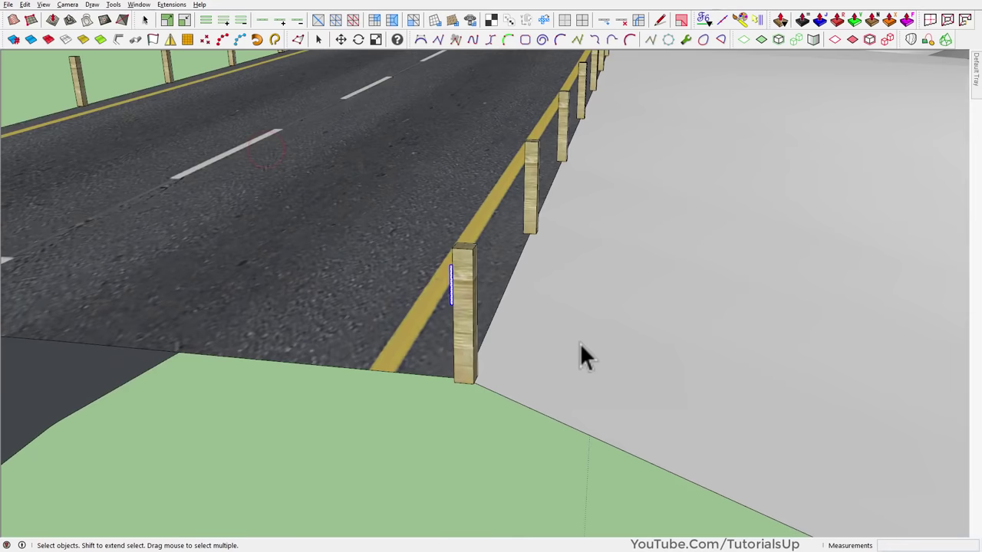
{"action": "scroll", "coordinate": [580, 344], "scroll_direction": "down", "scroll_amount": 2}
Turn toward the nearest post and launch Tools > Follow Me.
{"action": "mouse_move", "coordinate": [580, 345]}
{"action": "middle_mouse_down"}
{"action": "mouse_move", "coordinate": [236, 287]}
{"action": "mouse_move", "coordinate": [519, 355]}
{"action": "middle_mouse_up"}
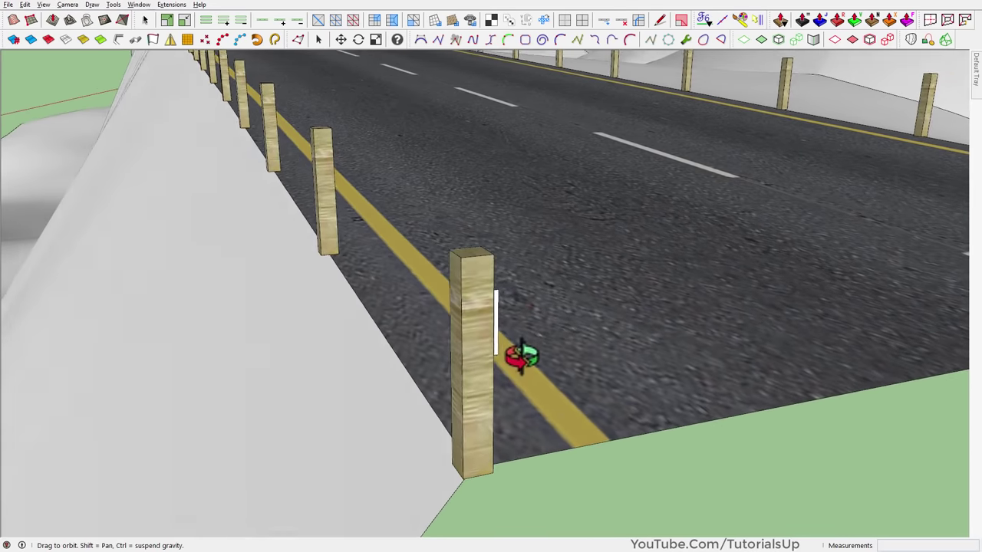
{"action": "scroll", "coordinate": [494, 438], "scroll_direction": "up", "scroll_amount": 1}
{"action": "scroll", "coordinate": [461, 430], "scroll_direction": "up", "scroll_amount": 2}
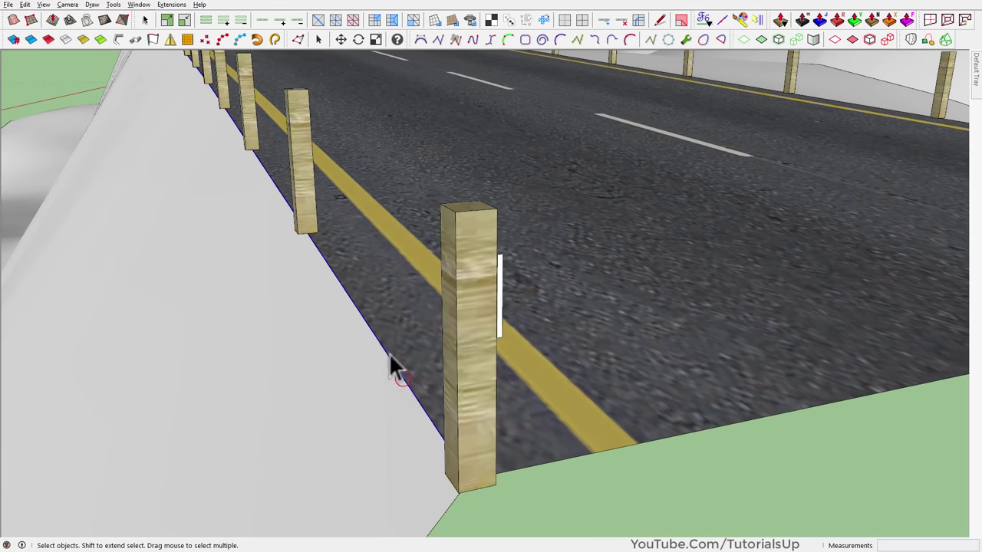
{"action": "left_click", "coordinate": [113, 5]}
{"action": "left_click", "coordinate": [216, 111]}
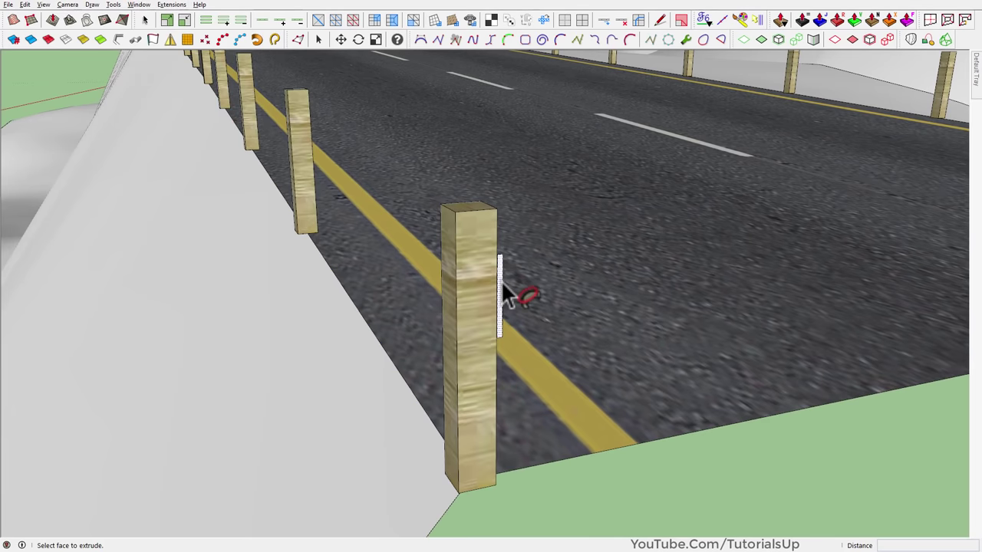
{"action": "scroll", "coordinate": [375, 335], "scroll_direction": "down", "scroll_amount": 3}
{"action": "middle_click_drag", "start_coordinate": [394, 307], "coordinate": [325, 241]}
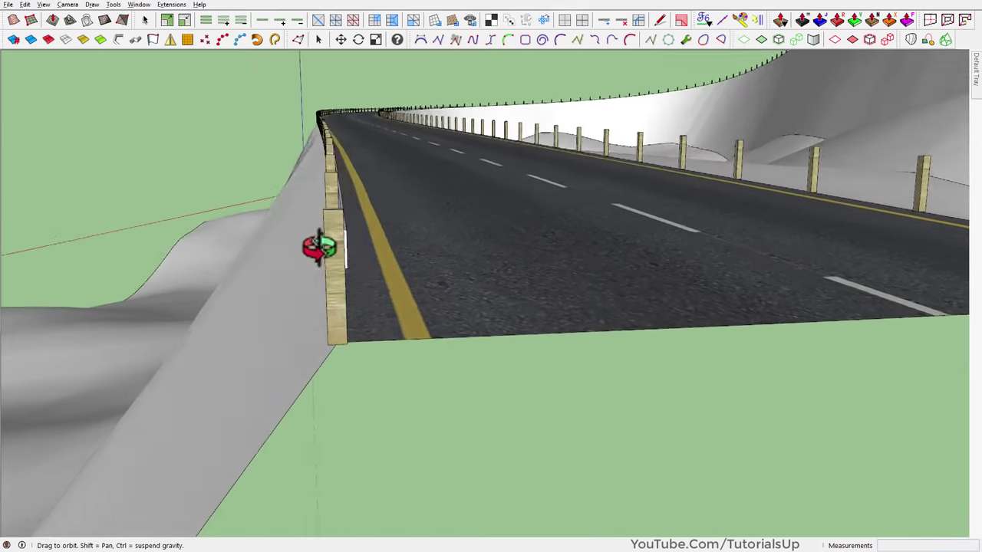
{"action": "middle_click_drag", "start_coordinate": [412, 146], "coordinate": [403, 349], "text": "shift"}
{"action": "scroll", "coordinate": [403, 349], "scroll_direction": "down", "scroll_amount": 2}
{"action": "scroll", "coordinate": [353, 200], "scroll_direction": "down", "scroll_amount": 5}
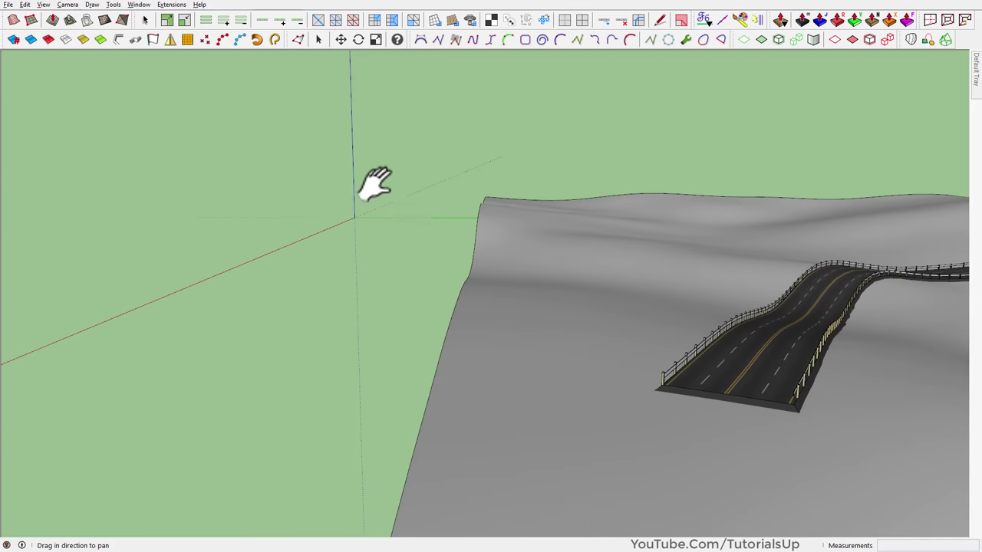
{"action": "scroll", "coordinate": [407, 215], "scroll_direction": "down", "scroll_amount": 3}
{"action": "scroll", "coordinate": [499, 223], "scroll_direction": "up", "scroll_amount": 5}
{"action": "scroll", "coordinate": [574, 285], "scroll_direction": "up", "scroll_amount": 1}
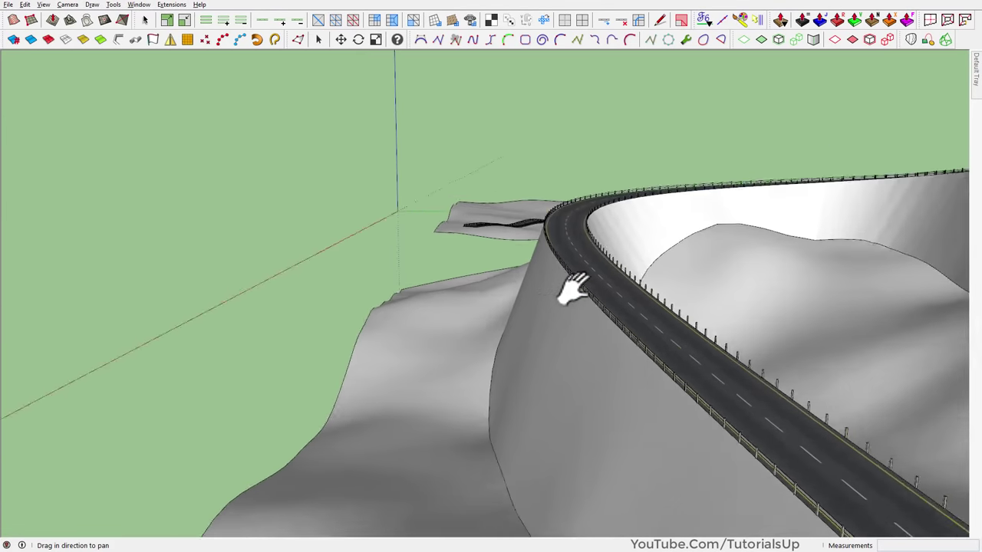
{"action": "scroll", "coordinate": [580, 290], "scroll_direction": "up", "scroll_amount": 1}
{"action": "scroll", "coordinate": [577, 299], "scroll_direction": "up", "scroll_amount": 1}
{"action": "scroll", "coordinate": [575, 298], "scroll_direction": "up", "scroll_amount": 2}
{"action": "mouse_move", "coordinate": [575, 296]}
{"action": "middle_mouse_down"}
{"action": "mouse_move", "coordinate": [529, 291]}
{"action": "mouse_move", "coordinate": [513, 263]}
{"action": "mouse_move", "coordinate": [574, 300]}
{"action": "middle_mouse_up"}
{"action": "scroll", "coordinate": [280, 471], "scroll_direction": "down", "scroll_amount": 5}
{"action": "mouse_move", "coordinate": [280, 471]}
{"action": "middle_mouse_down"}
{"action": "mouse_move", "coordinate": [307, 377]}
{"action": "mouse_move", "coordinate": [566, 347]}
{"action": "mouse_move", "coordinate": [416, 314]}
{"action": "middle_mouse_up"}
{"action": "scroll", "coordinate": [318, 368], "scroll_direction": "down", "scroll_amount": 2}
{"action": "scroll", "coordinate": [496, 440], "scroll_direction": "up", "scroll_amount": 2}
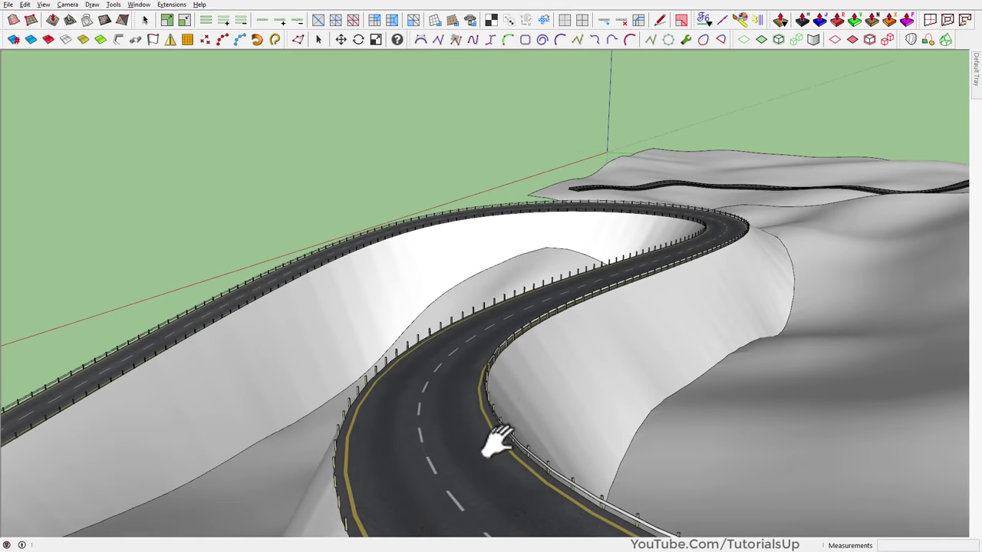
{"action": "scroll", "coordinate": [509, 449], "scroll_direction": "up", "scroll_amount": 2}
{"action": "scroll", "coordinate": [502, 437], "scroll_direction": "up", "scroll_amount": 2}
{"action": "scroll", "coordinate": [502, 437], "scroll_direction": "up", "scroll_amount": 2}
{"action": "mouse_move", "coordinate": [499, 432]}
{"action": "middle_mouse_down"}
{"action": "mouse_move", "coordinate": [467, 438]}
{"action": "mouse_move", "coordinate": [401, 406]}
{"action": "mouse_move", "coordinate": [395, 372]}
{"action": "mouse_move", "coordinate": [410, 425]}
{"action": "mouse_move", "coordinate": [391, 310]}
{"action": "middle_mouse_up"}
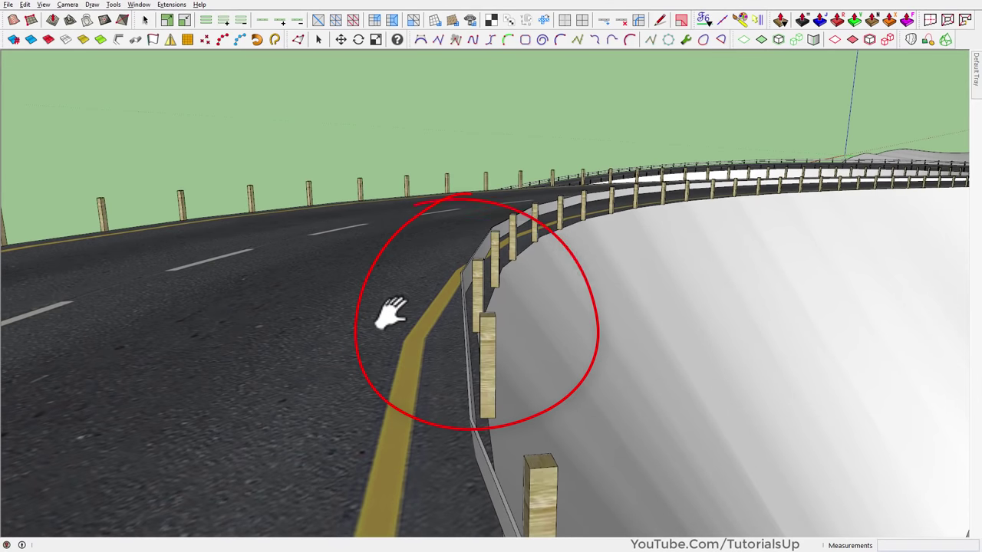
{"action": "middle_click_drag", "start_coordinate": [391, 311], "coordinate": [412, 288], "text": "shift"}
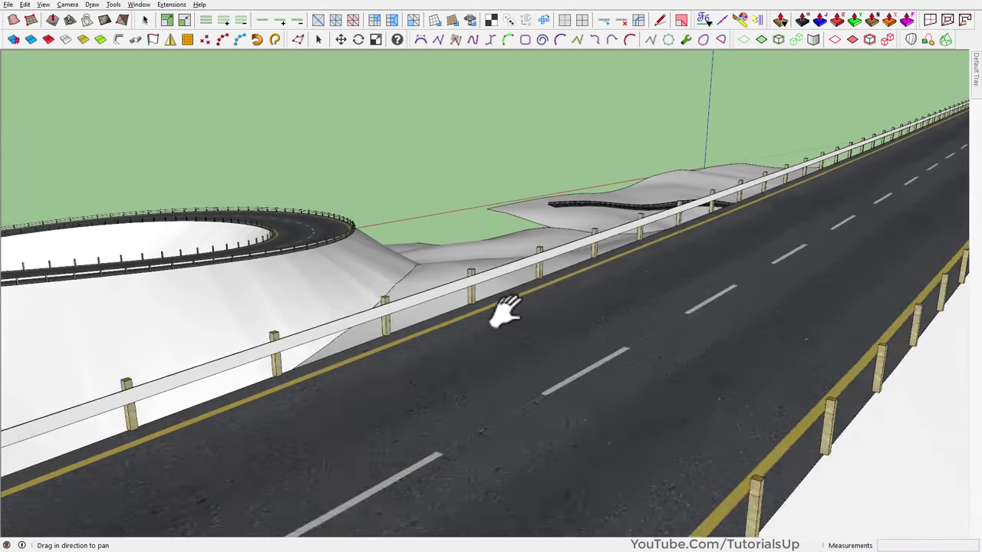
{"action": "mouse_move", "coordinate": [505, 311]}
{"action": "middle_mouse_down"}
{"action": "mouse_move", "coordinate": [609, 324]}
{"action": "mouse_move", "coordinate": [679, 312]}
{"action": "mouse_move", "coordinate": [697, 253]}
{"action": "mouse_move", "coordinate": [605, 300]}
{"action": "middle_mouse_up"}
{"action": "scroll", "coordinate": [758, 235], "scroll_direction": "down", "scroll_amount": 3}
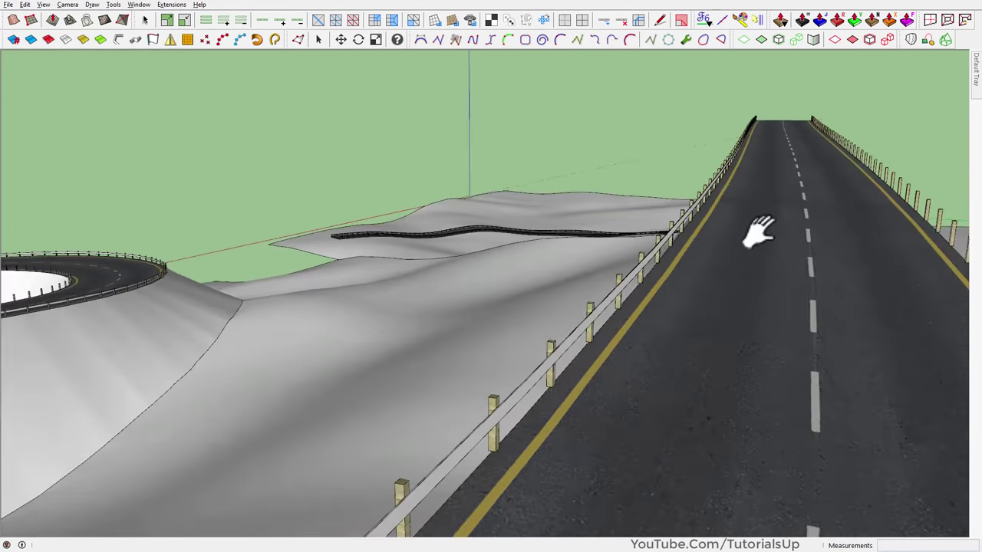
{"action": "scroll", "coordinate": [763, 241], "scroll_direction": "down", "scroll_amount": 3}
{"action": "scroll", "coordinate": [767, 236], "scroll_direction": "down", "scroll_amount": 3}
{"action": "mouse_move", "coordinate": [169, 456]}
{"action": "middle_mouse_down", "text": "shift"}
{"action": "mouse_move", "coordinate": [620, 453]}
{"action": "mouse_move", "coordinate": [344, 368]}
{"action": "mouse_move", "coordinate": [263, 361]}
{"action": "mouse_move", "coordinate": [228, 384]}
{"action": "mouse_move", "coordinate": [181, 376]}
{"action": "mouse_move", "coordinate": [496, 432]}
{"action": "mouse_move", "coordinate": [609, 384]}
{"action": "middle_mouse_up", "text": "shift"}
{"action": "scroll", "coordinate": [272, 356], "scroll_direction": "up", "scroll_amount": 2}
{"action": "scroll", "coordinate": [273, 356], "scroll_direction": "up", "scroll_amount": 2}
{"action": "scroll", "coordinate": [651, 335], "scroll_direction": "down", "scroll_amount": 3}
{"action": "scroll", "coordinate": [477, 288], "scroll_direction": "down", "scroll_amount": 2}
{"action": "scroll", "coordinate": [475, 287], "scroll_direction": "down", "scroll_amount": 2}
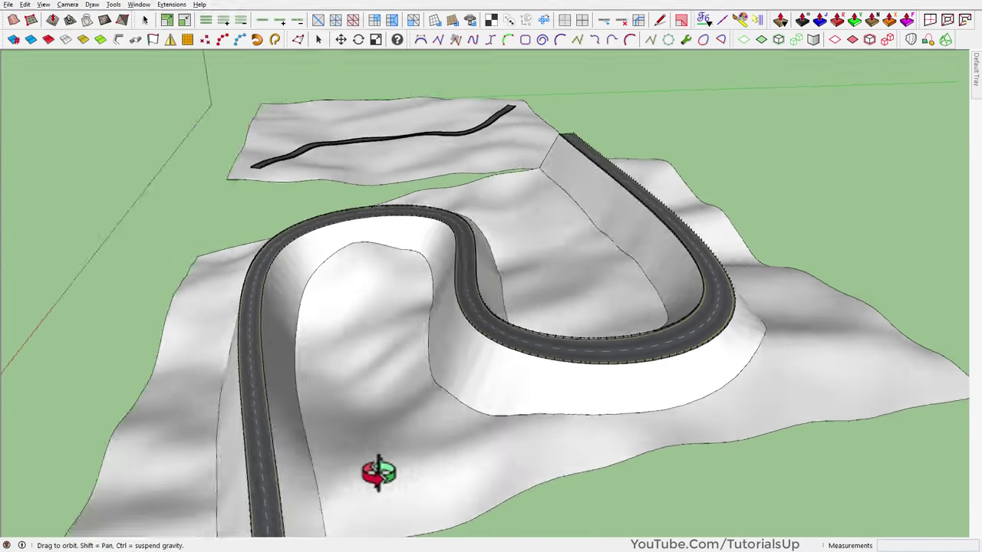
{"action": "middle_click_drag", "start_coordinate": [377, 471], "coordinate": [467, 401]}
{"action": "scroll", "coordinate": [358, 417], "scroll_direction": "up", "scroll_amount": 3}
{"action": "scroll", "coordinate": [315, 403], "scroll_direction": "up", "scroll_amount": 2}
{"action": "scroll", "coordinate": [293, 397], "scroll_direction": "up", "scroll_amount": 2}
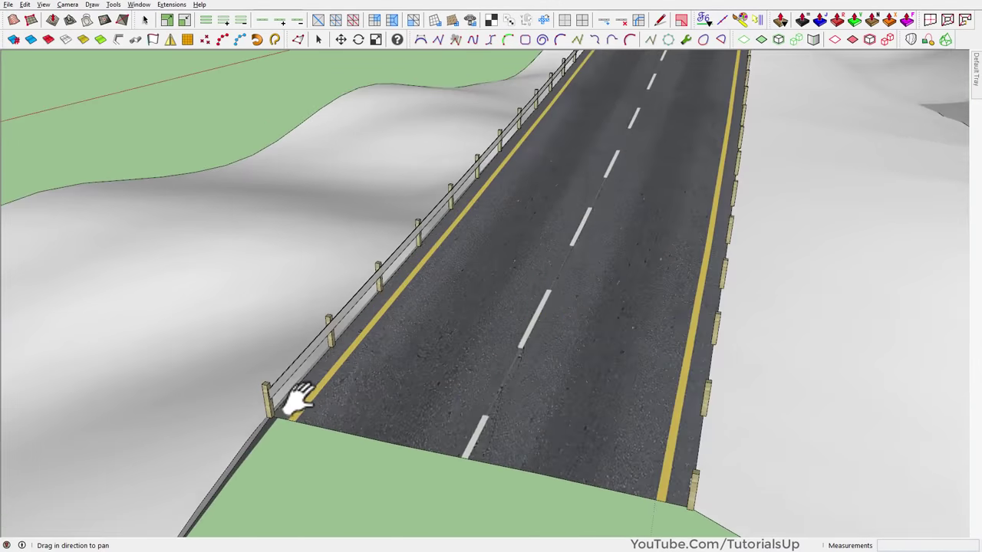
{"action": "scroll", "coordinate": [350, 383], "scroll_direction": "up", "scroll_amount": 2}
{"action": "scroll", "coordinate": [450, 372], "scroll_direction": "up", "scroll_amount": 2}
{"action": "middle_click_drag", "start_coordinate": [450, 372], "coordinate": [402, 386]}
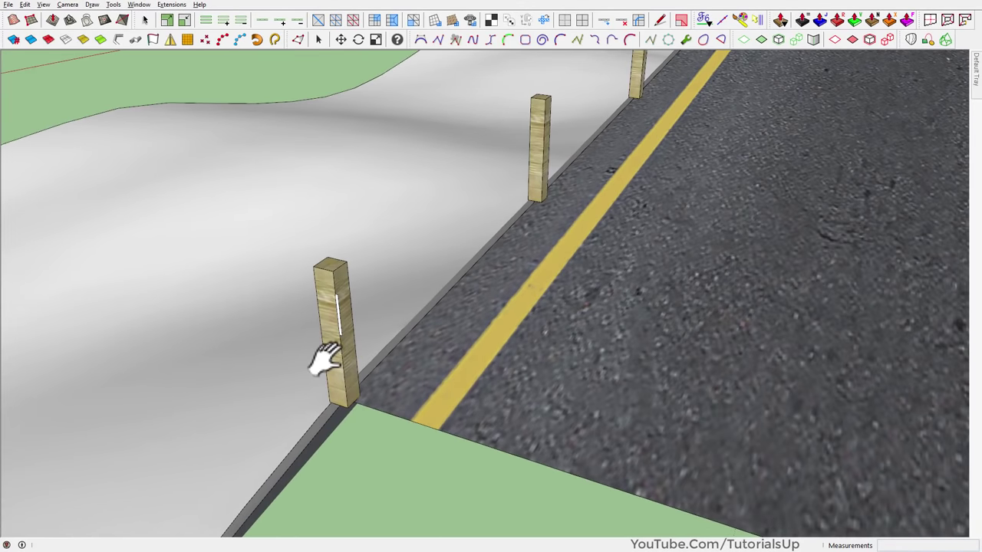
{"action": "scroll", "coordinate": [357, 376], "scroll_direction": "up", "scroll_amount": 2}
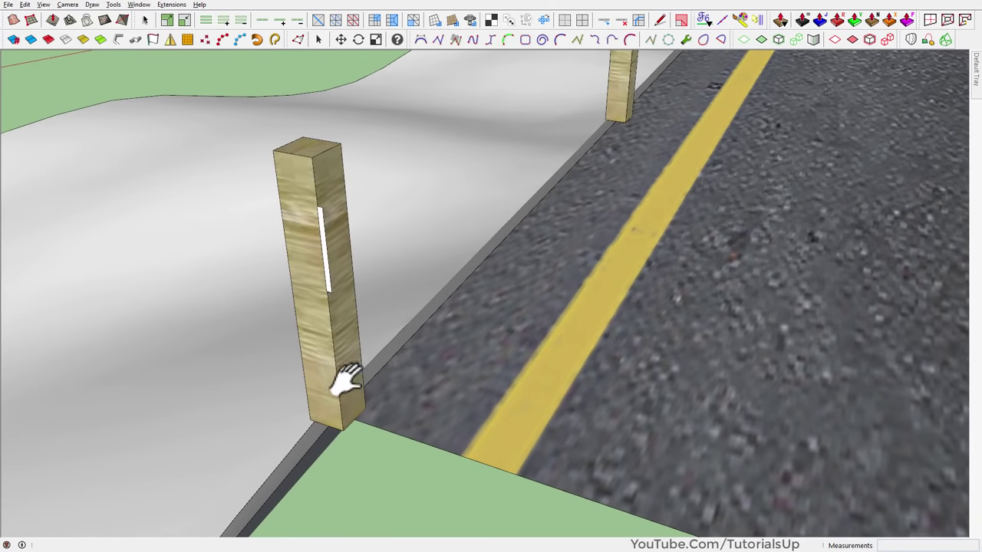
Sweep the post's rail profile along the selected road edge with Follow Me.
{"action": "left_click", "coordinate": [397, 354]}
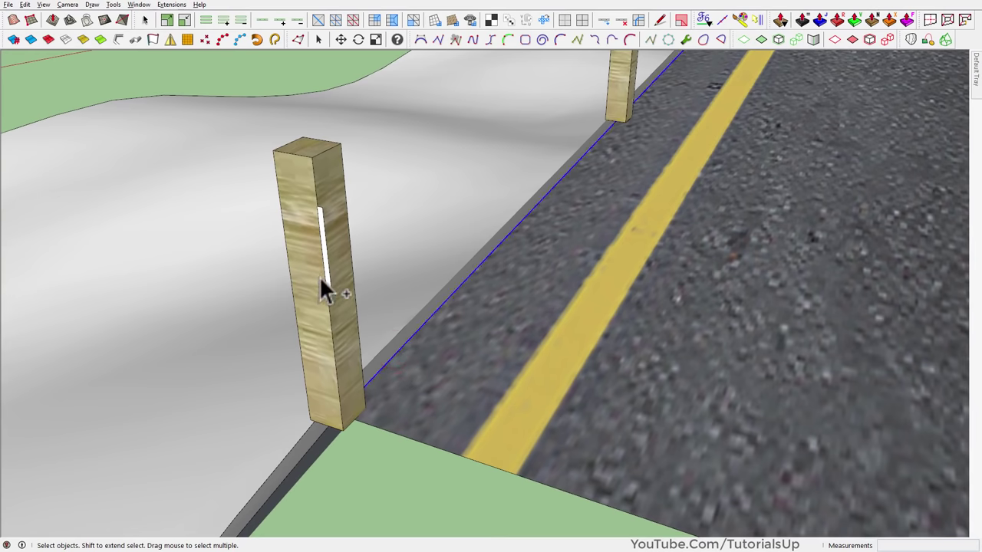
{"action": "scroll", "coordinate": [327, 277], "scroll_direction": "up", "scroll_amount": 3}
{"action": "scroll", "coordinate": [396, 415], "scroll_direction": "down", "scroll_amount": 3}
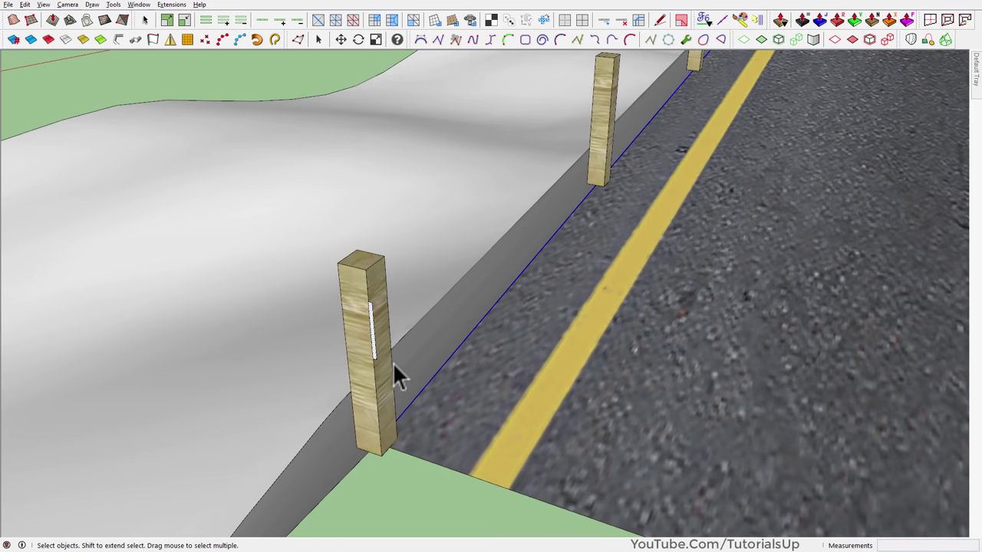
{"action": "left_click", "coordinate": [258, 39]}
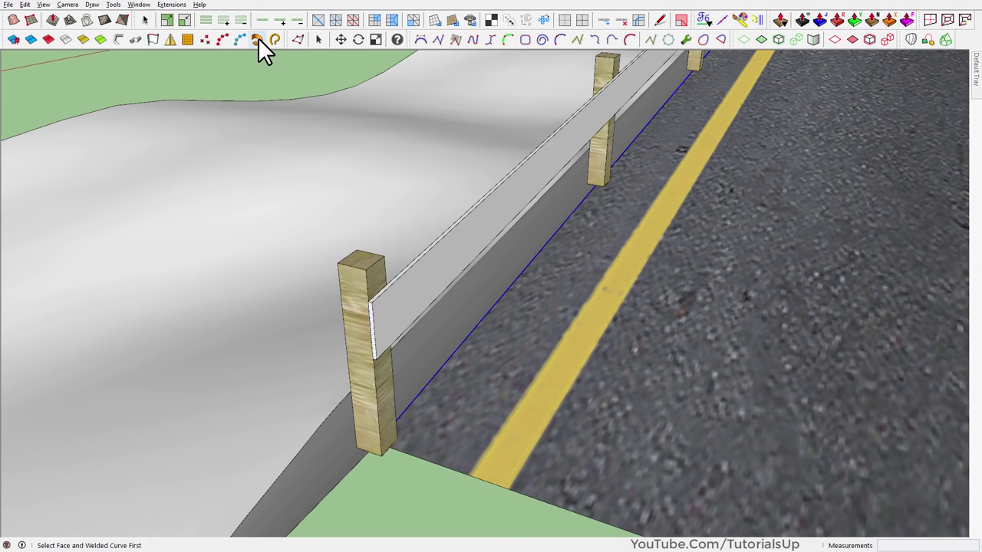
{"action": "scroll", "coordinate": [473, 354], "scroll_direction": "down", "scroll_amount": 1}
{"action": "scroll", "coordinate": [338, 381], "scroll_direction": "down", "scroll_amount": 4}
{"action": "scroll", "coordinate": [342, 395], "scroll_direction": "down", "scroll_amount": 3}
{"action": "scroll", "coordinate": [357, 372], "scroll_direction": "down", "scroll_amount": 3}
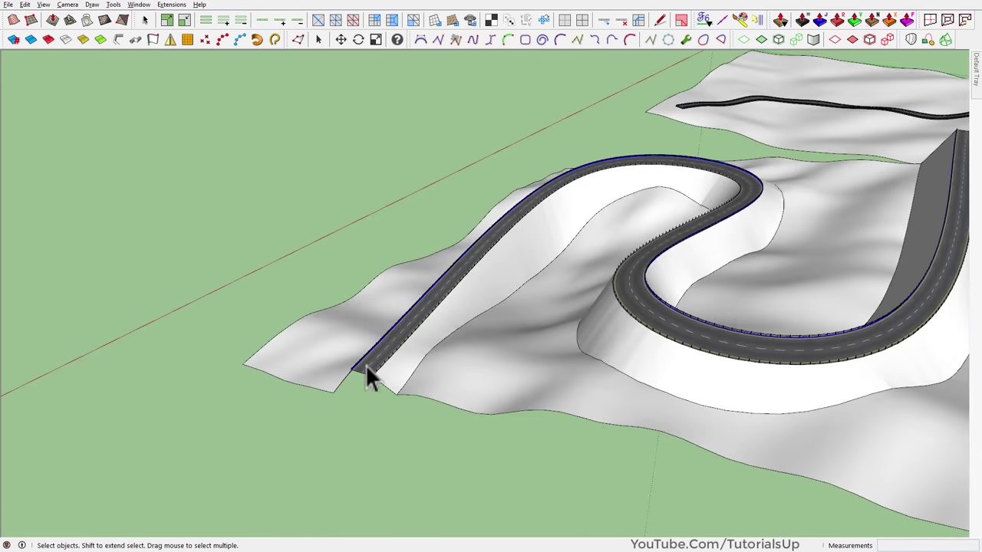
{"action": "scroll", "coordinate": [750, 357], "scroll_direction": "up", "scroll_amount": 4}
{"action": "scroll", "coordinate": [713, 367], "scroll_direction": "up", "scroll_amount": 3}
Orbit low along the road curve to inspect the new guardrail.
{"action": "mouse_move", "coordinate": [712, 357]}
{"action": "middle_mouse_down"}
{"action": "mouse_move", "coordinate": [588, 362]}
{"action": "mouse_move", "coordinate": [537, 258]}
{"action": "middle_mouse_up"}
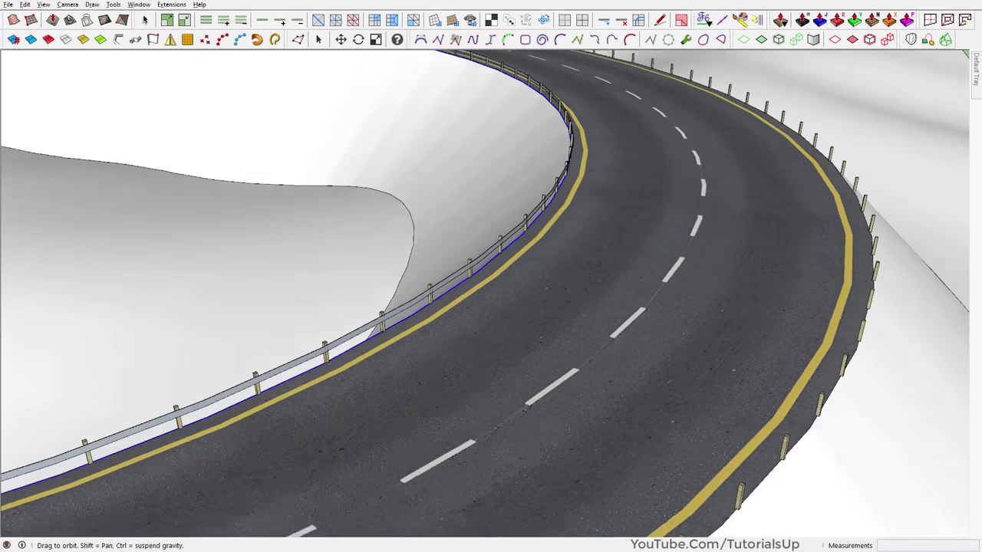
{"action": "scroll", "coordinate": [453, 284], "scroll_direction": "up", "scroll_amount": 3}
{"action": "mouse_move", "coordinate": [439, 297]}
{"action": "middle_mouse_down"}
{"action": "mouse_move", "coordinate": [495, 301]}
{"action": "mouse_move", "coordinate": [401, 351]}
{"action": "mouse_move", "coordinate": [360, 318]}
{"action": "middle_mouse_up"}
{"action": "scroll", "coordinate": [383, 359], "scroll_direction": "up", "scroll_amount": 2}
{"action": "scroll", "coordinate": [349, 334], "scroll_direction": "up", "scroll_amount": 2}
Reverse the guardrail's faces so the white front side shows.
{"action": "left_click", "coordinate": [337, 350]}
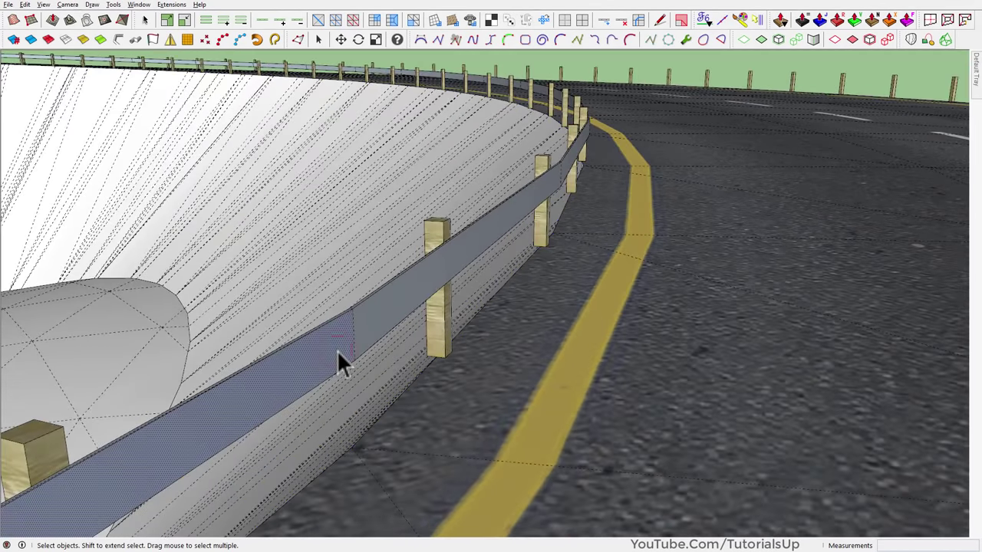
{"action": "right_click", "coordinate": [337, 349]}
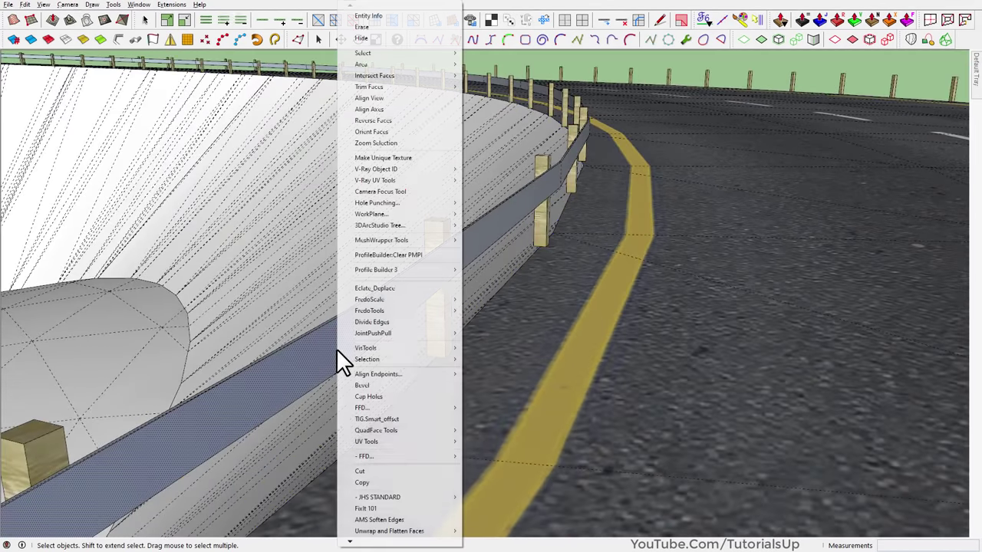
{"action": "left_click", "coordinate": [396, 120]}
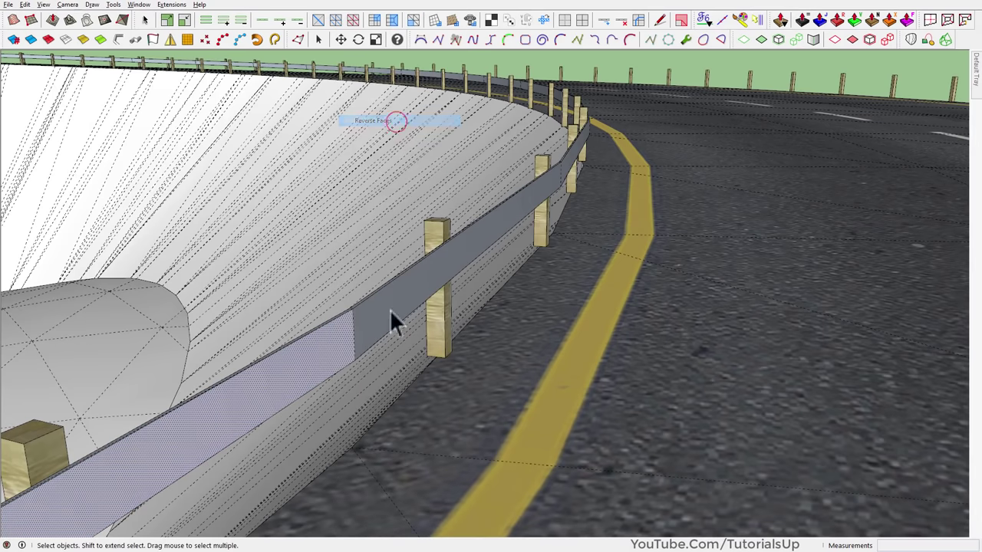
{"action": "right_click", "coordinate": [333, 345]}
{"action": "left_click", "coordinate": [393, 125]}
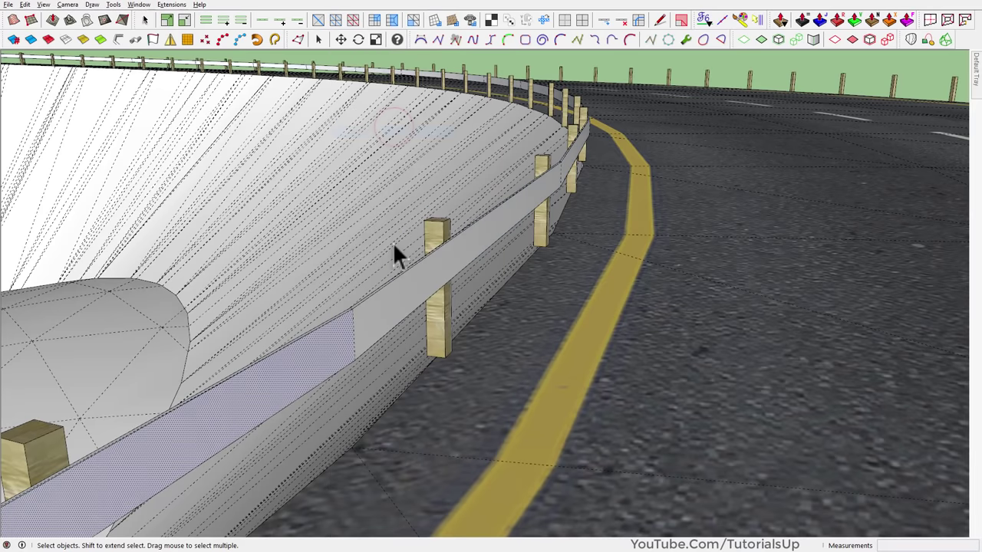
Orbit around the guardrail and nearest post to check the flipped faces.
{"action": "scroll", "coordinate": [392, 242], "scroll_direction": "up", "scroll_amount": 3}
{"action": "scroll", "coordinate": [429, 306], "scroll_direction": "up", "scroll_amount": 3}
{"action": "mouse_move", "coordinate": [429, 306]}
{"action": "middle_mouse_down"}
{"action": "mouse_move", "coordinate": [486, 291]}
{"action": "mouse_move", "coordinate": [596, 297]}
{"action": "mouse_move", "coordinate": [680, 265]}
{"action": "mouse_move", "coordinate": [325, 271]}
{"action": "middle_mouse_up"}
{"action": "scroll", "coordinate": [405, 263], "scroll_direction": "up", "scroll_amount": 3}
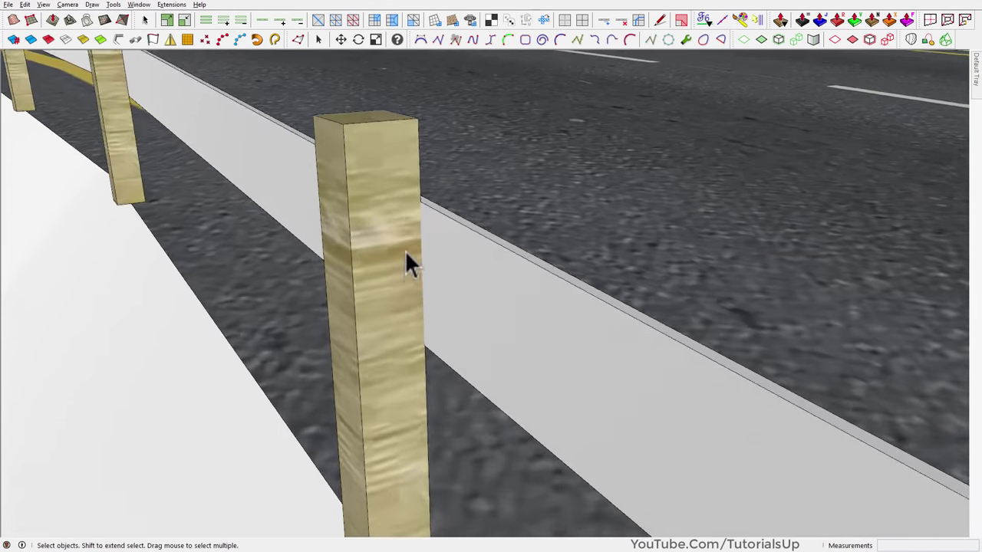
{"action": "middle_click_drag", "start_coordinate": [405, 263], "coordinate": [425, 278]}
{"action": "scroll", "coordinate": [462, 290], "scroll_direction": "down", "scroll_amount": 3}
{"action": "scroll", "coordinate": [849, 346], "scroll_direction": "down", "scroll_amount": 2}
Orbit and zoom across the winding road and hills in toward the other road edge.
{"action": "scroll", "coordinate": [850, 346], "scroll_direction": "down", "scroll_amount": 5}
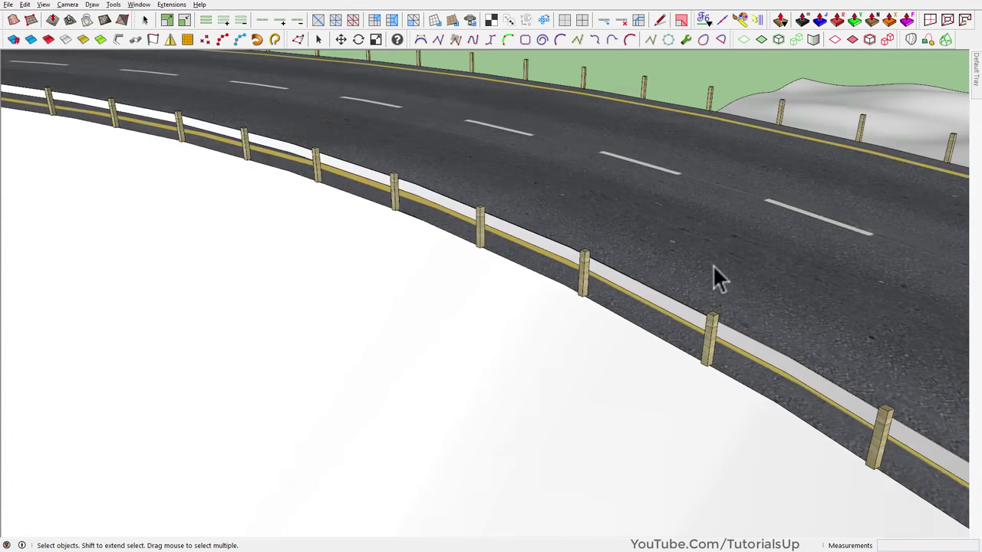
{"action": "scroll", "coordinate": [717, 278], "scroll_direction": "down", "scroll_amount": 3}
{"action": "mouse_move", "coordinate": [808, 299]}
{"action": "middle_mouse_down"}
{"action": "mouse_move", "coordinate": [701, 245]}
{"action": "mouse_move", "coordinate": [4, 510]}
{"action": "middle_mouse_up"}
{"action": "scroll", "coordinate": [77, 482], "scroll_direction": "up", "scroll_amount": 5}
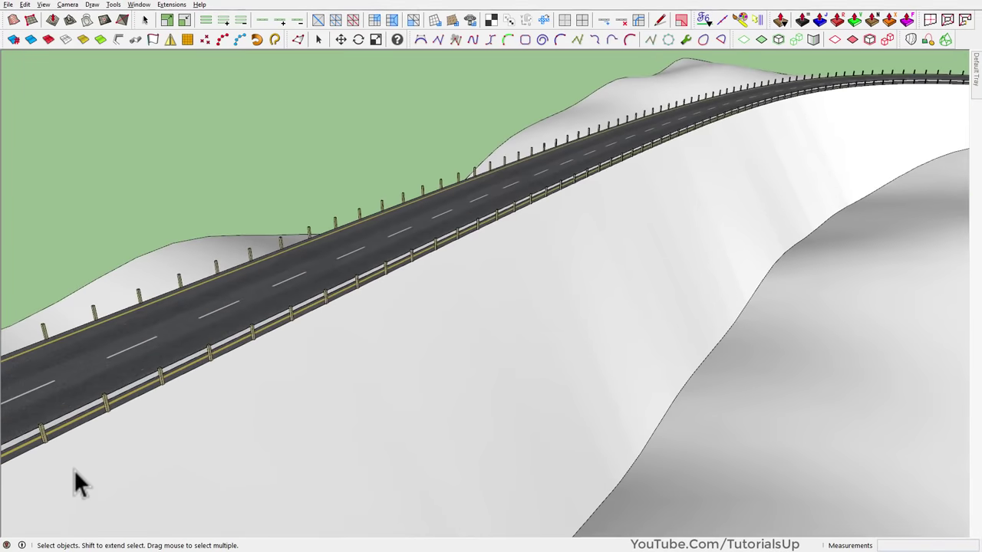
{"action": "scroll", "coordinate": [83, 416], "scroll_direction": "up", "scroll_amount": 3}
{"action": "scroll", "coordinate": [114, 427], "scroll_direction": "up", "scroll_amount": 3}
{"action": "mouse_move", "coordinate": [114, 427]}
{"action": "middle_mouse_down"}
{"action": "mouse_move", "coordinate": [344, 364]}
{"action": "mouse_move", "coordinate": [153, 445]}
{"action": "mouse_move", "coordinate": [506, 234]}
{"action": "middle_mouse_up"}
{"action": "scroll", "coordinate": [505, 230], "scroll_direction": "down", "scroll_amount": 5}
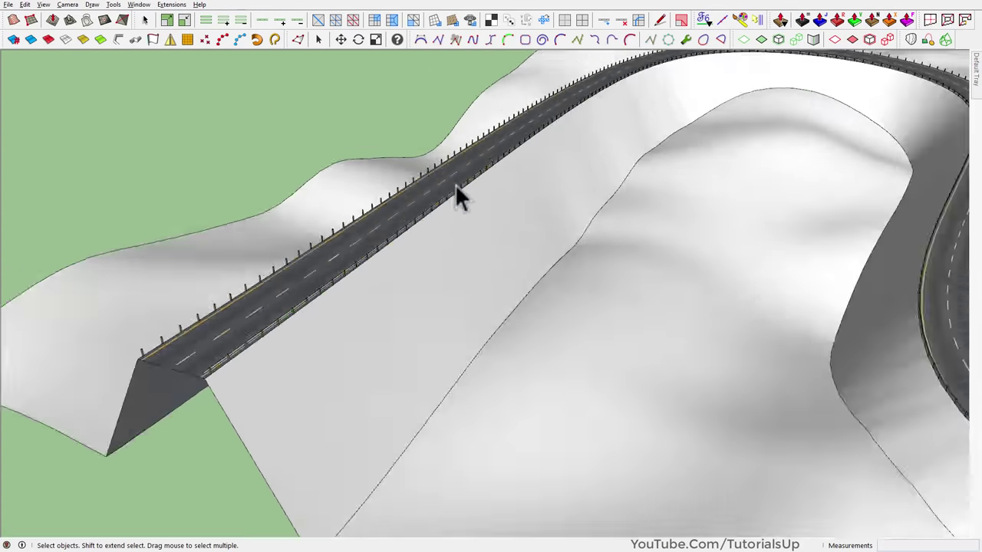
{"action": "middle_click_drag", "start_coordinate": [456, 193], "coordinate": [345, 241]}
{"action": "scroll", "coordinate": [417, 333], "scroll_direction": "down", "scroll_amount": 5}
{"action": "scroll", "coordinate": [417, 342], "scroll_direction": "up", "scroll_amount": 5}
{"action": "scroll", "coordinate": [418, 345], "scroll_direction": "up", "scroll_amount": 5}
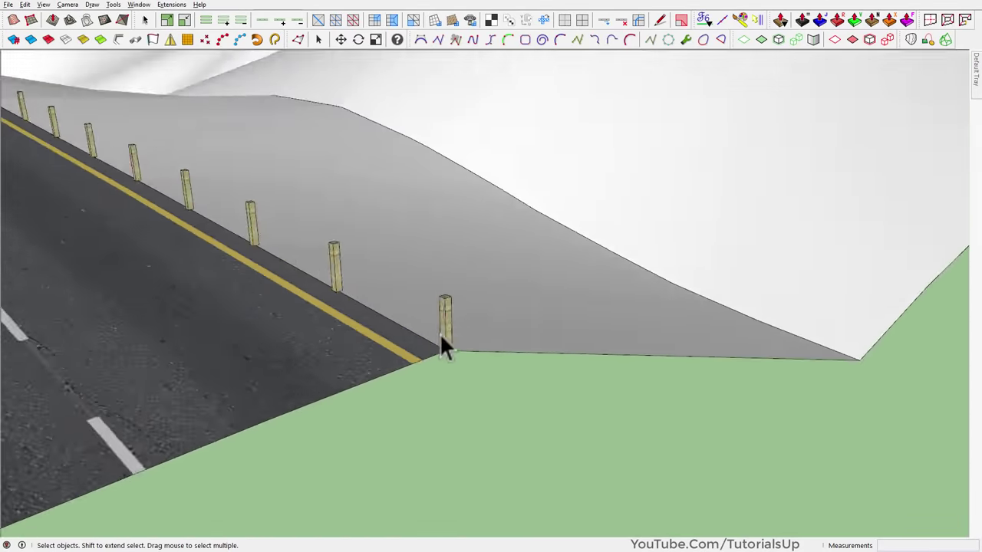
{"action": "scroll", "coordinate": [440, 337], "scroll_direction": "up", "scroll_amount": 3}
{"action": "scroll", "coordinate": [456, 213], "scroll_direction": "up", "scroll_amount": 2}
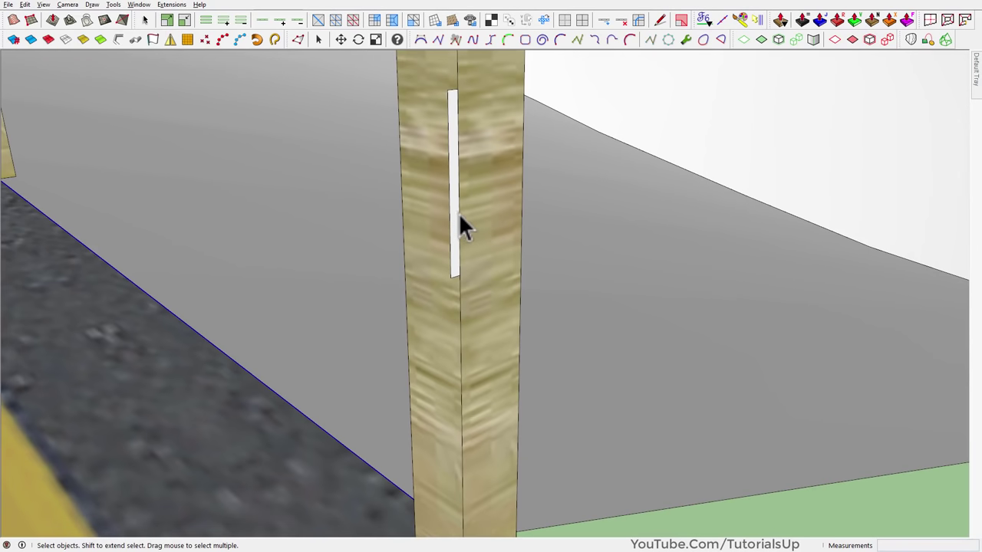
{"action": "scroll", "coordinate": [461, 326], "scroll_direction": "down", "scroll_amount": 2}
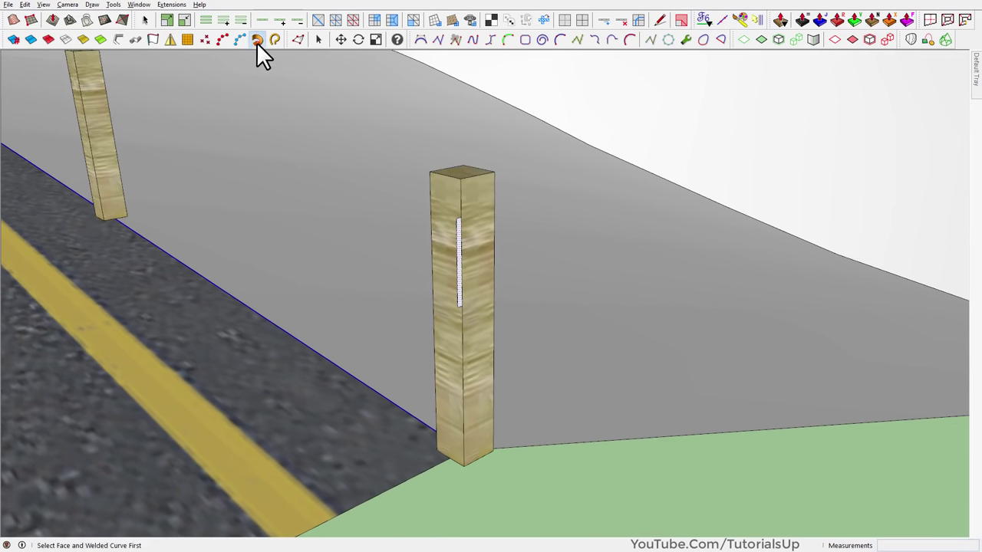
{"action": "scroll", "coordinate": [480, 283], "scroll_direction": "down", "scroll_amount": 3}
{"action": "scroll", "coordinate": [585, 398], "scroll_direction": "down", "scroll_amount": 3}
{"action": "scroll", "coordinate": [578, 464], "scroll_direction": "down", "scroll_amount": 3}
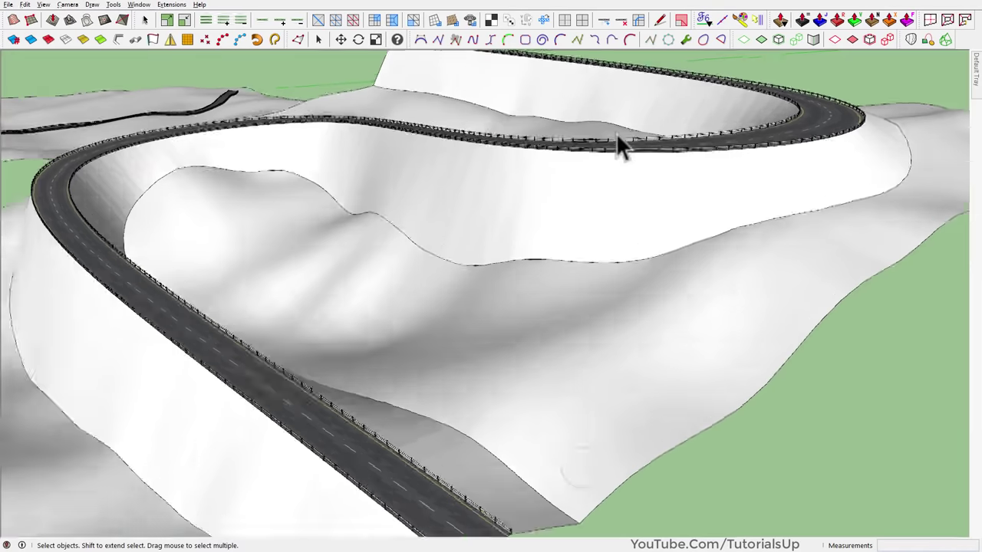
{"action": "scroll", "coordinate": [618, 145], "scroll_direction": "up", "scroll_amount": 5}
{"action": "mouse_move", "coordinate": [596, 197]}
{"action": "middle_mouse_down"}
{"action": "mouse_move", "coordinate": [175, 237]}
{"action": "mouse_move", "coordinate": [338, 272]}
{"action": "middle_mouse_up"}
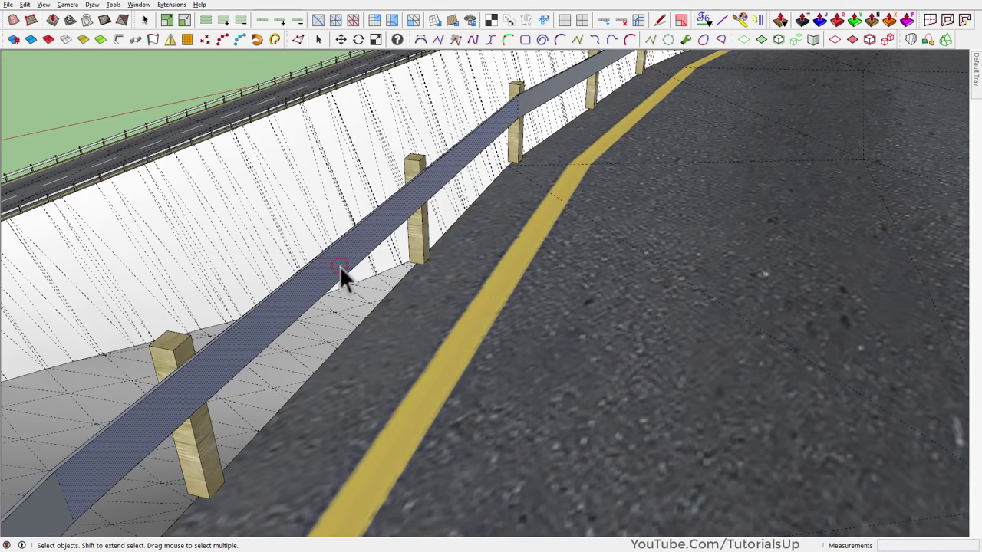
{"action": "right_click", "coordinate": [339, 265]}
{"action": "left_click", "coordinate": [385, 121]}
{"action": "right_click", "coordinate": [392, 209]}
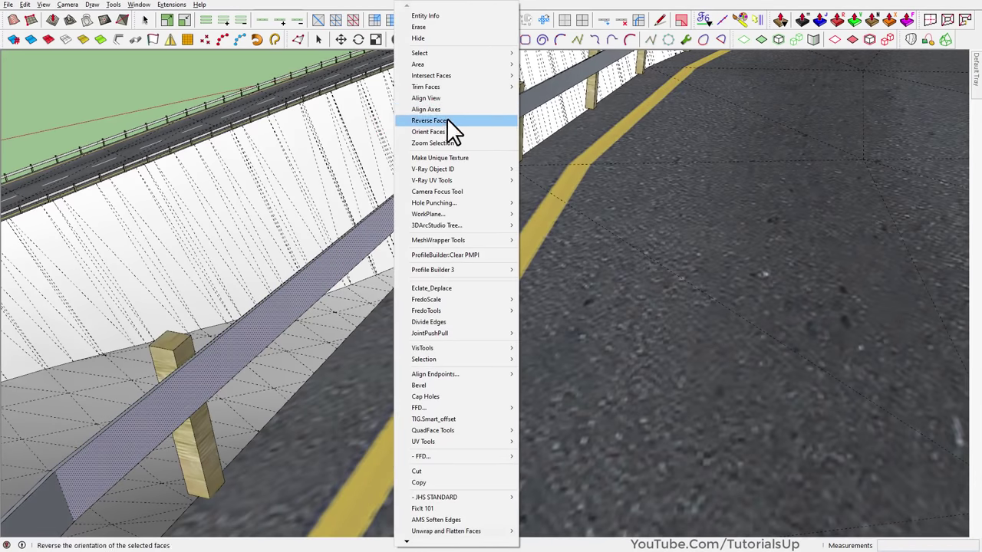
{"action": "left_click", "coordinate": [449, 120]}
{"action": "scroll", "coordinate": [434, 184], "scroll_direction": "up", "scroll_amount": 3}
{"action": "mouse_move", "coordinate": [434, 184]}
{"action": "middle_mouse_down"}
{"action": "mouse_move", "coordinate": [461, 149]}
{"action": "mouse_move", "coordinate": [535, 113]}
{"action": "mouse_move", "coordinate": [636, 154]}
{"action": "middle_mouse_up"}
{"action": "scroll", "coordinate": [421, 225], "scroll_direction": "down", "scroll_amount": 5}
{"action": "scroll", "coordinate": [816, 187], "scroll_direction": "up", "scroll_amount": 3}
{"action": "scroll", "coordinate": [734, 214], "scroll_direction": "up", "scroll_amount": 4}
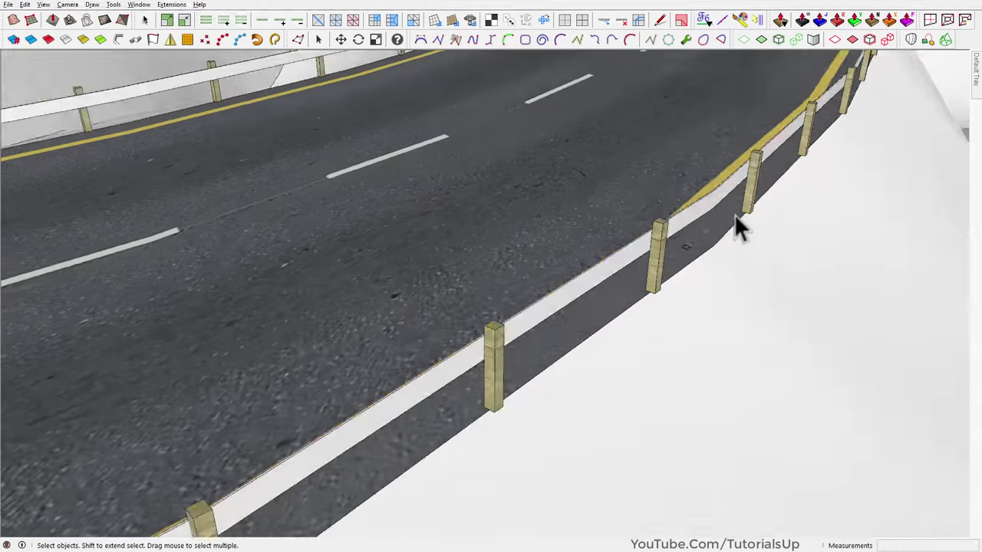
{"action": "middle_click_drag", "start_coordinate": [734, 214], "coordinate": [859, 146]}
{"action": "scroll", "coordinate": [720, 198], "scroll_direction": "down", "scroll_amount": 5}
{"action": "scroll", "coordinate": [554, 264], "scroll_direction": "down", "scroll_amount": 4}
{"action": "mouse_move", "coordinate": [554, 264]}
{"action": "middle_mouse_down"}
{"action": "mouse_move", "coordinate": [615, 278]}
{"action": "mouse_move", "coordinate": [686, 190]}
{"action": "mouse_move", "coordinate": [693, 160]}
{"action": "mouse_move", "coordinate": [630, 196]}
{"action": "middle_mouse_up"}
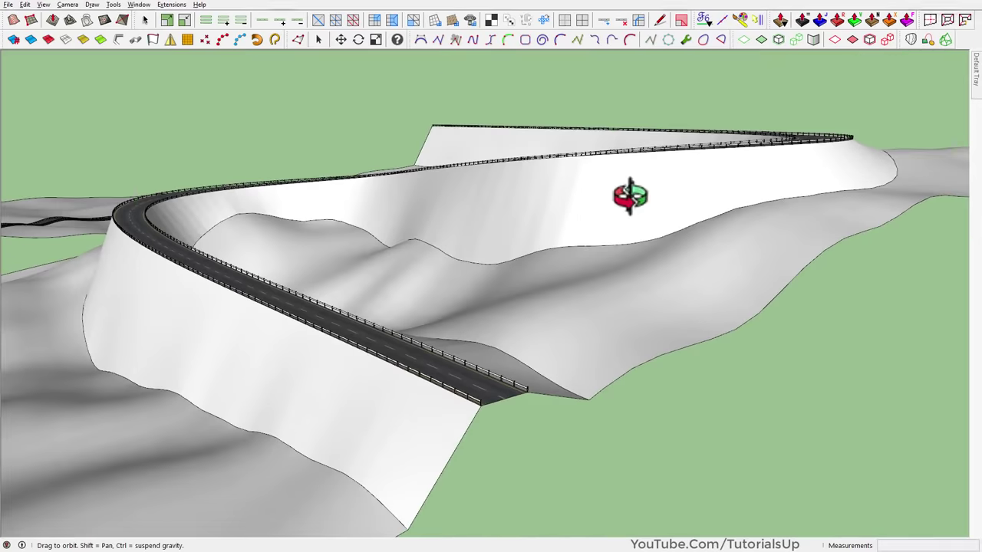
Select the front and back guardrails together, then view along the road deck.
{"action": "scroll", "coordinate": [484, 389], "scroll_direction": "up", "scroll_amount": 5}
{"action": "left_click", "coordinate": [506, 330]}
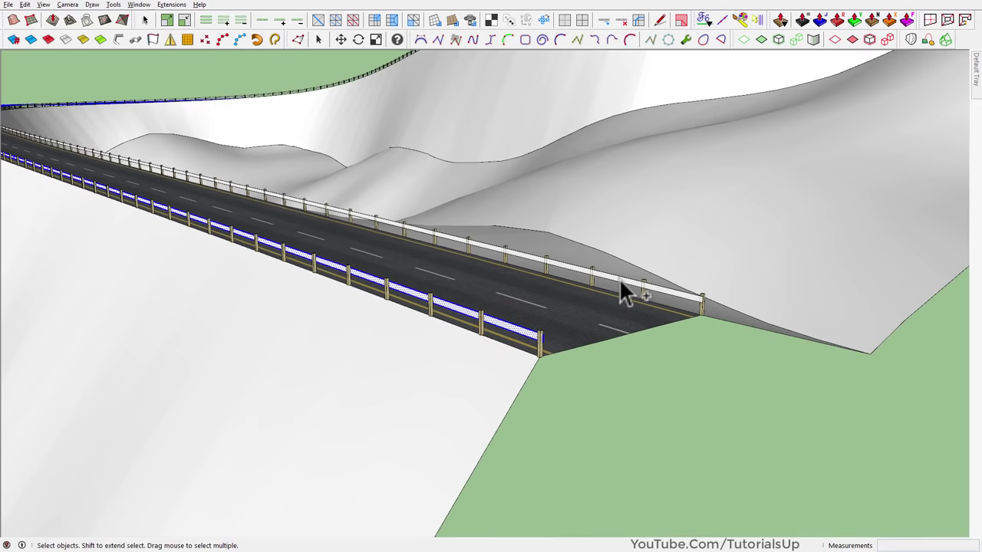
{"action": "left_click", "coordinate": [620, 281], "text": "ctrl"}
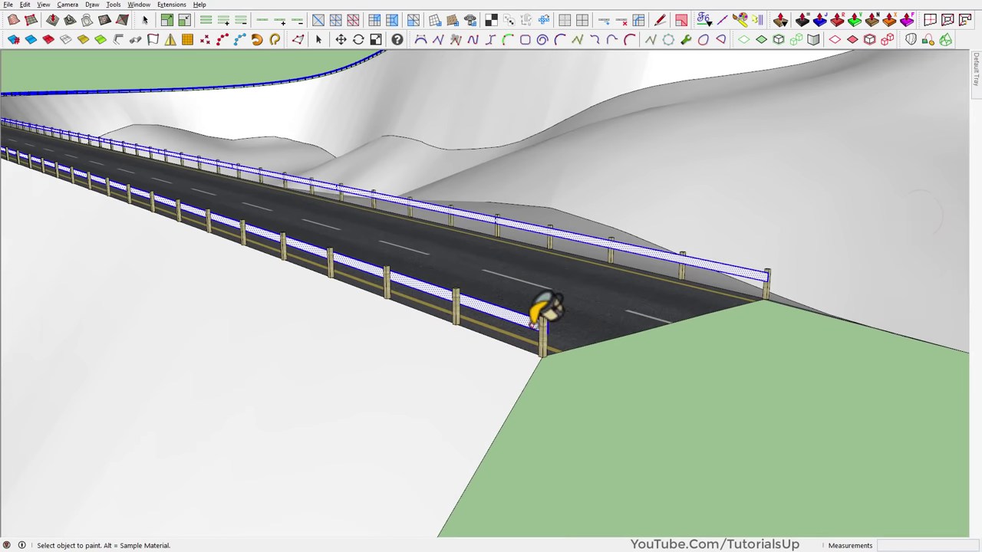
{"action": "scroll", "coordinate": [541, 307], "scroll_direction": "up", "scroll_amount": 2}
{"action": "mouse_move", "coordinate": [618, 354]}
{"action": "middle_mouse_down"}
{"action": "mouse_move", "coordinate": [462, 359]}
{"action": "mouse_move", "coordinate": [398, 100]}
{"action": "mouse_move", "coordinate": [455, 175]}
{"action": "mouse_move", "coordinate": [456, 351]}
{"action": "mouse_move", "coordinate": [460, 253]}
{"action": "mouse_move", "coordinate": [434, 161]}
{"action": "mouse_move", "coordinate": [438, 131]}
{"action": "mouse_move", "coordinate": [603, 219]}
{"action": "mouse_move", "coordinate": [476, 333]}
{"action": "mouse_move", "coordinate": [437, 315]}
{"action": "mouse_move", "coordinate": [486, 504]}
{"action": "mouse_move", "coordinate": [303, 340]}
{"action": "mouse_move", "coordinate": [480, 268]}
{"action": "mouse_move", "coordinate": [138, 131]}
{"action": "mouse_move", "coordinate": [171, 309]}
{"action": "mouse_move", "coordinate": [596, 377]}
{"action": "mouse_move", "coordinate": [405, 94]}
{"action": "mouse_move", "coordinate": [428, 366]}
{"action": "mouse_move", "coordinate": [621, 292]}
{"action": "mouse_move", "coordinate": [221, 253]}
{"action": "middle_mouse_up"}
{"action": "scroll", "coordinate": [221, 253], "scroll_direction": "down", "scroll_amount": 3}
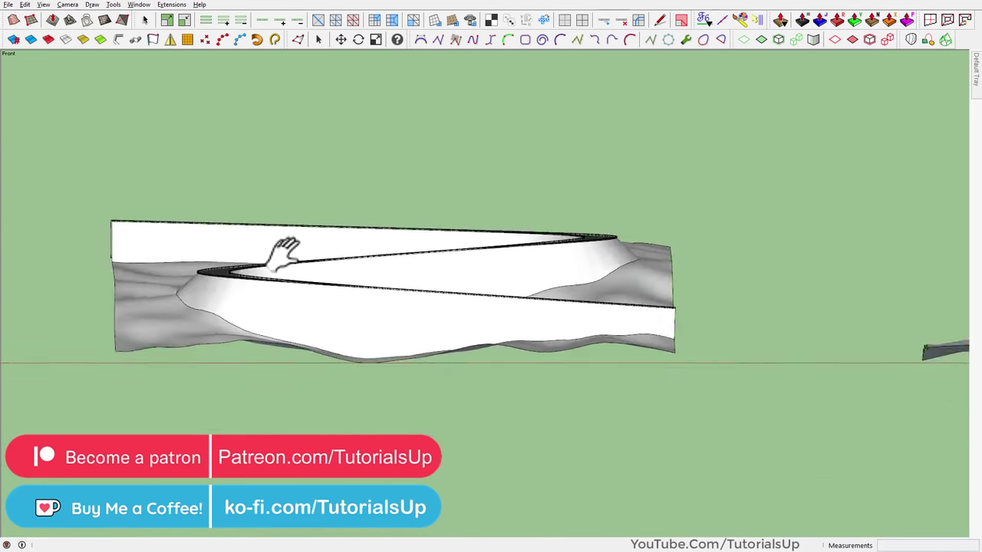
{"action": "mouse_move", "coordinate": [285, 241]}
{"action": "middle_mouse_down"}
{"action": "mouse_move", "coordinate": [701, 318]}
{"action": "mouse_move", "coordinate": [109, 219]}
{"action": "mouse_move", "coordinate": [506, 238]}
{"action": "mouse_move", "coordinate": [307, 376]}
{"action": "mouse_move", "coordinate": [526, 278]}
{"action": "mouse_move", "coordinate": [646, 278]}
{"action": "mouse_move", "coordinate": [350, 252]}
{"action": "middle_mouse_up"}
{"action": "scroll", "coordinate": [307, 377], "scroll_direction": "up", "scroll_amount": 3}
{"action": "scroll", "coordinate": [314, 395], "scroll_direction": "up", "scroll_amount": 3}
{"action": "scroll", "coordinate": [647, 278], "scroll_direction": "down", "scroll_amount": 5}
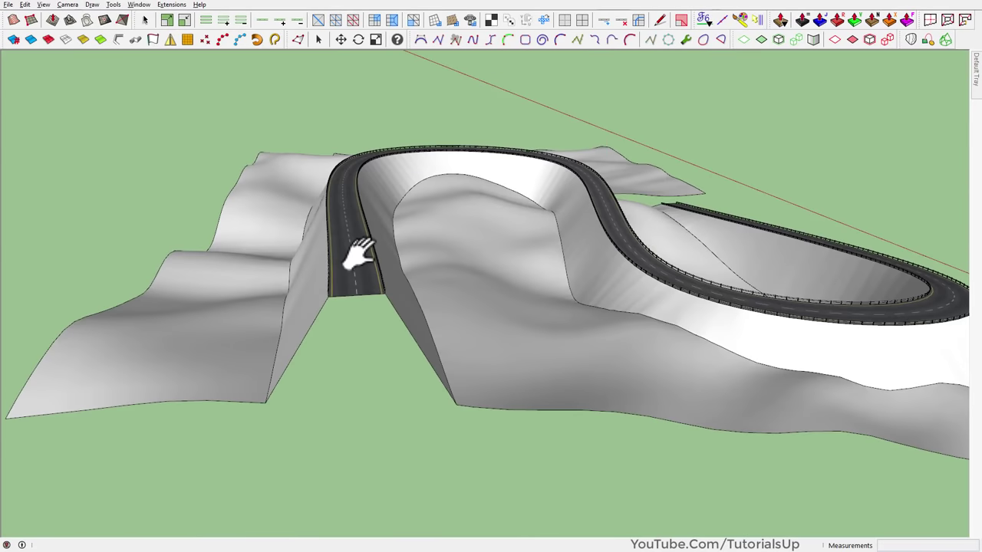
{"action": "mouse_move", "coordinate": [576, 302]}
{"action": "middle_mouse_down"}
{"action": "mouse_move", "coordinate": [253, 44]}
{"action": "mouse_move", "coordinate": [421, 71]}
{"action": "mouse_move", "coordinate": [412, 241]}
{"action": "middle_mouse_up"}
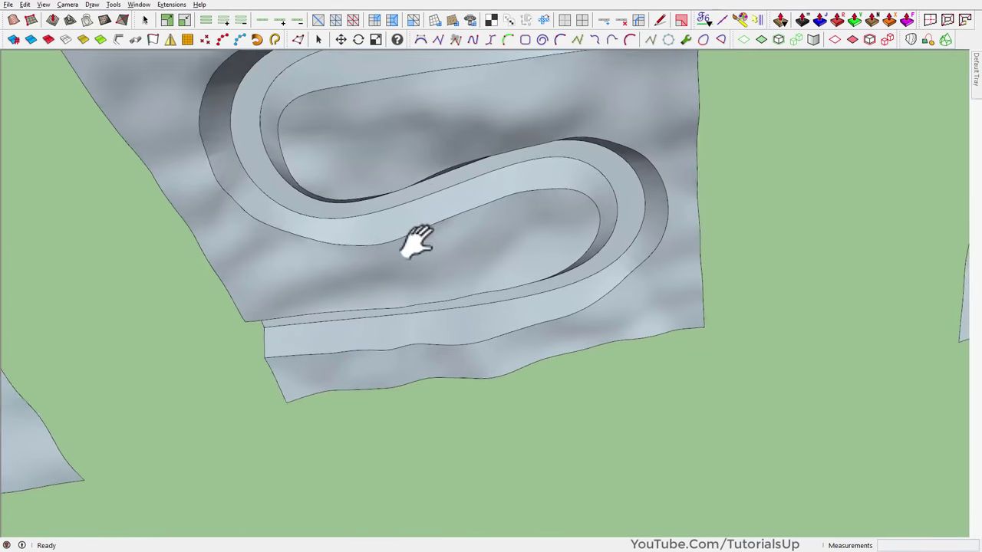
{"action": "key", "text": "alt+h"}
{"action": "scroll", "coordinate": [476, 173], "scroll_direction": "up", "scroll_amount": 3}
{"action": "middle_click_drag", "start_coordinate": [476, 172], "coordinate": [406, 499]}
{"action": "key", "text": "alt+h"}
{"action": "scroll", "coordinate": [384, 169], "scroll_direction": "up", "scroll_amount": 5}
{"action": "scroll", "coordinate": [383, 169], "scroll_direction": "down", "scroll_amount": 5}
{"action": "middle_click_drag", "start_coordinate": [384, 168], "coordinate": [456, 231]}
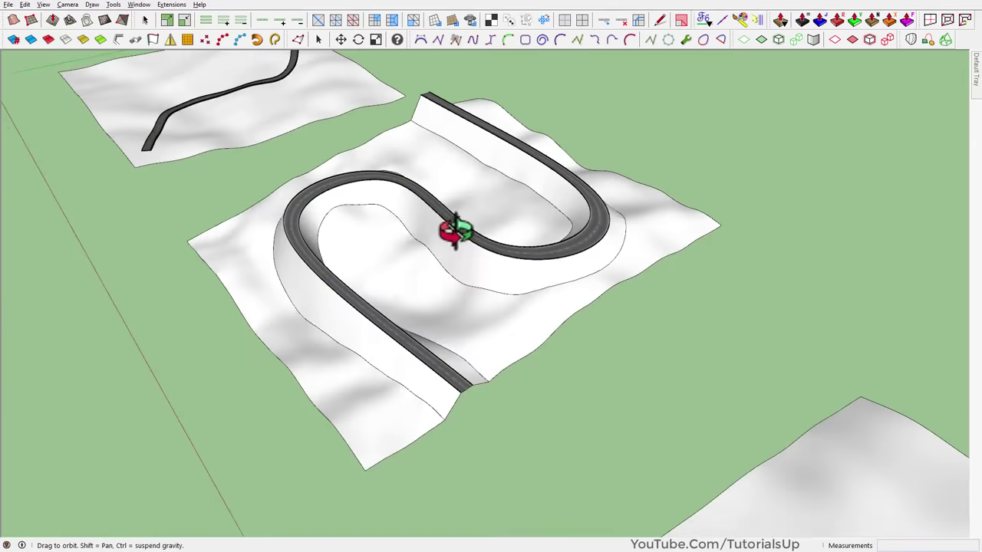
{"action": "scroll", "coordinate": [517, 239], "scroll_direction": "up", "scroll_amount": 3}
{"action": "scroll", "coordinate": [418, 226], "scroll_direction": "up", "scroll_amount": 1}
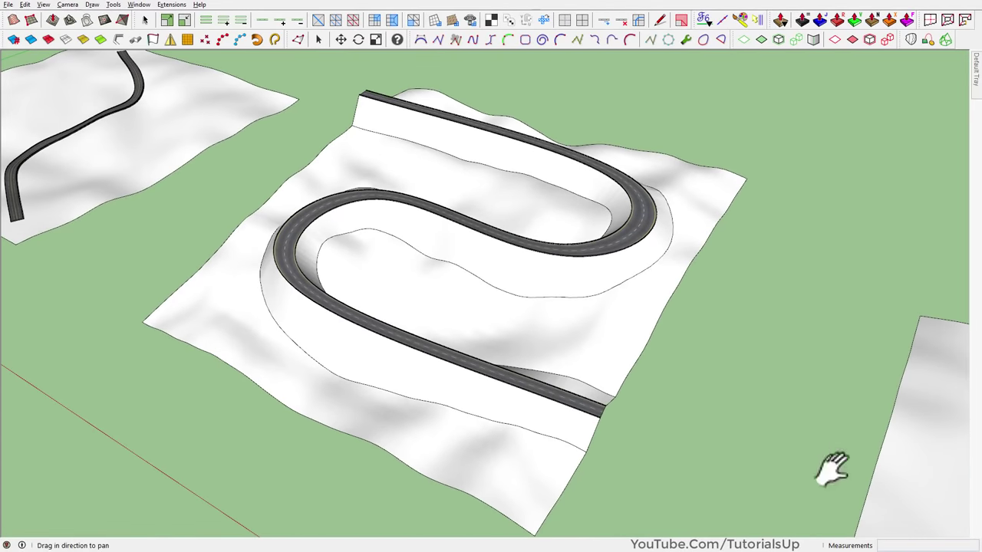
{"action": "left_click_drag", "start_coordinate": [832, 469], "coordinate": [277, 241]}
{"action": "scroll", "coordinate": [533, 248], "scroll_direction": "down", "scroll_amount": 5}
{"action": "key", "text": "F2"}
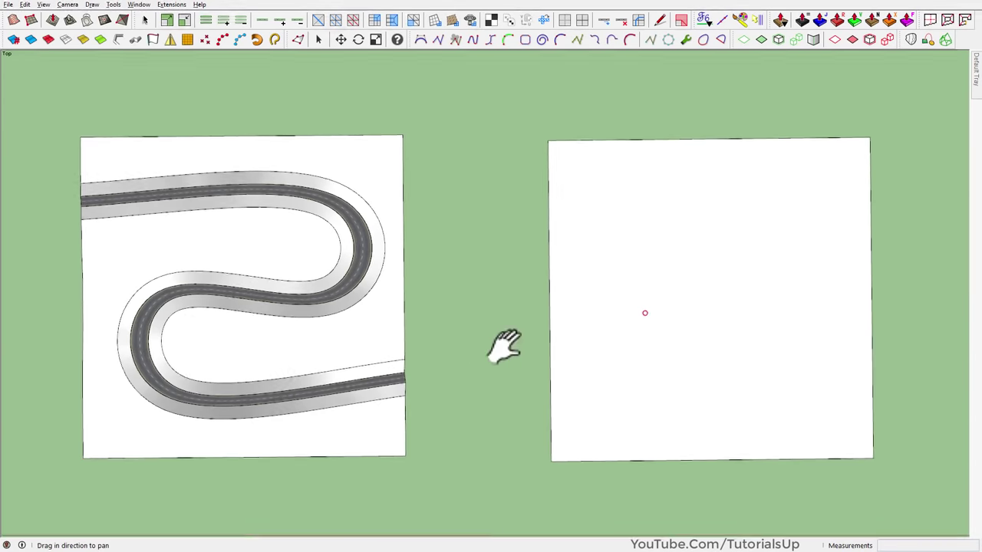
{"action": "scroll", "coordinate": [603, 427], "scroll_direction": "up", "scroll_amount": 2}
{"action": "scroll", "coordinate": [522, 445], "scroll_direction": "down", "scroll_amount": 4}
{"action": "scroll", "coordinate": [784, 328], "scroll_direction": "up", "scroll_amount": 2}
Draw a cubic Bezier S-curve and drag its upper control point to reshape it.
{"action": "scroll", "coordinate": [552, 184], "scroll_direction": "up", "scroll_amount": 3}
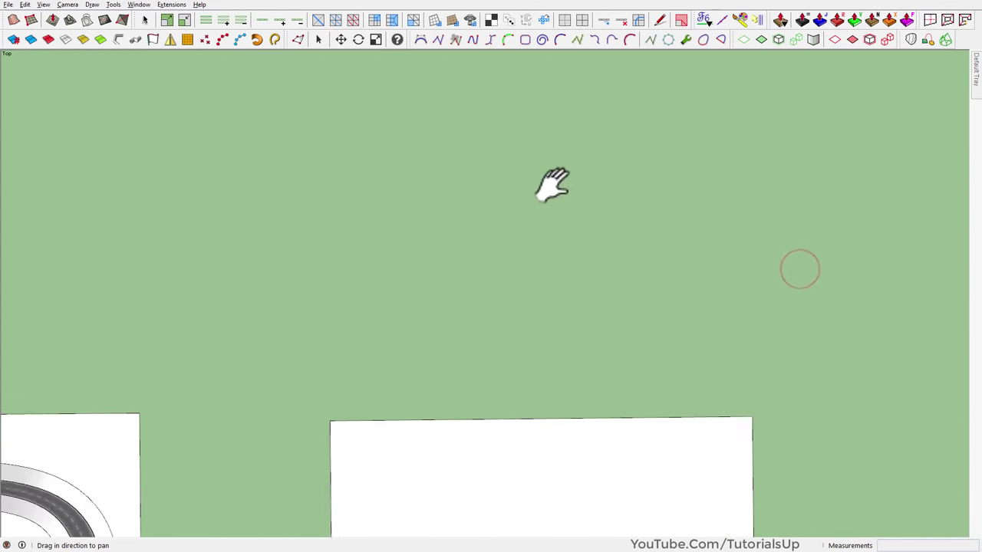
{"action": "left_click", "coordinate": [559, 38]}
{"action": "scroll", "coordinate": [555, 92], "scroll_direction": "down", "scroll_amount": 1}
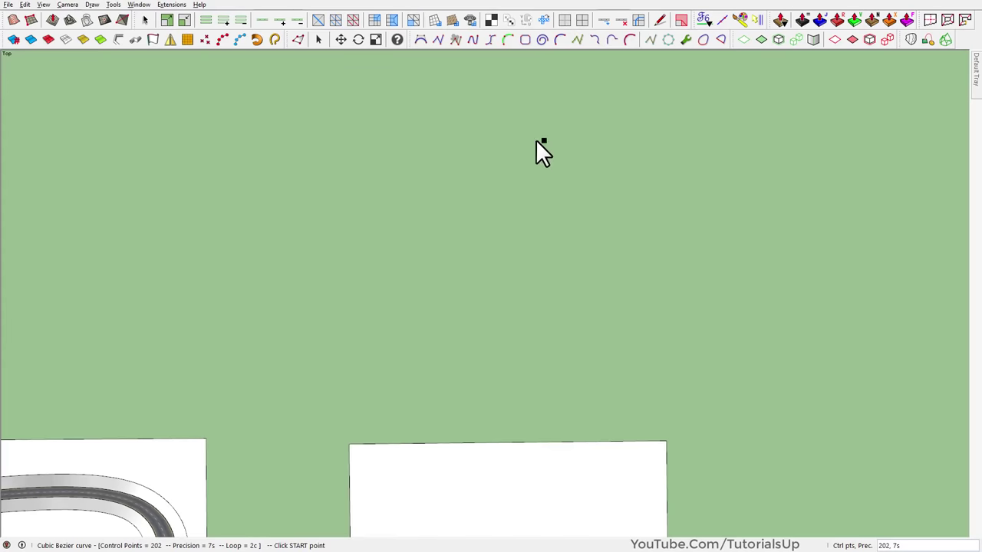
{"action": "left_click", "coordinate": [541, 234]}
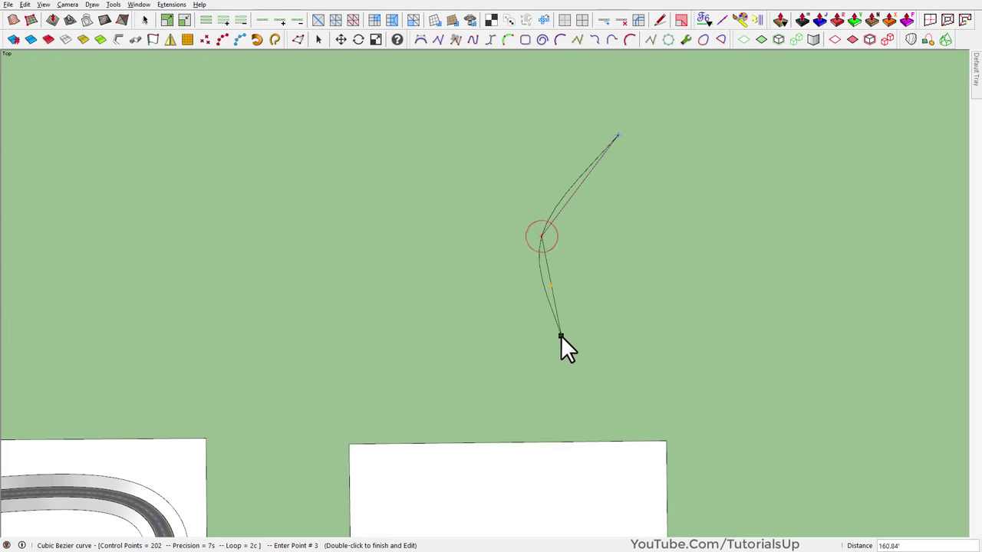
{"action": "left_click", "coordinate": [562, 335]}
{"action": "double_click", "coordinate": [419, 423]}
{"action": "scroll", "coordinate": [460, 292], "scroll_direction": "down", "scroll_amount": 1}
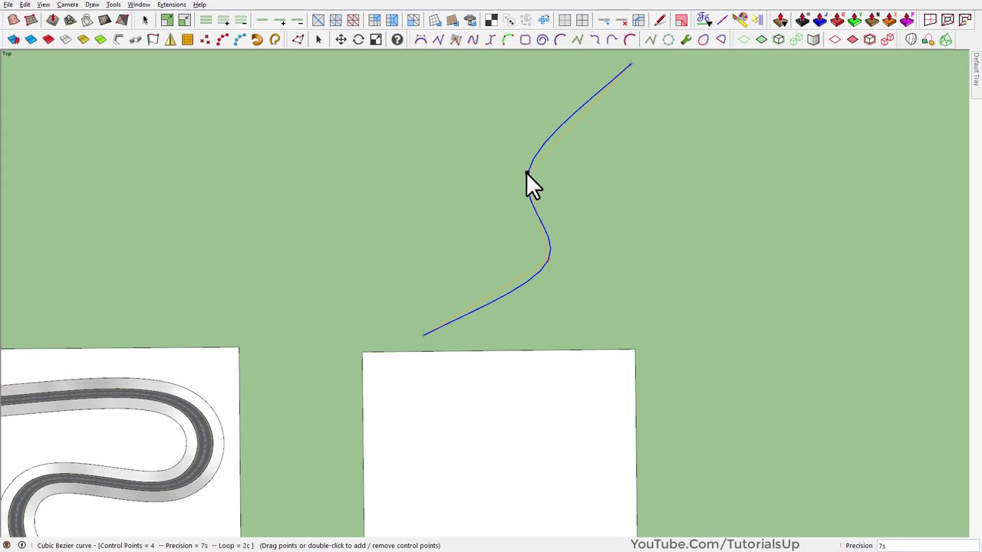
{"action": "left_click_drag", "start_coordinate": [536, 159], "coordinate": [543, 161]}
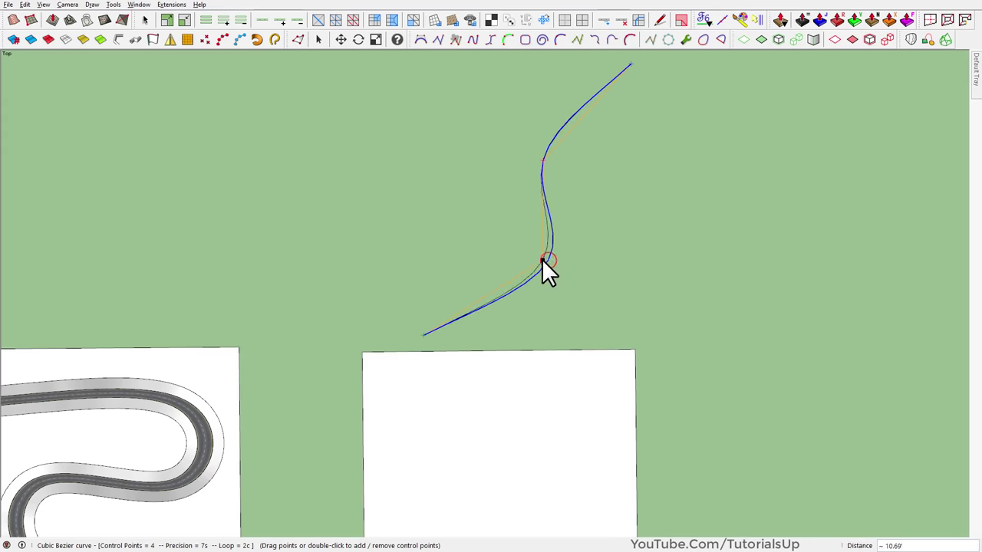
Finish editing the curve and offset it by 8.
{"action": "scroll", "coordinate": [530, 142], "scroll_direction": "up", "scroll_amount": 2}
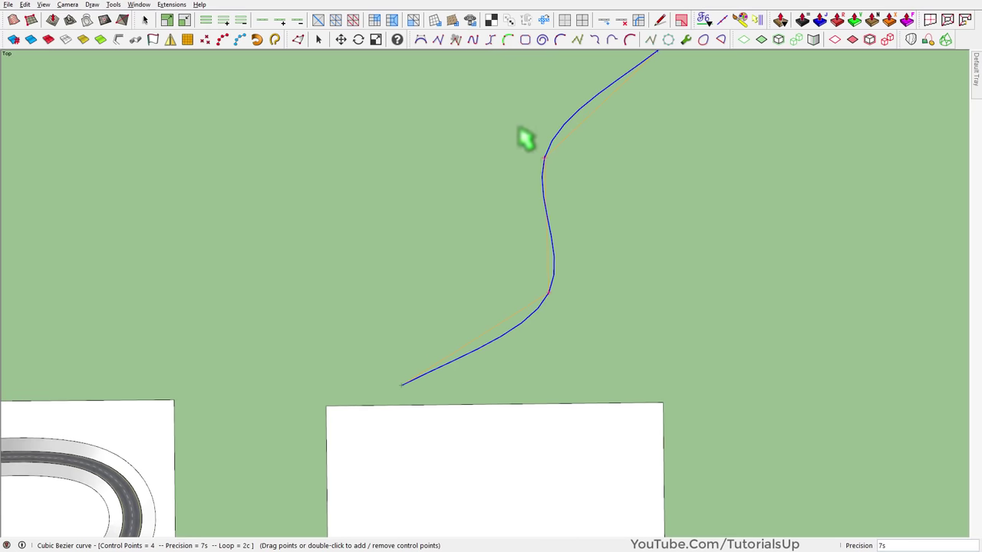
{"action": "scroll", "coordinate": [529, 146], "scroll_direction": "up", "scroll_amount": 1}
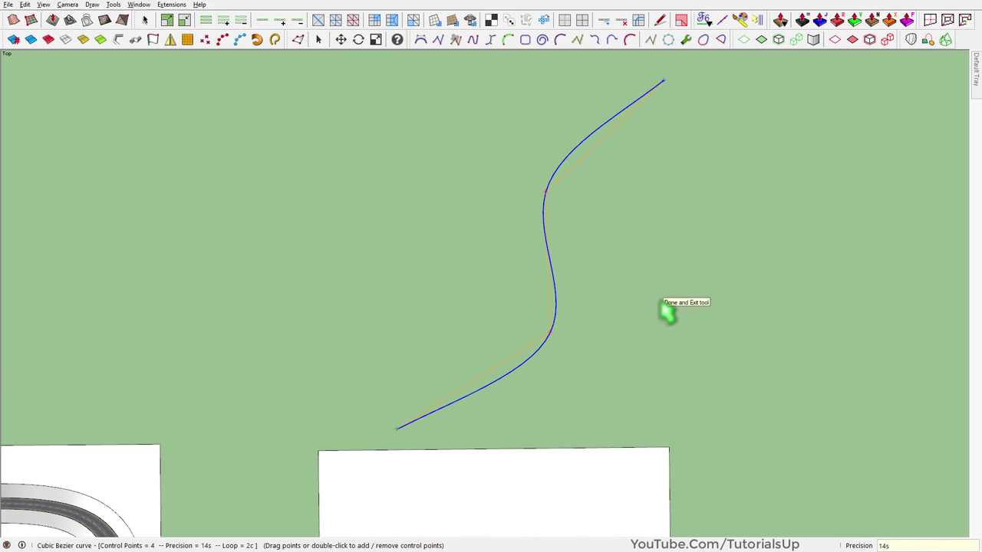
{"action": "scroll", "coordinate": [601, 240], "scroll_direction": "down", "scroll_amount": 1}
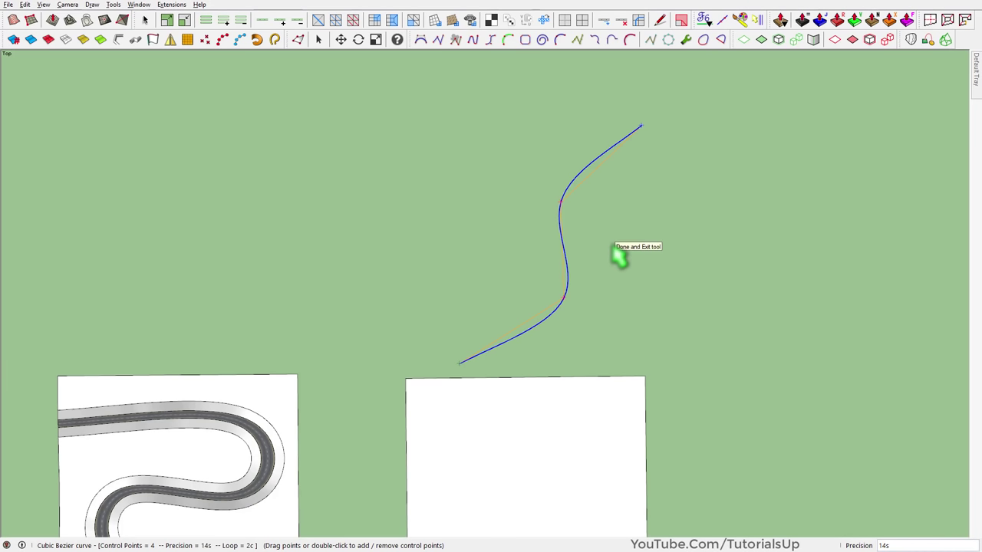
{"action": "left_click", "coordinate": [611, 244]}
{"action": "scroll", "coordinate": [581, 277], "scroll_direction": "up", "scroll_amount": 2}
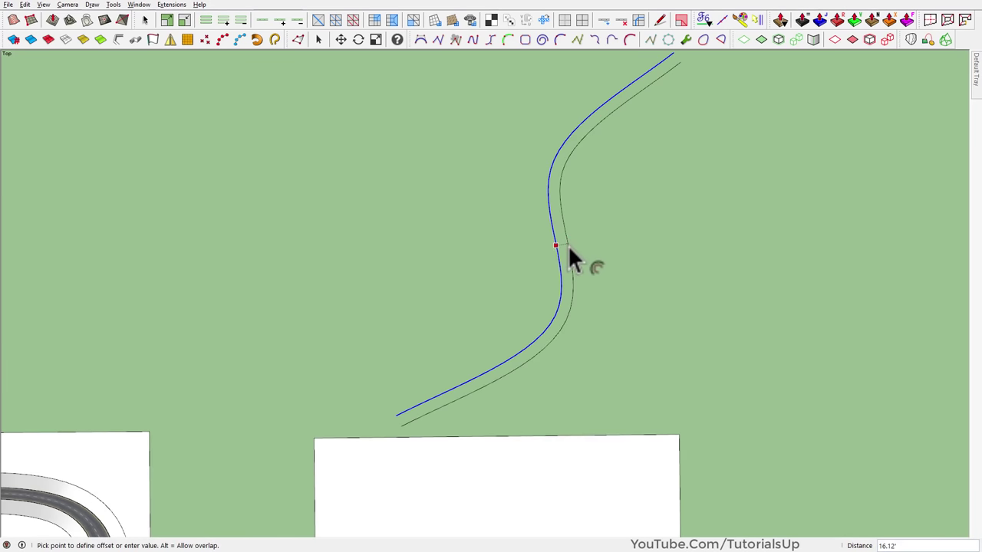
{"action": "type", "text": "8"}
{"action": "key", "text": "Return"}
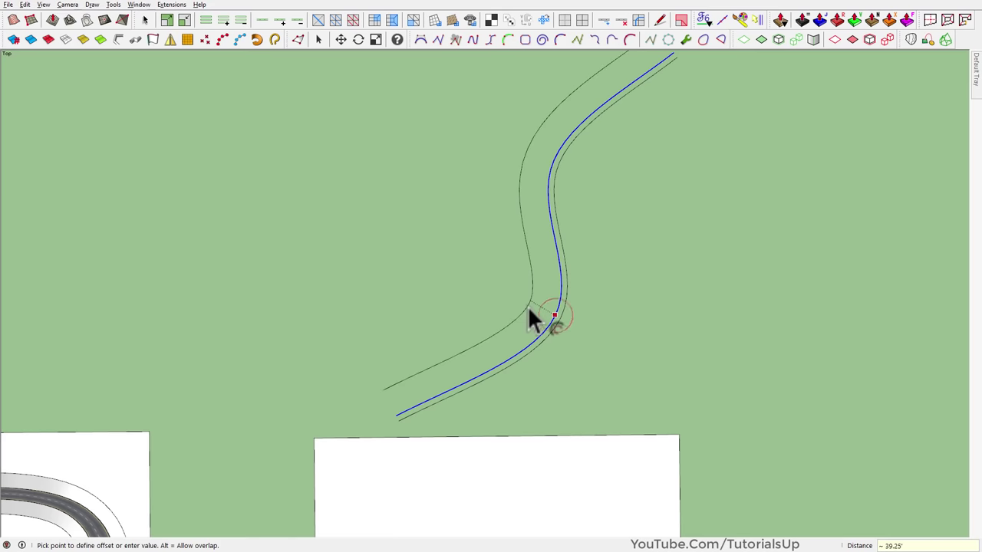
{"action": "key", "text": "space"}
Close the band's end with a line and select the new road strip face.
{"action": "key", "text": "l"}
{"action": "scroll", "coordinate": [399, 418], "scroll_direction": "up", "scroll_amount": 2}
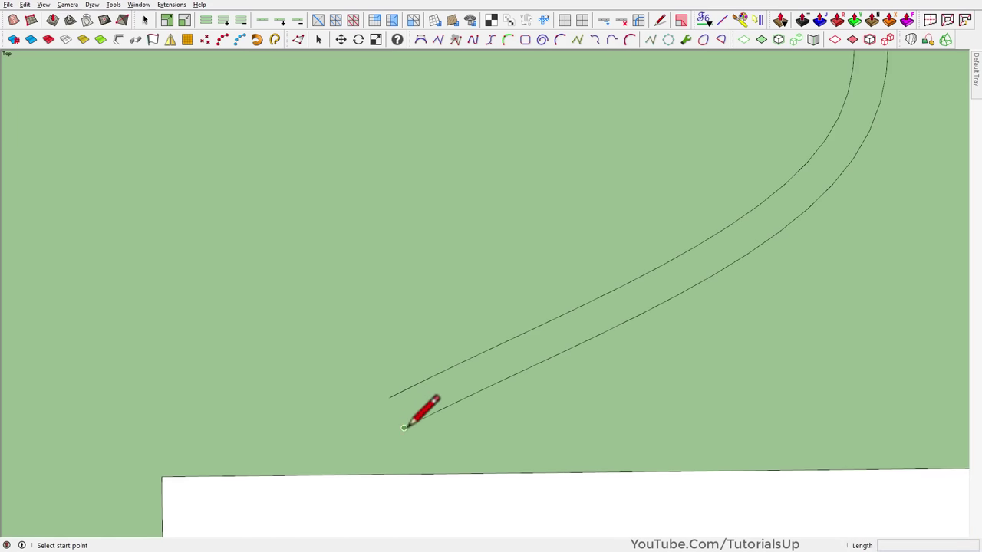
{"action": "scroll", "coordinate": [406, 399], "scroll_direction": "down", "scroll_amount": 3}
{"action": "scroll", "coordinate": [565, 153], "scroll_direction": "up", "scroll_amount": 3}
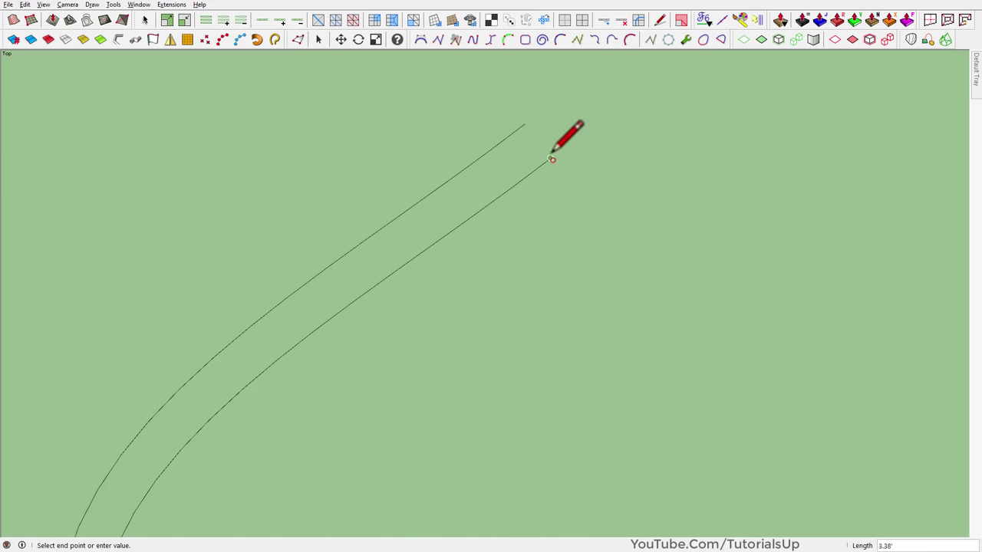
{"action": "left_click", "coordinate": [526, 123]}
{"action": "key", "text": "space"}
{"action": "scroll", "coordinate": [560, 125], "scroll_direction": "down", "scroll_amount": 3}
{"action": "scroll", "coordinate": [285, 477], "scroll_direction": "down", "scroll_amount": 1}
{"action": "scroll", "coordinate": [268, 503], "scroll_direction": "up", "scroll_amount": 4}
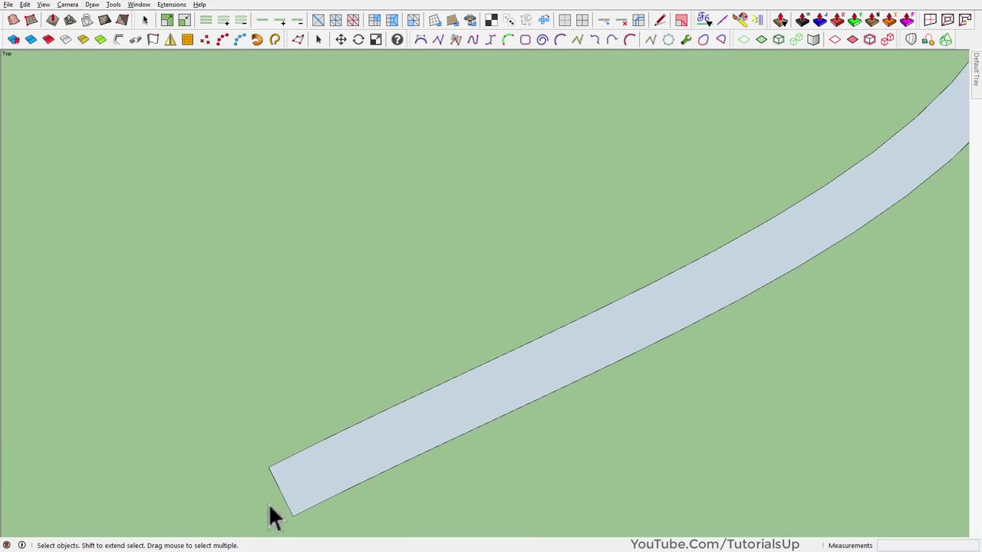
{"action": "left_click", "coordinate": [320, 470]}
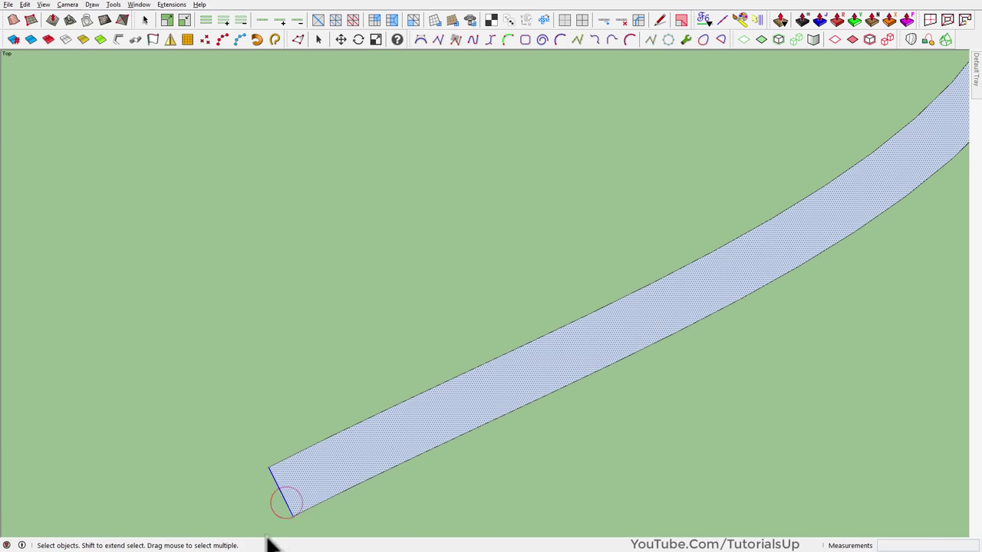
Split the road band face into quads and select the split strip.
{"action": "left_click", "coordinate": [965, 30]}
{"action": "scroll", "coordinate": [520, 455], "scroll_direction": "down", "scroll_amount": 3}
{"action": "scroll", "coordinate": [684, 229], "scroll_direction": "down", "scroll_amount": 2}
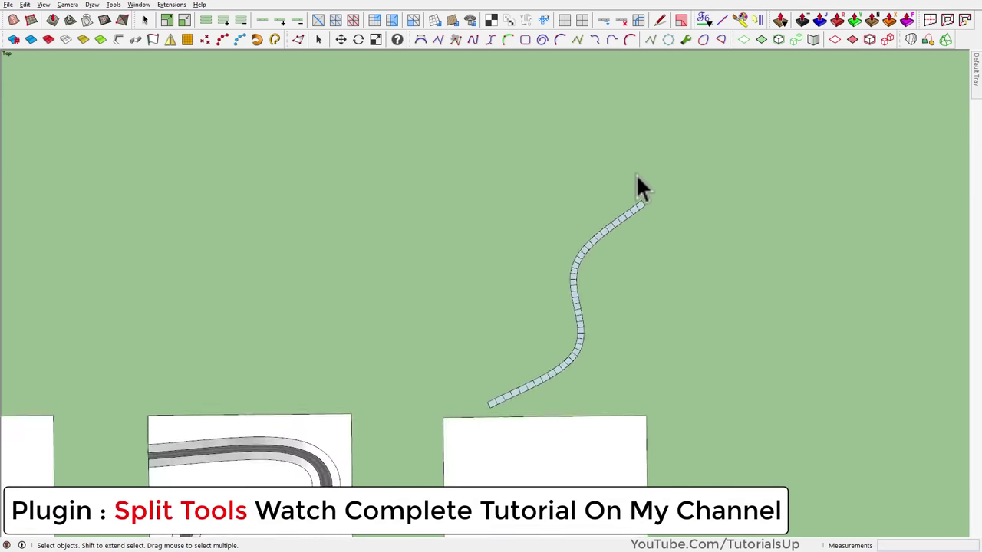
{"action": "scroll", "coordinate": [605, 287], "scroll_direction": "down", "scroll_amount": 2}
{"action": "scroll", "coordinate": [587, 276], "scroll_direction": "up", "scroll_amount": 2}
{"action": "left_click", "coordinate": [585, 264]}
{"action": "mouse_move", "coordinate": [642, 428]}
{"action": "middle_mouse_down"}
{"action": "mouse_move", "coordinate": [586, 295]}
{"action": "mouse_move", "coordinate": [596, 313]}
{"action": "mouse_move", "coordinate": [634, 328]}
{"action": "middle_mouse_up"}
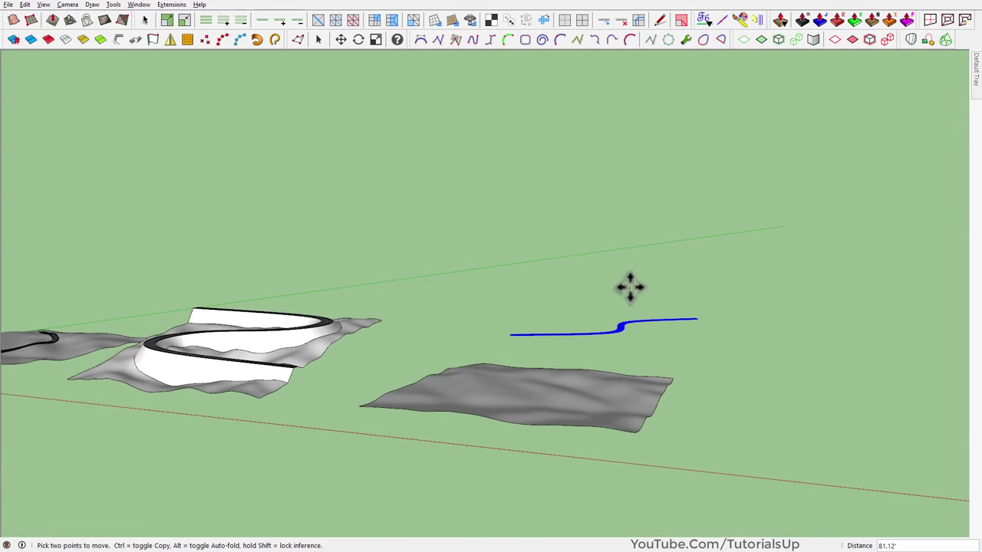
In top view, move the quad strip over the blank terrain and scale it slightly larger.
{"action": "key", "text": "t"}
{"action": "middle_click_drag", "start_coordinate": [362, 259], "coordinate": [641, 244], "text": "shift"}
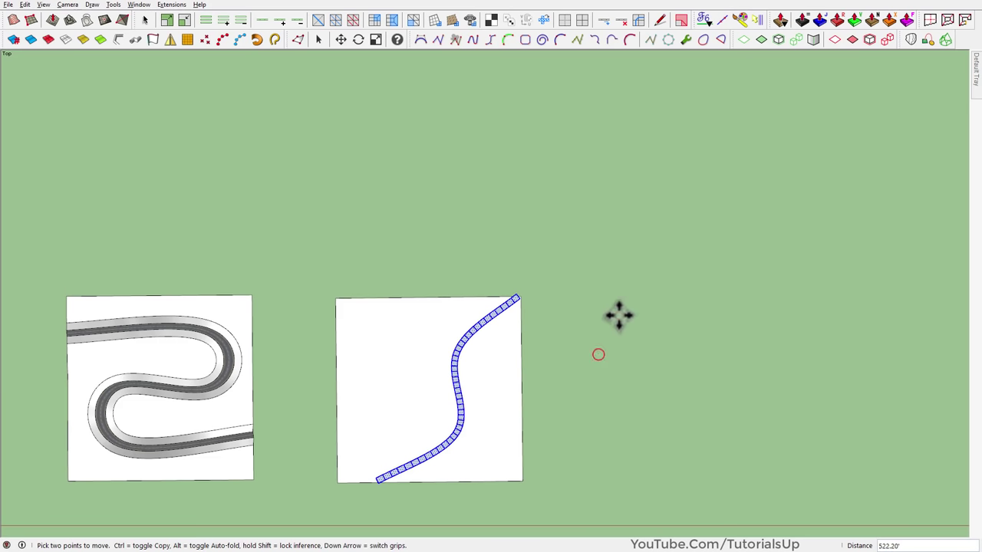
{"action": "scroll", "coordinate": [438, 456], "scroll_direction": "up", "scroll_amount": 3}
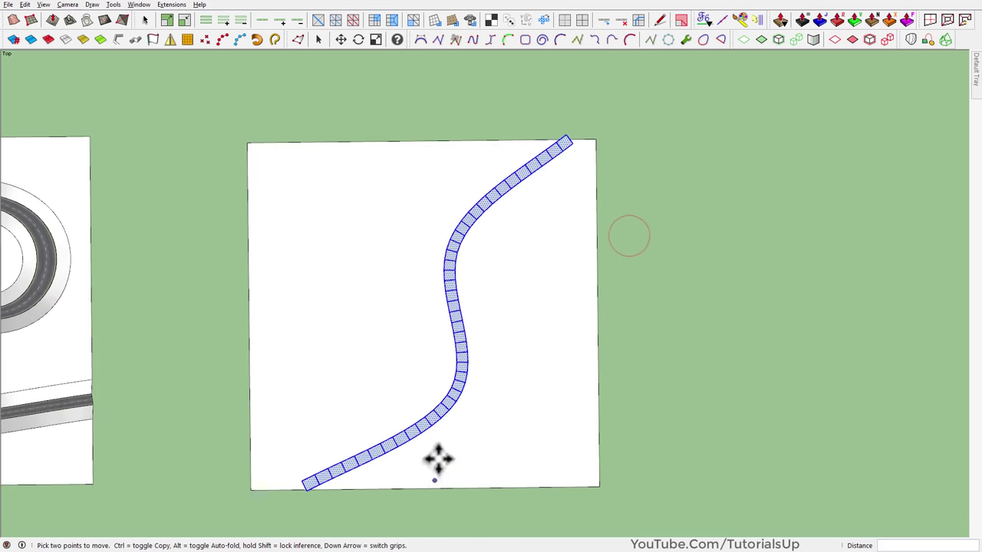
{"action": "scroll", "coordinate": [441, 368], "scroll_direction": "down", "scroll_amount": 2}
{"action": "scroll", "coordinate": [442, 287], "scroll_direction": "up", "scroll_amount": 1}
{"action": "key", "text": "s"}
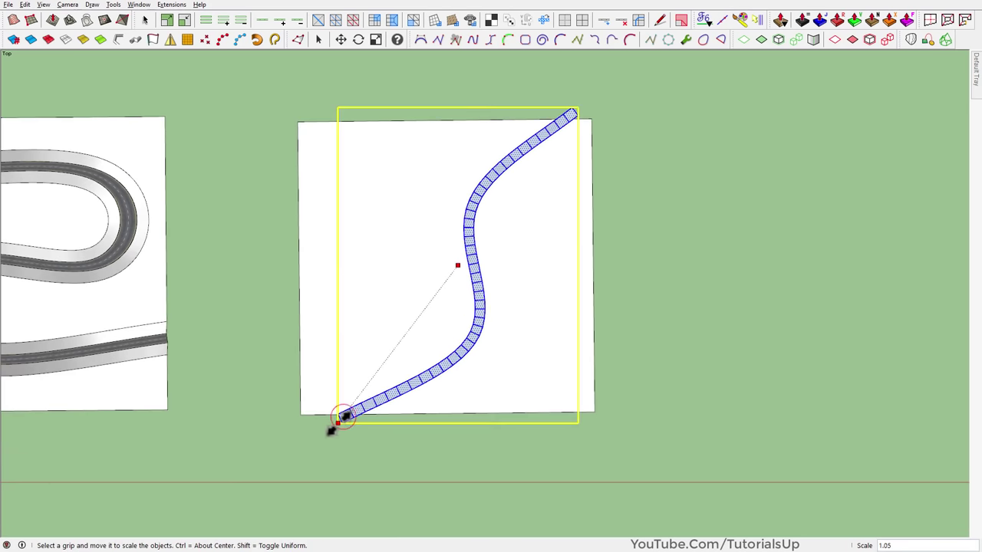
{"action": "scroll", "coordinate": [336, 427], "scroll_direction": "up", "scroll_amount": 1}
{"action": "scroll", "coordinate": [361, 434], "scroll_direction": "up", "scroll_amount": 3}
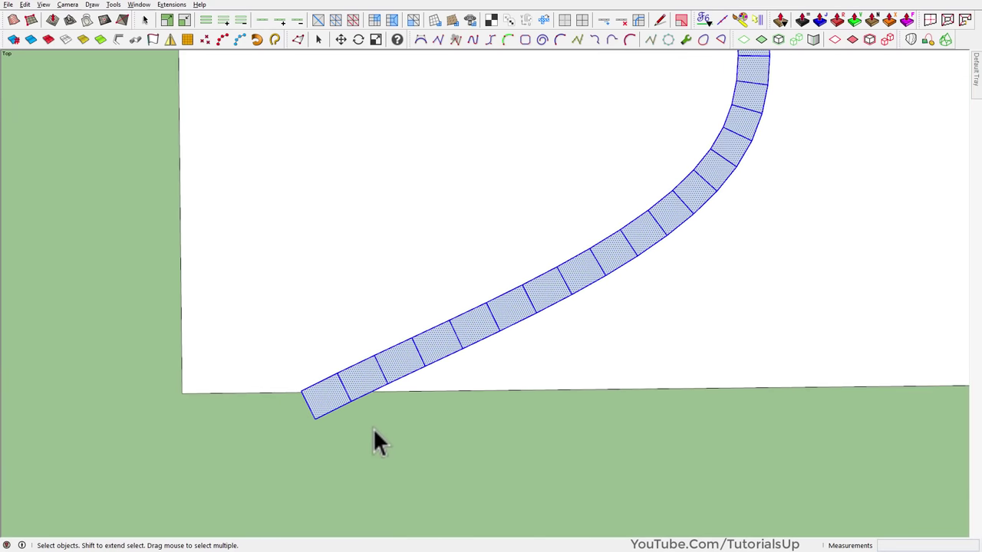
{"action": "key", "text": "m"}
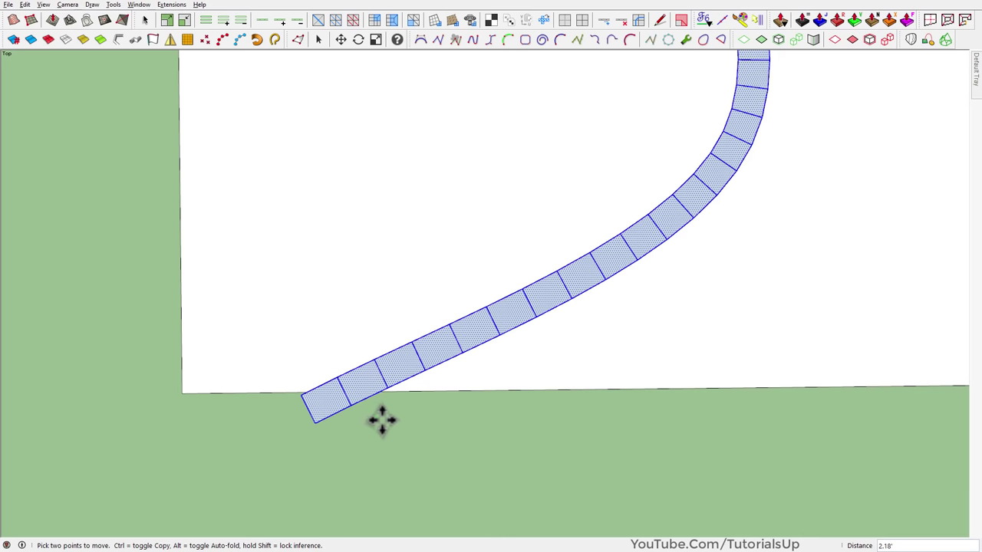
{"action": "scroll", "coordinate": [317, 419], "scroll_direction": "down", "scroll_amount": 3}
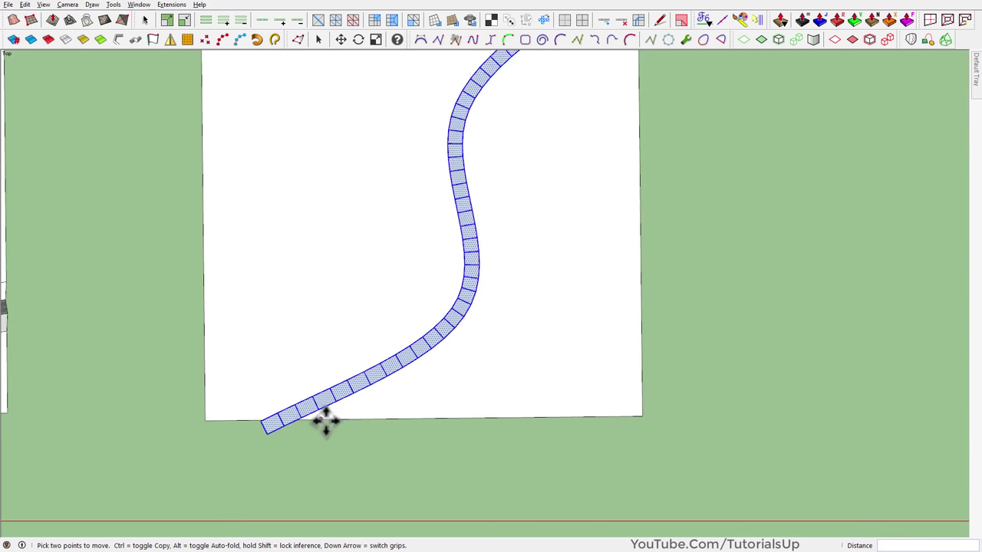
{"action": "scroll", "coordinate": [325, 417], "scroll_direction": "down", "scroll_amount": 3}
{"action": "scroll", "coordinate": [612, 145], "scroll_direction": "up", "scroll_amount": 3}
{"action": "key", "text": "space"}
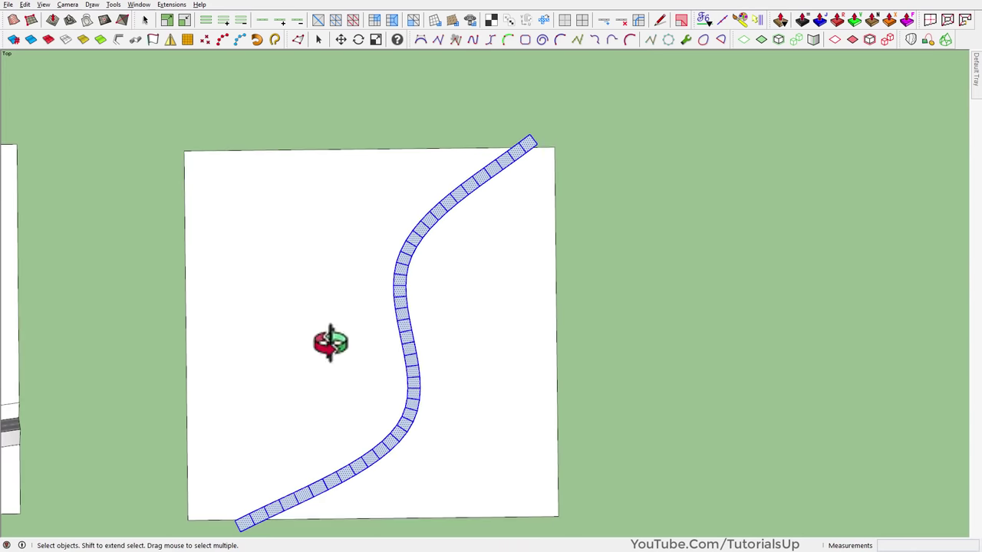
Tilt into perspective to see the quad path floating above the hills.
{"action": "middle_click_drag", "start_coordinate": [328, 340], "coordinate": [438, 361]}
{"action": "scroll", "coordinate": [412, 325], "scroll_direction": "up", "scroll_amount": 5}
{"action": "mouse_move", "coordinate": [412, 325]}
{"action": "middle_mouse_down"}
{"action": "mouse_move", "coordinate": [364, 316]}
{"action": "mouse_move", "coordinate": [438, 318]}
{"action": "middle_mouse_up"}
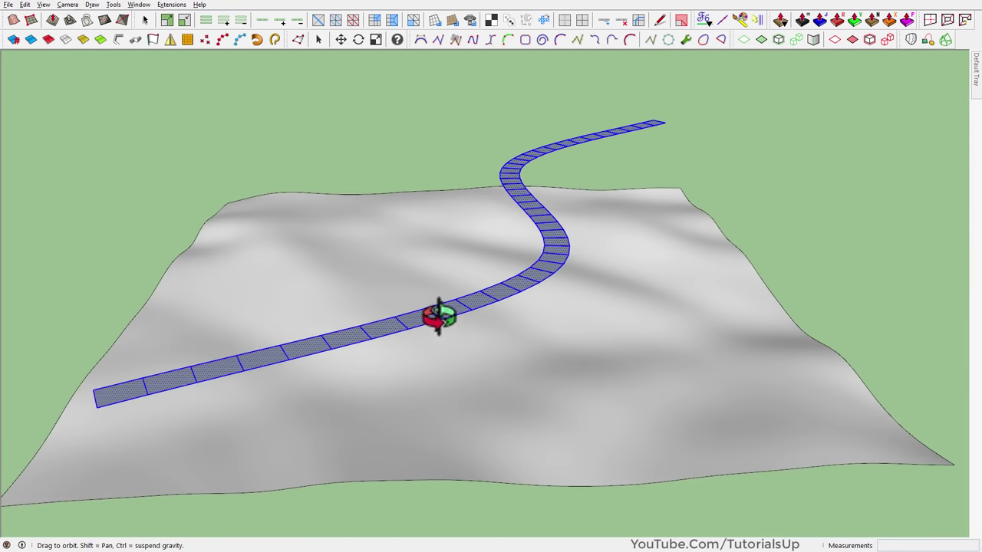
Drape the road path onto the hilly terrain and delete the floating original.
{"action": "left_click", "coordinate": [92, 20]}
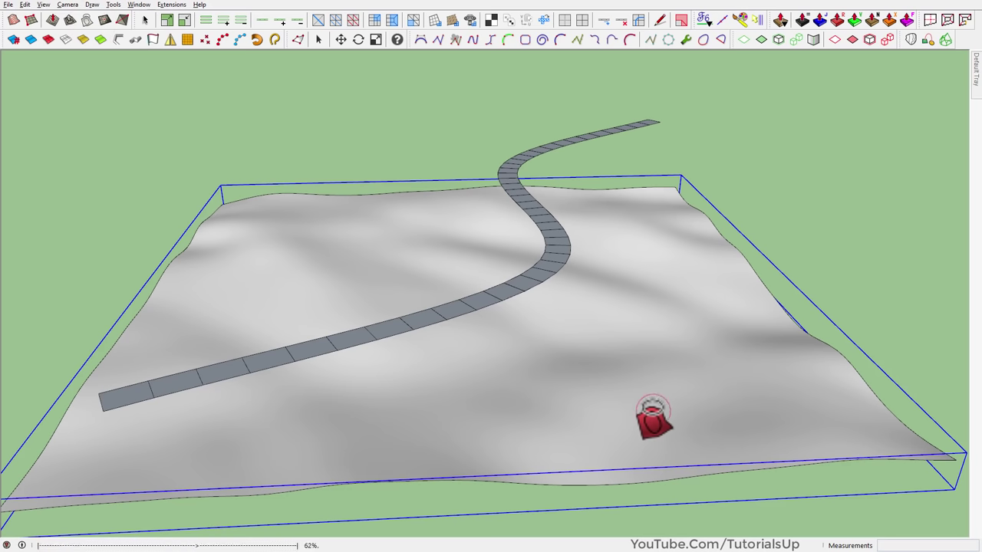
{"action": "left_click", "coordinate": [653, 420]}
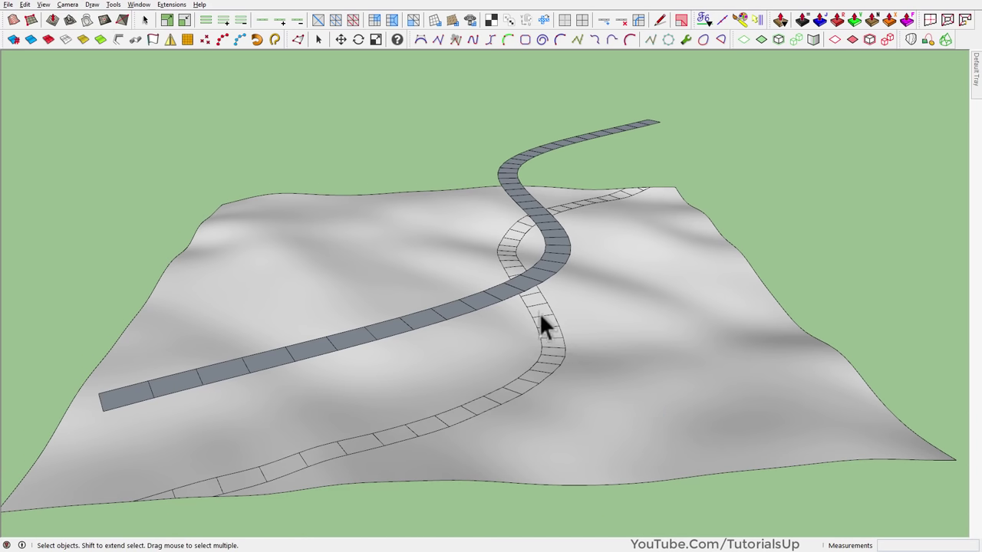
{"action": "left_click", "coordinate": [535, 274]}
{"action": "key", "text": "Delete"}
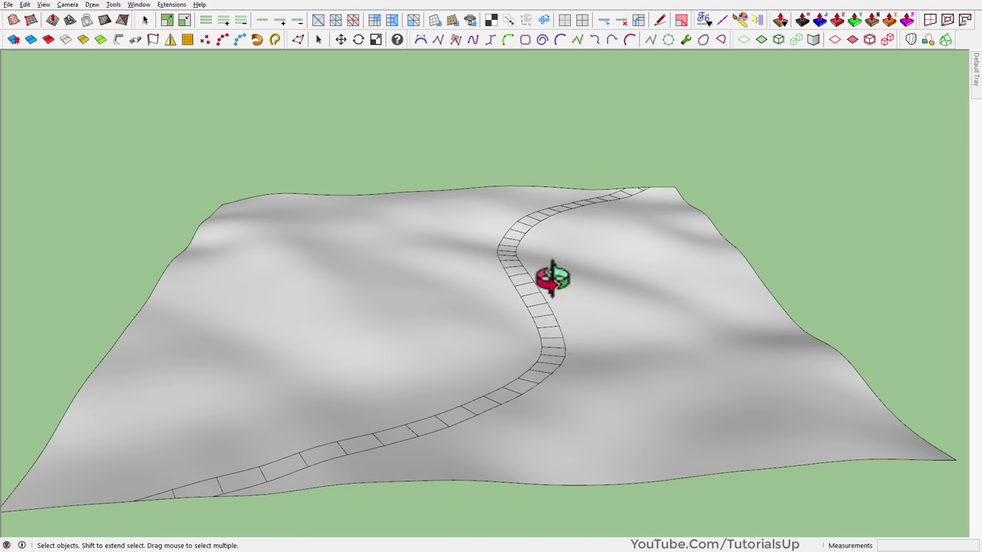
{"action": "mouse_move", "coordinate": [552, 278]}
{"action": "middle_mouse_down"}
{"action": "mouse_move", "coordinate": [552, 465]}
{"action": "mouse_move", "coordinate": [587, 329]}
{"action": "middle_mouse_up"}
{"action": "scroll", "coordinate": [537, 353], "scroll_direction": "down", "scroll_amount": 3}
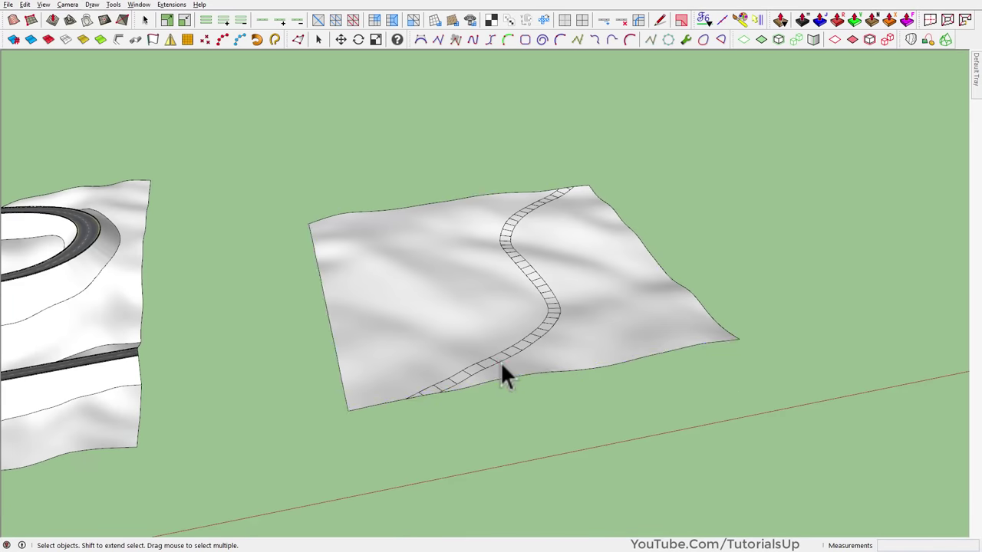
Inside the terrain group, select both side faces and invert the selection to get the road strip.
{"action": "double_click", "coordinate": [507, 376]}
{"action": "scroll", "coordinate": [560, 318], "scroll_direction": "up", "scroll_amount": 3}
{"action": "left_click", "coordinate": [610, 323]}
{"action": "left_click", "coordinate": [509, 311], "text": "shift"}
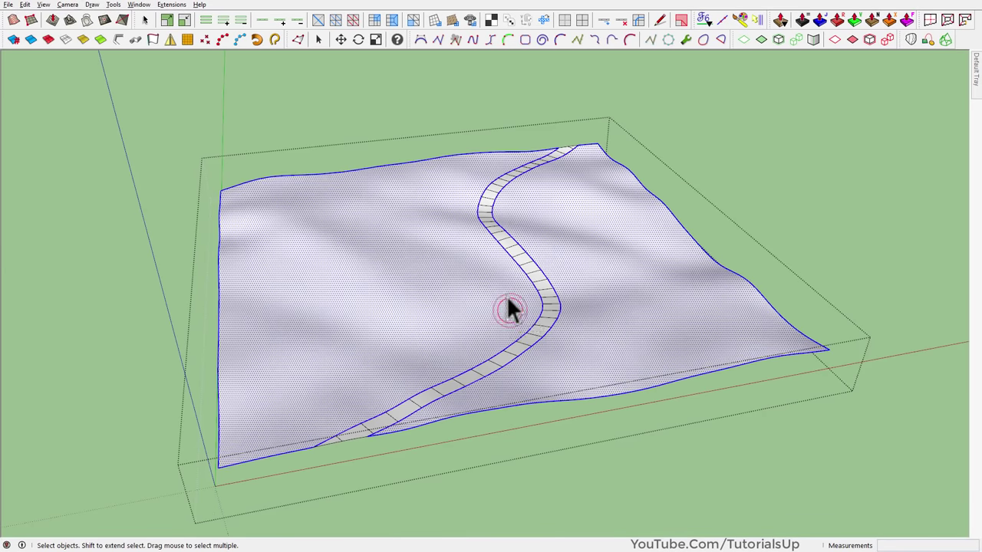
{"action": "right_click", "coordinate": [502, 296]}
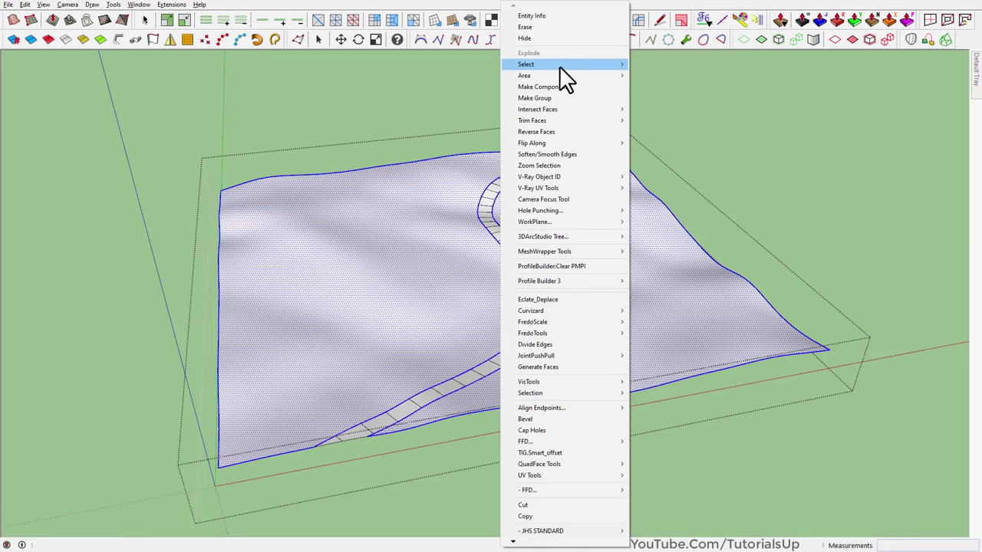
{"action": "mouse_move", "coordinate": [563, 65]}
{"action": "left_click", "coordinate": [707, 121]}
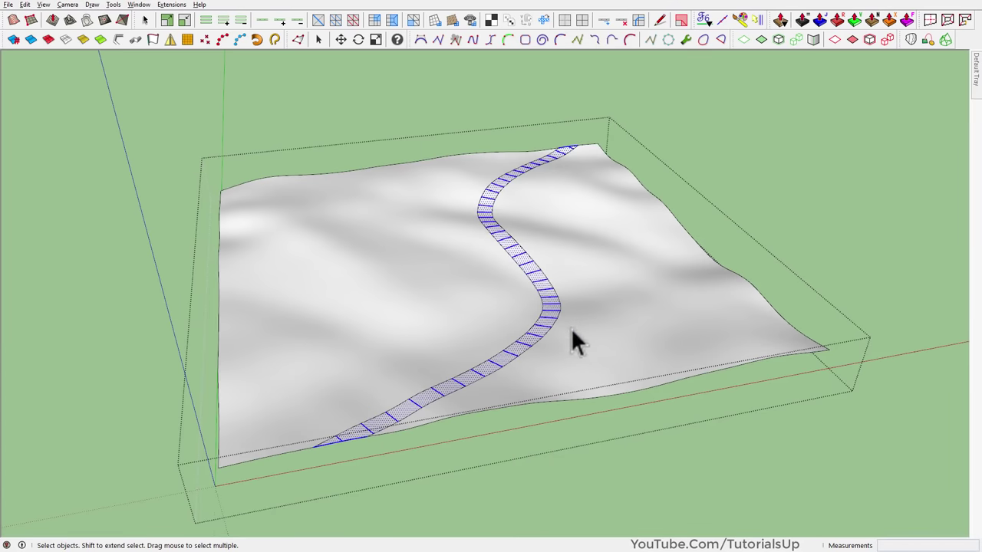
Scale the road vertices vertically to 0 in Vertex Tools with a 40' soft-selection radius.
{"action": "left_click", "coordinate": [317, 39]}
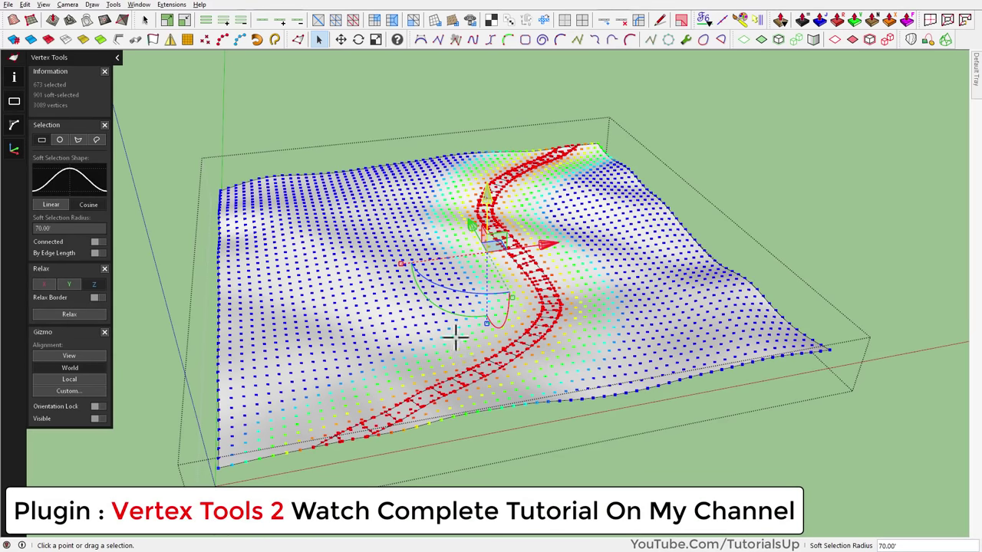
{"action": "mouse_move", "coordinate": [456, 338]}
{"action": "middle_mouse_down"}
{"action": "mouse_move", "coordinate": [468, 333]}
{"action": "mouse_move", "coordinate": [483, 352]}
{"action": "middle_mouse_up"}
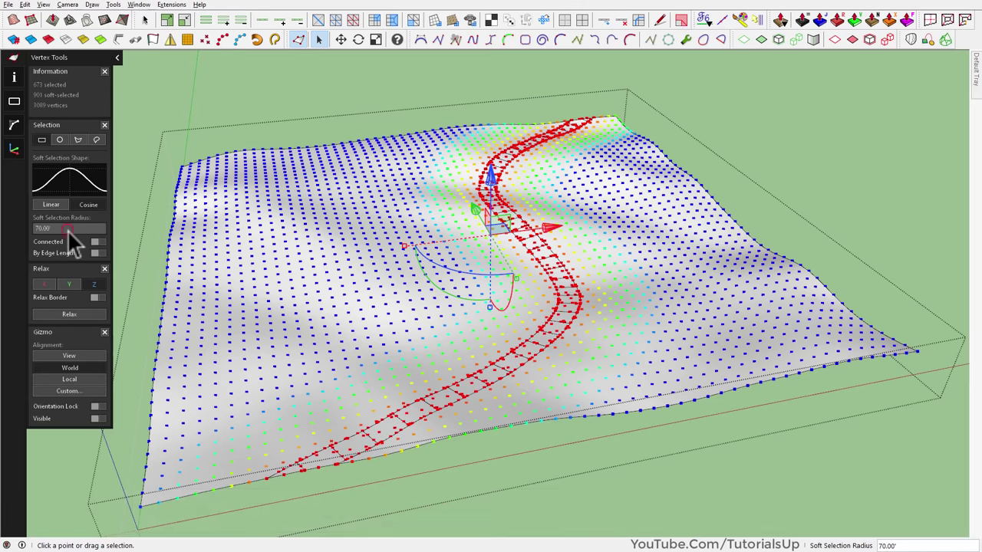
{"action": "left_click", "coordinate": [68, 230]}
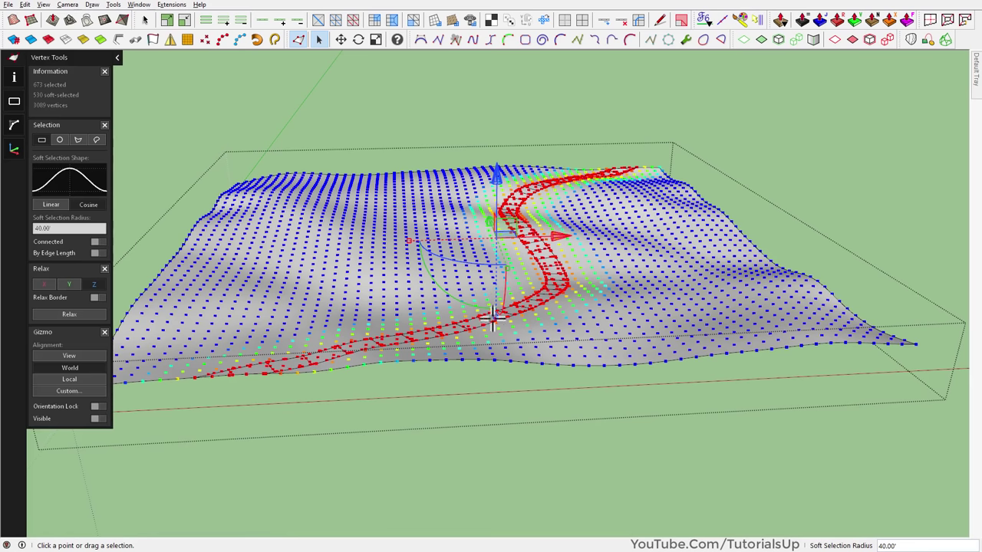
{"action": "left_click_drag", "start_coordinate": [497, 302], "coordinate": [499, 197]}
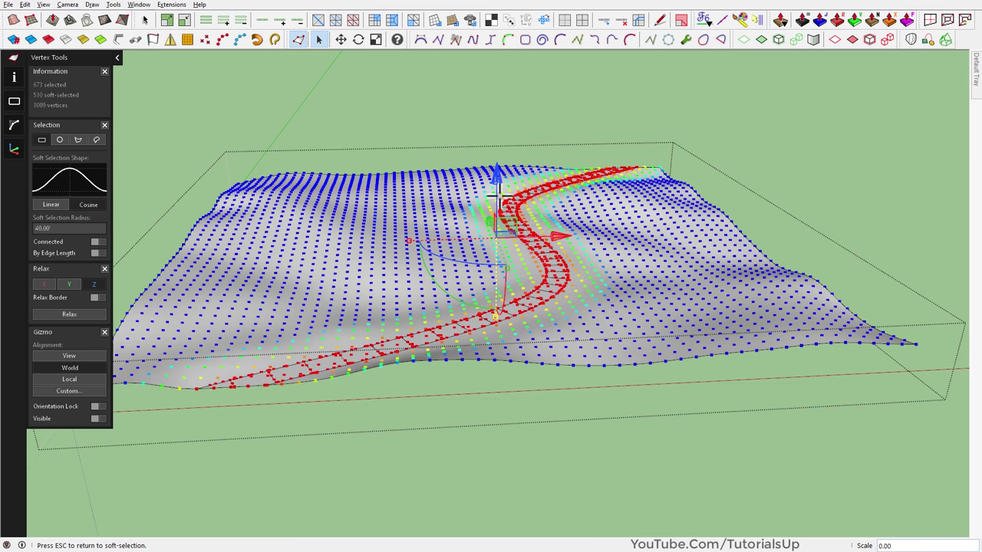
{"action": "mouse_move", "coordinate": [572, 285]}
{"action": "middle_mouse_down"}
{"action": "mouse_move", "coordinate": [601, 289]}
{"action": "mouse_move", "coordinate": [651, 259]}
{"action": "mouse_move", "coordinate": [611, 285]}
{"action": "mouse_move", "coordinate": [617, 305]}
{"action": "middle_mouse_up"}
{"action": "key", "text": "space"}
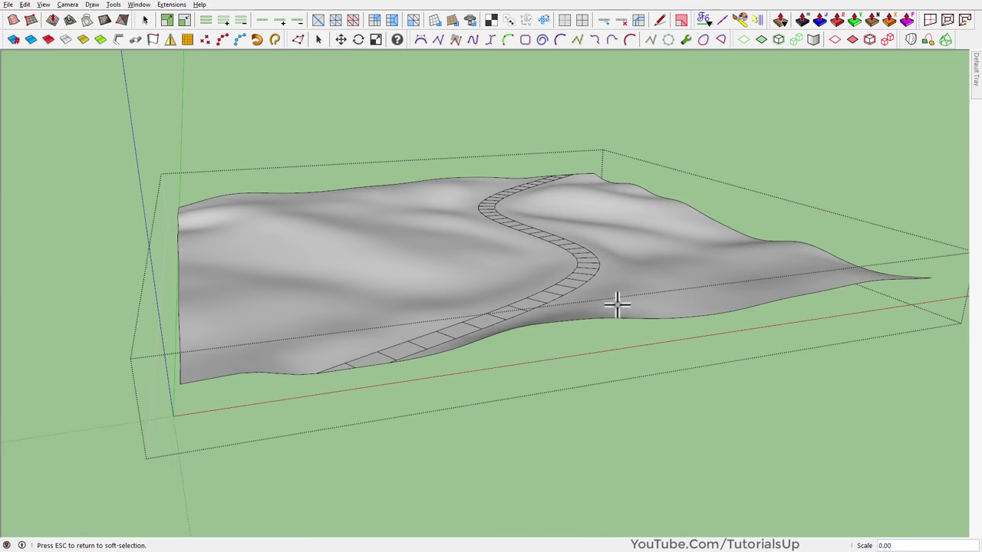
Make the draped road strip a group and open it for editing.
{"action": "key", "text": "space"}
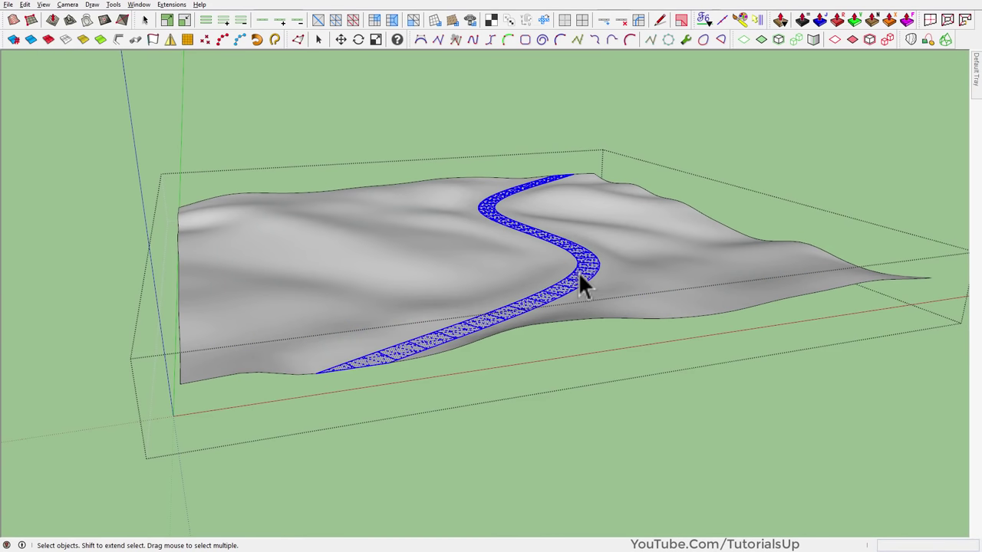
{"action": "mouse_move", "coordinate": [578, 275]}
{"action": "middle_mouse_down"}
{"action": "mouse_move", "coordinate": [544, 329]}
{"action": "mouse_move", "coordinate": [569, 303]}
{"action": "middle_mouse_up"}
{"action": "right_click", "coordinate": [581, 302]}
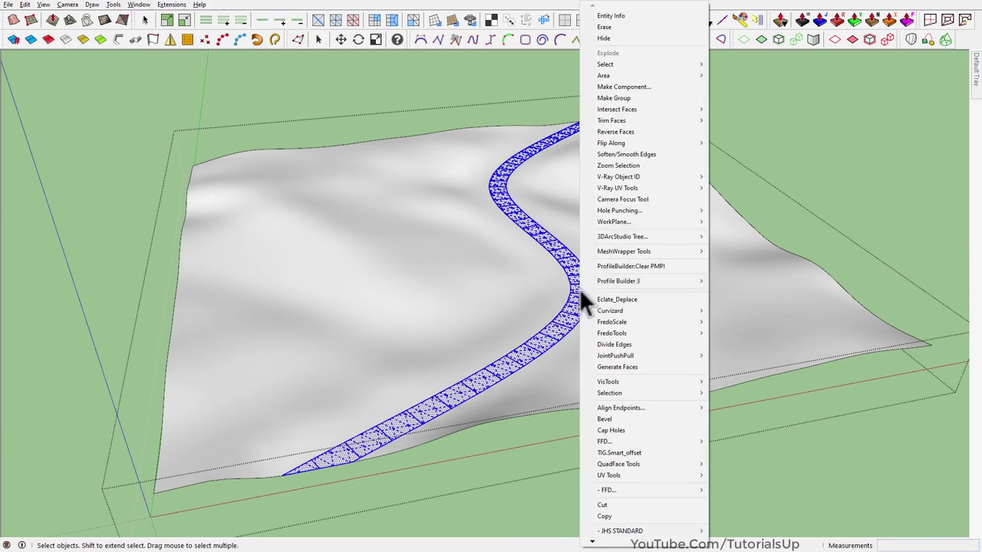
{"action": "left_click", "coordinate": [629, 97]}
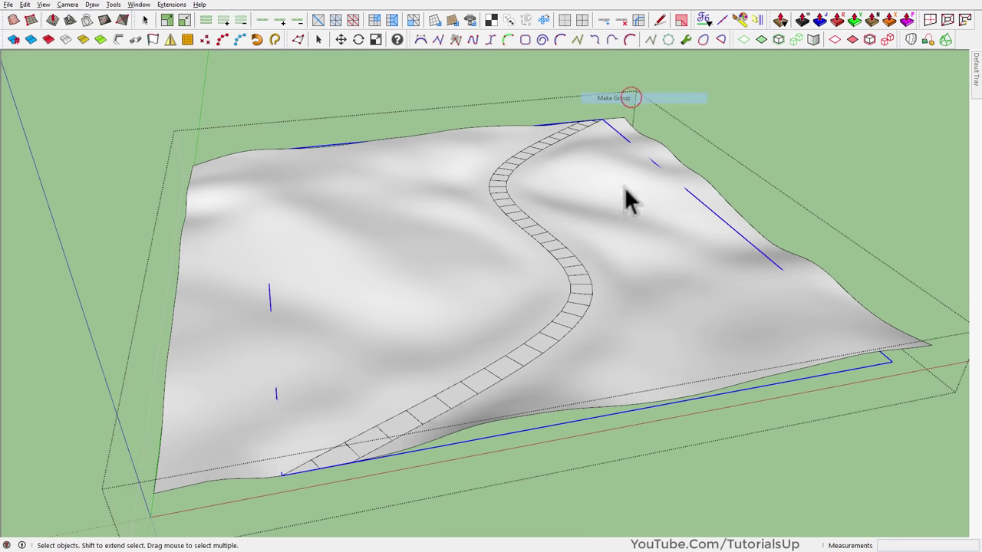
{"action": "double_click", "coordinate": [583, 299]}
{"action": "middle_click_drag", "start_coordinate": [577, 294], "coordinate": [525, 375]}
{"action": "scroll", "coordinate": [524, 380], "scroll_direction": "up", "scroll_amount": 3}
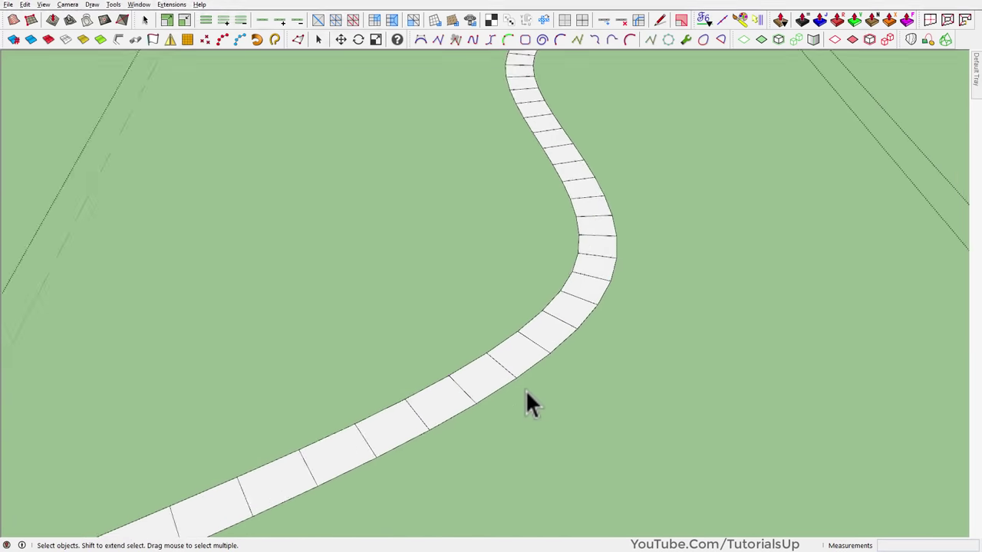
{"action": "scroll", "coordinate": [522, 368], "scroll_direction": "up", "scroll_amount": 3}
{"action": "scroll", "coordinate": [483, 346], "scroll_direction": "up", "scroll_amount": 3}
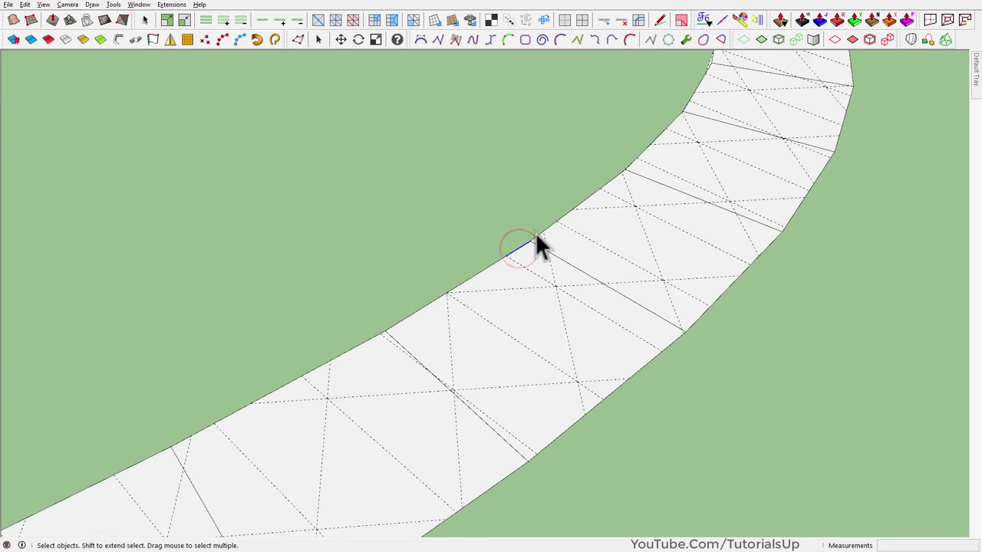
{"action": "middle_click_drag", "start_coordinate": [538, 235], "coordinate": [597, 324]}
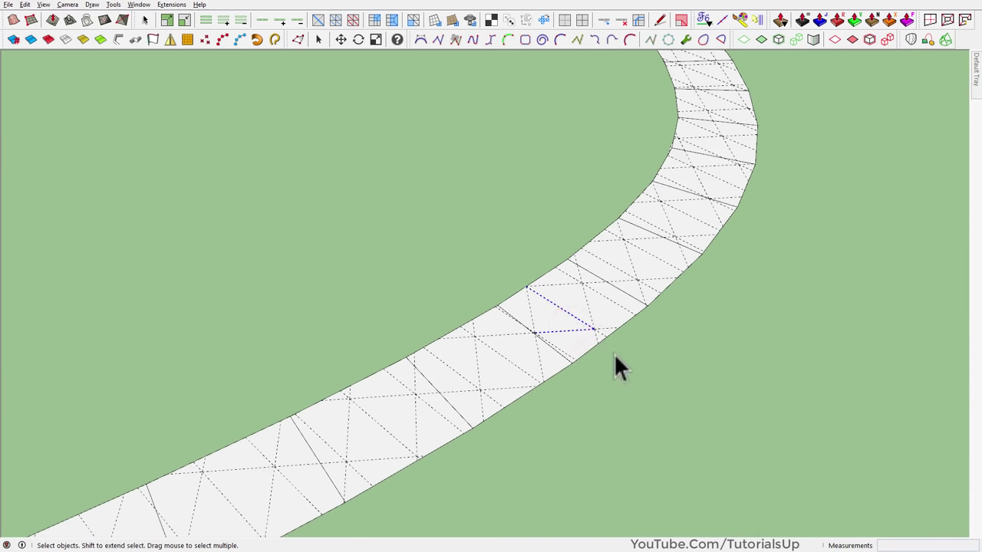
Select the road's smoothed diagonal edges with Selection Toys and erase them.
{"action": "triple_click", "coordinate": [565, 326]}
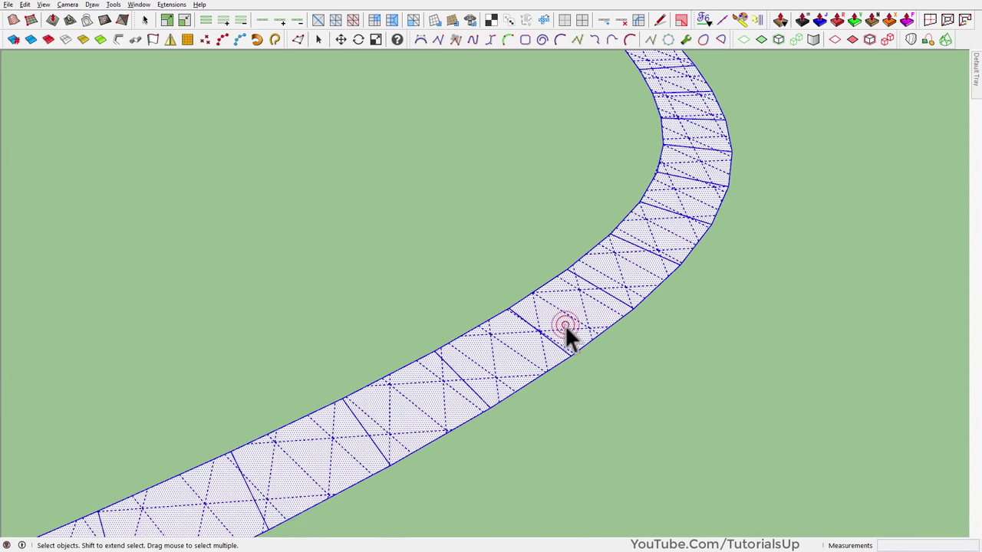
{"action": "left_click", "coordinate": [814, 39]}
{"action": "scroll", "coordinate": [532, 374], "scroll_direction": "down", "scroll_amount": 2}
{"action": "scroll", "coordinate": [532, 374], "scroll_direction": "down", "scroll_amount": 5}
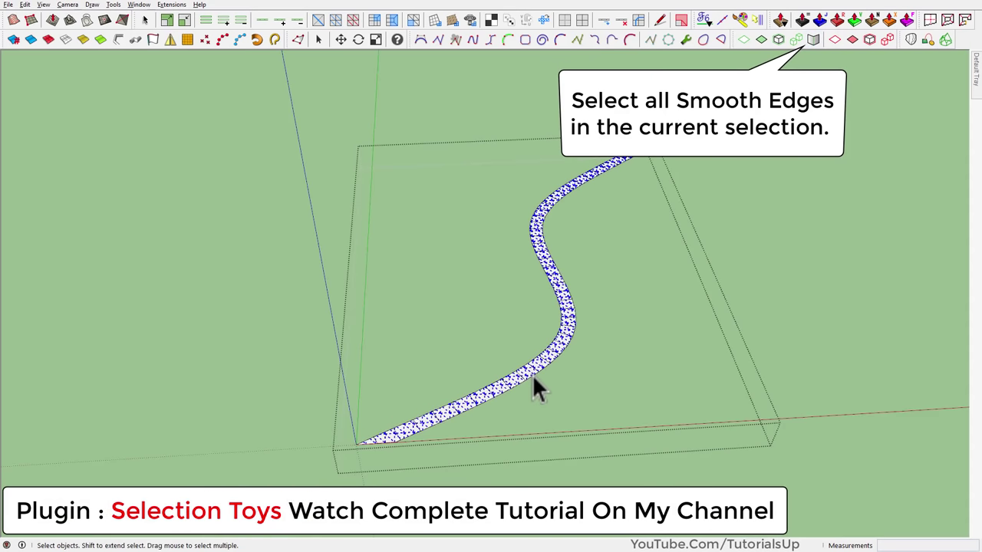
{"action": "scroll", "coordinate": [537, 372], "scroll_direction": "up", "scroll_amount": 3}
{"action": "scroll", "coordinate": [552, 368], "scroll_direction": "up", "scroll_amount": 2}
{"action": "scroll", "coordinate": [582, 355], "scroll_direction": "up", "scroll_amount": 2}
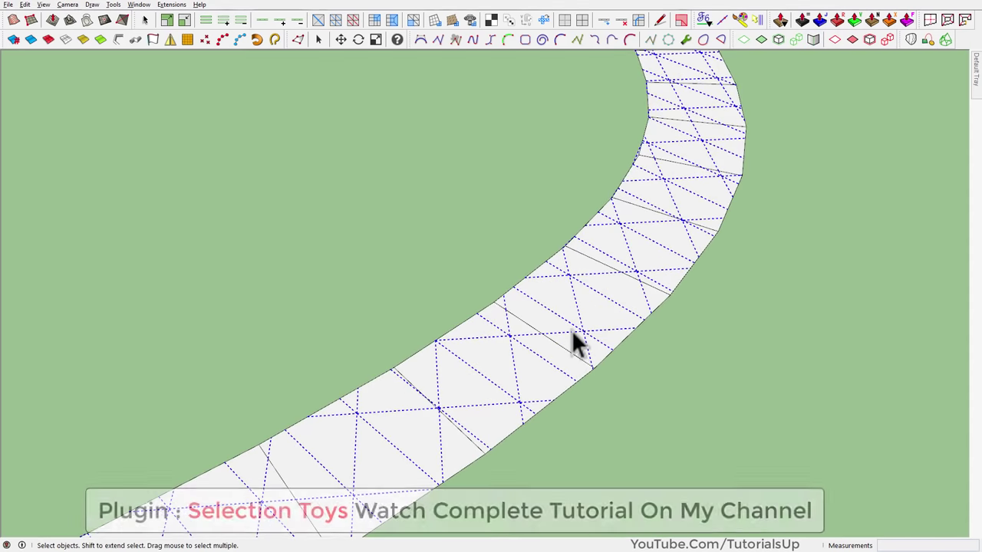
{"action": "right_click", "coordinate": [570, 332]}
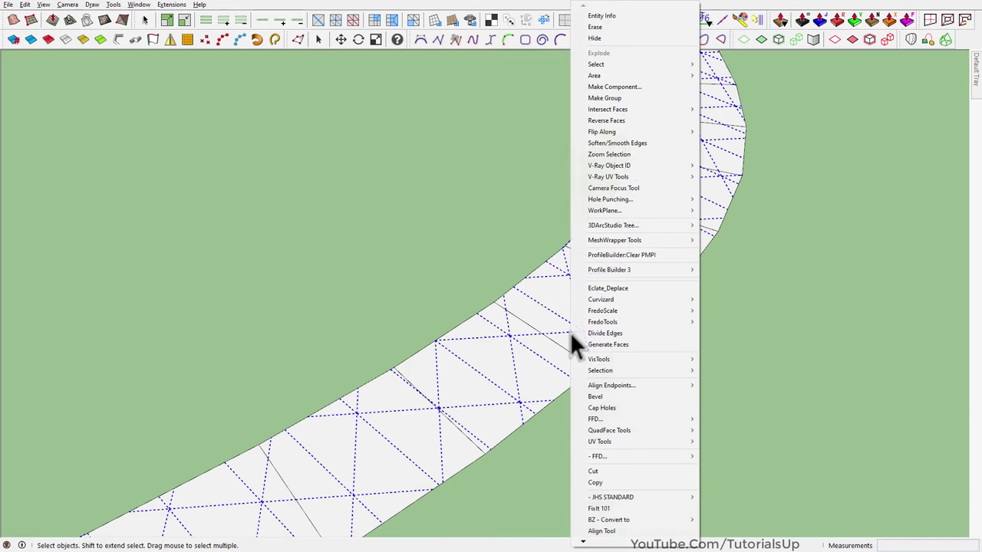
{"action": "left_click", "coordinate": [608, 24]}
{"action": "scroll", "coordinate": [593, 311], "scroll_direction": "down", "scroll_amount": 2}
{"action": "scroll", "coordinate": [526, 357], "scroll_direction": "up", "scroll_amount": 2}
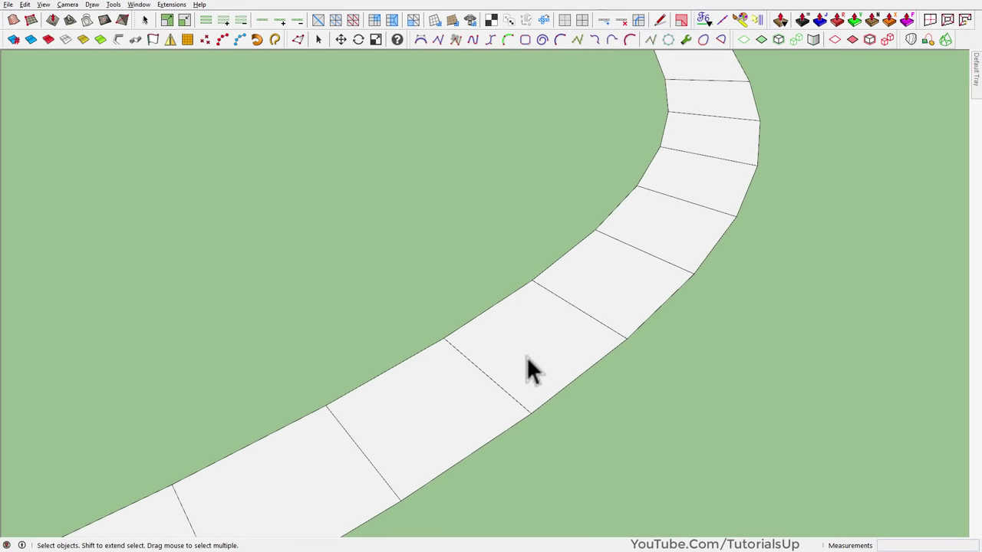
Check a single road face and edge to confirm the road is now quad segments.
{"action": "left_click", "coordinate": [526, 356]}
{"action": "left_click", "coordinate": [488, 308]}
{"action": "scroll", "coordinate": [402, 399], "scroll_direction": "down", "scroll_amount": 2}
{"action": "scroll", "coordinate": [460, 368], "scroll_direction": "down", "scroll_amount": 3}
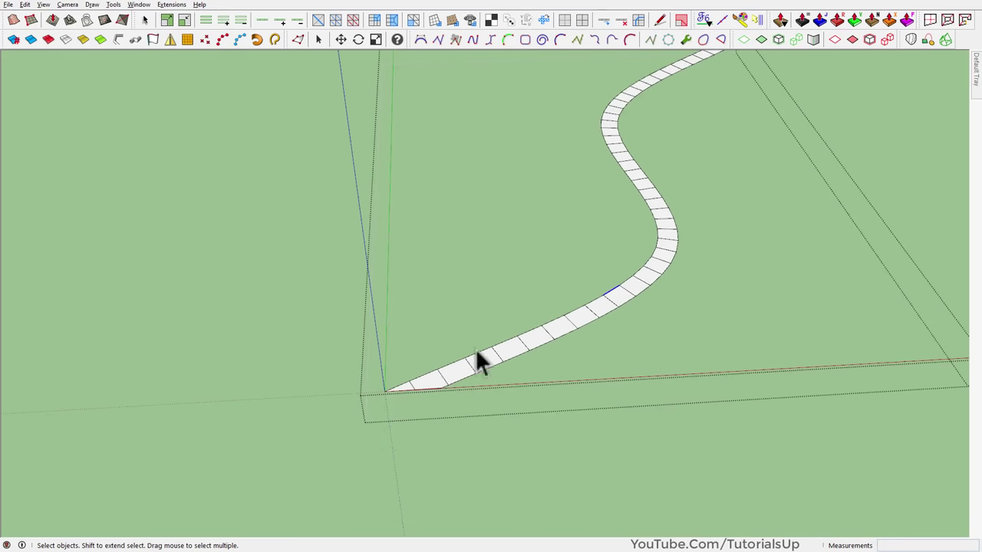
{"action": "scroll", "coordinate": [508, 402], "scroll_direction": "up", "scroll_amount": 2}
{"action": "scroll", "coordinate": [507, 399], "scroll_direction": "down", "scroll_amount": 2}
{"action": "scroll", "coordinate": [450, 441], "scroll_direction": "down", "scroll_amount": 2}
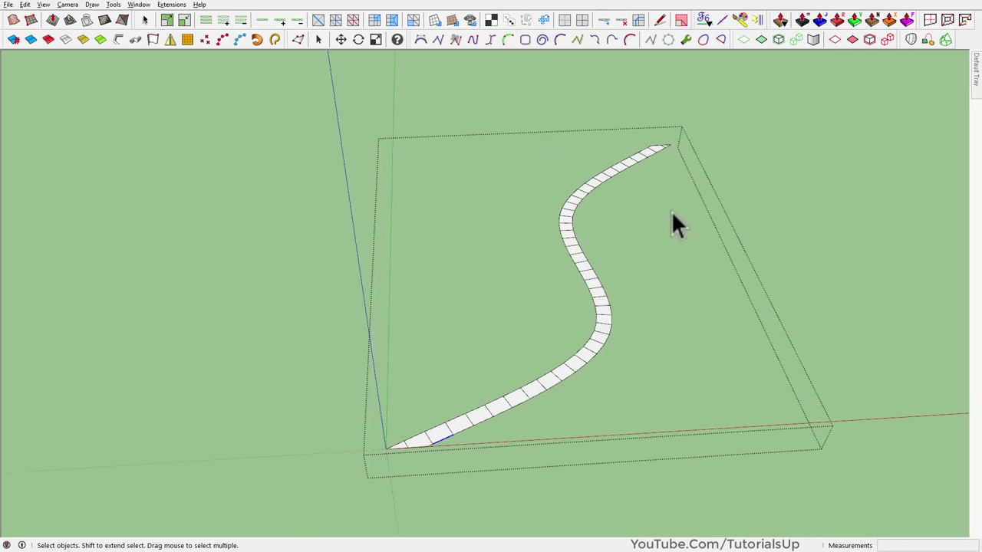
{"action": "scroll", "coordinate": [635, 358], "scroll_direction": "up", "scroll_amount": 1}
Colorize the road with QuadFace Tools to confirm every segment is a quad.
{"action": "left_click", "coordinate": [681, 20]}
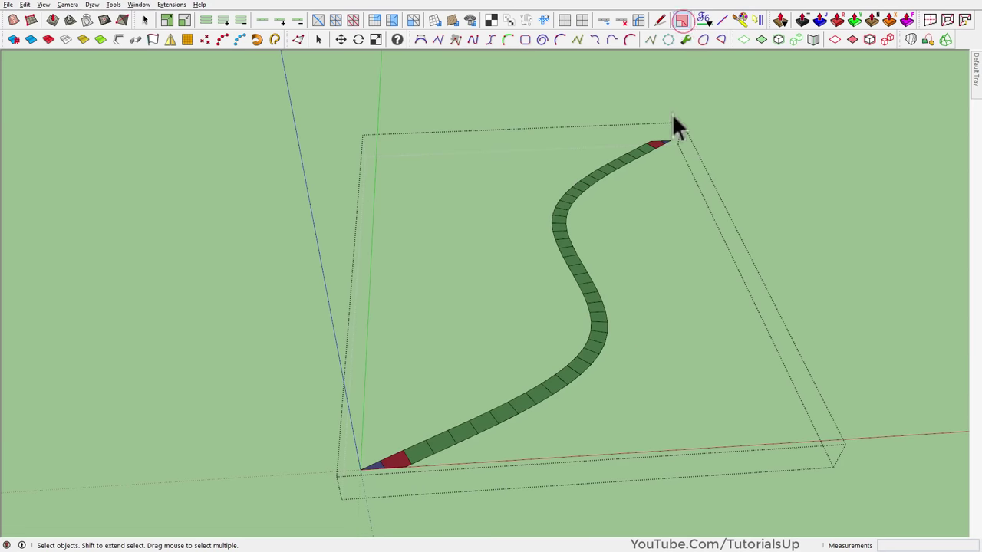
{"action": "scroll", "coordinate": [307, 429], "scroll_direction": "up", "scroll_amount": 3}
{"action": "scroll", "coordinate": [333, 443], "scroll_direction": "down", "scroll_amount": 2}
{"action": "scroll", "coordinate": [587, 125], "scroll_direction": "up", "scroll_amount": 3}
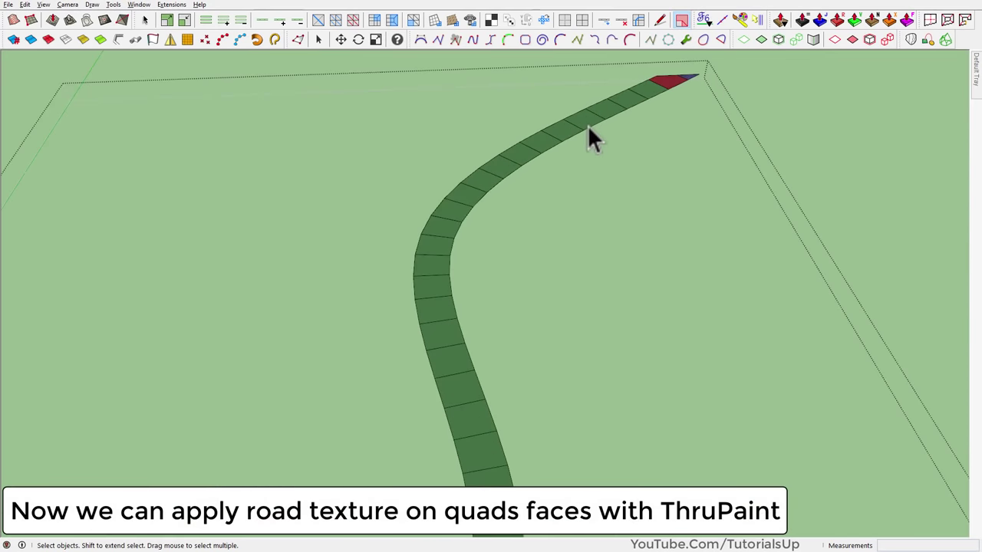
{"action": "scroll", "coordinate": [587, 125], "scroll_direction": "down", "scroll_amount": 1}
{"action": "scroll", "coordinate": [645, 153], "scroll_direction": "down", "scroll_amount": 1}
{"action": "scroll", "coordinate": [605, 255], "scroll_direction": "down", "scroll_amount": 1}
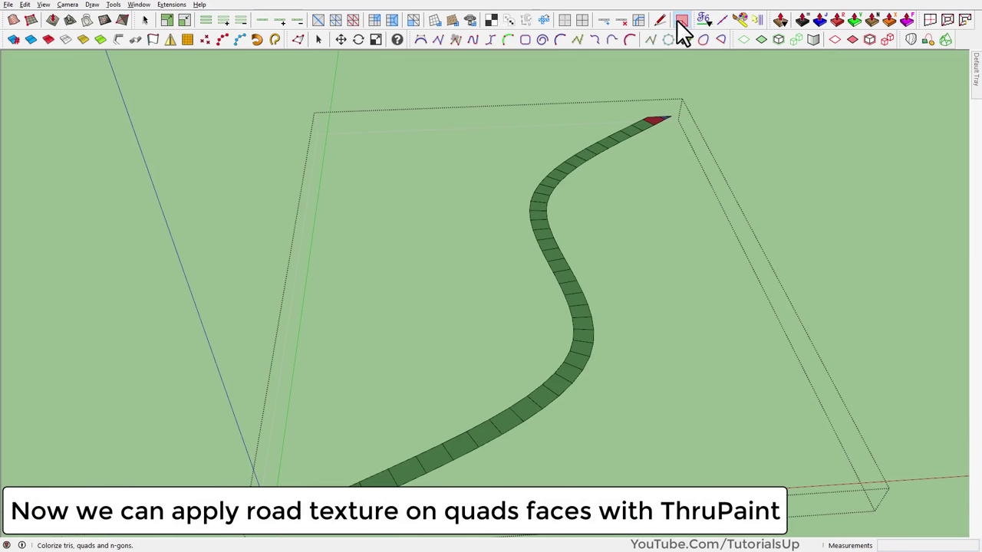
Select the whole road mesh and orbit around it.
{"action": "key", "text": "space"}
{"action": "triple_click", "coordinate": [574, 375]}
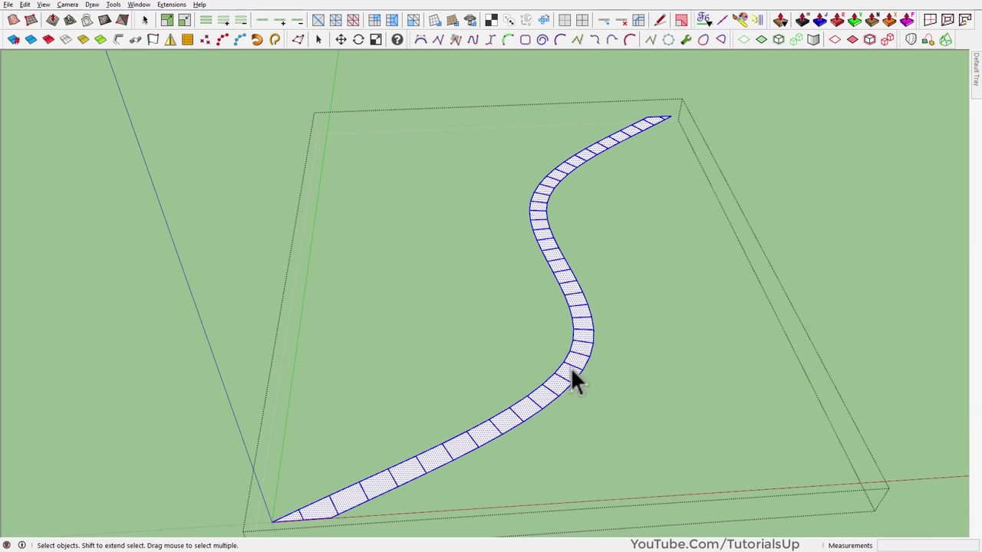
{"action": "middle_click_drag", "start_coordinate": [516, 411], "coordinate": [407, 543]}
{"action": "mouse_move", "coordinate": [529, 368]}
{"action": "middle_mouse_down"}
{"action": "mouse_move", "coordinate": [472, 463]}
{"action": "mouse_move", "coordinate": [600, 334]}
{"action": "middle_mouse_up"}
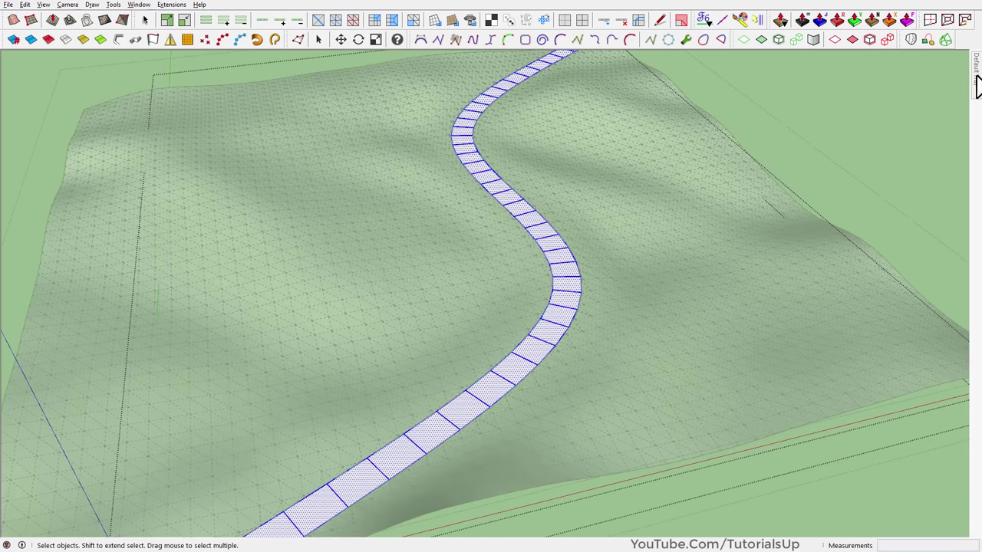
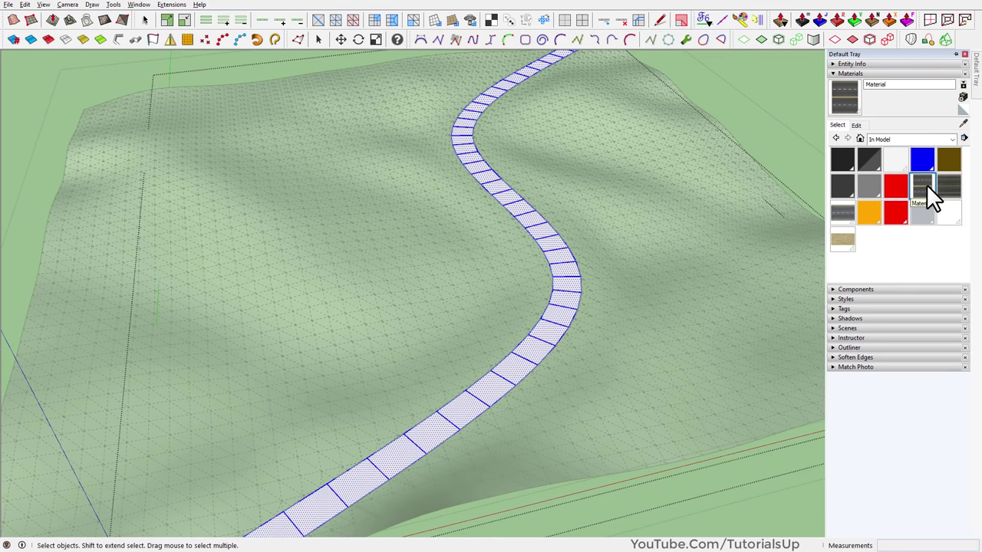
Paint the road with asphalt using ThruPaint and scale the texture up 4x in Visual mode.
{"action": "left_click", "coordinate": [741, 19]}
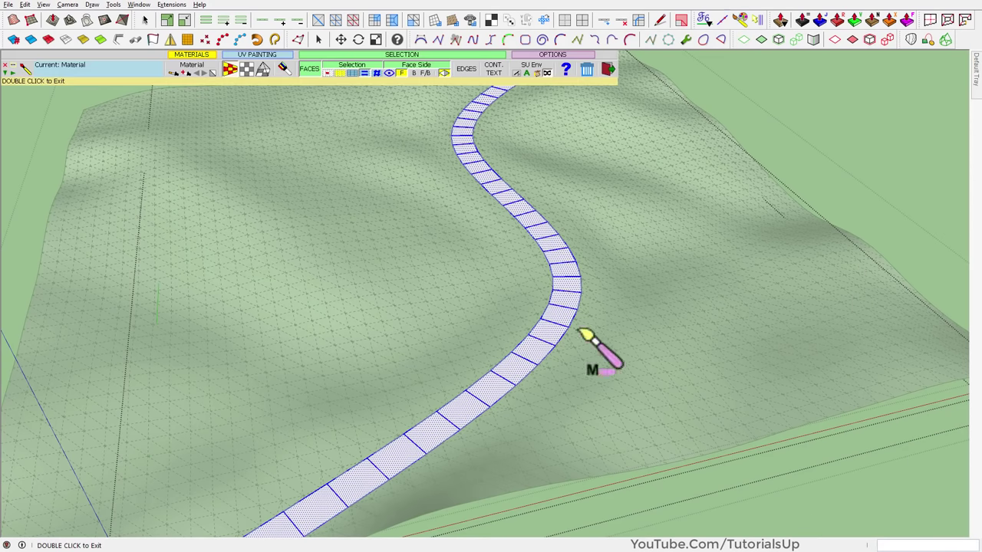
{"action": "scroll", "coordinate": [524, 377], "scroll_direction": "up", "scroll_amount": 2}
{"action": "left_click", "coordinate": [517, 373]}
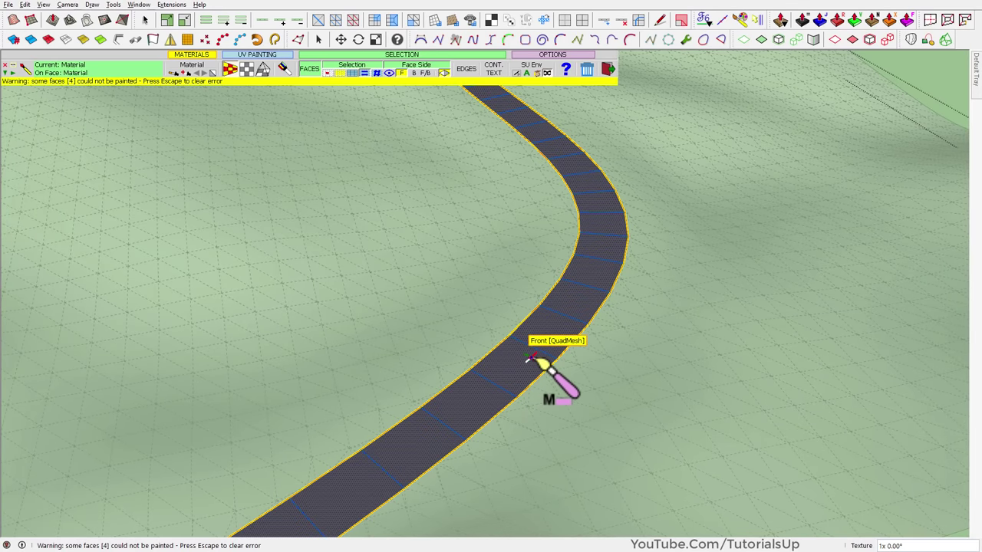
{"action": "double_click", "coordinate": [541, 359]}
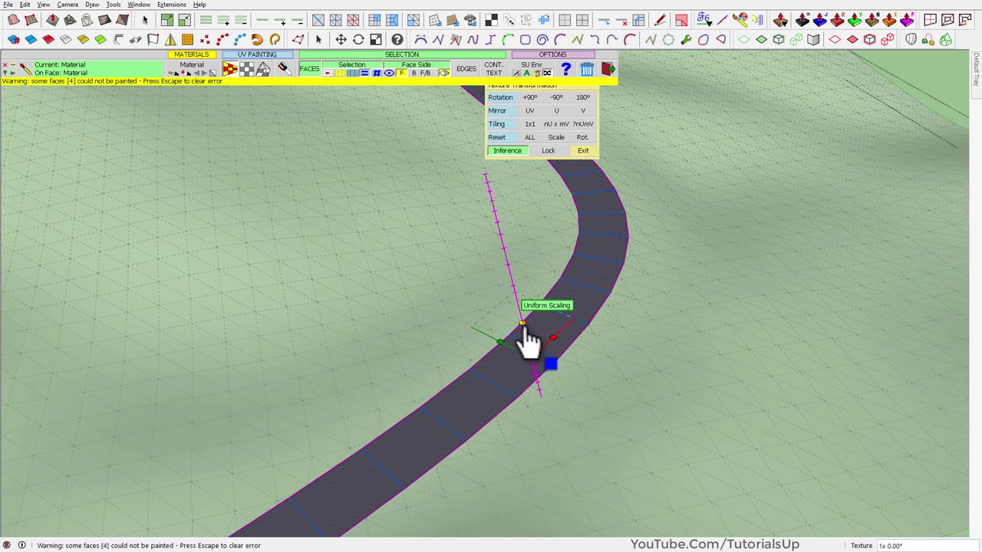
{"action": "left_click_drag", "start_coordinate": [523, 325], "coordinate": [512, 262]}
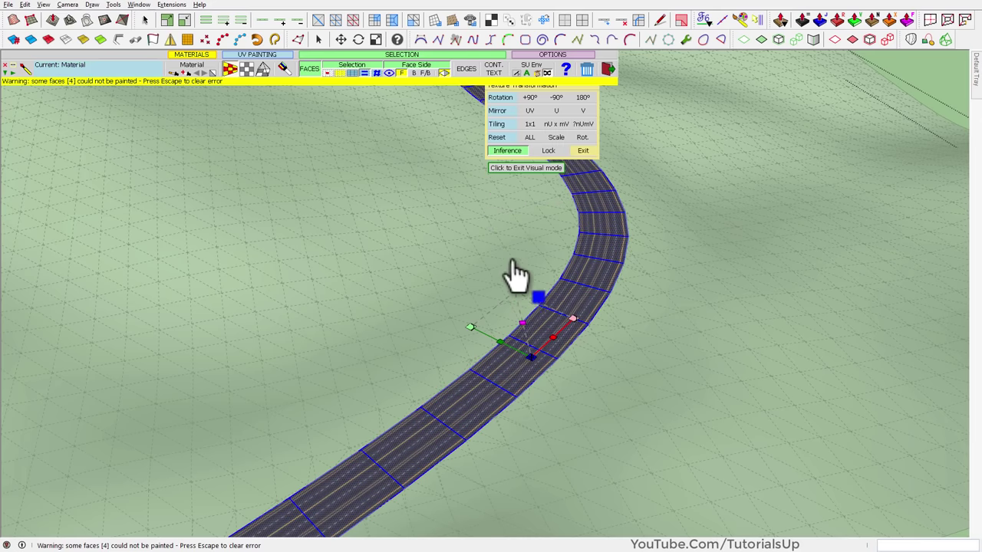
{"action": "left_click_drag", "start_coordinate": [525, 329], "coordinate": [514, 290]}
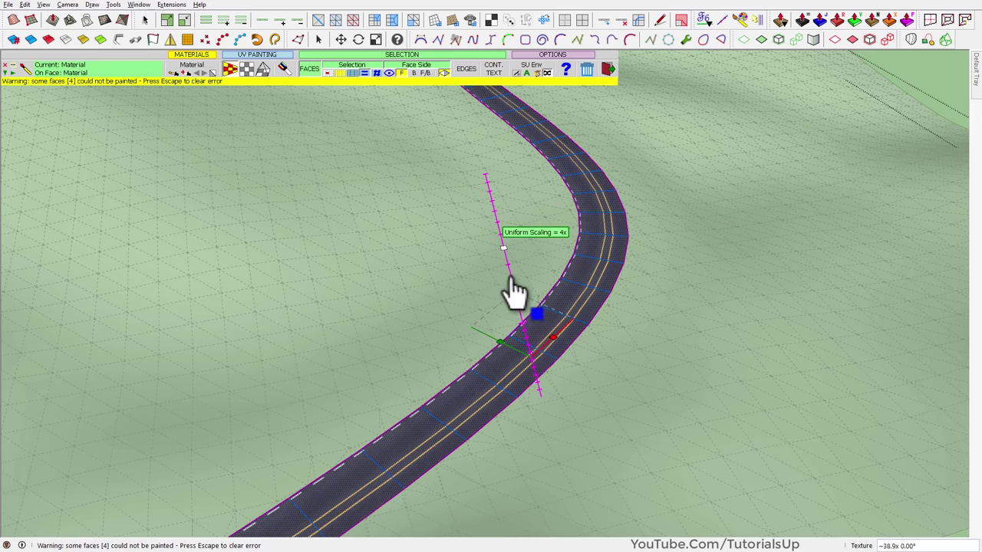
Set the road texture's U tiling factor to 20 so lane markings run lengthwise.
{"action": "scroll", "coordinate": [644, 460], "scroll_direction": "down", "scroll_amount": 3}
{"action": "middle_click_drag", "start_coordinate": [645, 460], "coordinate": [560, 359]}
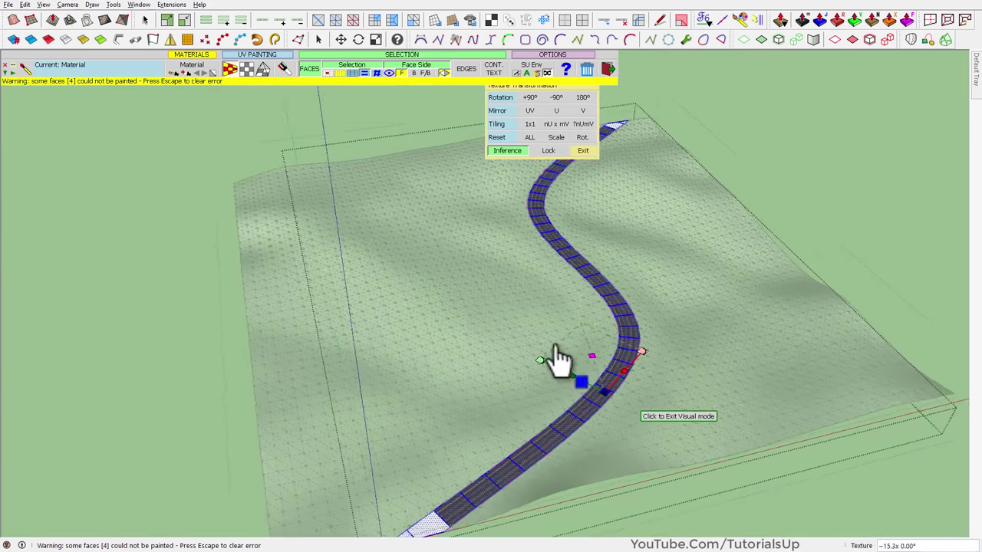
{"action": "scroll", "coordinate": [549, 299], "scroll_direction": "up", "scroll_amount": 3}
{"action": "scroll", "coordinate": [537, 197], "scroll_direction": "up", "scroll_amount": 3}
{"action": "scroll", "coordinate": [526, 202], "scroll_direction": "up", "scroll_amount": 3}
{"action": "scroll", "coordinate": [472, 257], "scroll_direction": "up", "scroll_amount": 2}
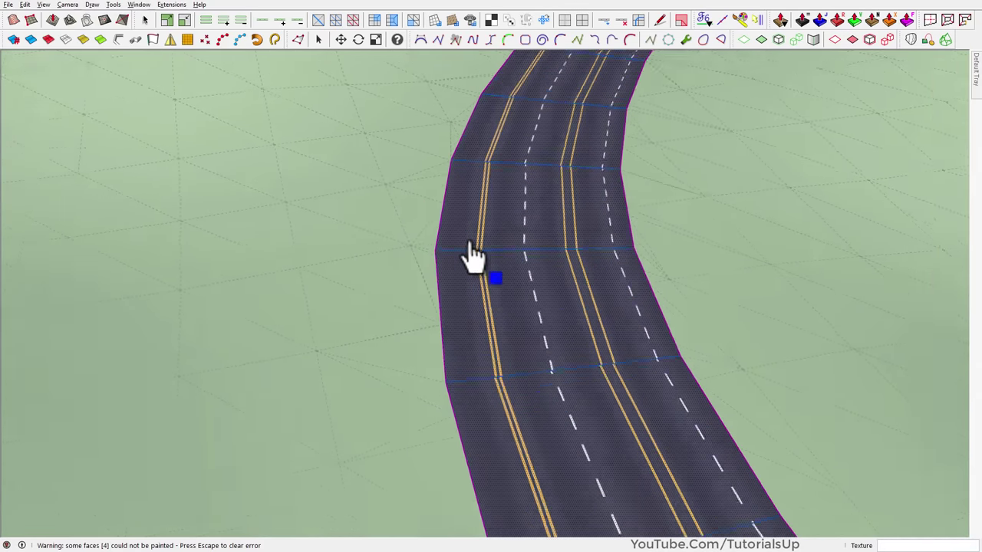
{"action": "middle_click_drag", "start_coordinate": [472, 257], "coordinate": [453, 322]}
{"action": "scroll", "coordinate": [373, 405], "scroll_direction": "down", "scroll_amount": 2}
{"action": "scroll", "coordinate": [460, 412], "scroll_direction": "down", "scroll_amount": 1}
{"action": "scroll", "coordinate": [470, 259], "scroll_direction": "up", "scroll_amount": 2}
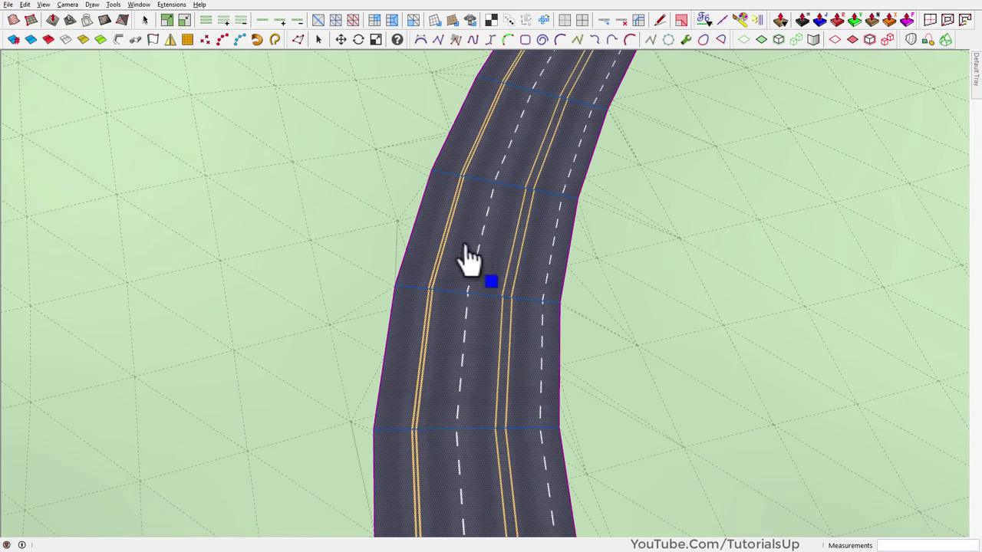
{"action": "scroll", "coordinate": [476, 259], "scroll_direction": "up", "scroll_amount": 2}
{"action": "scroll", "coordinate": [541, 375], "scroll_direction": "up", "scroll_amount": 2}
{"action": "scroll", "coordinate": [528, 363], "scroll_direction": "up", "scroll_amount": 1}
{"action": "scroll", "coordinate": [560, 372], "scroll_direction": "down", "scroll_amount": 1}
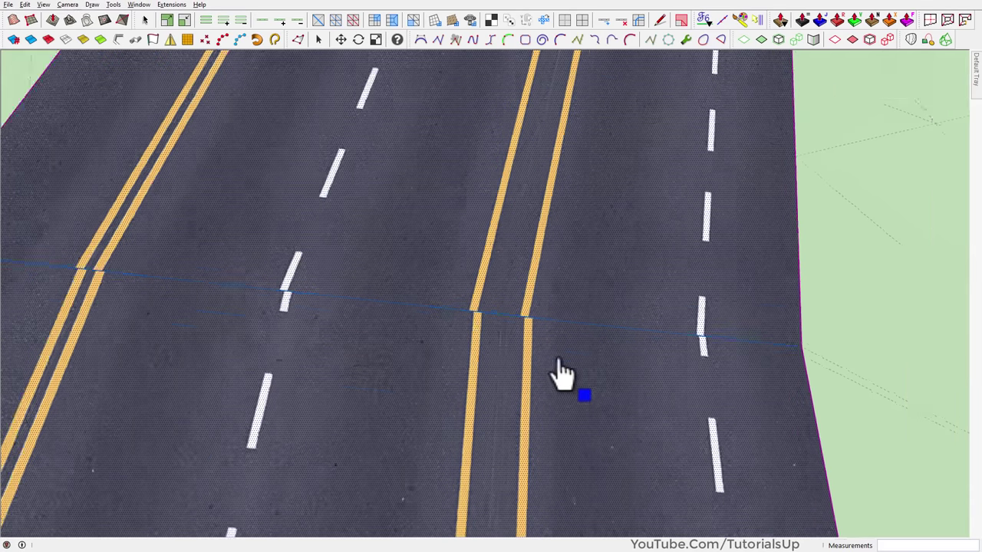
{"action": "scroll", "coordinate": [560, 373], "scroll_direction": "down", "scroll_amount": 2}
{"action": "scroll", "coordinate": [548, 340], "scroll_direction": "up", "scroll_amount": 1}
{"action": "mouse_move", "coordinate": [537, 350]}
{"action": "middle_mouse_down"}
{"action": "mouse_move", "coordinate": [434, 263]}
{"action": "mouse_move", "coordinate": [527, 258]}
{"action": "middle_mouse_up"}
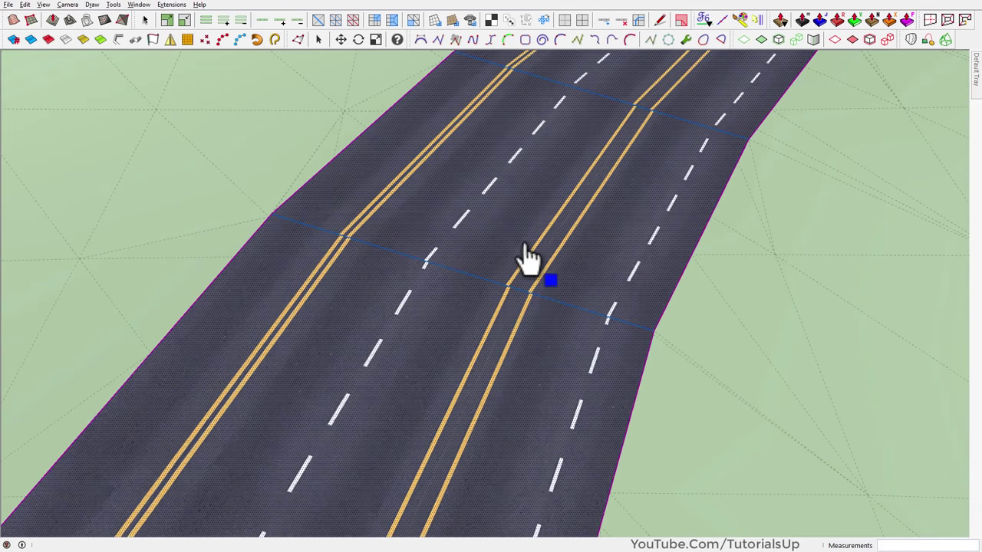
{"action": "scroll", "coordinate": [547, 228], "scroll_direction": "down", "scroll_amount": 2}
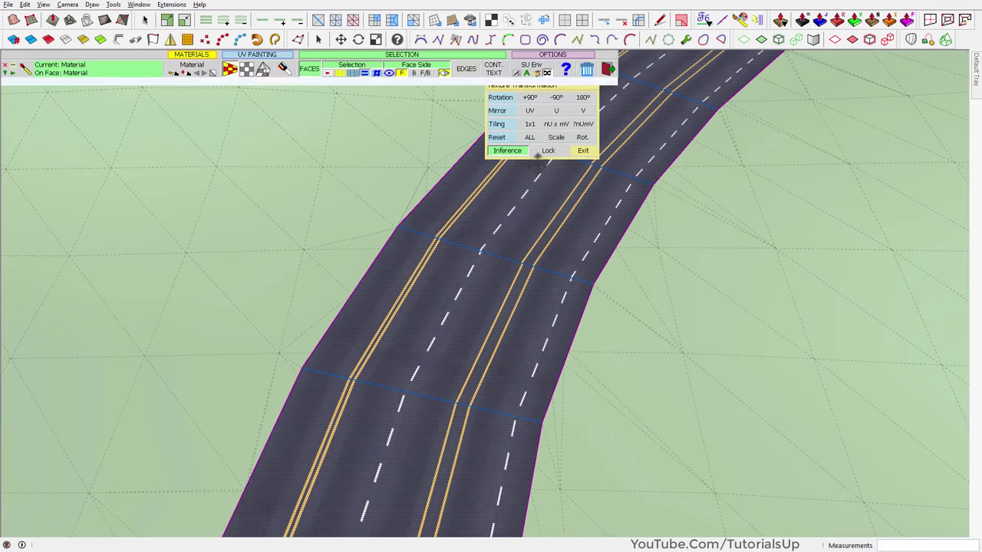
{"action": "left_click", "coordinate": [547, 207]}
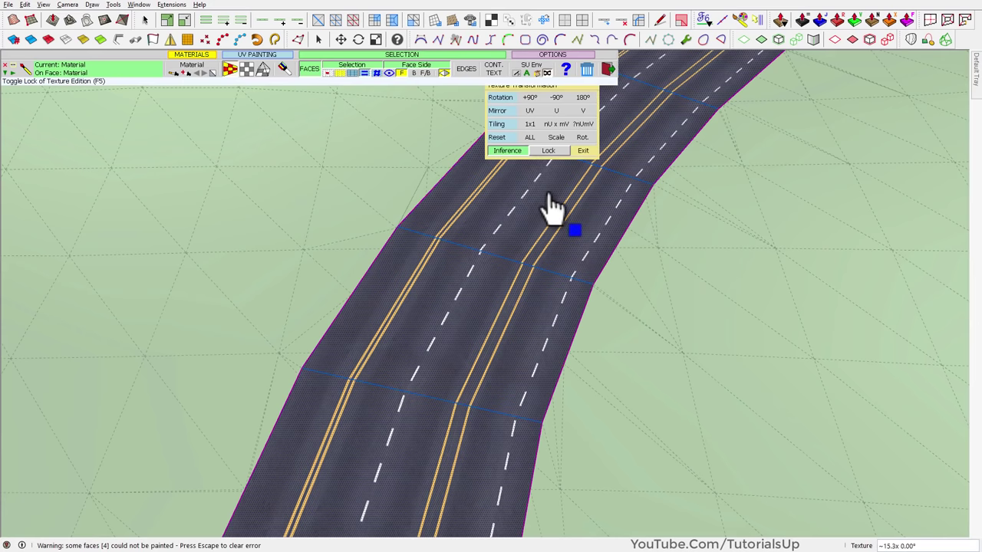
{"action": "left_click", "coordinate": [585, 124]}
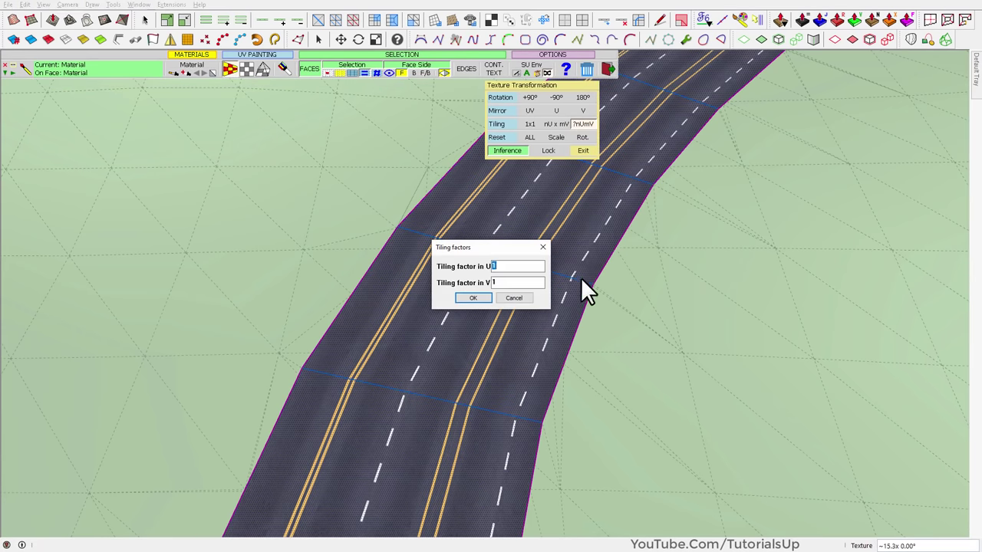
{"action": "type", "text": "20"}
{"action": "left_click", "coordinate": [473, 297]}
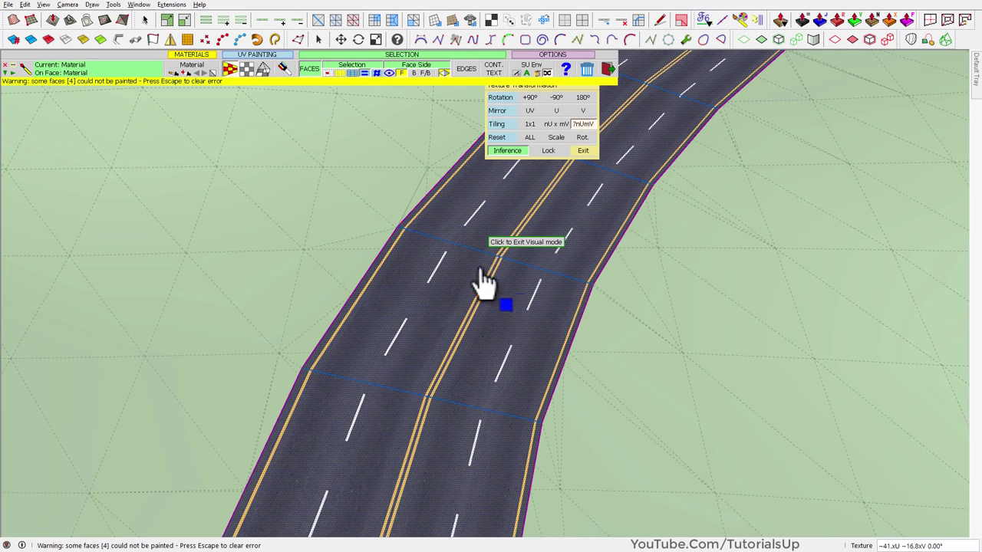
{"action": "left_click", "coordinate": [698, 224]}
Triangulate the quad faces of the selected road surface.
{"action": "key", "text": "space"}
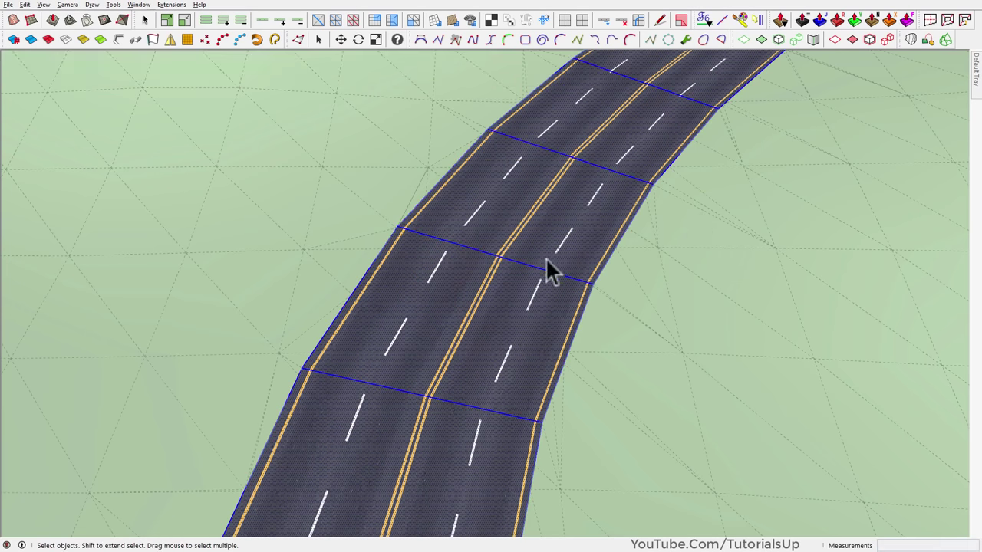
{"action": "scroll", "coordinate": [545, 259], "scroll_direction": "up", "scroll_amount": 2}
{"action": "scroll", "coordinate": [530, 269], "scroll_direction": "up", "scroll_amount": 4}
{"action": "scroll", "coordinate": [499, 252], "scroll_direction": "down", "scroll_amount": 2}
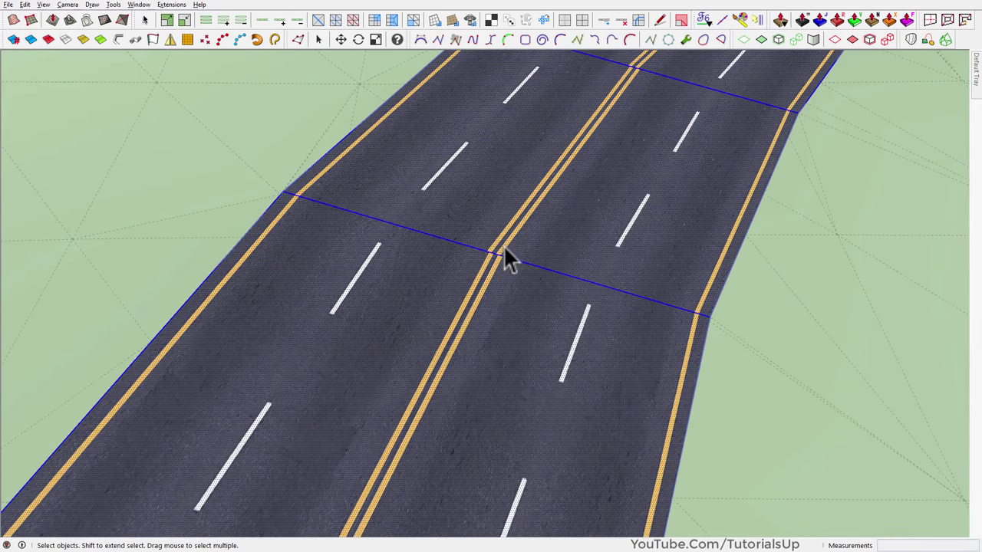
{"action": "left_click", "coordinate": [504, 248]}
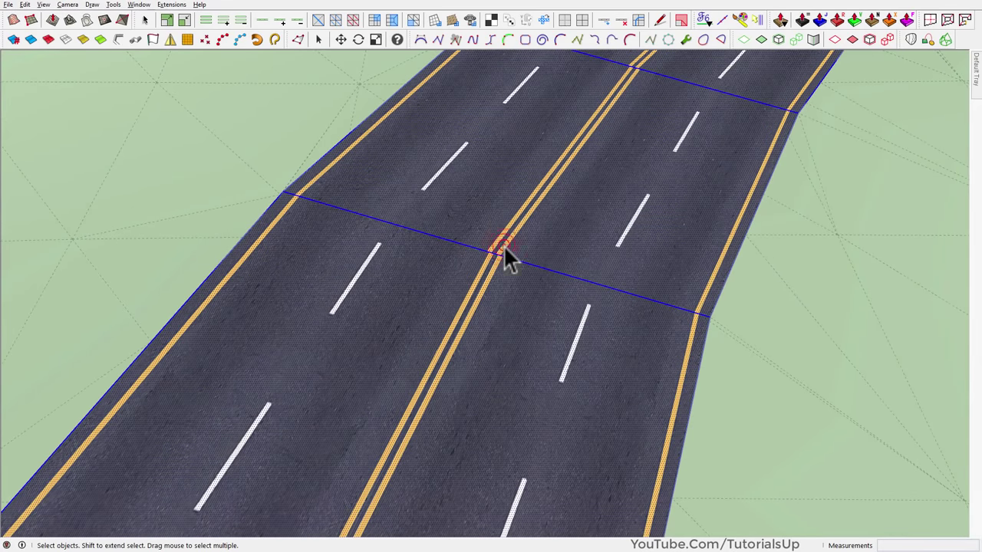
{"action": "left_click", "coordinate": [336, 18]}
Paint the white triangles at the road's start with the asphalt material.
{"action": "scroll", "coordinate": [526, 336], "scroll_direction": "down", "scroll_amount": 3}
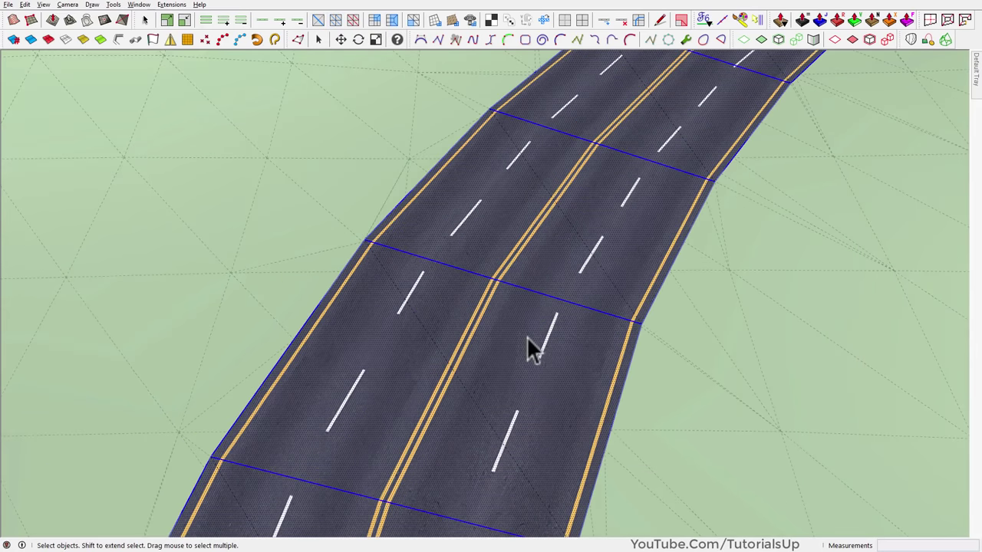
{"action": "mouse_move", "coordinate": [526, 336]}
{"action": "middle_mouse_down"}
{"action": "mouse_move", "coordinate": [526, 281]}
{"action": "mouse_move", "coordinate": [493, 357]}
{"action": "middle_mouse_up"}
{"action": "scroll", "coordinate": [537, 264], "scroll_direction": "down", "scroll_amount": 3}
{"action": "scroll", "coordinate": [493, 360], "scroll_direction": "up", "scroll_amount": 3}
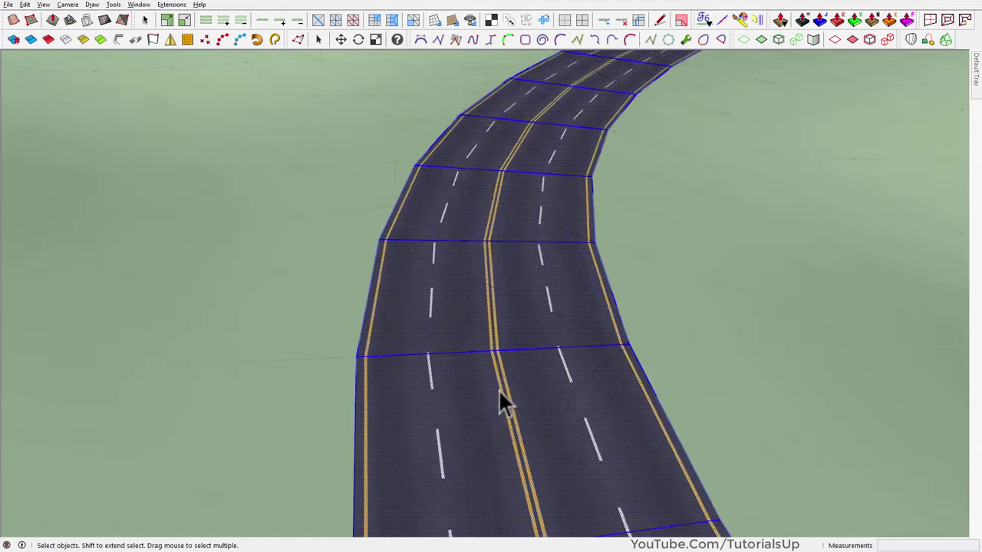
{"action": "scroll", "coordinate": [499, 390], "scroll_direction": "up", "scroll_amount": 3}
{"action": "scroll", "coordinate": [428, 170], "scroll_direction": "down", "scroll_amount": 3}
{"action": "scroll", "coordinate": [428, 170], "scroll_direction": "down", "scroll_amount": 2}
{"action": "scroll", "coordinate": [449, 281], "scroll_direction": "down", "scroll_amount": 2}
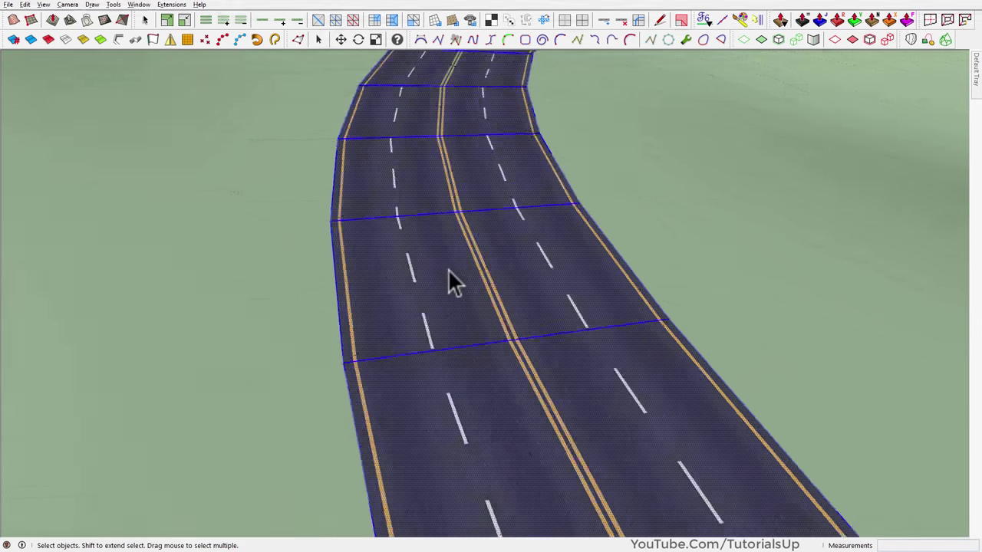
{"action": "scroll", "coordinate": [450, 261], "scroll_direction": "down", "scroll_amount": 2}
{"action": "scroll", "coordinate": [483, 322], "scroll_direction": "up", "scroll_amount": 4}
{"action": "mouse_move", "coordinate": [482, 322]}
{"action": "middle_mouse_down"}
{"action": "mouse_move", "coordinate": [437, 381]}
{"action": "mouse_move", "coordinate": [480, 314]}
{"action": "middle_mouse_up"}
{"action": "scroll", "coordinate": [480, 314], "scroll_direction": "down", "scroll_amount": 3}
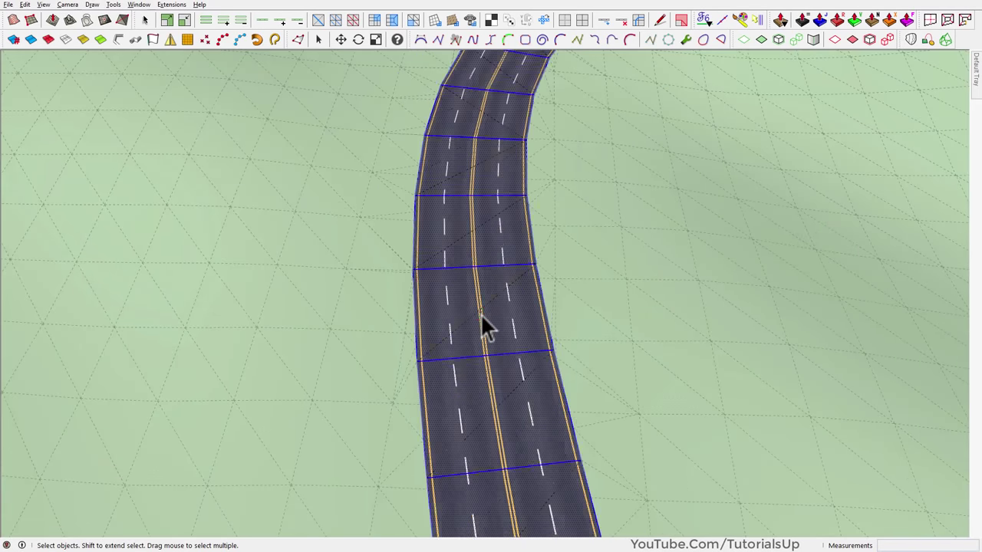
{"action": "scroll", "coordinate": [479, 204], "scroll_direction": "down", "scroll_amount": 3}
{"action": "scroll", "coordinate": [481, 201], "scroll_direction": "up", "scroll_amount": 1}
{"action": "scroll", "coordinate": [480, 202], "scroll_direction": "down", "scroll_amount": 4}
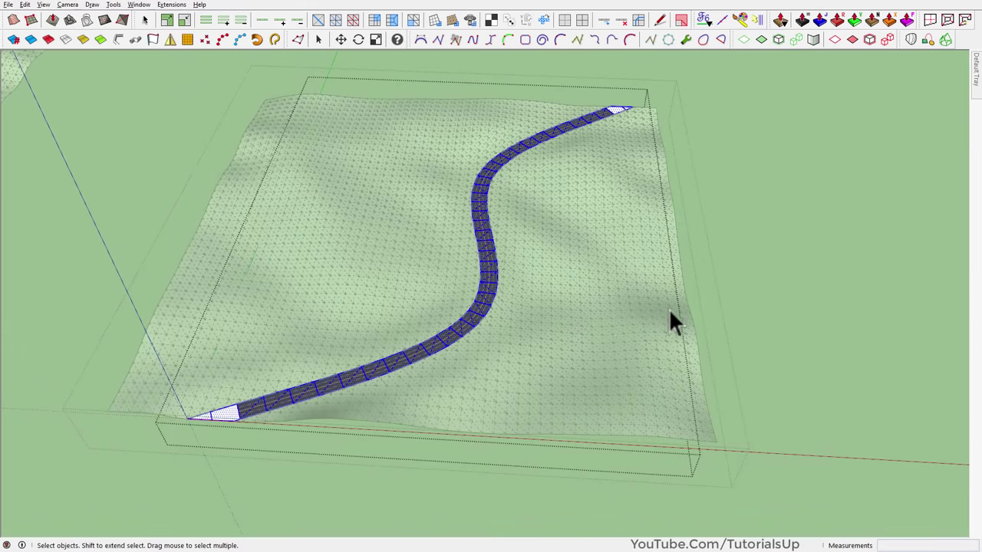
{"action": "scroll", "coordinate": [154, 460], "scroll_direction": "up", "scroll_amount": 3}
{"action": "scroll", "coordinate": [500, 417], "scroll_direction": "up", "scroll_amount": 2}
{"action": "scroll", "coordinate": [537, 361], "scroll_direction": "up", "scroll_amount": 2}
{"action": "left_click", "coordinate": [540, 349]}
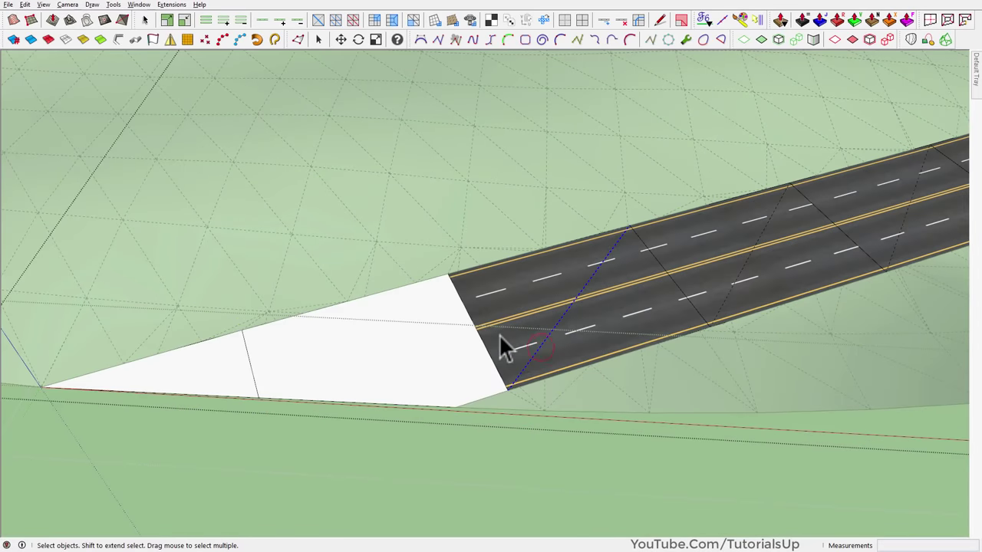
{"action": "scroll", "coordinate": [540, 349], "scroll_direction": "up", "scroll_amount": 1}
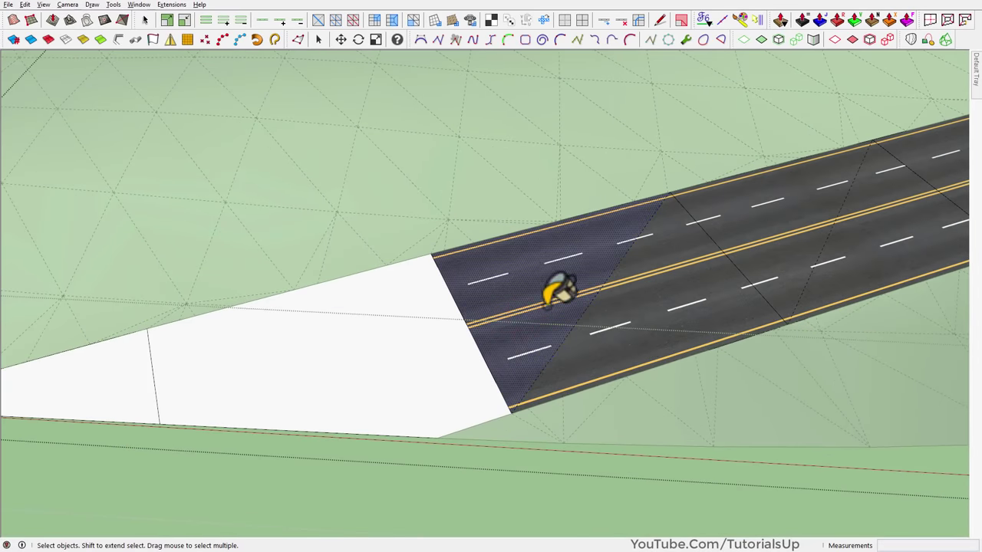
{"action": "left_click", "coordinate": [432, 340]}
{"action": "scroll", "coordinate": [588, 307], "scroll_direction": "down", "scroll_amount": 1}
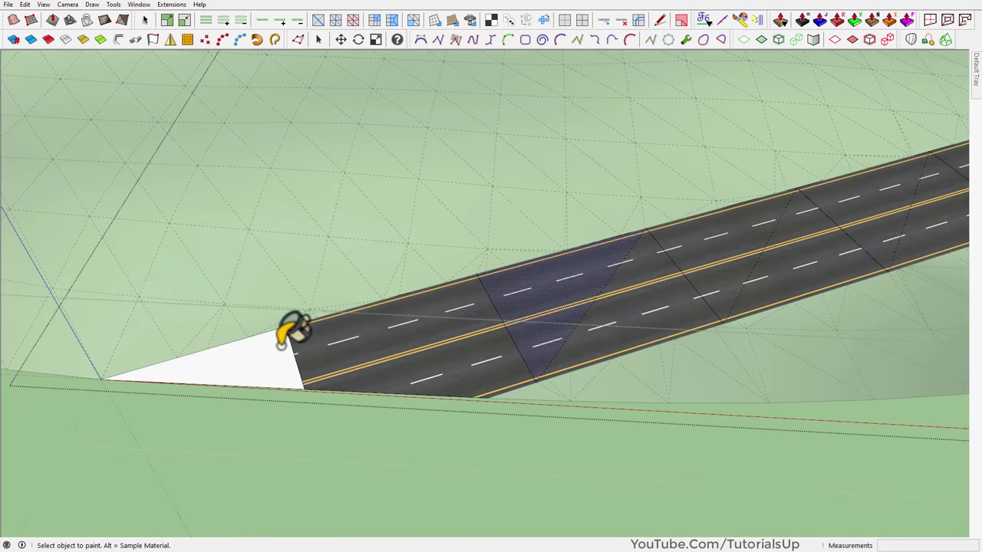
{"action": "left_click", "coordinate": [269, 357]}
Paint the white triangles at the road's far end with the asphalt material.
{"action": "scroll", "coordinate": [245, 360], "scroll_direction": "down", "scroll_amount": 2}
{"action": "scroll", "coordinate": [231, 373], "scroll_direction": "down", "scroll_amount": 2}
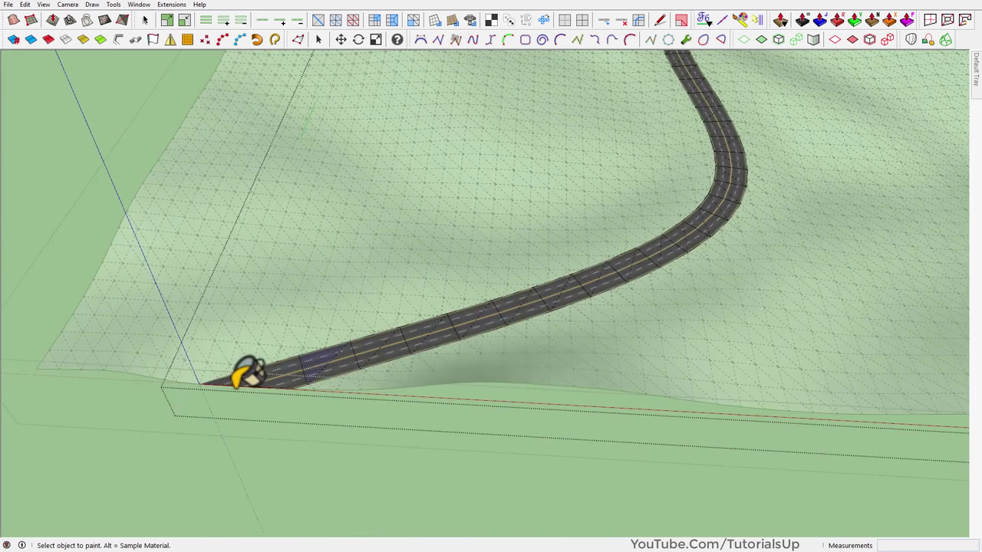
{"action": "scroll", "coordinate": [232, 380], "scroll_direction": "up", "scroll_amount": 3}
{"action": "scroll", "coordinate": [238, 380], "scroll_direction": "down", "scroll_amount": 2}
{"action": "scroll", "coordinate": [361, 376], "scroll_direction": "down", "scroll_amount": 3}
{"action": "scroll", "coordinate": [628, 183], "scroll_direction": "up", "scroll_amount": 3}
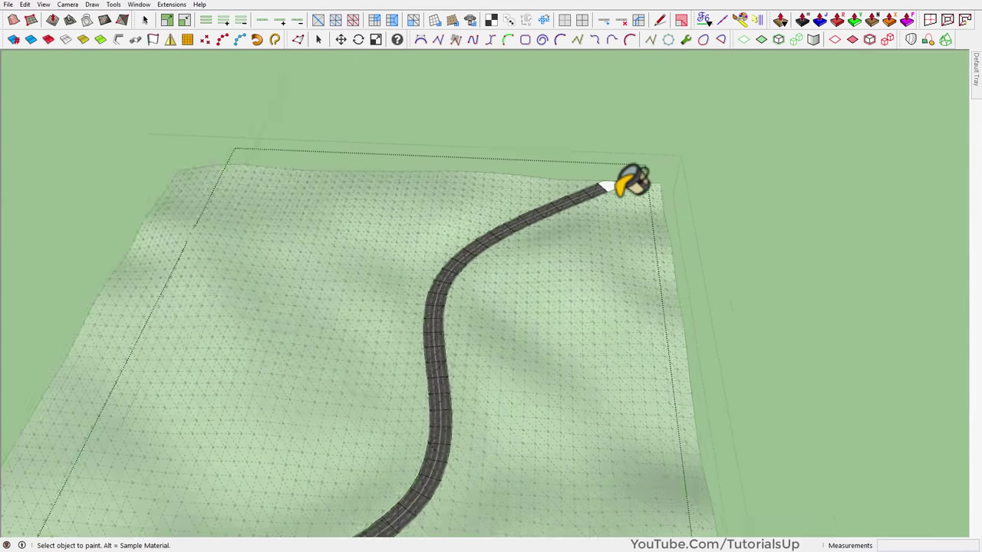
{"action": "scroll", "coordinate": [621, 178], "scroll_direction": "up", "scroll_amount": 2}
{"action": "scroll", "coordinate": [606, 173], "scroll_direction": "up", "scroll_amount": 3}
{"action": "left_click", "coordinate": [574, 198]}
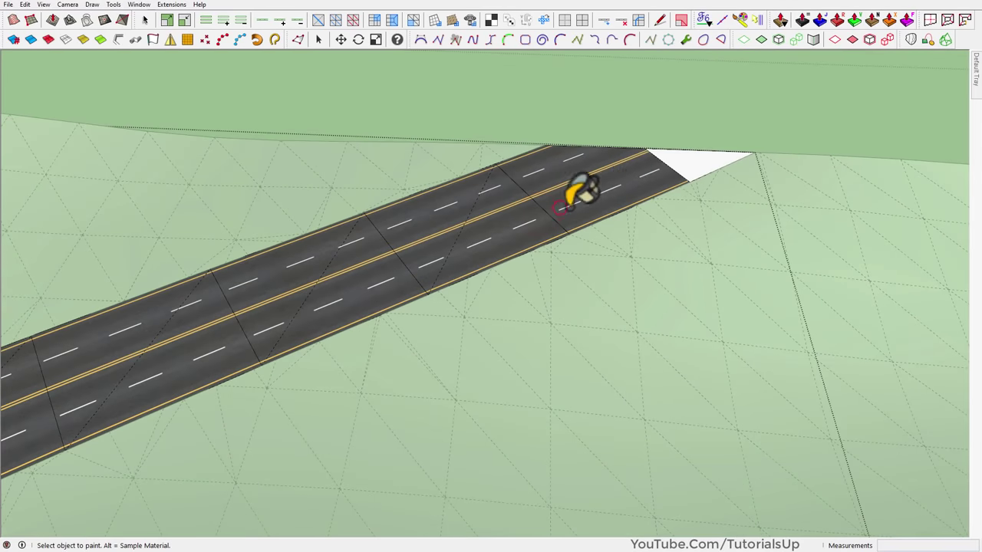
{"action": "scroll", "coordinate": [652, 169], "scroll_direction": "up", "scroll_amount": 2}
{"action": "left_click", "coordinate": [698, 157]}
{"action": "scroll", "coordinate": [748, 145], "scroll_direction": "down", "scroll_amount": 3}
{"action": "scroll", "coordinate": [779, 145], "scroll_direction": "down", "scroll_amount": 3}
{"action": "key", "text": "space"}
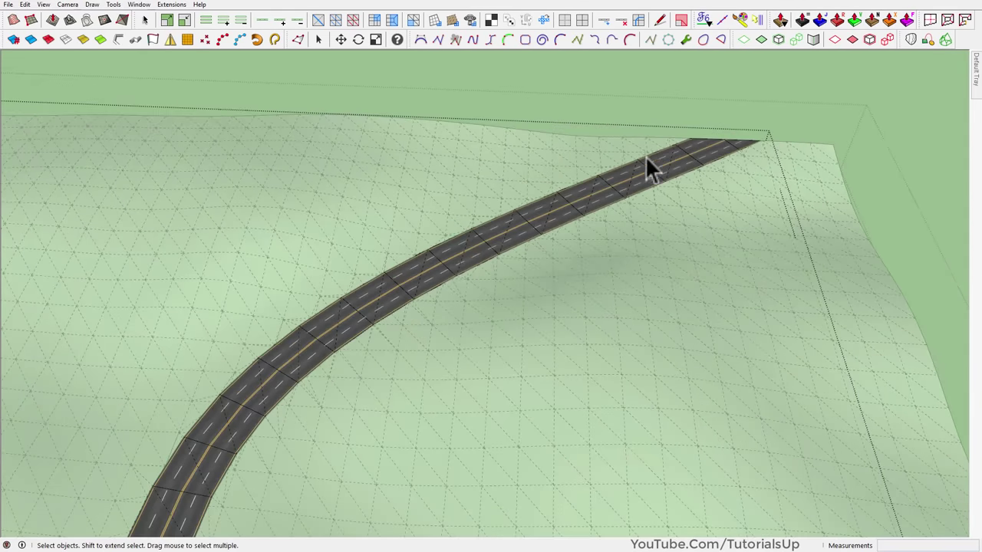
{"action": "scroll", "coordinate": [633, 142], "scroll_direction": "down", "scroll_amount": 3}
{"action": "scroll", "coordinate": [627, 146], "scroll_direction": "down", "scroll_amount": 5}
{"action": "mouse_move", "coordinate": [584, 173]}
{"action": "middle_mouse_down"}
{"action": "mouse_move", "coordinate": [478, 384]}
{"action": "mouse_move", "coordinate": [590, 290]}
{"action": "mouse_move", "coordinate": [512, 387]}
{"action": "mouse_move", "coordinate": [623, 275]}
{"action": "middle_mouse_up"}
Exit the road group and orbit down to an eye-level view along the road.
{"action": "left_click", "coordinate": [623, 274]}
{"action": "double_click", "coordinate": [623, 275]}
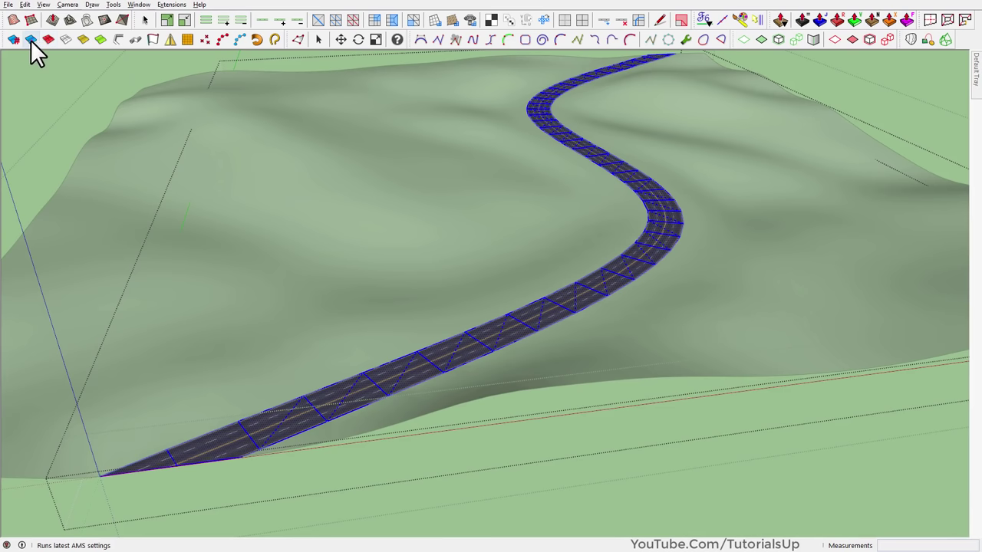
{"action": "left_click", "coordinate": [34, 96]}
{"action": "scroll", "coordinate": [673, 198], "scroll_direction": "up", "scroll_amount": 5}
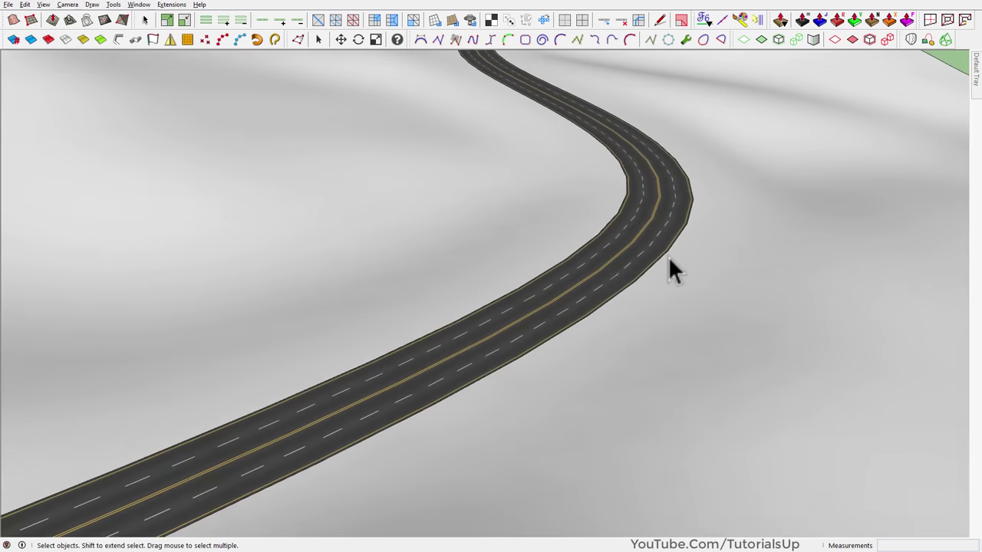
{"action": "scroll", "coordinate": [668, 261], "scroll_direction": "up", "scroll_amount": 3}
{"action": "mouse_move", "coordinate": [600, 299]}
{"action": "middle_mouse_down"}
{"action": "mouse_move", "coordinate": [706, 241]}
{"action": "mouse_move", "coordinate": [560, 206]}
{"action": "mouse_move", "coordinate": [499, 285]}
{"action": "mouse_move", "coordinate": [660, 219]}
{"action": "mouse_move", "coordinate": [642, 219]}
{"action": "mouse_move", "coordinate": [437, 373]}
{"action": "mouse_move", "coordinate": [150, 366]}
{"action": "middle_mouse_up"}
{"action": "scroll", "coordinate": [564, 215], "scroll_direction": "down", "scroll_amount": 3}
{"action": "scroll", "coordinate": [612, 193], "scroll_direction": "down", "scroll_amount": 2}
{"action": "scroll", "coordinate": [827, 158], "scroll_direction": "down", "scroll_amount": 3}
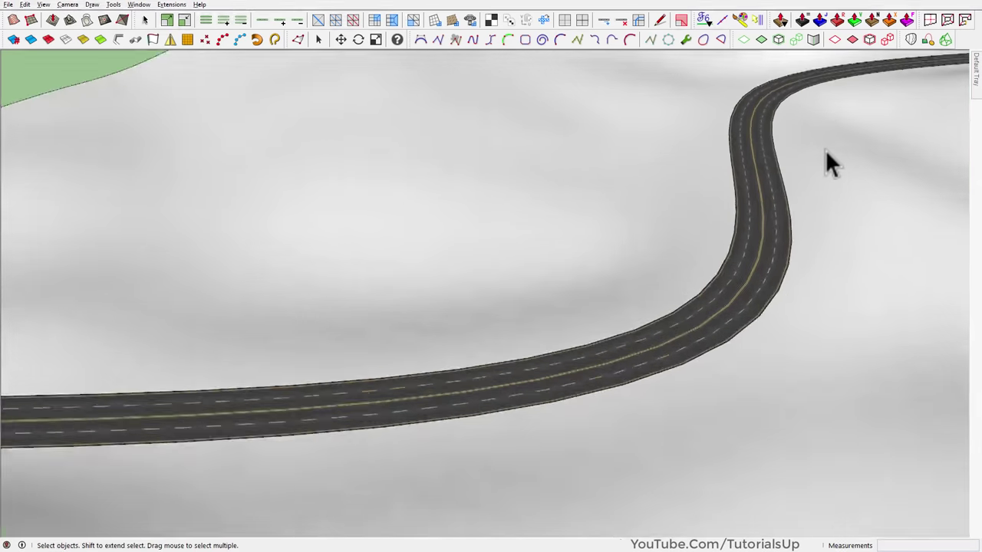
{"action": "mouse_move", "coordinate": [826, 158]}
{"action": "middle_mouse_down"}
{"action": "mouse_move", "coordinate": [852, 136]}
{"action": "mouse_move", "coordinate": [445, 288]}
{"action": "mouse_move", "coordinate": [668, 279]}
{"action": "mouse_move", "coordinate": [499, 161]}
{"action": "middle_mouse_up"}
{"action": "scroll", "coordinate": [440, 274], "scroll_direction": "down", "scroll_amount": 3}
{"action": "scroll", "coordinate": [422, 203], "scroll_direction": "down", "scroll_amount": 3}
{"action": "mouse_move", "coordinate": [424, 210]}
{"action": "middle_mouse_down"}
{"action": "mouse_move", "coordinate": [658, 307]}
{"action": "mouse_move", "coordinate": [493, 399]}
{"action": "mouse_move", "coordinate": [258, 478]}
{"action": "mouse_move", "coordinate": [414, 330]}
{"action": "mouse_move", "coordinate": [592, 335]}
{"action": "mouse_move", "coordinate": [221, 461]}
{"action": "middle_mouse_up"}
{"action": "scroll", "coordinate": [658, 307], "scroll_direction": "up", "scroll_amount": 5}
{"action": "scroll", "coordinate": [414, 330], "scroll_direction": "up", "scroll_amount": 3}
{"action": "scroll", "coordinate": [221, 449], "scroll_direction": "down", "scroll_amount": 3}
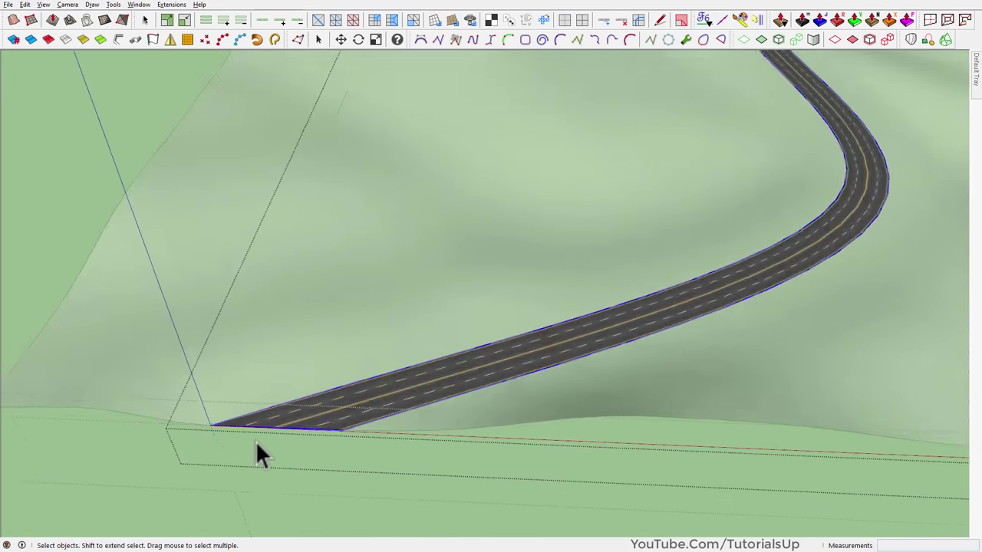
{"action": "scroll", "coordinate": [255, 441], "scroll_direction": "down", "scroll_amount": 2}
Copy the selection to the clipboard and delete all guide lines around the terrain.
{"action": "left_click", "coordinate": [24, 3]}
{"action": "left_click", "coordinate": [46, 52]}
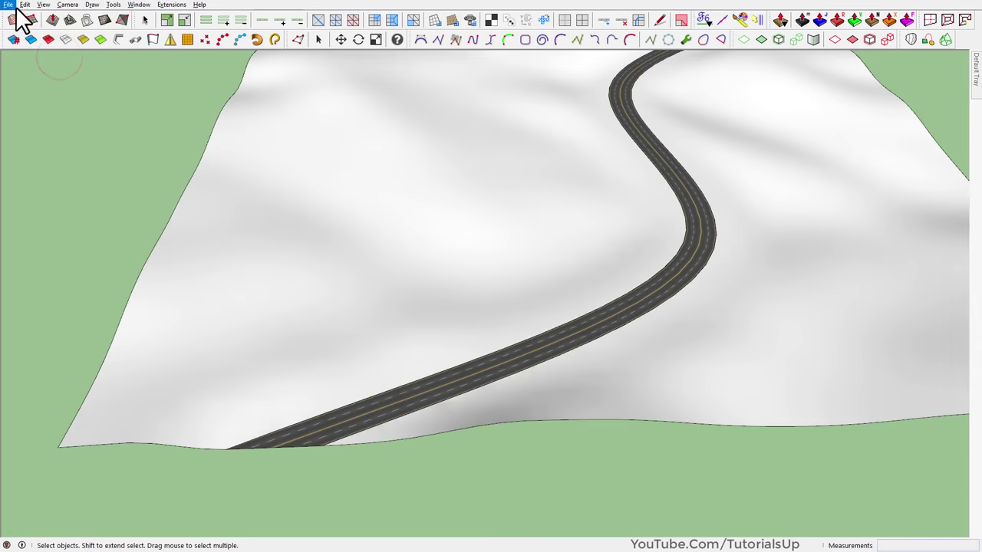
{"action": "left_click", "coordinate": [24, 4]}
{"action": "left_click", "coordinate": [83, 79]}
{"action": "scroll", "coordinate": [257, 449], "scroll_direction": "up", "scroll_amount": 2}
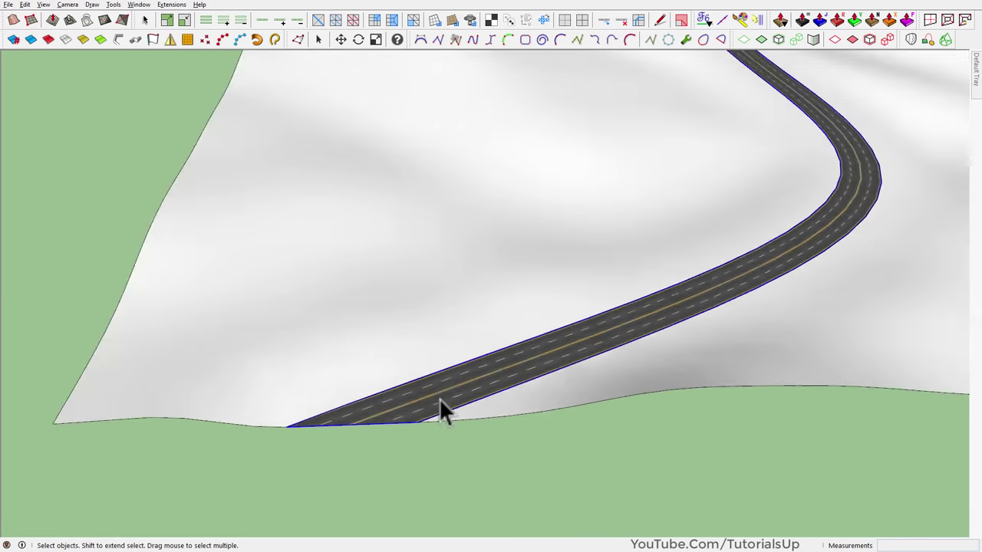
{"action": "scroll", "coordinate": [248, 432], "scroll_direction": "up", "scroll_amount": 4}
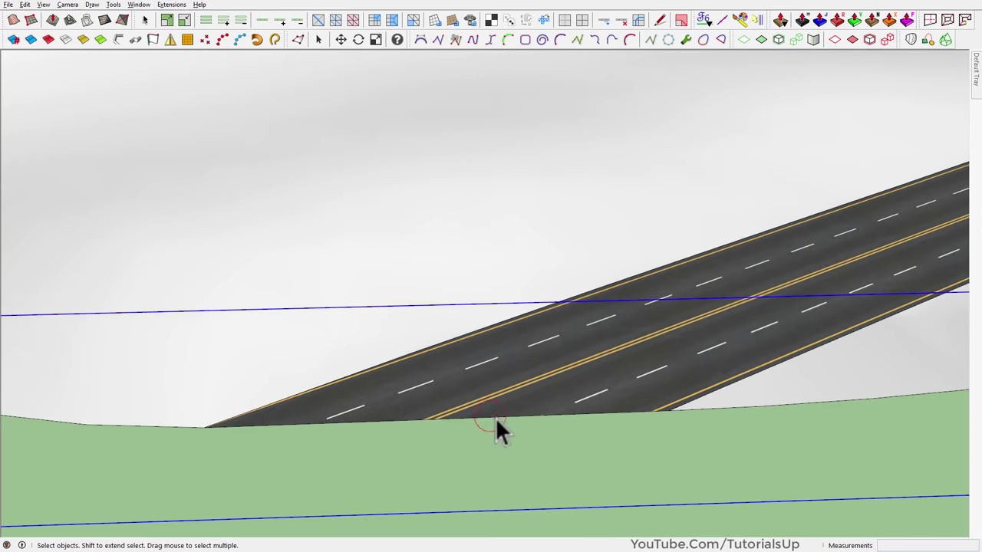
{"action": "scroll", "coordinate": [377, 478], "scroll_direction": "down", "scroll_amount": 1}
{"action": "scroll", "coordinate": [377, 477], "scroll_direction": "down", "scroll_amount": 5}
{"action": "scroll", "coordinate": [791, 140], "scroll_direction": "up", "scroll_amount": 4}
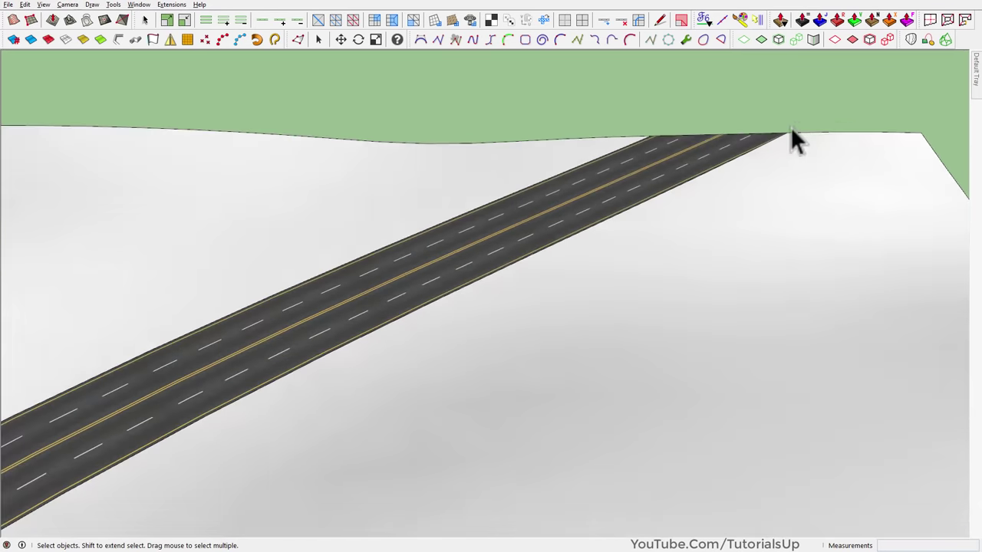
{"action": "scroll", "coordinate": [752, 149], "scroll_direction": "up", "scroll_amount": 1}
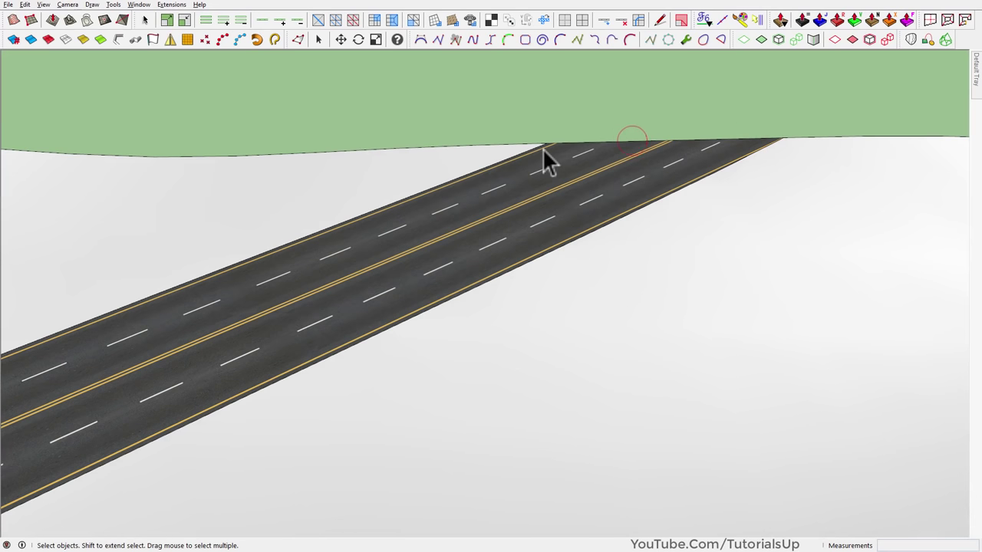
{"action": "scroll", "coordinate": [537, 160], "scroll_direction": "down", "scroll_amount": 2}
{"action": "scroll", "coordinate": [640, 131], "scroll_direction": "down", "scroll_amount": 4}
{"action": "scroll", "coordinate": [453, 487], "scroll_direction": "up", "scroll_amount": 3}
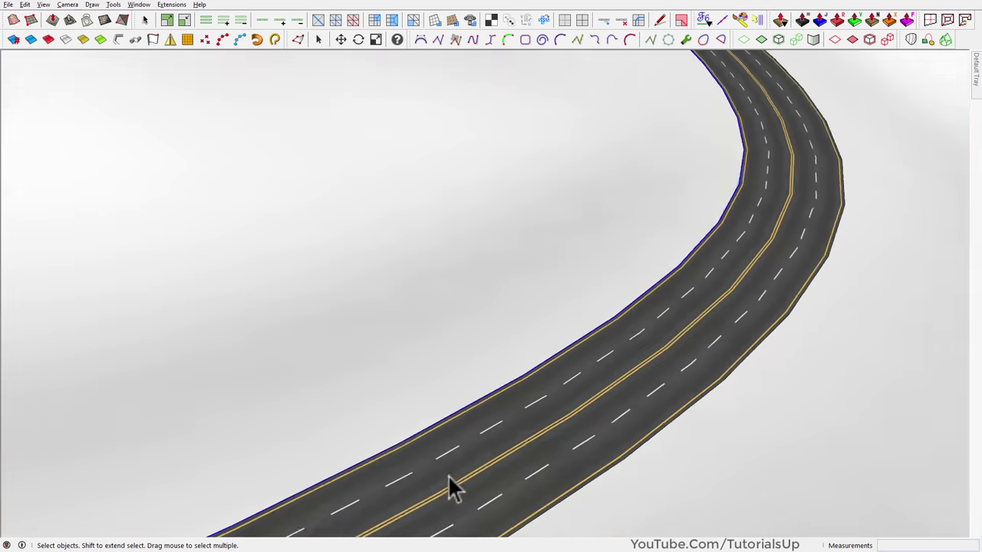
{"action": "scroll", "coordinate": [452, 487], "scroll_direction": "up", "scroll_amount": 1}
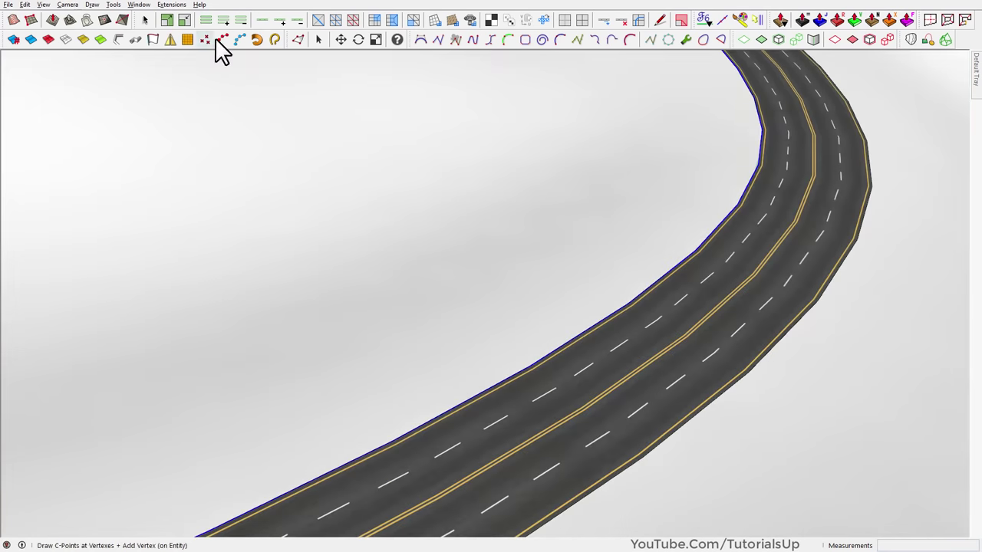
{"action": "left_click", "coordinate": [727, 389]}
{"action": "left_click", "coordinate": [272, 39]}
{"action": "scroll", "coordinate": [815, 241], "scroll_direction": "down", "scroll_amount": 3}
Place the pasted wooden post on the road.
{"action": "scroll", "coordinate": [167, 213], "scroll_direction": "up", "scroll_amount": 3}
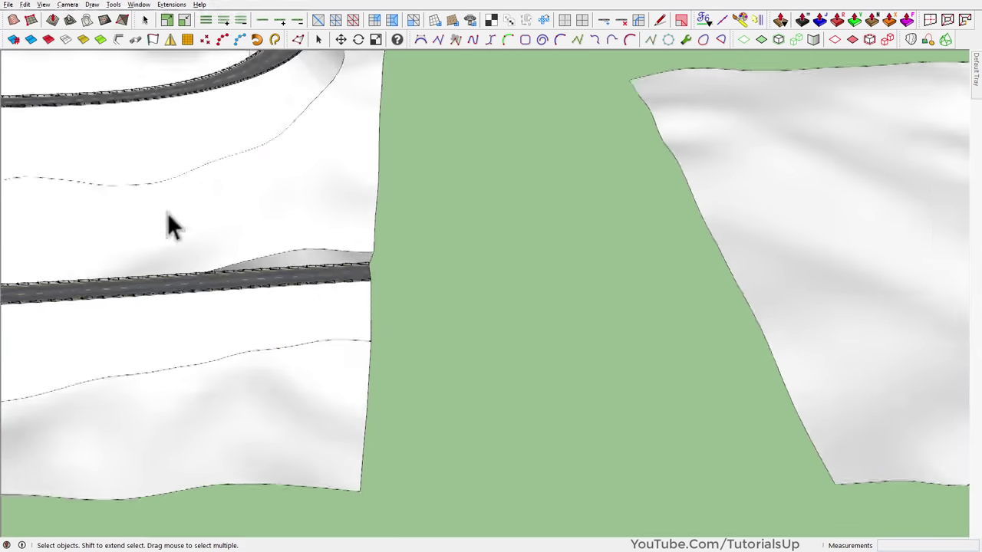
{"action": "scroll", "coordinate": [168, 213], "scroll_direction": "up", "scroll_amount": 3}
{"action": "scroll", "coordinate": [218, 265], "scroll_direction": "down", "scroll_amount": 10}
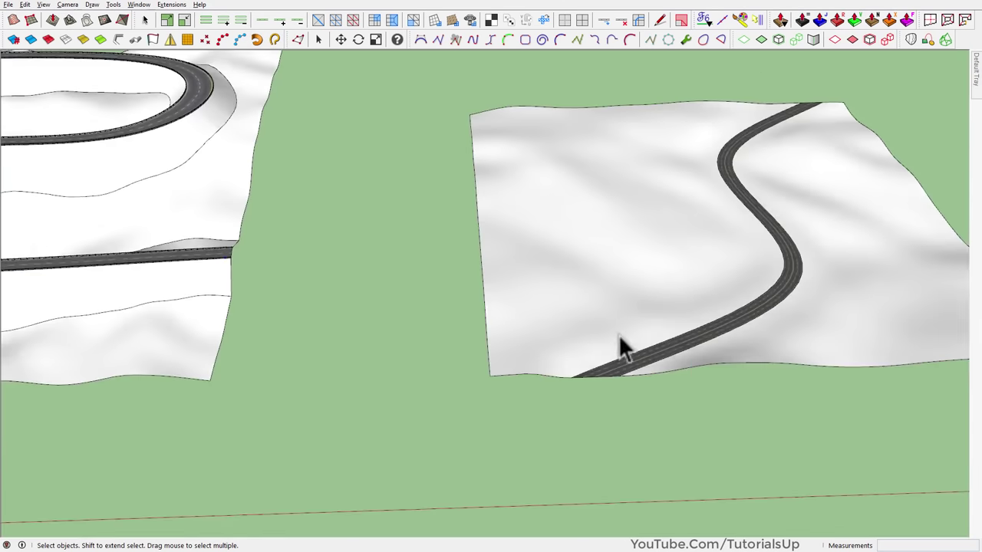
{"action": "scroll", "coordinate": [620, 387], "scroll_direction": "up", "scroll_amount": 10}
{"action": "left_click", "coordinate": [643, 370]}
{"action": "scroll", "coordinate": [518, 384], "scroll_direction": "up", "scroll_amount": 3}
{"action": "middle_click_drag", "start_coordinate": [517, 384], "coordinate": [655, 512]}
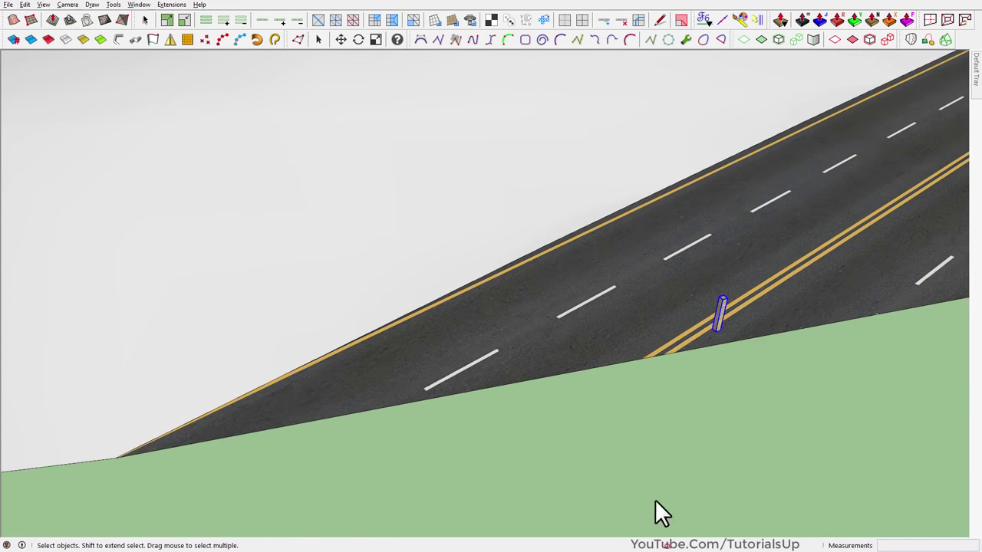
Copy the post along the left road edge at 5' spacing.
{"action": "left_click", "coordinate": [222, 40]}
{"action": "left_click", "coordinate": [483, 277]}
{"action": "left_click", "coordinate": [716, 311]}
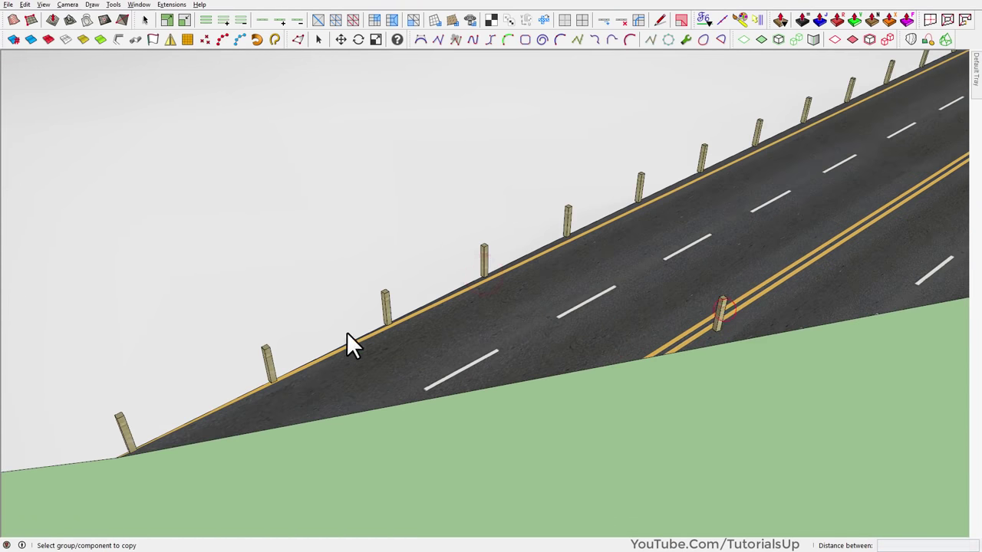
{"action": "middle_click_drag", "start_coordinate": [347, 332], "coordinate": [281, 399]}
{"action": "scroll", "coordinate": [281, 399], "scroll_direction": "up", "scroll_amount": 2}
{"action": "key", "text": "space"}
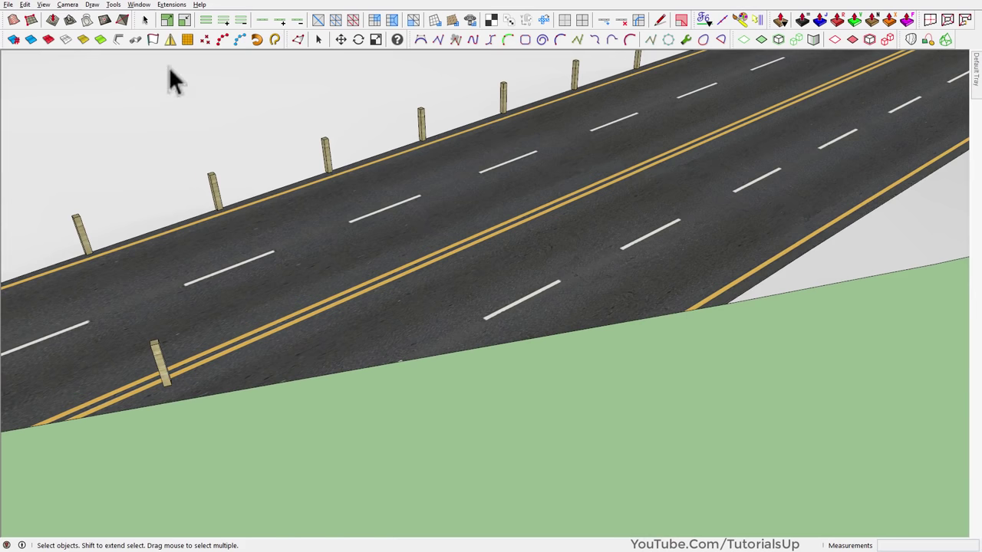
Copy the post along the right road edge at 5' spacing.
{"action": "left_click", "coordinate": [222, 40]}
{"action": "left_click", "coordinate": [762, 279]}
{"action": "left_click", "coordinate": [156, 356]}
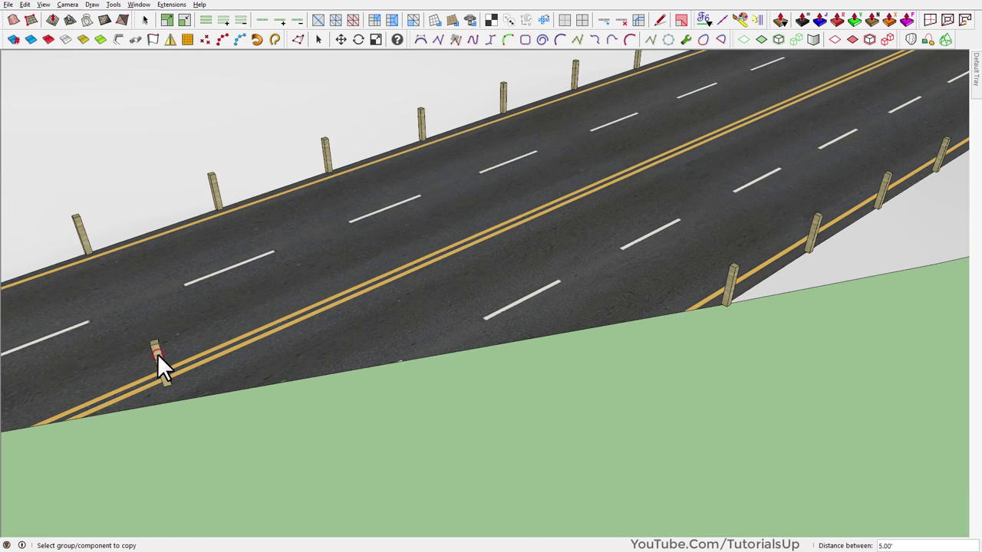
{"action": "key", "text": "space"}
{"action": "scroll", "coordinate": [509, 325], "scroll_direction": "down", "scroll_amount": 3}
{"action": "scroll", "coordinate": [553, 329], "scroll_direction": "down", "scroll_amount": 3}
{"action": "scroll", "coordinate": [521, 307], "scroll_direction": "up", "scroll_amount": 2}
{"action": "scroll", "coordinate": [383, 317], "scroll_direction": "down", "scroll_amount": 2}
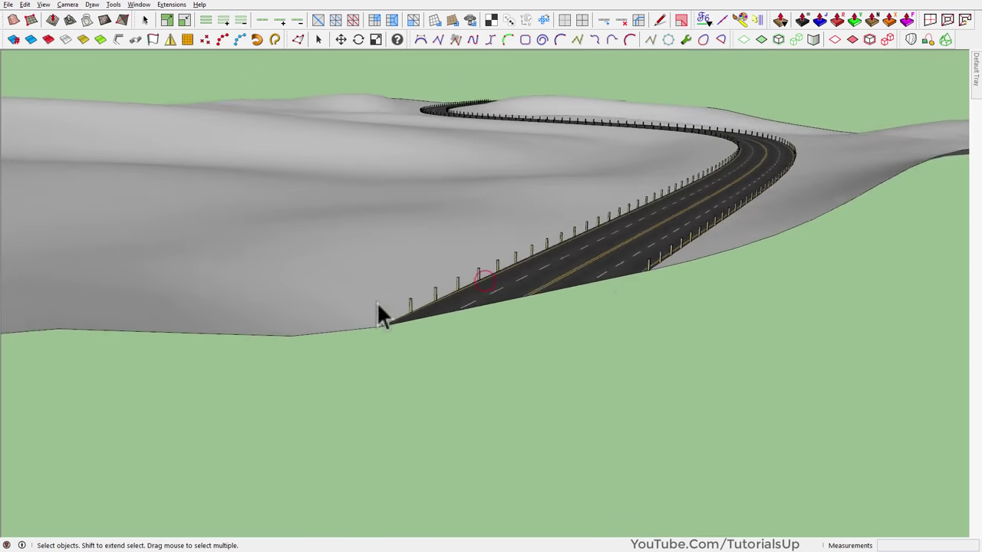
{"action": "scroll", "coordinate": [392, 330], "scroll_direction": "up", "scroll_amount": 2}
{"action": "scroll", "coordinate": [407, 307], "scroll_direction": "up", "scroll_amount": 3}
{"action": "key", "text": "r"}
{"action": "scroll", "coordinate": [407, 302], "scroll_direction": "up", "scroll_amount": 1}
Draw a thin rectangle on the post and reverse its face to white.
{"action": "left_click", "coordinate": [416, 179]}
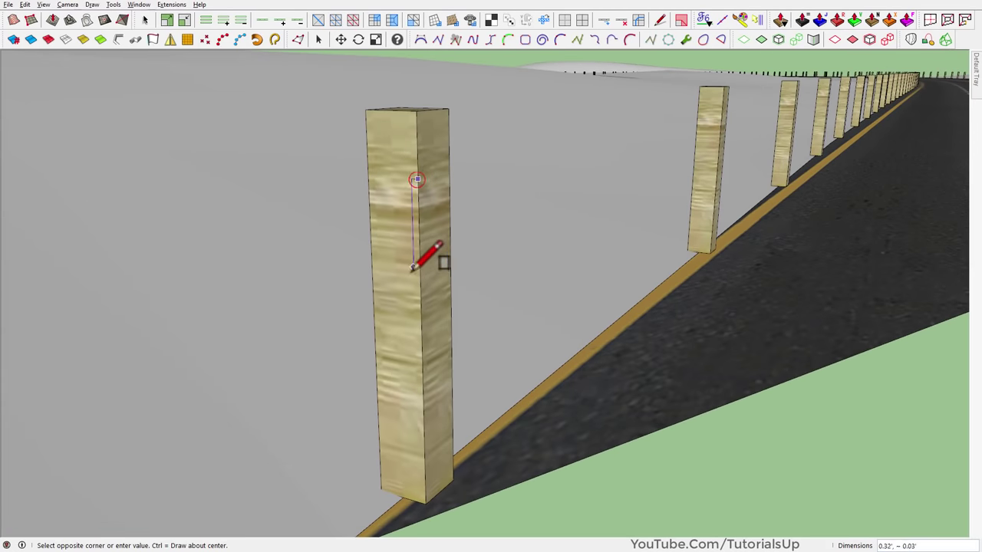
{"action": "left_click", "coordinate": [411, 289]}
{"action": "key", "text": "space"}
{"action": "key", "text": "m"}
{"action": "left_click", "coordinate": [410, 290]}
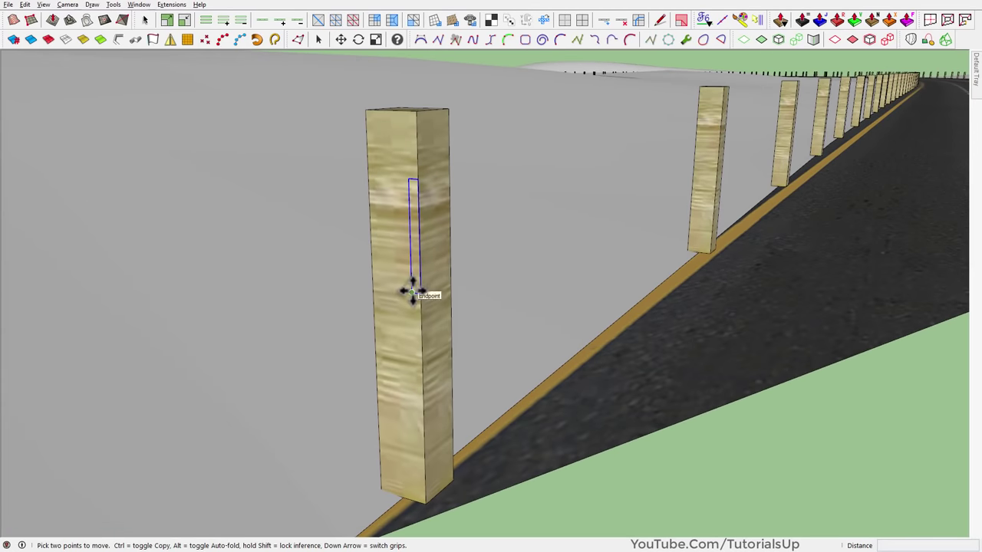
{"action": "key", "text": "space"}
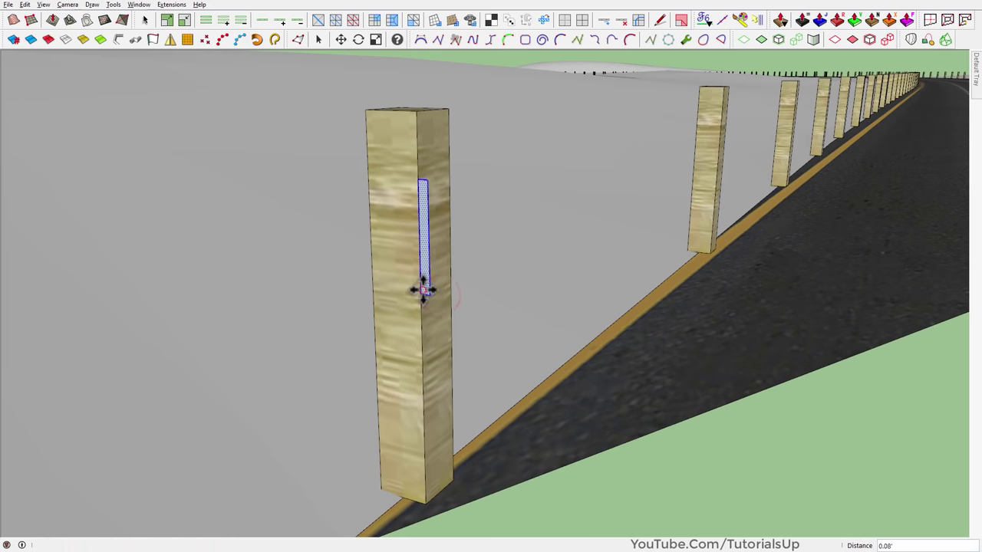
{"action": "right_click", "coordinate": [425, 280]}
{"action": "left_click", "coordinate": [473, 132]}
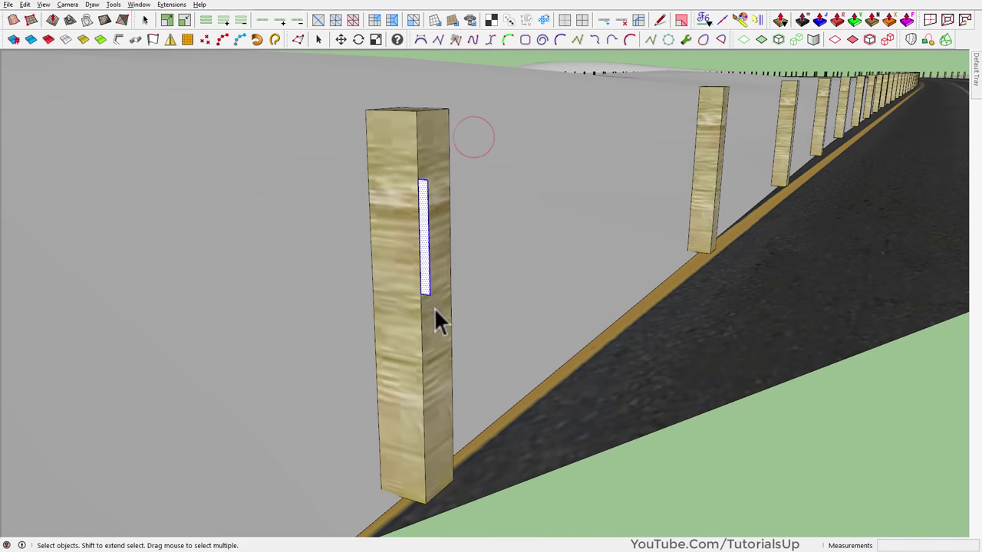
Copy the thin rectangle cross-section to the far post.
{"action": "key", "text": "m"}
{"action": "left_click", "coordinate": [426, 291]}
{"action": "key", "text": "ctrl"}
{"action": "scroll", "coordinate": [323, 322], "scroll_direction": "down", "scroll_amount": 5}
{"action": "scroll", "coordinate": [322, 323], "scroll_direction": "down", "scroll_amount": 3}
{"action": "scroll", "coordinate": [833, 230], "scroll_direction": "up", "scroll_amount": 5}
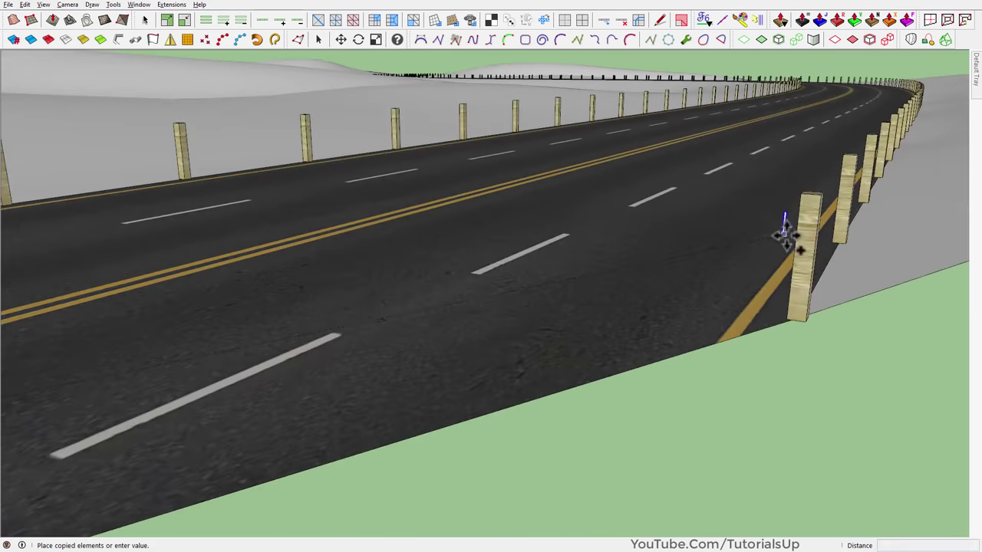
{"action": "scroll", "coordinate": [824, 238], "scroll_direction": "up", "scroll_amount": 3}
{"action": "left_click", "coordinate": [816, 262]}
{"action": "scroll", "coordinate": [741, 280], "scroll_direction": "down", "scroll_amount": 3}
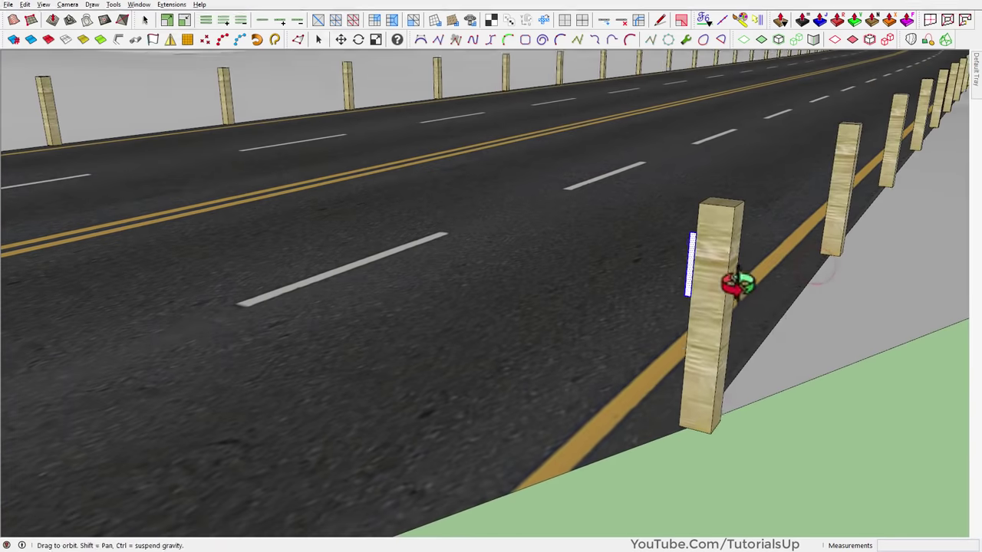
{"action": "key", "text": "space"}
{"action": "scroll", "coordinate": [777, 325], "scroll_direction": "up", "scroll_amount": 3}
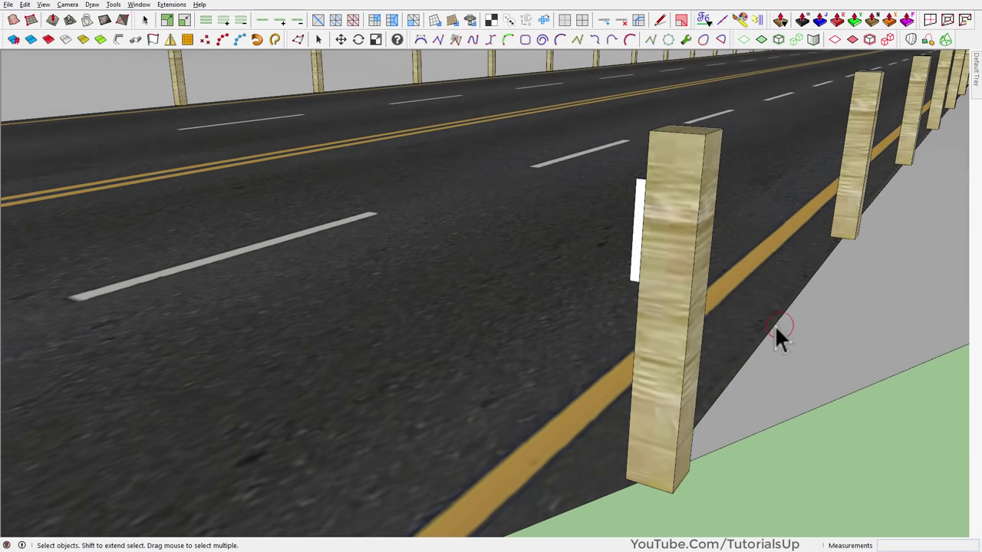
Follow Me the white cross-sections along the road edge to form the rail boards.
{"action": "left_click", "coordinate": [636, 261]}
{"action": "scroll", "coordinate": [855, 295], "scroll_direction": "down", "scroll_amount": 3}
{"action": "scroll", "coordinate": [237, 482], "scroll_direction": "up", "scroll_amount": 5}
{"action": "mouse_move", "coordinate": [237, 482]}
{"action": "middle_mouse_down"}
{"action": "mouse_move", "coordinate": [330, 351]}
{"action": "mouse_move", "coordinate": [492, 231]}
{"action": "middle_mouse_up"}
{"action": "scroll", "coordinate": [329, 351], "scroll_direction": "up", "scroll_amount": 3}
{"action": "key", "text": "p"}
{"action": "scroll", "coordinate": [376, 293], "scroll_direction": "down", "scroll_amount": 3}
{"action": "key", "text": "space"}
Paint the new guardrails with a grey material from the Default Tray.
{"action": "left_click", "coordinate": [492, 231]}
{"action": "middle_click_drag", "start_coordinate": [253, 254], "coordinate": [859, 195]}
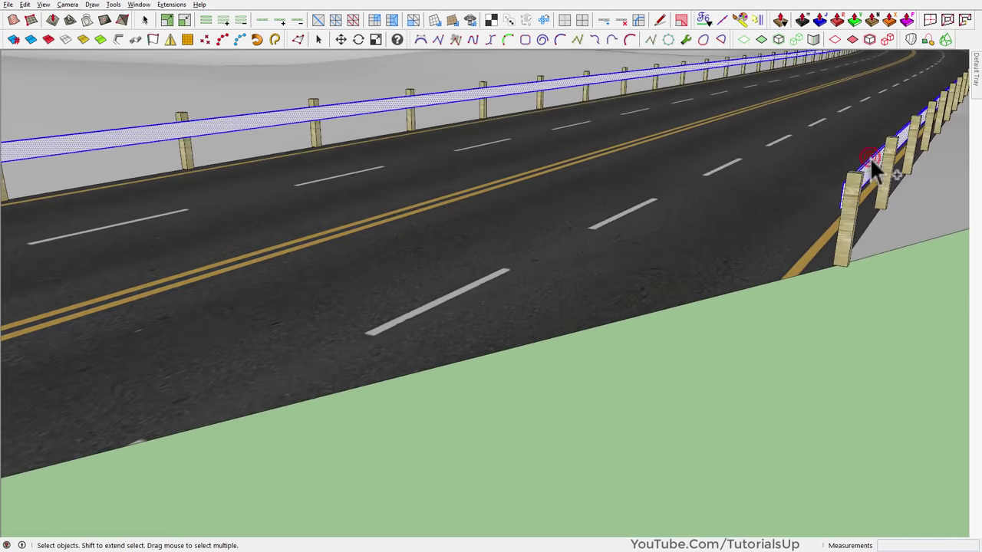
{"action": "left_click", "coordinate": [943, 210]}
{"action": "left_click", "coordinate": [351, 92]}
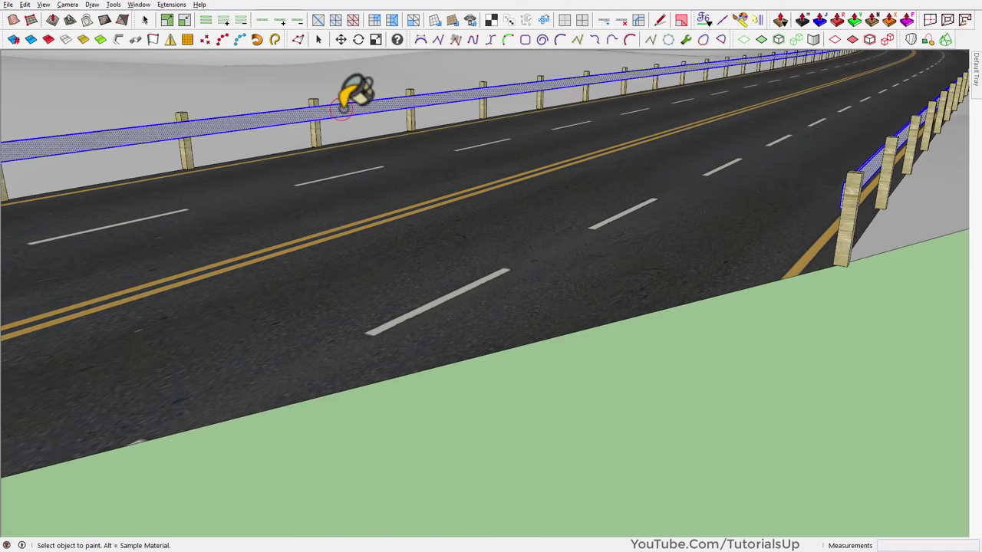
{"action": "key", "text": "space"}
{"action": "left_click", "coordinate": [713, 438]}
Orbit and pan along the winding road to inspect the grey guardrails.
{"action": "mouse_move", "coordinate": [713, 424]}
{"action": "middle_mouse_down"}
{"action": "mouse_move", "coordinate": [693, 208]}
{"action": "mouse_move", "coordinate": [629, 110]}
{"action": "middle_mouse_up"}
{"action": "scroll", "coordinate": [556, 76], "scroll_direction": "up", "scroll_amount": 3}
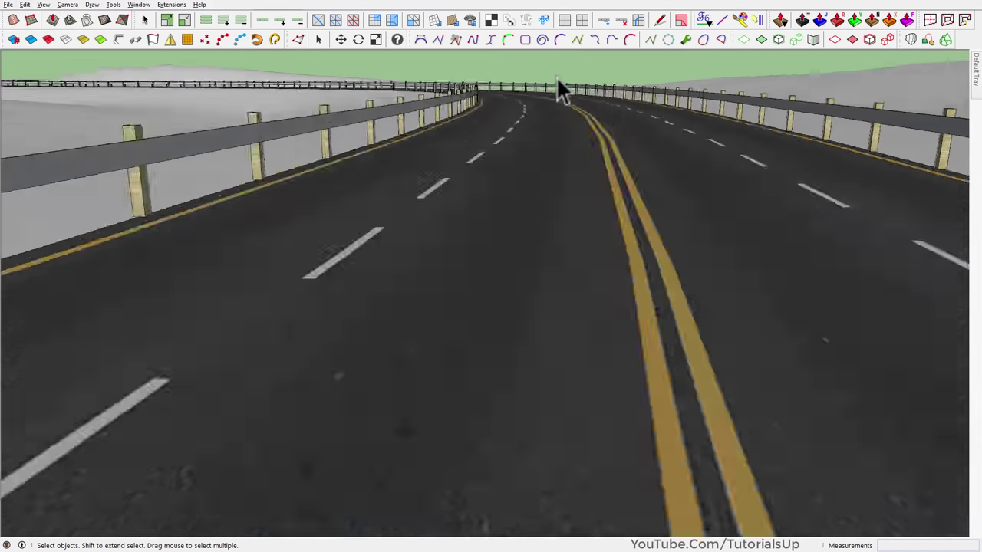
{"action": "scroll", "coordinate": [556, 76], "scroll_direction": "up", "scroll_amount": 3}
{"action": "scroll", "coordinate": [537, 146], "scroll_direction": "down", "scroll_amount": 5}
{"action": "mouse_move", "coordinate": [399, 127]}
{"action": "middle_mouse_down"}
{"action": "mouse_move", "coordinate": [358, 149]}
{"action": "mouse_move", "coordinate": [425, 154]}
{"action": "middle_mouse_up"}
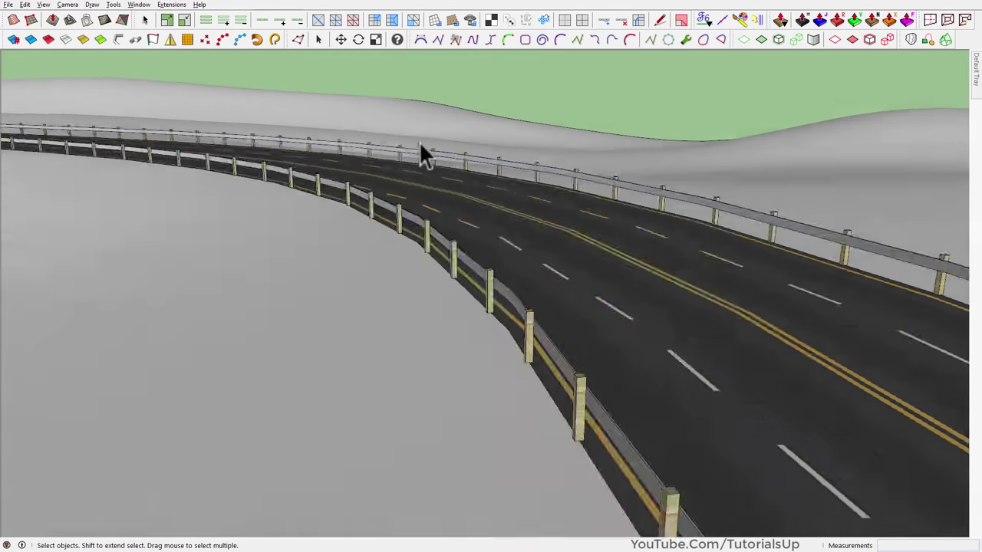
{"action": "scroll", "coordinate": [409, 186], "scroll_direction": "up", "scroll_amount": 3}
{"action": "scroll", "coordinate": [409, 186], "scroll_direction": "down", "scroll_amount": 3}
{"action": "mouse_move", "coordinate": [409, 187]}
{"action": "middle_mouse_down"}
{"action": "mouse_move", "coordinate": [214, 204]}
{"action": "mouse_move", "coordinate": [263, 175]}
{"action": "mouse_move", "coordinate": [281, 197]}
{"action": "mouse_move", "coordinate": [311, 161]}
{"action": "mouse_move", "coordinate": [535, 149]}
{"action": "mouse_move", "coordinate": [357, 125]}
{"action": "mouse_move", "coordinate": [524, 146]}
{"action": "mouse_move", "coordinate": [417, 153]}
{"action": "mouse_move", "coordinate": [456, 164]}
{"action": "mouse_move", "coordinate": [294, 230]}
{"action": "mouse_move", "coordinate": [322, 258]}
{"action": "mouse_move", "coordinate": [618, 251]}
{"action": "mouse_move", "coordinate": [307, 139]}
{"action": "mouse_move", "coordinate": [258, 145]}
{"action": "mouse_move", "coordinate": [391, 258]}
{"action": "mouse_move", "coordinate": [793, 312]}
{"action": "mouse_move", "coordinate": [697, 221]}
{"action": "mouse_move", "coordinate": [324, 329]}
{"action": "mouse_move", "coordinate": [587, 311]}
{"action": "mouse_move", "coordinate": [734, 252]}
{"action": "mouse_move", "coordinate": [749, 230]}
{"action": "mouse_move", "coordinate": [701, 329]}
{"action": "mouse_move", "coordinate": [548, 329]}
{"action": "middle_mouse_up"}
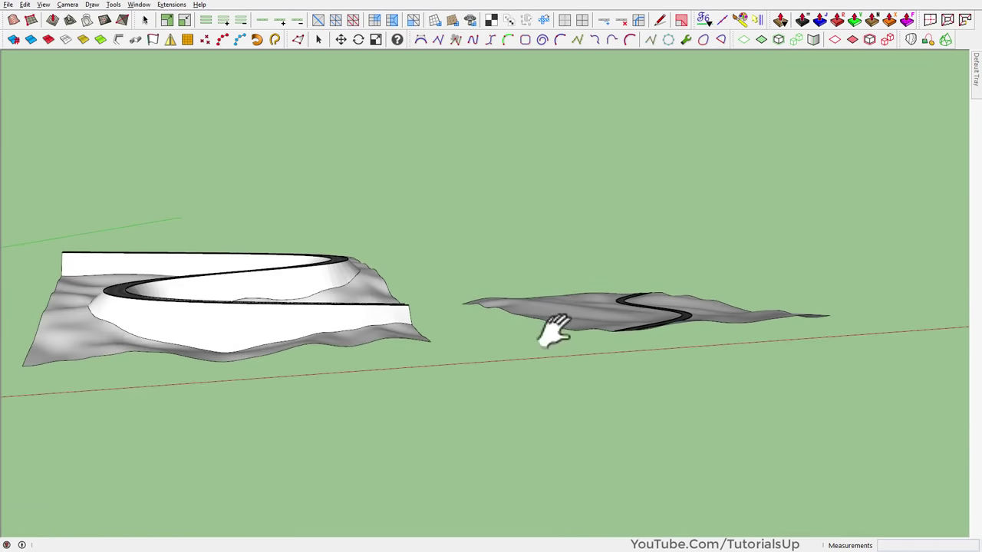
{"action": "scroll", "coordinate": [325, 296], "scroll_direction": "up", "scroll_amount": 3}
{"action": "mouse_move", "coordinate": [325, 296]}
{"action": "middle_mouse_down", "text": "shift"}
{"action": "mouse_move", "coordinate": [50, 376]}
{"action": "mouse_move", "coordinate": [495, 329]}
{"action": "mouse_move", "coordinate": [394, 322]}
{"action": "mouse_move", "coordinate": [249, 276]}
{"action": "mouse_move", "coordinate": [351, 268]}
{"action": "middle_mouse_up", "text": "shift"}
{"action": "scroll", "coordinate": [496, 330], "scroll_direction": "up", "scroll_amount": 3}
{"action": "scroll", "coordinate": [455, 322], "scroll_direction": "up", "scroll_amount": 5}
{"action": "scroll", "coordinate": [340, 307], "scroll_direction": "down", "scroll_amount": 5}
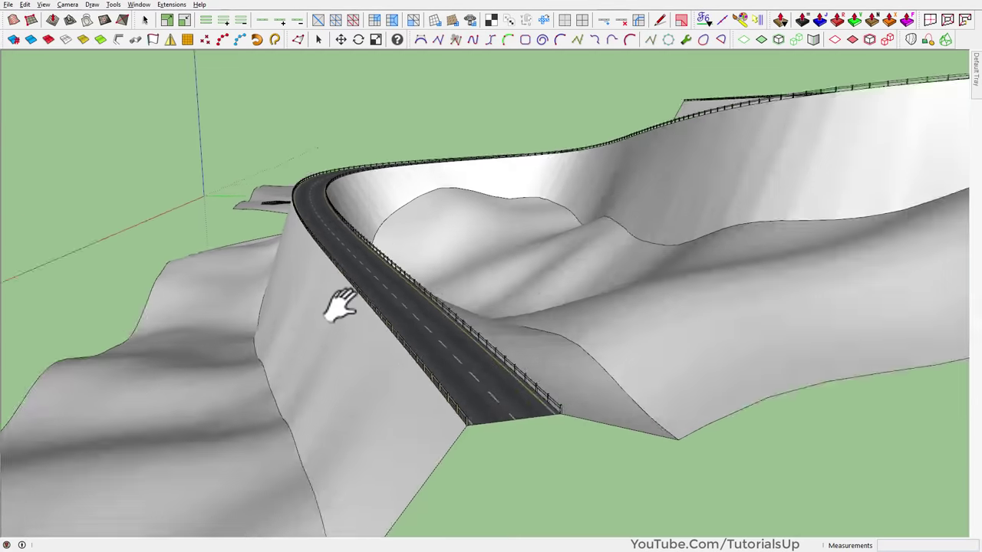
{"action": "scroll", "coordinate": [450, 311], "scroll_direction": "down", "scroll_amount": 2}
{"action": "mouse_move", "coordinate": [449, 311]}
{"action": "middle_mouse_down"}
{"action": "mouse_move", "coordinate": [3, 366]}
{"action": "mouse_move", "coordinate": [87, 333]}
{"action": "mouse_move", "coordinate": [417, 342]}
{"action": "mouse_move", "coordinate": [284, 314]}
{"action": "middle_mouse_up"}
{"action": "scroll", "coordinate": [226, 284], "scroll_direction": "down", "scroll_amount": 2}
{"action": "middle_click_drag", "start_coordinate": [226, 284], "coordinate": [340, 358], "text": "shift"}
{"action": "scroll", "coordinate": [340, 357], "scroll_direction": "up", "scroll_amount": 3}
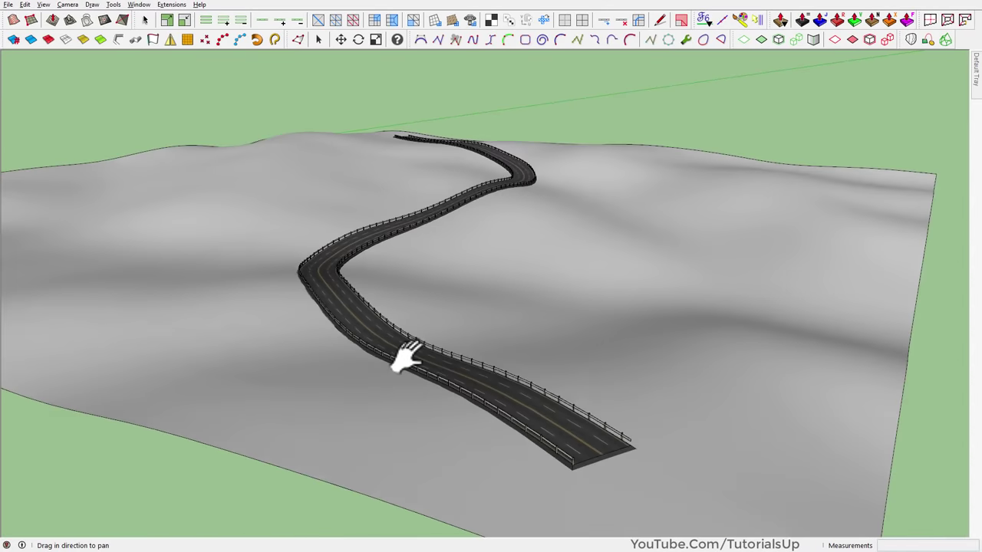
{"action": "scroll", "coordinate": [405, 358], "scroll_direction": "up", "scroll_amount": 3}
{"action": "middle_click_drag", "start_coordinate": [394, 386], "coordinate": [339, 326]}
{"action": "scroll", "coordinate": [292, 234], "scroll_direction": "up", "scroll_amount": 2}
{"action": "middle_click_drag", "start_coordinate": [291, 235], "coordinate": [541, 278]}
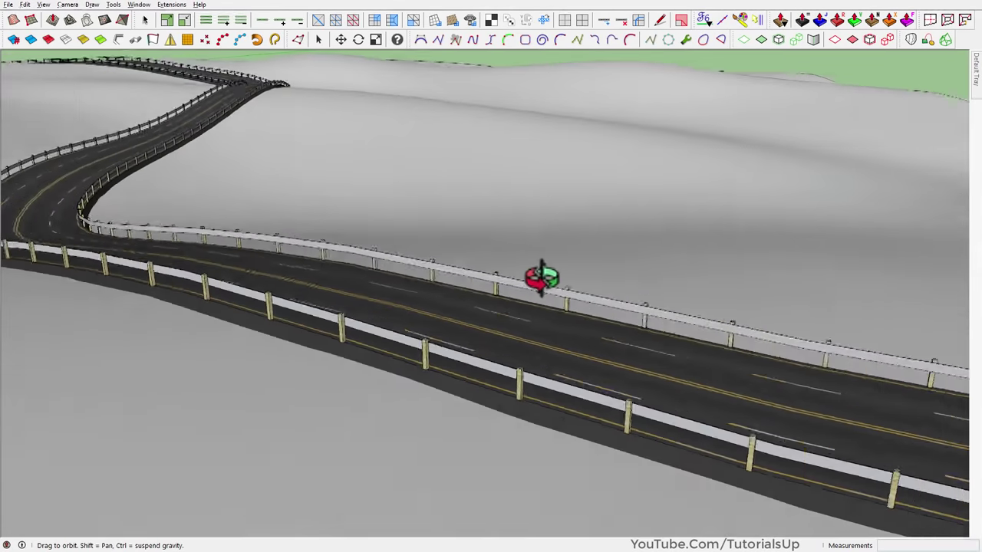
{"action": "scroll", "coordinate": [542, 279], "scroll_direction": "down", "scroll_amount": 3}
{"action": "mouse_move", "coordinate": [182, 245]}
{"action": "middle_mouse_down", "text": "shift"}
{"action": "mouse_move", "coordinate": [730, 417]}
{"action": "mouse_move", "coordinate": [892, 314]}
{"action": "mouse_move", "coordinate": [974, 314]}
{"action": "mouse_move", "coordinate": [598, 347]}
{"action": "mouse_move", "coordinate": [204, 292]}
{"action": "middle_mouse_up", "text": "shift"}
Color the selected road terrain by altitude with the Favorite 1 red-yellow palette.
{"action": "scroll", "coordinate": [358, 234], "scroll_direction": "down", "scroll_amount": 3}
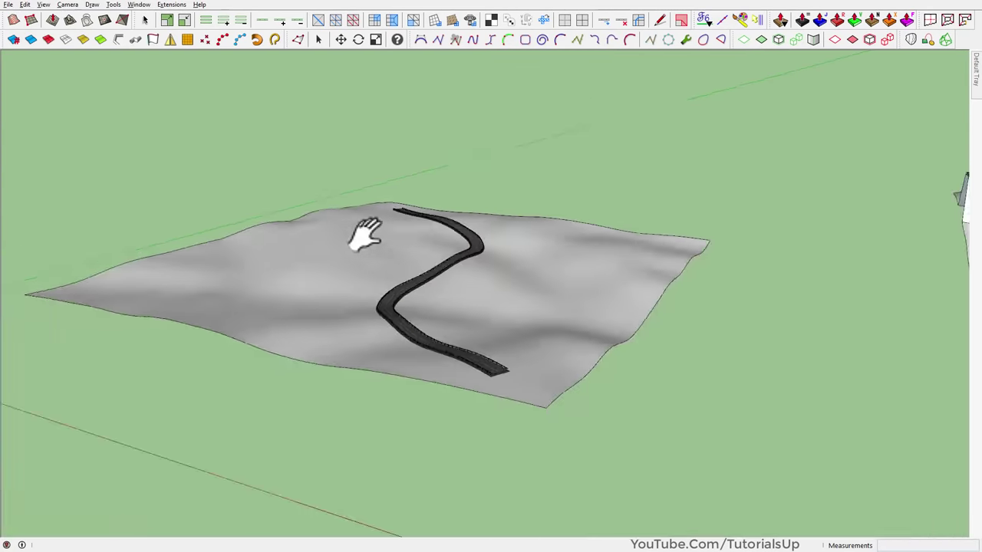
{"action": "key", "text": "space"}
{"action": "left_click", "coordinate": [652, 223]}
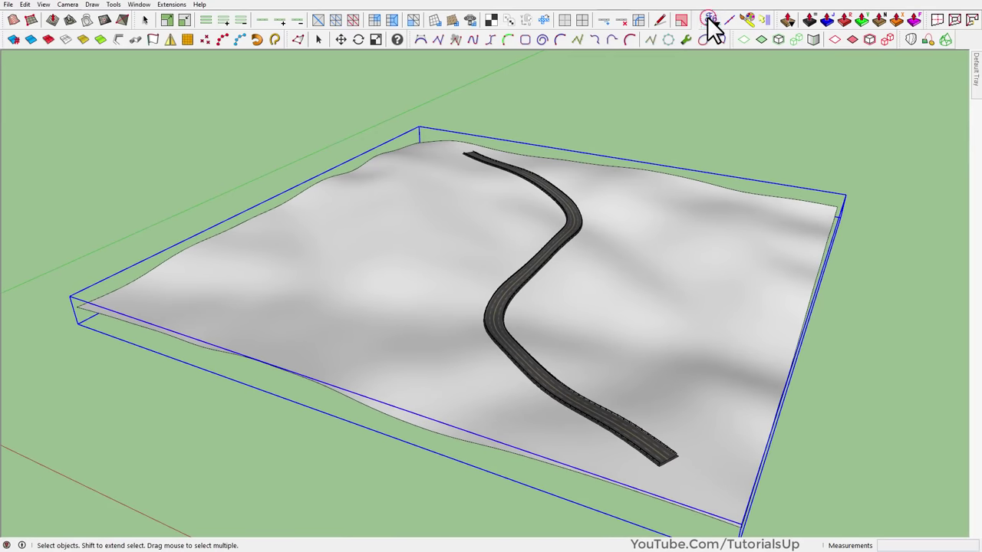
{"action": "left_click", "coordinate": [709, 20]}
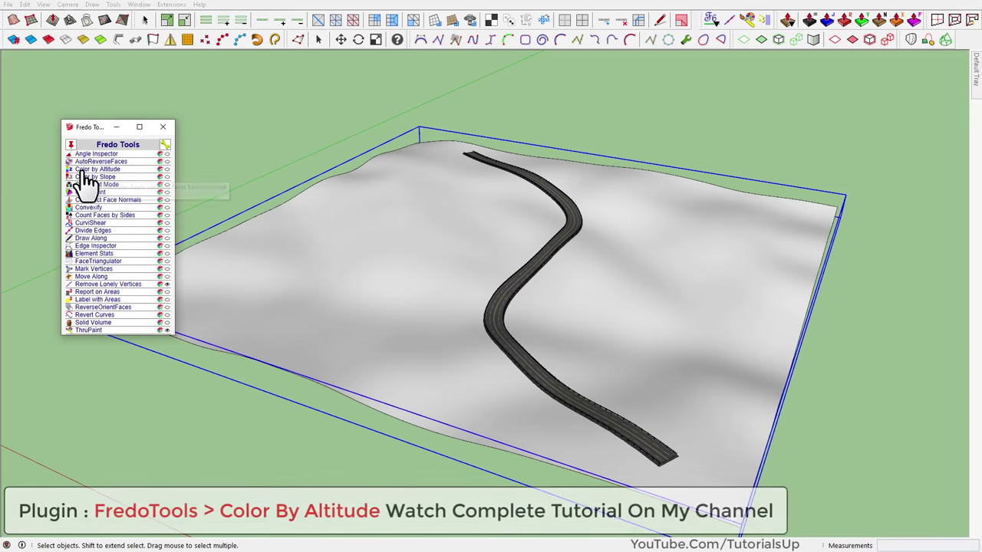
{"action": "left_click", "coordinate": [108, 170]}
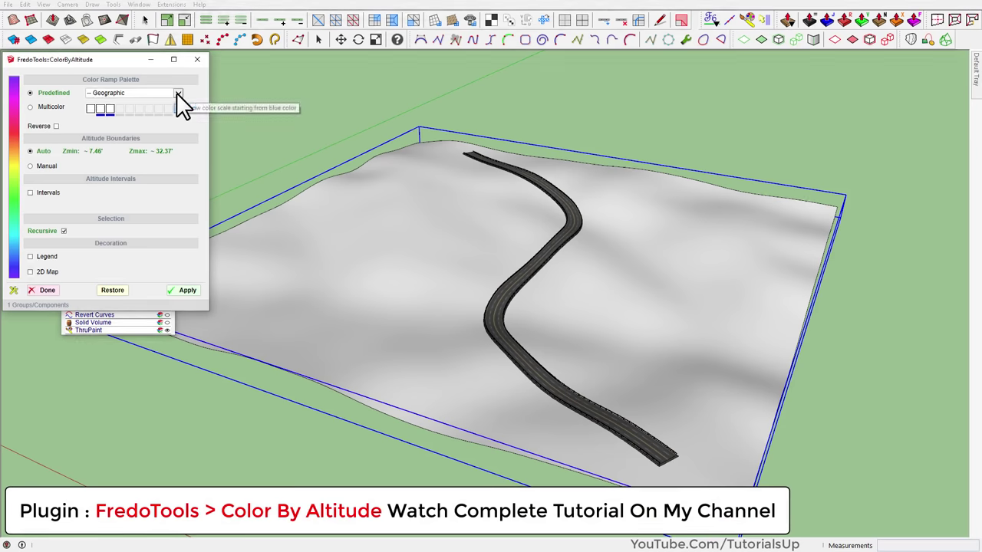
{"action": "left_click", "coordinate": [178, 95]}
{"action": "left_click", "coordinate": [118, 107]}
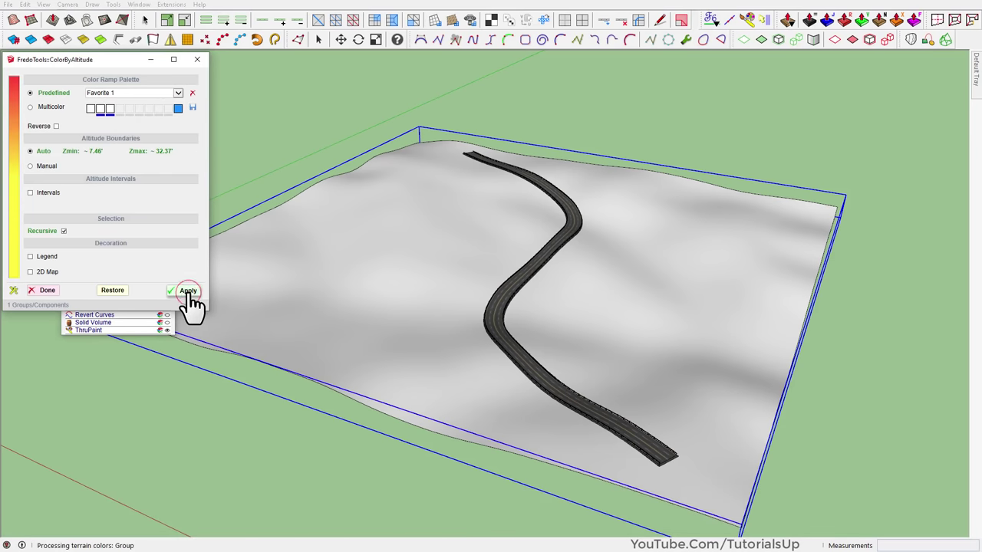
{"action": "mouse_move", "coordinate": [401, 329]}
{"action": "middle_mouse_down"}
{"action": "mouse_move", "coordinate": [445, 403]}
{"action": "mouse_move", "coordinate": [406, 285]}
{"action": "middle_mouse_up"}
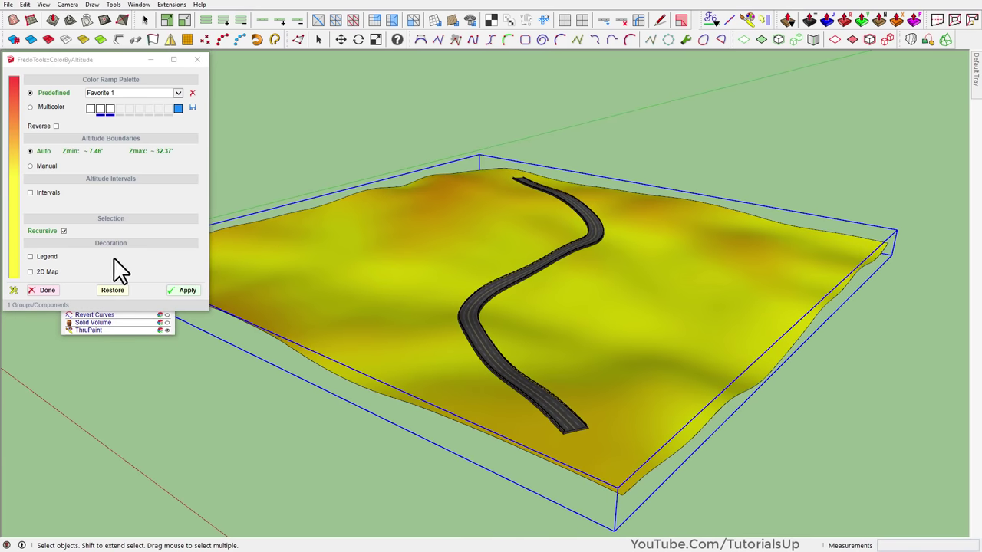
Enable 2.00' altitude intervals with isocontours and apply them to the terrain.
{"action": "left_click", "coordinate": [30, 193]}
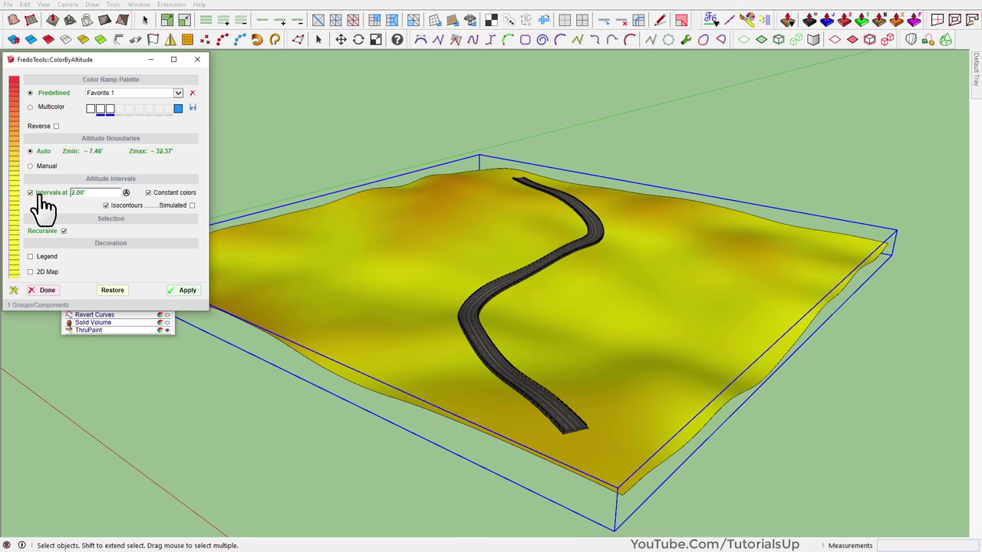
{"action": "left_click", "coordinate": [186, 292]}
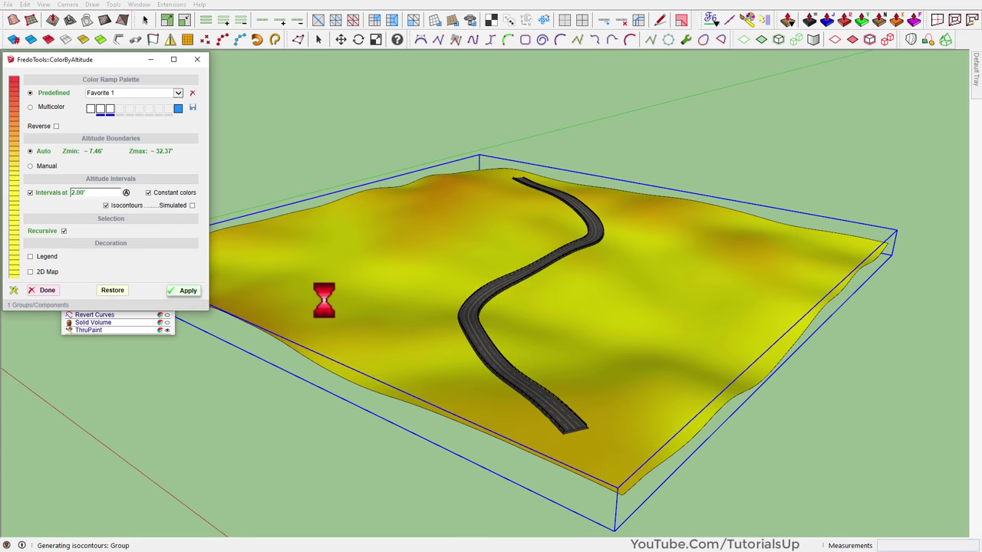
{"action": "middle_click_drag", "start_coordinate": [427, 294], "coordinate": [247, 309]}
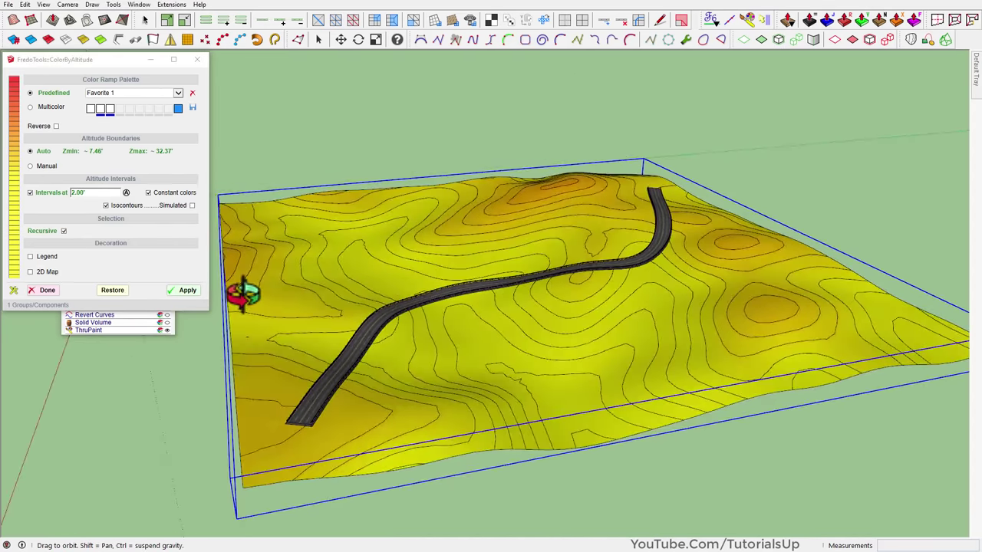
{"action": "middle_click_drag", "start_coordinate": [247, 309], "coordinate": [519, 389]}
{"action": "scroll", "coordinate": [343, 309], "scroll_direction": "up", "scroll_amount": 2}
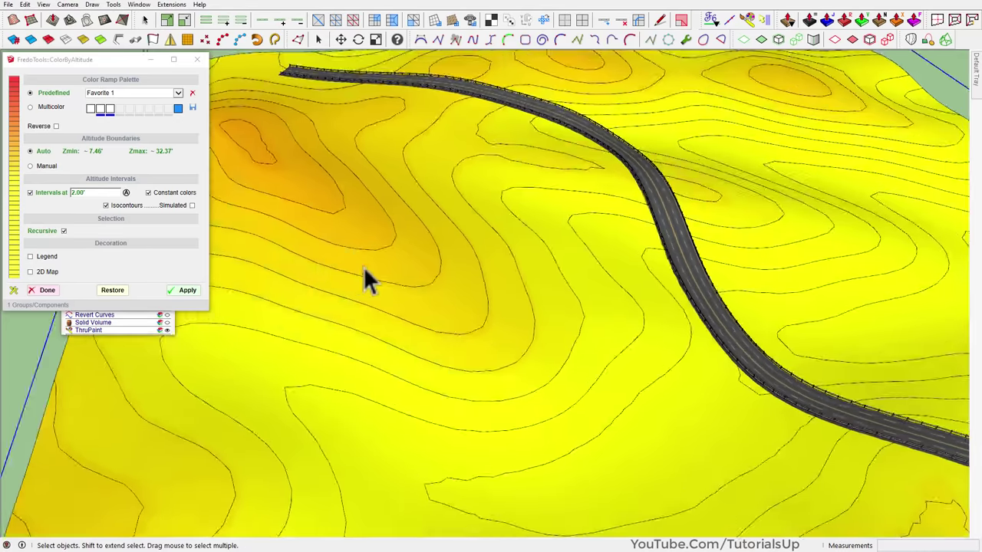
{"action": "scroll", "coordinate": [366, 281], "scroll_direction": "down", "scroll_amount": 2}
{"action": "scroll", "coordinate": [366, 191], "scroll_direction": "down", "scroll_amount": 4}
{"action": "scroll", "coordinate": [425, 250], "scroll_direction": "down", "scroll_amount": 3}
Select the looping-road terrain, choose the Favorite 2 blue palette, and turn off Intervals.
{"action": "scroll", "coordinate": [813, 345], "scroll_direction": "up", "scroll_amount": 2}
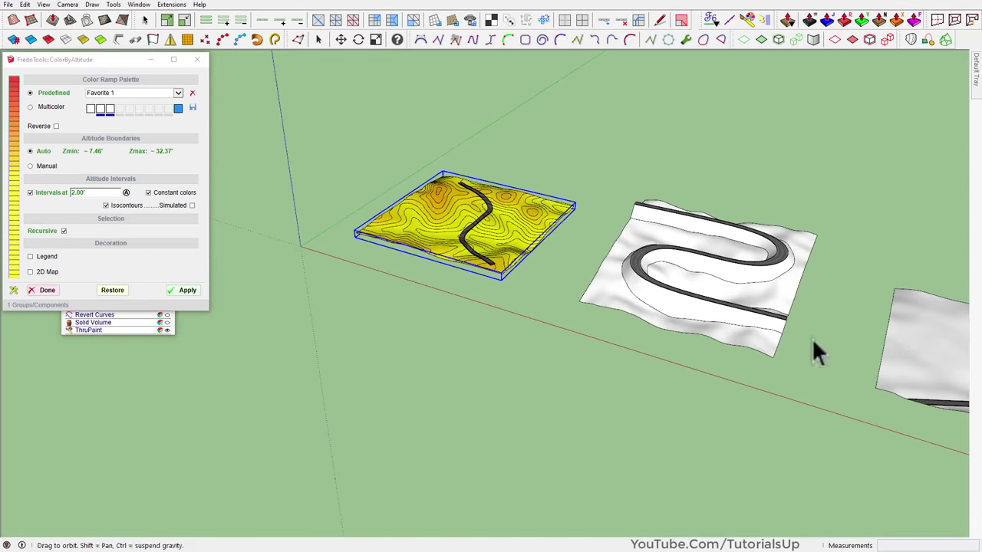
{"action": "scroll", "coordinate": [871, 307], "scroll_direction": "up", "scroll_amount": 2}
{"action": "scroll", "coordinate": [723, 272], "scroll_direction": "up", "scroll_amount": 3}
{"action": "scroll", "coordinate": [718, 292], "scroll_direction": "up", "scroll_amount": 2}
{"action": "left_click", "coordinate": [715, 288]}
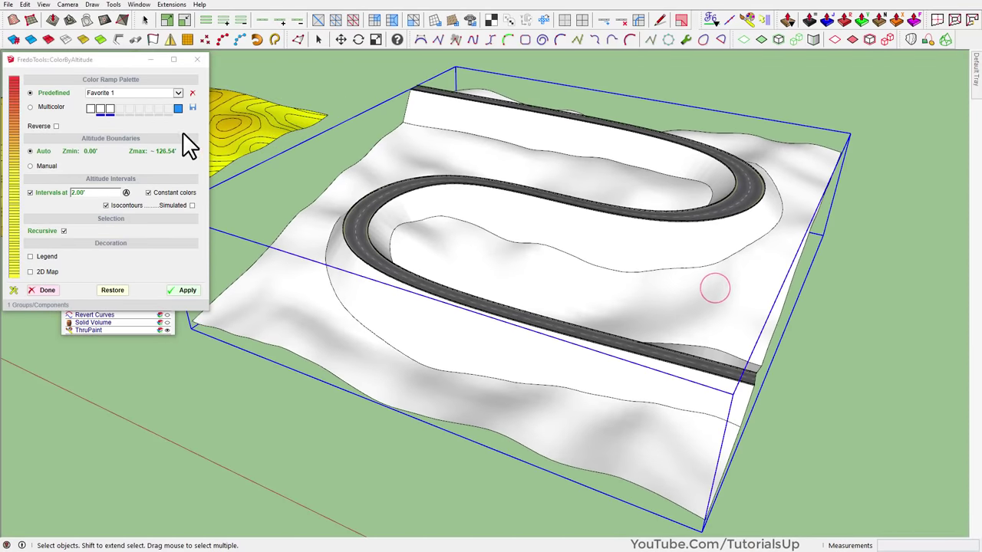
{"action": "left_click", "coordinate": [181, 91]}
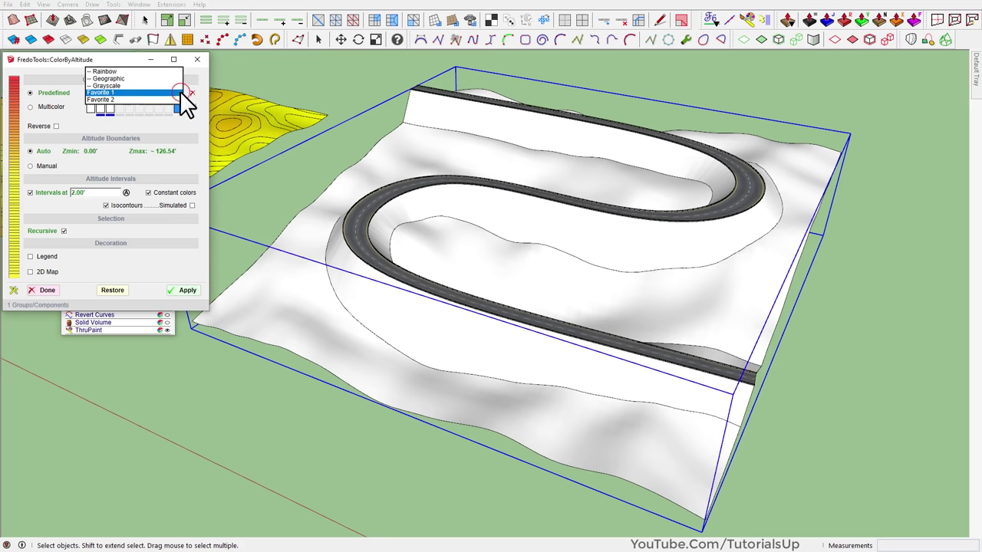
{"action": "left_click", "coordinate": [105, 100]}
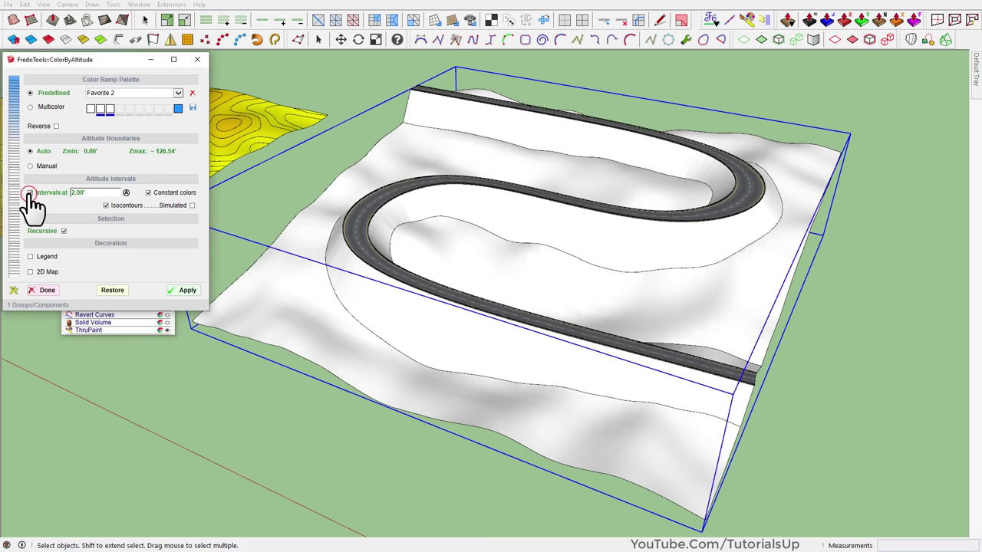
{"action": "left_click", "coordinate": [29, 192]}
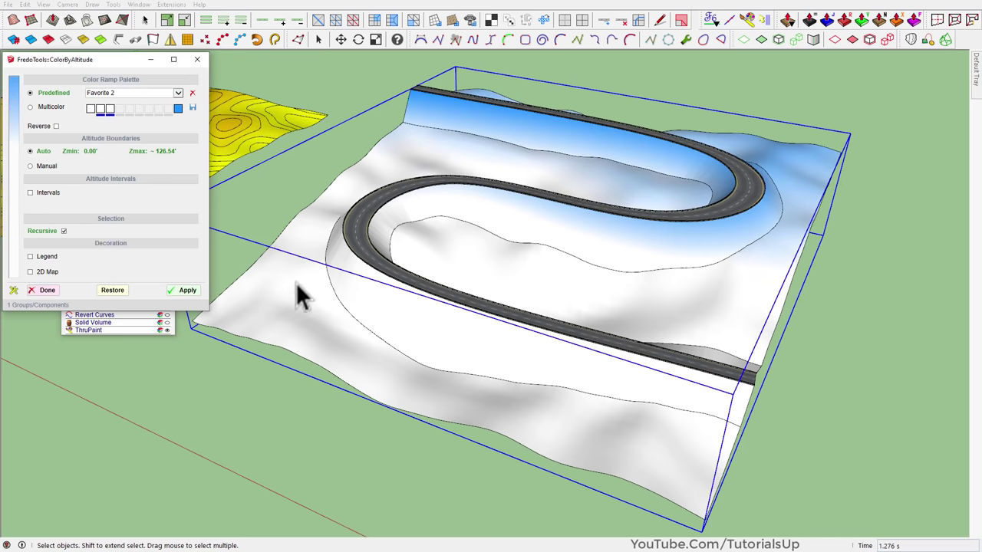
Apply the blue palette as a Multicolor ramp, then select the grey third terrain.
{"action": "mouse_move", "coordinate": [526, 253]}
{"action": "middle_mouse_down"}
{"action": "mouse_move", "coordinate": [309, 209]}
{"action": "mouse_move", "coordinate": [204, 210]}
{"action": "mouse_move", "coordinate": [219, 184]}
{"action": "mouse_move", "coordinate": [355, 220]}
{"action": "mouse_move", "coordinate": [407, 269]}
{"action": "mouse_move", "coordinate": [466, 259]}
{"action": "mouse_move", "coordinate": [439, 258]}
{"action": "middle_mouse_up"}
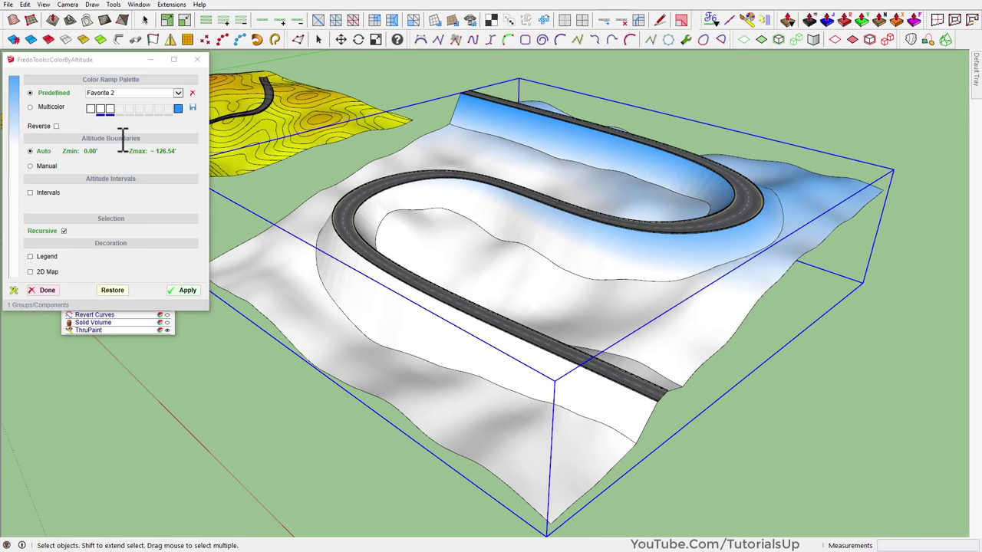
{"action": "left_click", "coordinate": [110, 115]}
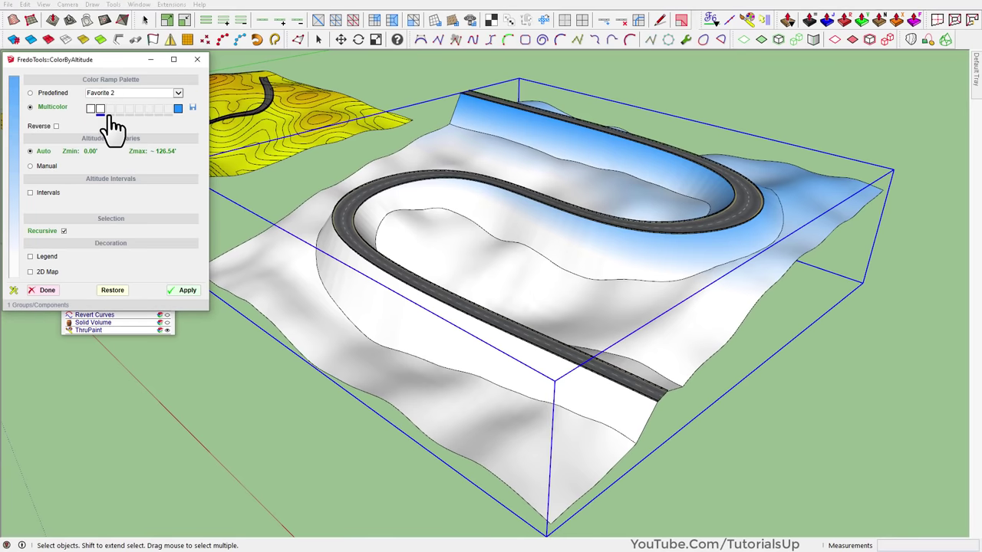
{"action": "left_click", "coordinate": [191, 292]}
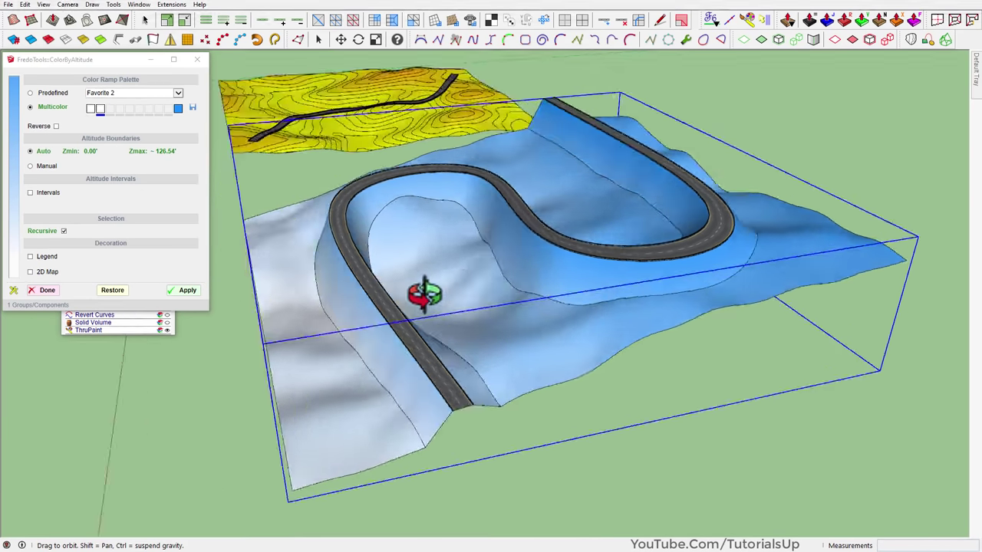
{"action": "middle_click_drag", "start_coordinate": [629, 313], "coordinate": [408, 213]}
{"action": "scroll", "coordinate": [407, 213], "scroll_direction": "down", "scroll_amount": 3}
{"action": "scroll", "coordinate": [382, 203], "scroll_direction": "down", "scroll_amount": 3}
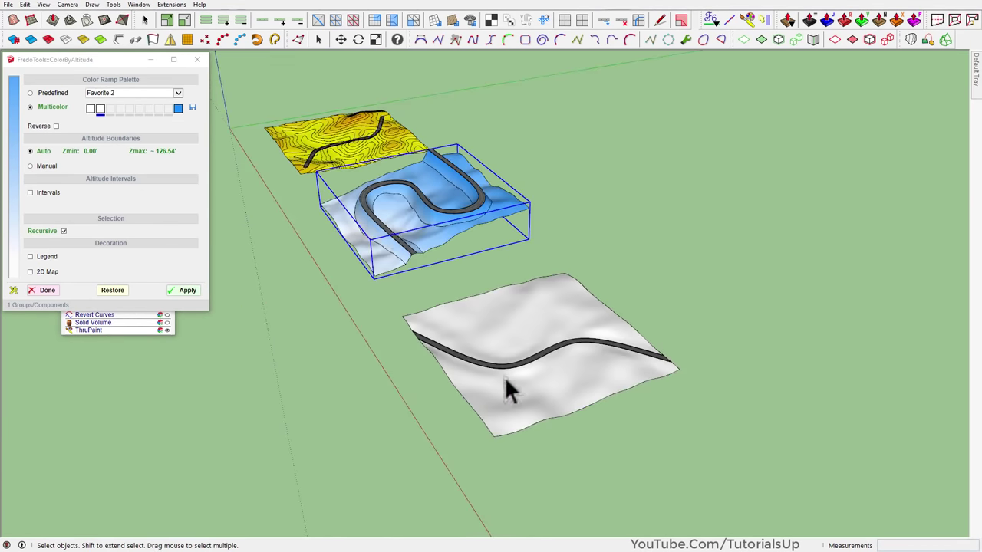
{"action": "scroll", "coordinate": [602, 436], "scroll_direction": "up", "scroll_amount": 2}
{"action": "scroll", "coordinate": [322, 154], "scroll_direction": "up", "scroll_amount": 3}
{"action": "scroll", "coordinate": [321, 148], "scroll_direction": "down", "scroll_amount": 3}
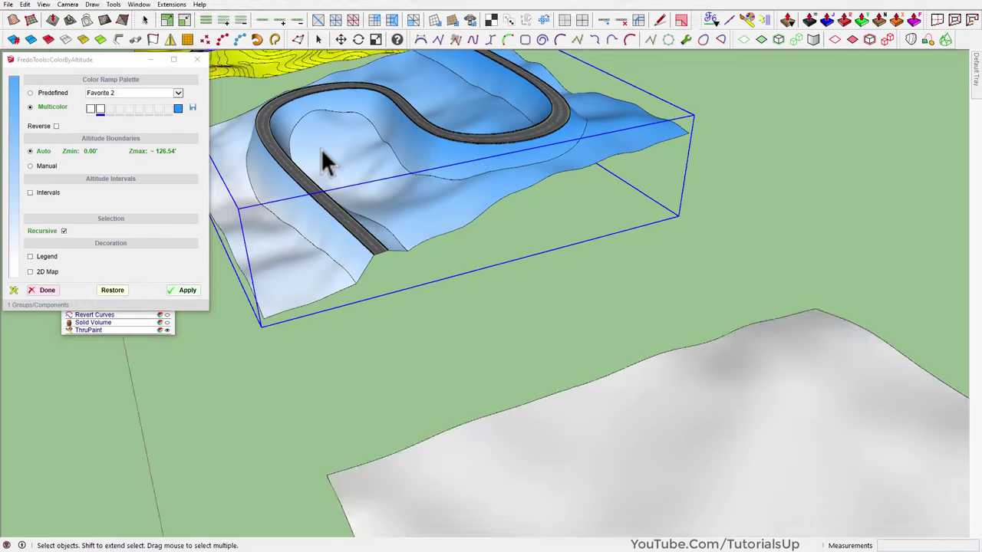
{"action": "middle_click_drag", "start_coordinate": [515, 438], "coordinate": [625, 426]}
{"action": "left_click", "coordinate": [623, 414]}
Color the grey terrain green with the Geographic predefined palette.
{"action": "scroll", "coordinate": [655, 432], "scroll_direction": "up", "scroll_amount": 2}
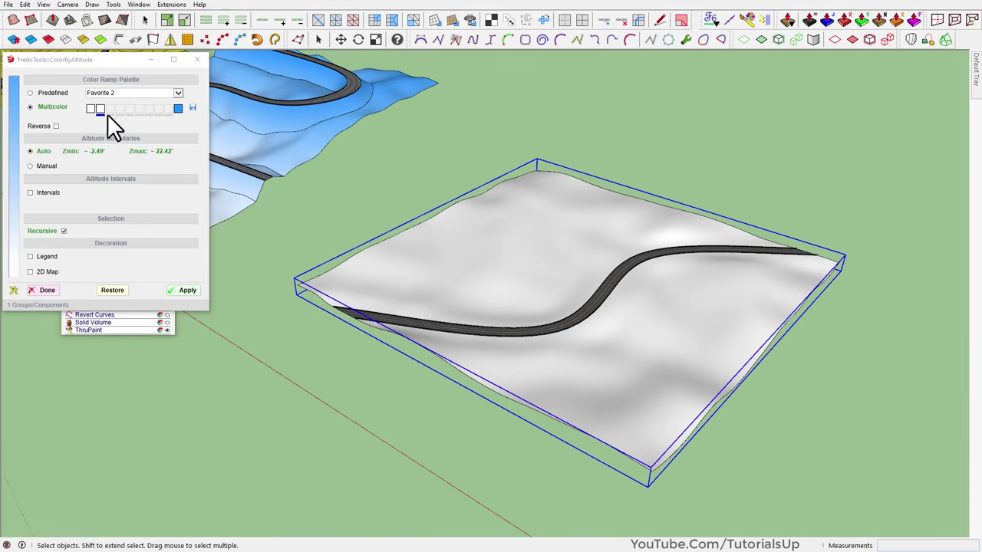
{"action": "left_click", "coordinate": [178, 94]}
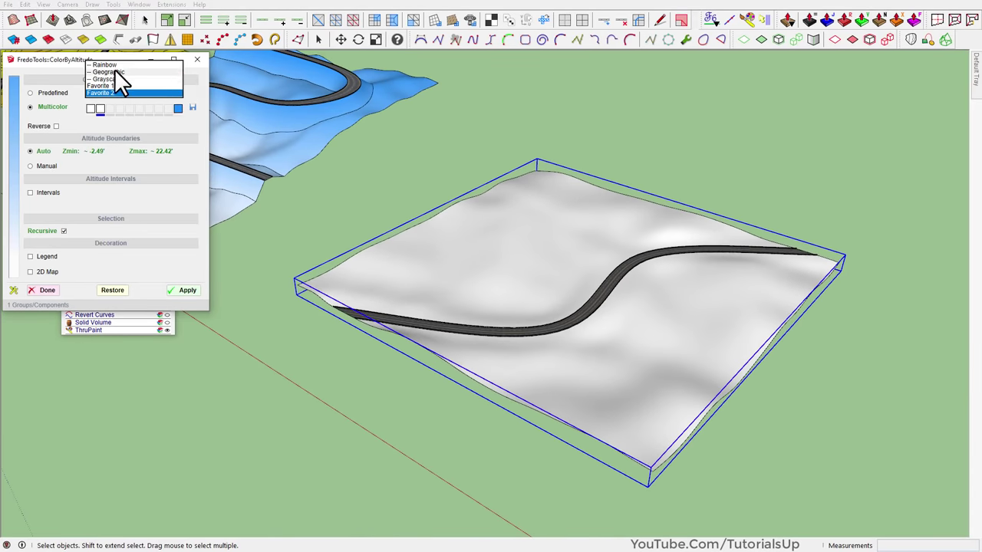
{"action": "left_click", "coordinate": [119, 72]}
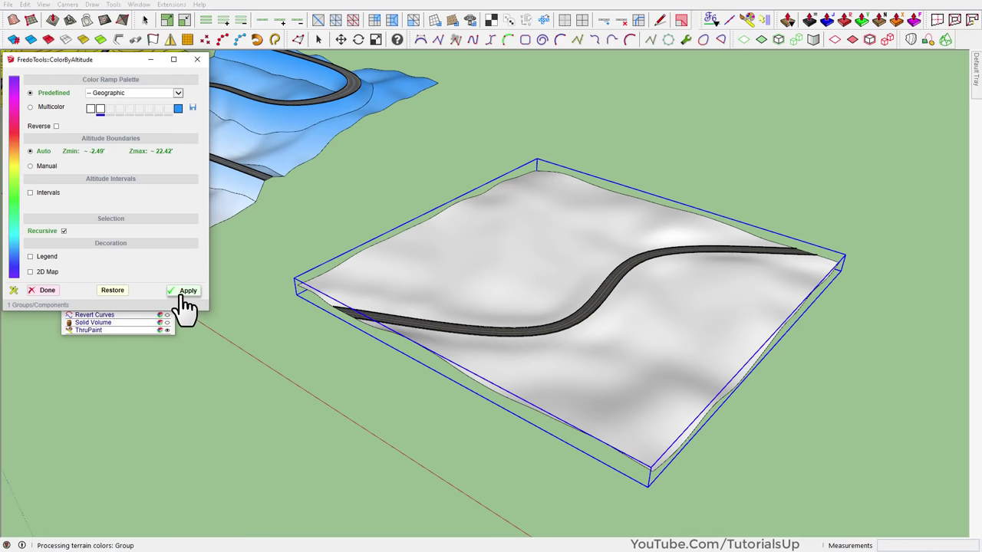
{"action": "middle_click_drag", "start_coordinate": [509, 308], "coordinate": [749, 321]}
{"action": "scroll", "coordinate": [791, 398], "scroll_direction": "down", "scroll_amount": 3}
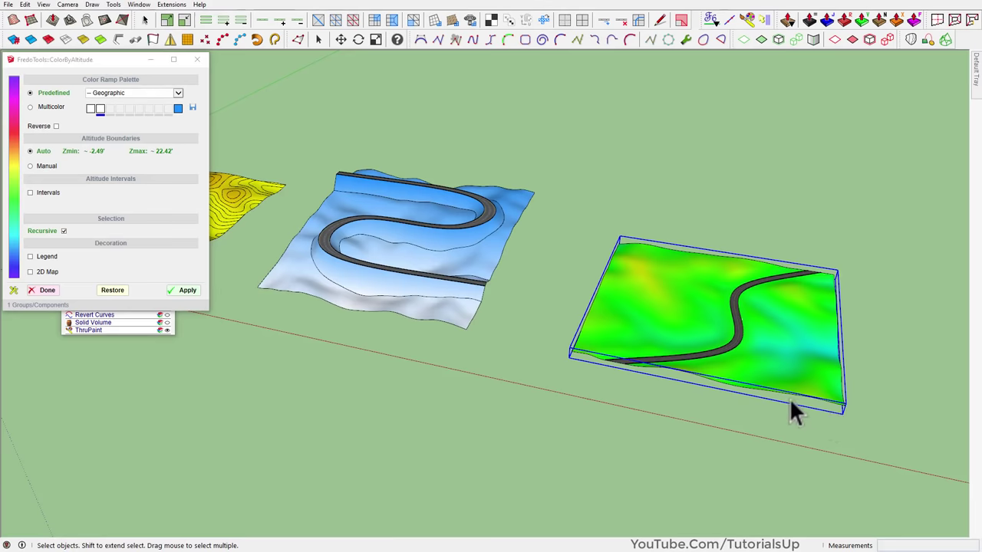
{"action": "scroll", "coordinate": [786, 403], "scroll_direction": "down", "scroll_amount": 2}
{"action": "middle_click_drag", "start_coordinate": [782, 410], "coordinate": [701, 478]}
{"action": "scroll", "coordinate": [443, 414], "scroll_direction": "up", "scroll_amount": 2}
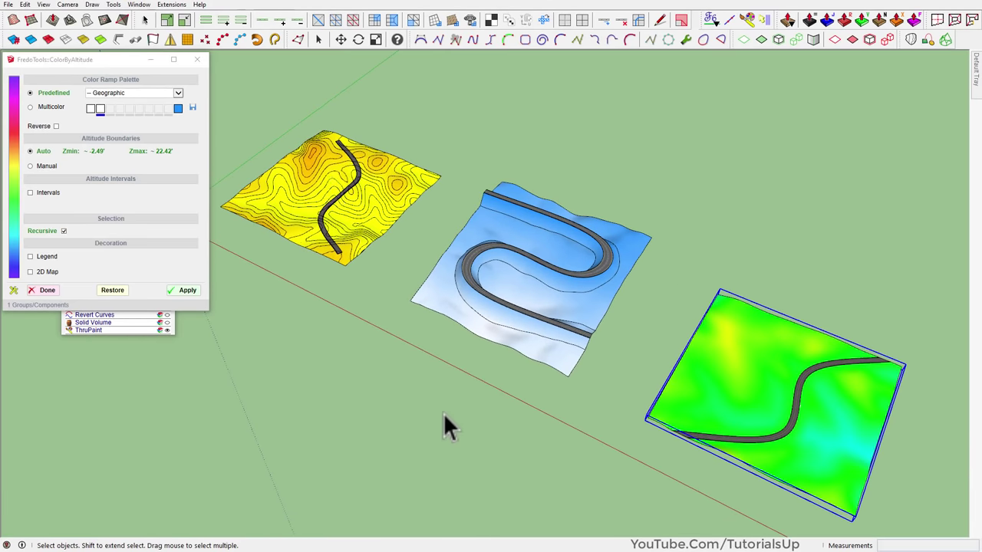
Close the Color by Altitude dialog and view the three colored terrains.
{"action": "left_click", "coordinate": [204, 62]}
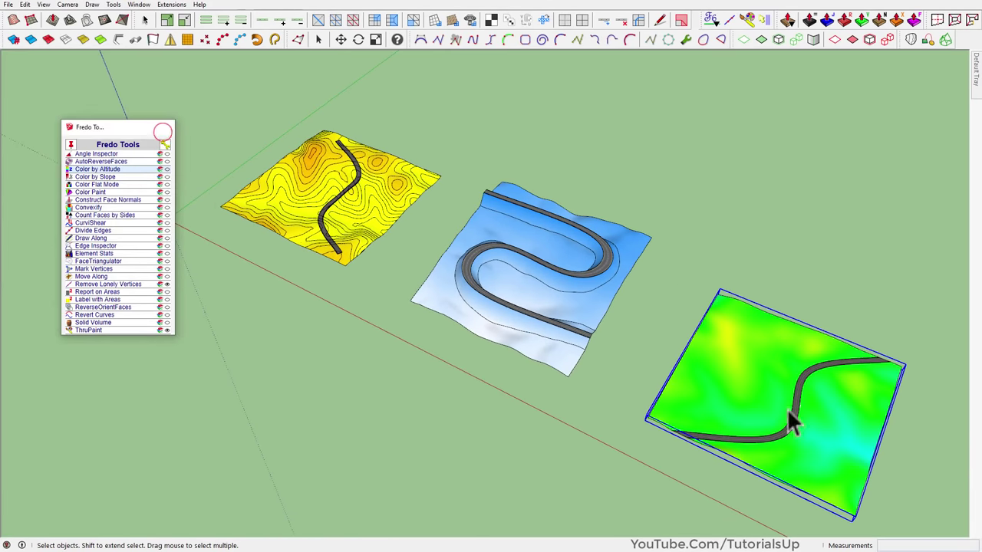
{"action": "scroll", "coordinate": [790, 422], "scroll_direction": "down", "scroll_amount": 2}
{"action": "mouse_move", "coordinate": [888, 421]}
{"action": "middle_mouse_down"}
{"action": "mouse_move", "coordinate": [822, 345]}
{"action": "mouse_move", "coordinate": [839, 338]}
{"action": "middle_mouse_up"}
{"action": "scroll", "coordinate": [817, 387], "scroll_direction": "up", "scroll_amount": 2}
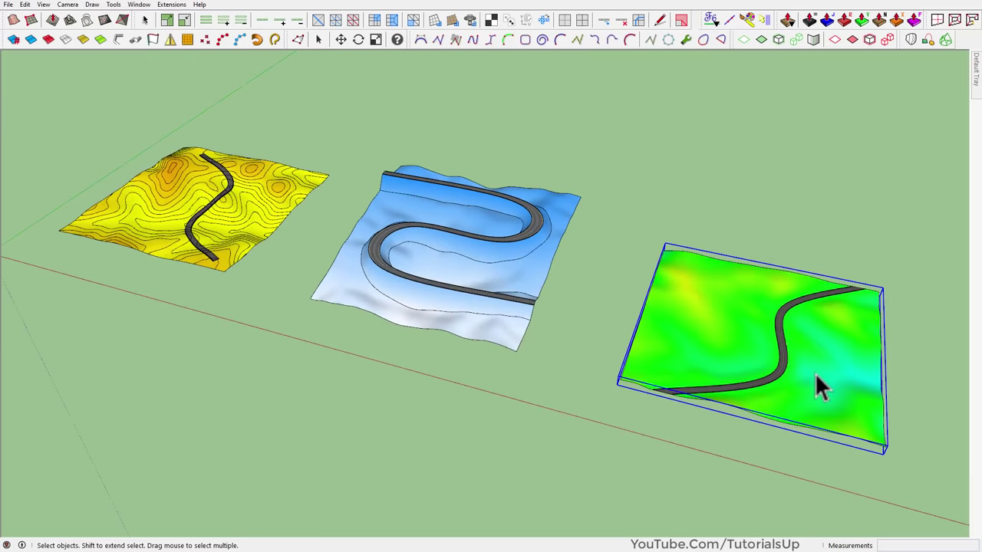